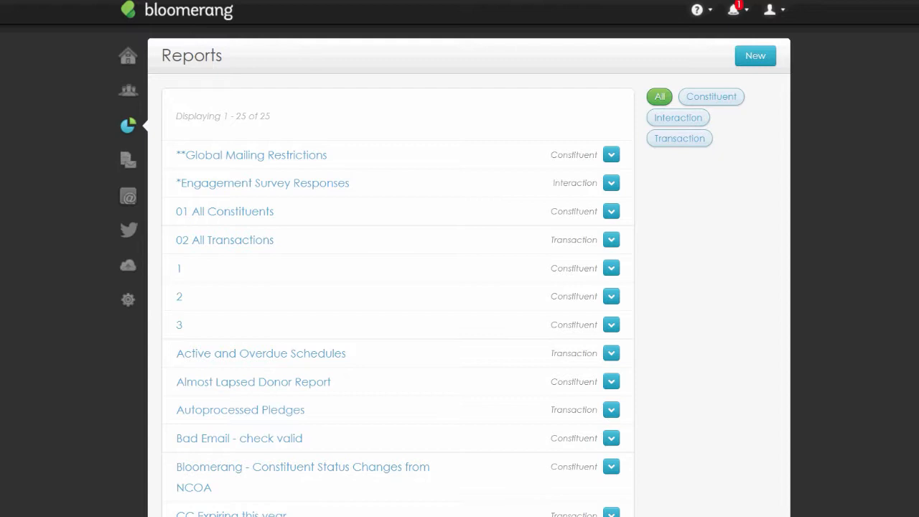
# - Start a new report built from scratch that shows constituents
pyautogui.click(744, 63)
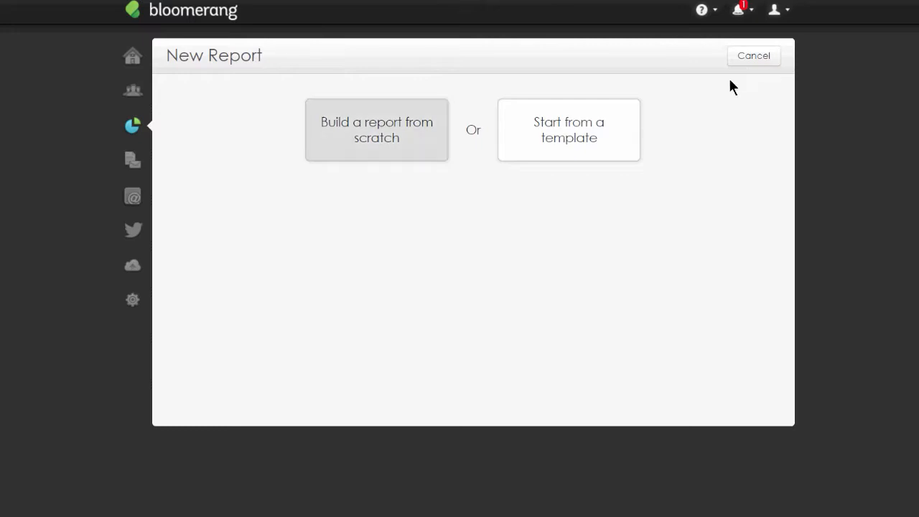
pyautogui.click(418, 145)
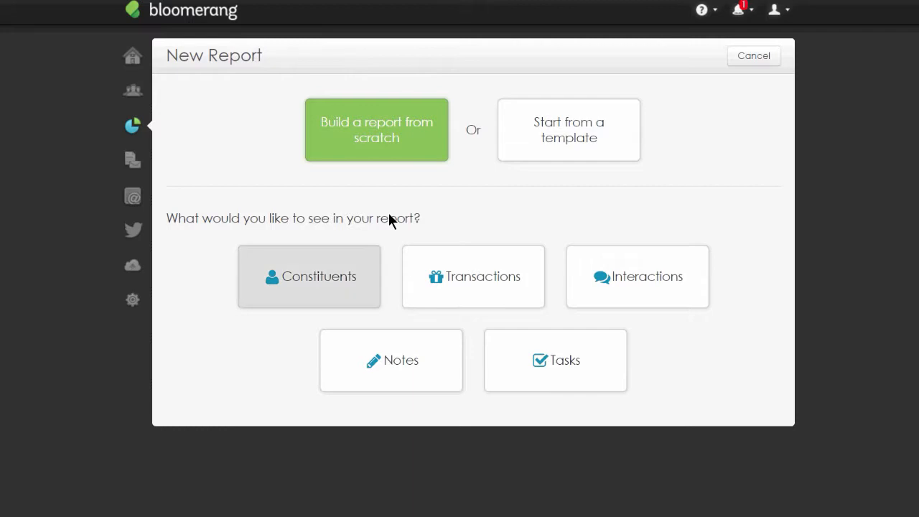
pyautogui.click(364, 289)
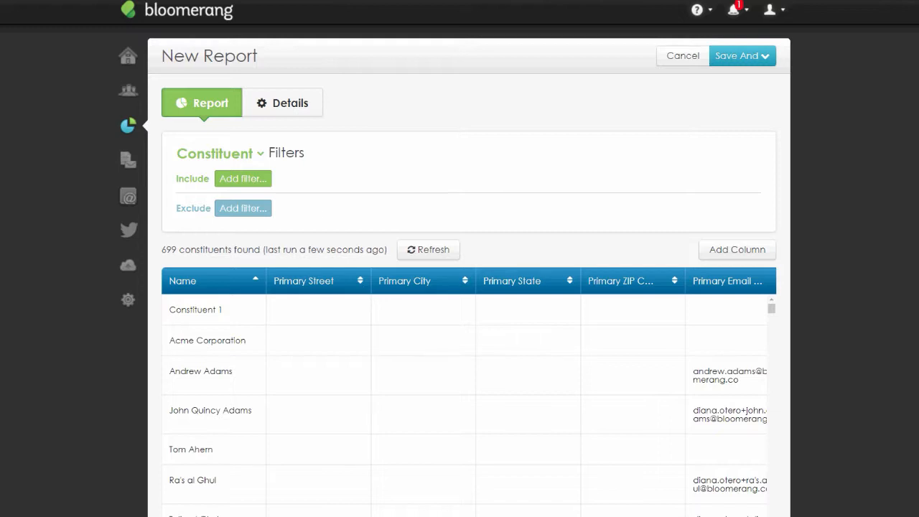
# - Try an include filter for constituents with a Facebook ID and view its Has / Does not have options
pyautogui.click(247, 181)
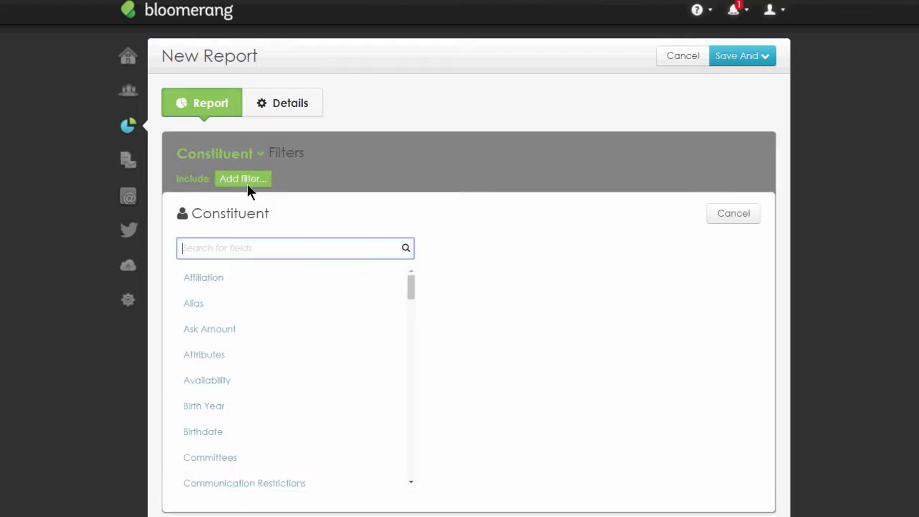
pyautogui.write('has')
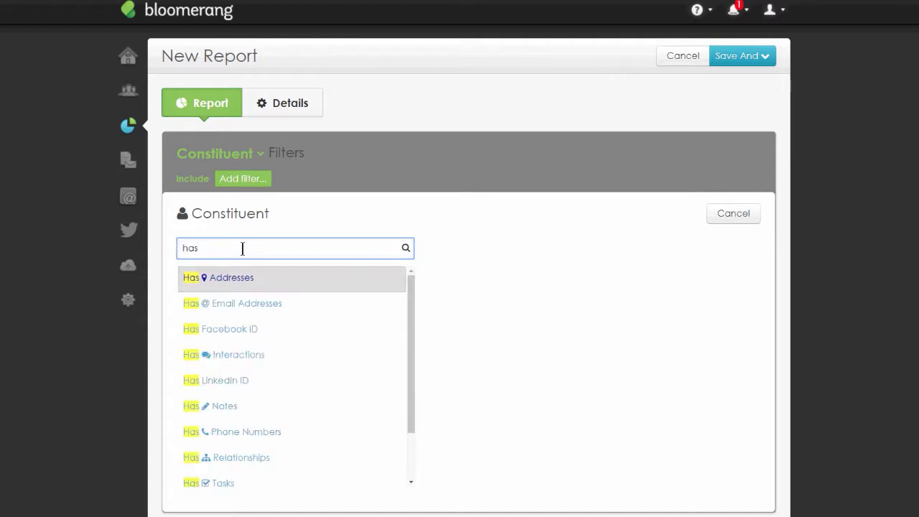
pyautogui.scroll(-1, 503, 275)
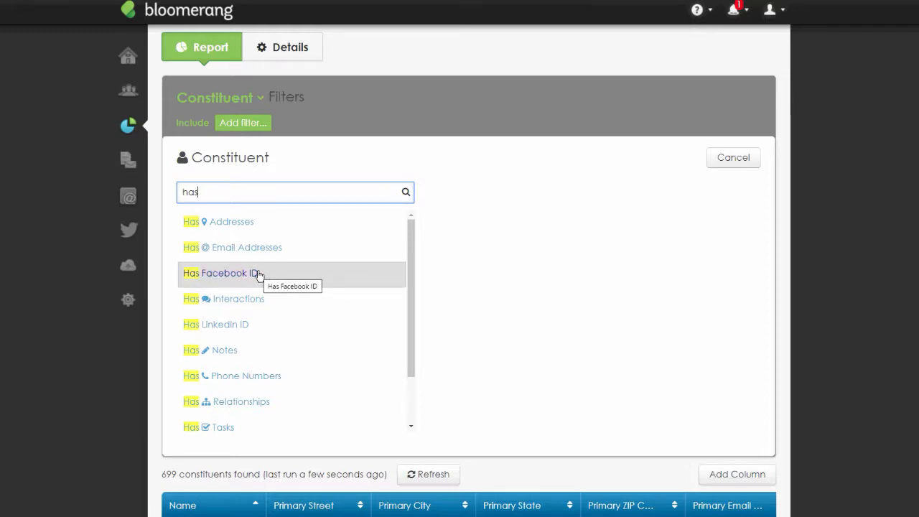
pyautogui.click(232, 279)
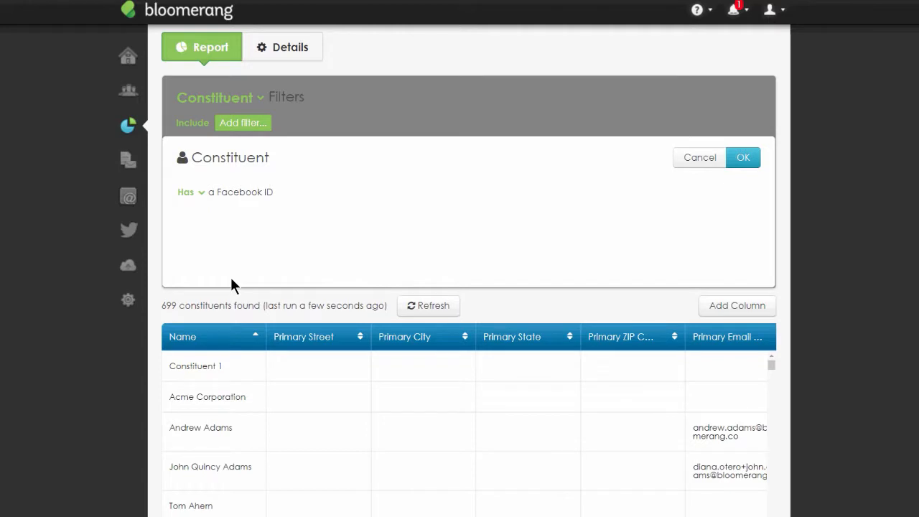
pyautogui.click(202, 194)
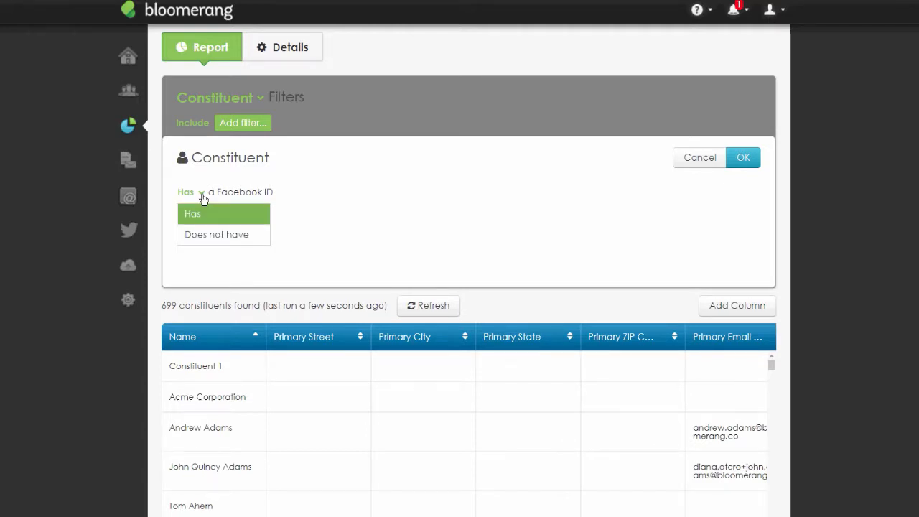
pyautogui.click(698, 163)
# - Add an include filter for constituents who have any Transactions
pyautogui.write('has')
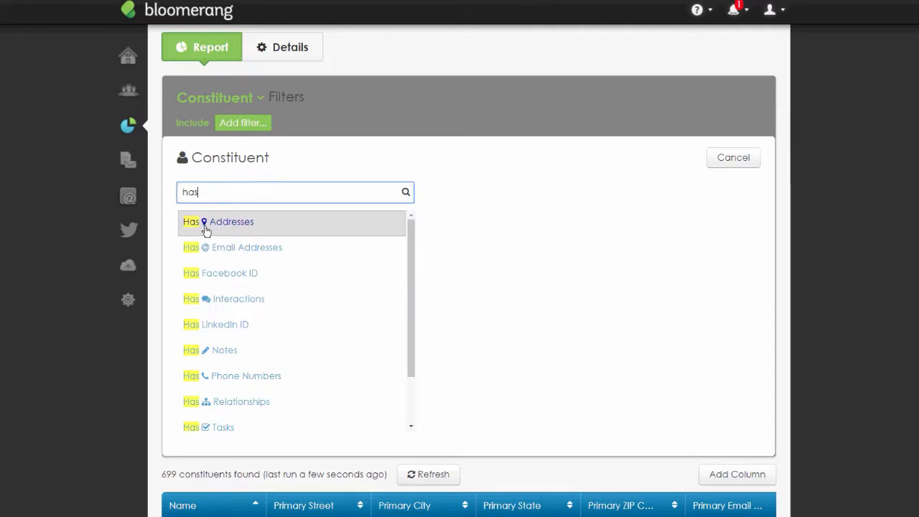
pyautogui.press('Down')
pyautogui.press('Down')
pyautogui.press('Down')
pyautogui.press('Down')
pyautogui.press('Down')
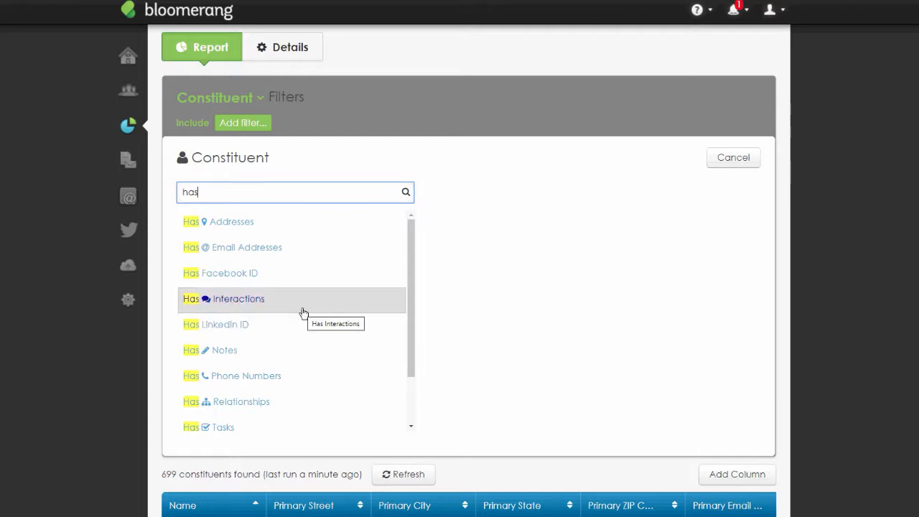
pyautogui.scroll(-2, 283, 351)
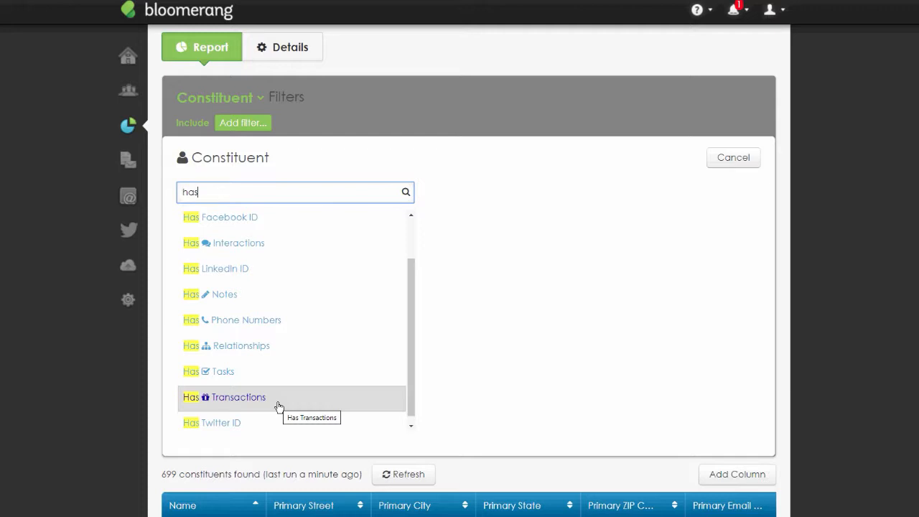
pyautogui.doubleClick(314, 122)
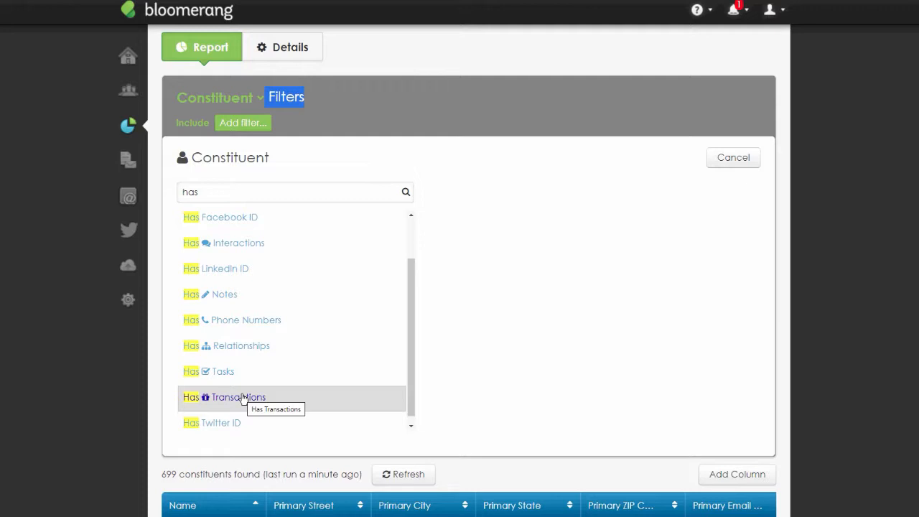
pyautogui.click(698, 348)
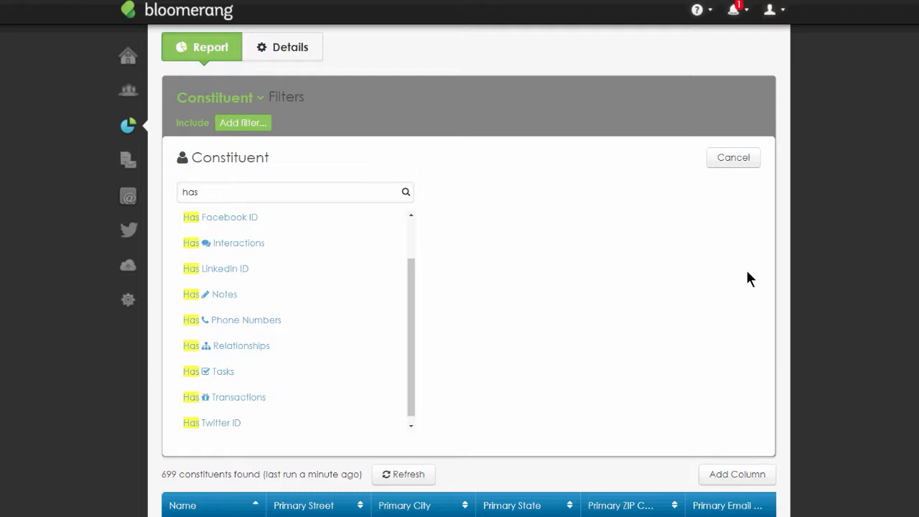
pyautogui.click(267, 397)
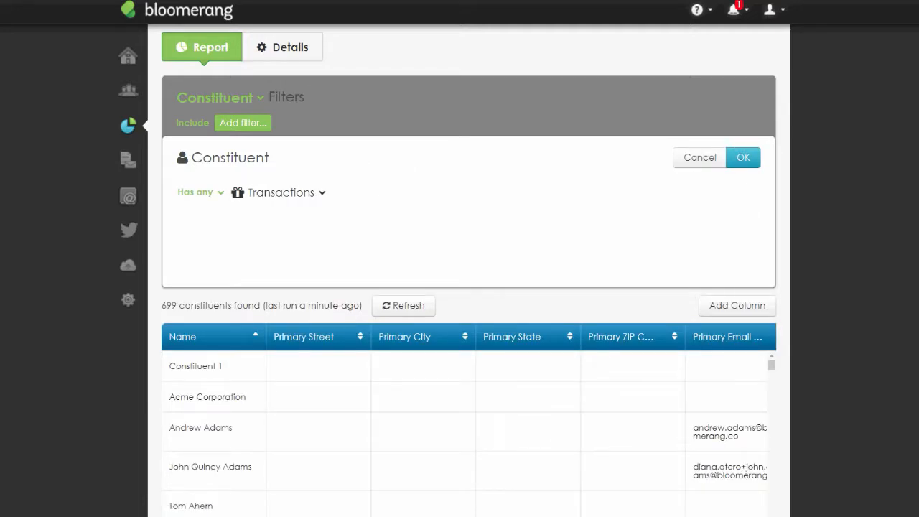
pyautogui.click(221, 199)
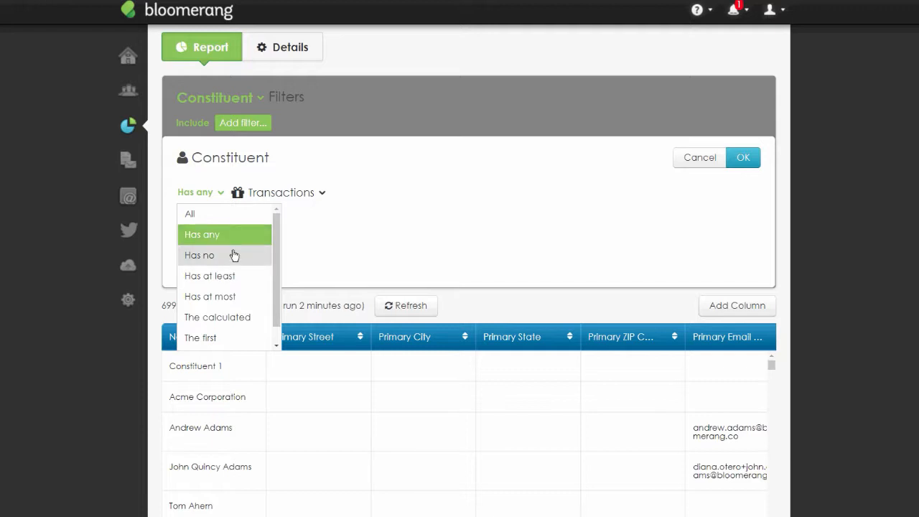
pyautogui.press('Escape')
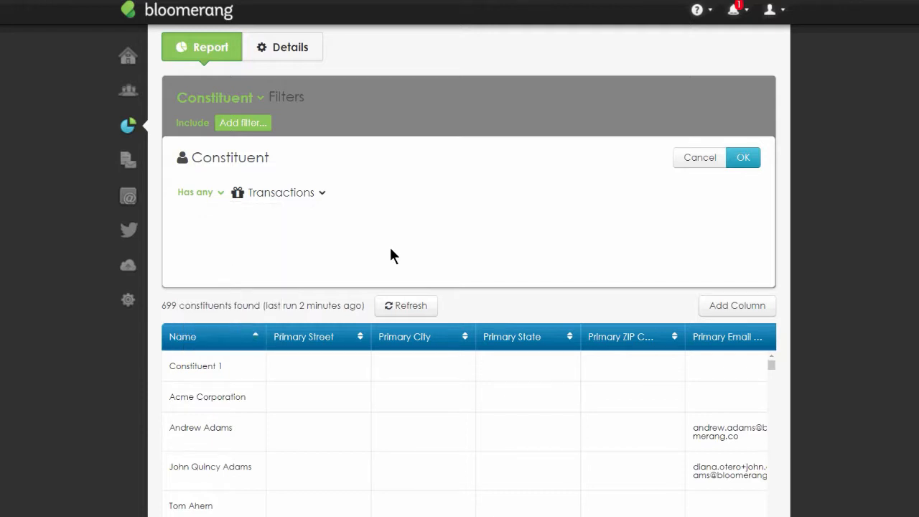
pyautogui.click(747, 161)
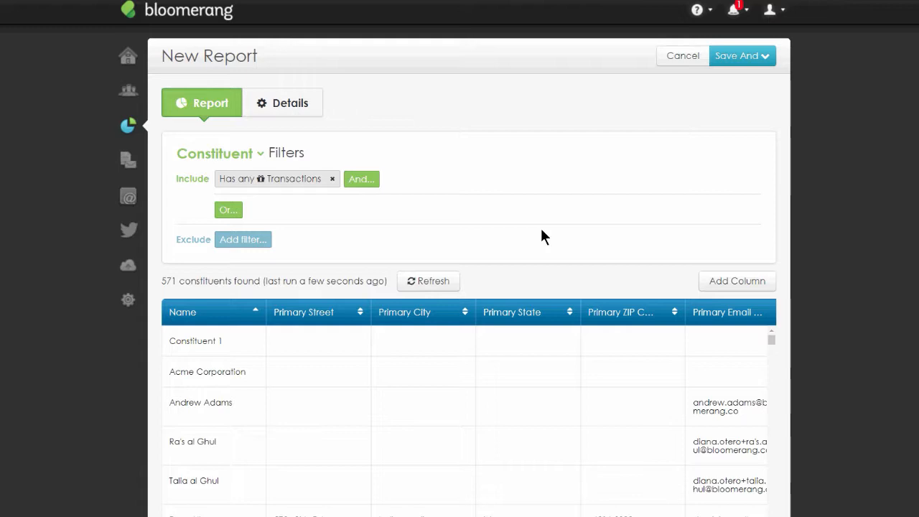
# - Change the transactions filter to Has no Transactions
pyautogui.click(260, 181)
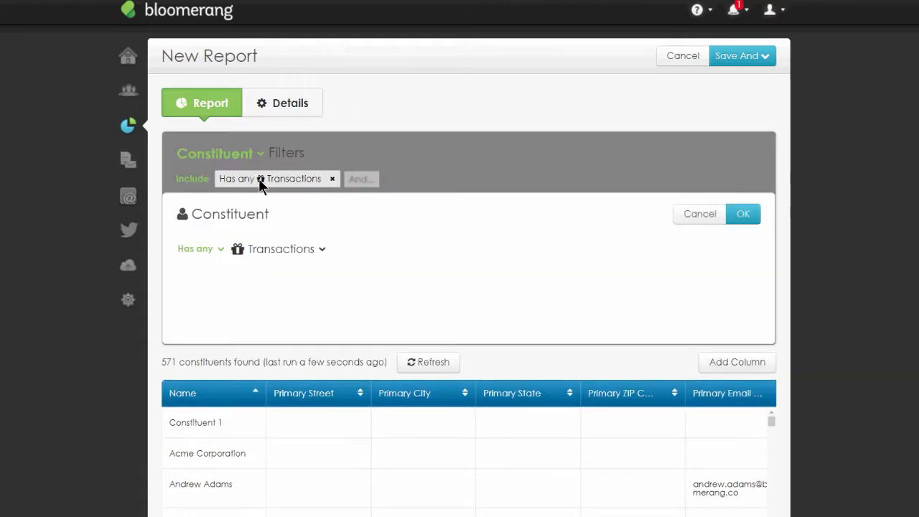
pyautogui.click(222, 250)
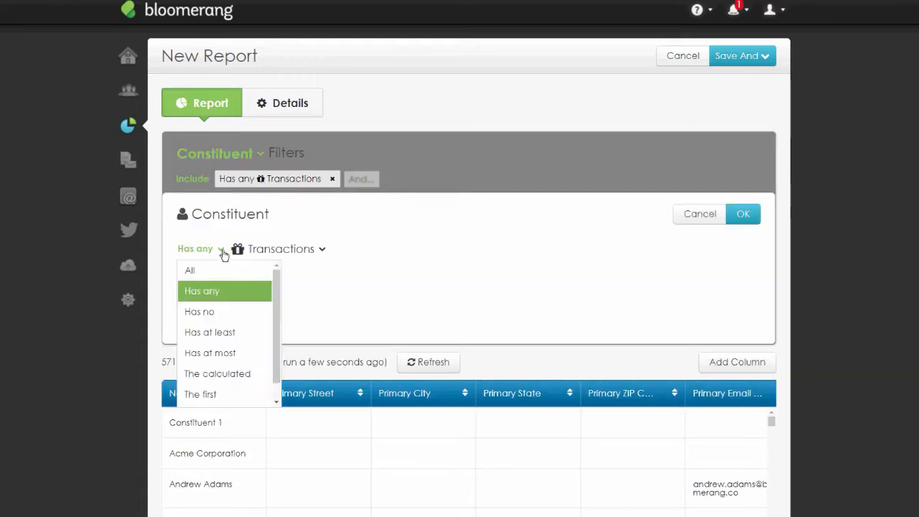
pyautogui.click(227, 314)
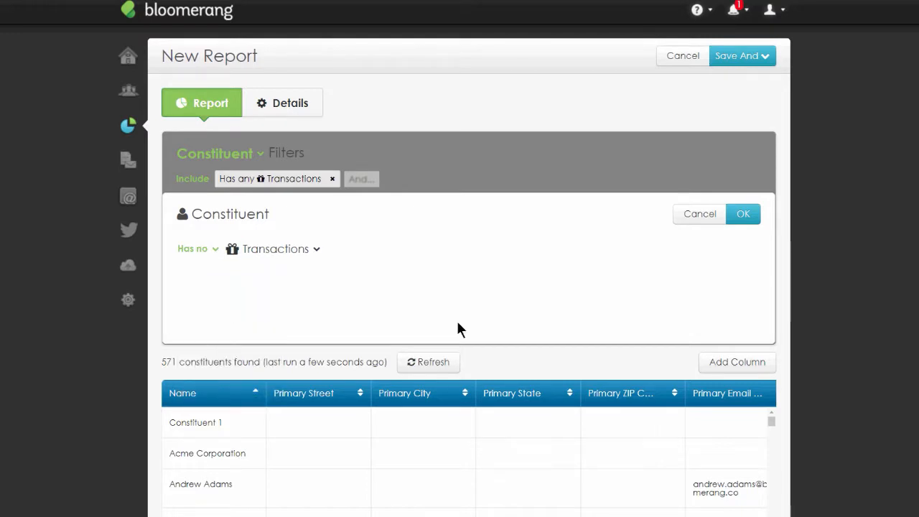
pyautogui.click(745, 214)
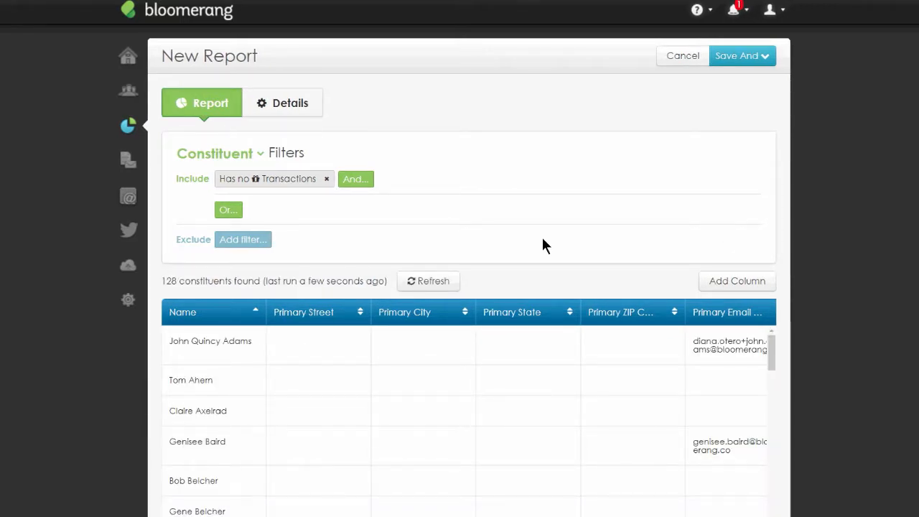
# - Add a Lifetime Revenue column to the report
pyautogui.click(745, 289)
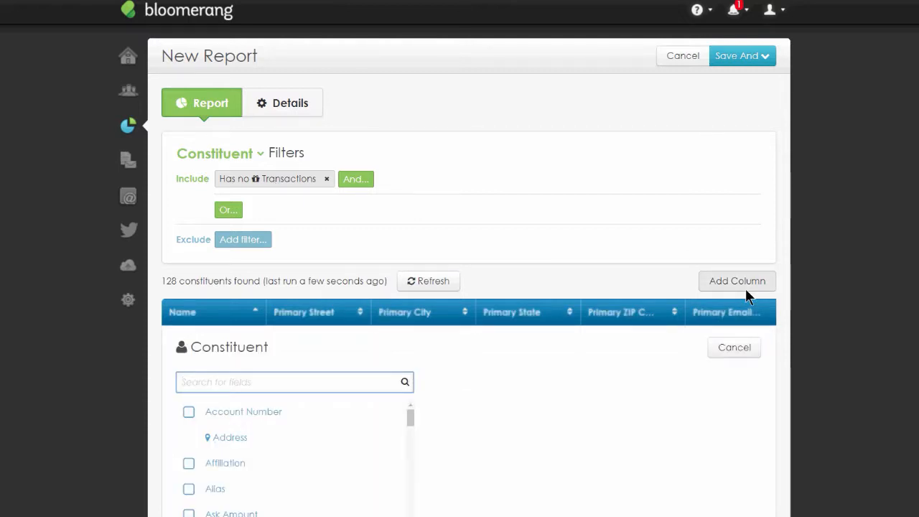
pyautogui.write('liftei')
pyautogui.press('BackSpace')
pyautogui.press('BackSpace')
pyautogui.press('BackSpace')
pyautogui.press('BackSpace')
pyautogui.write('fetime')
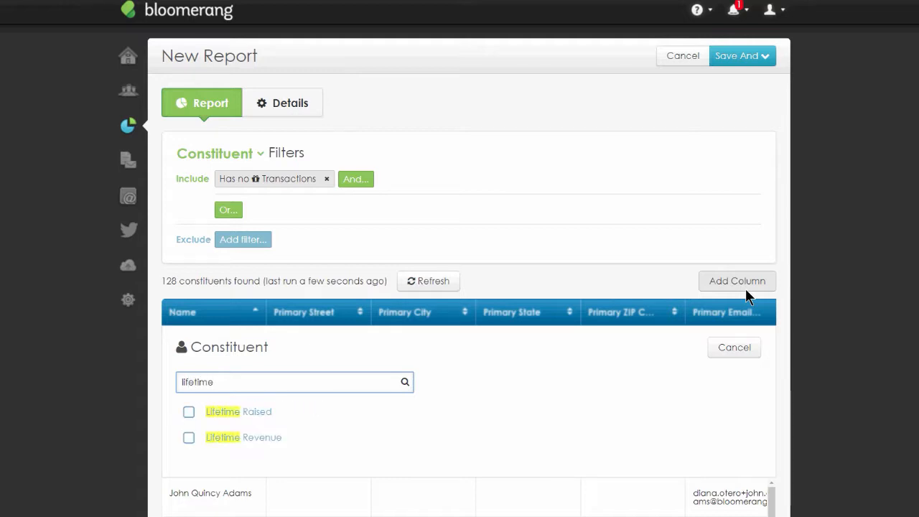
pyautogui.click(189, 439)
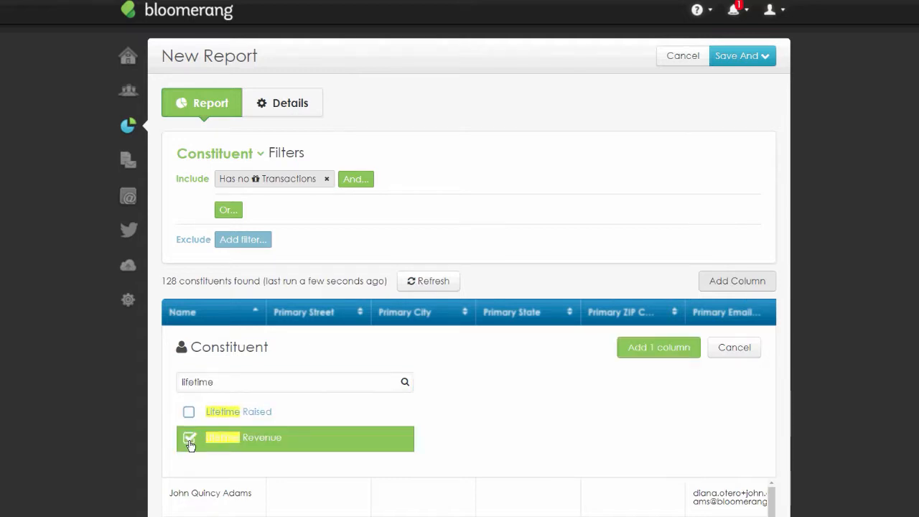
pyautogui.click(655, 348)
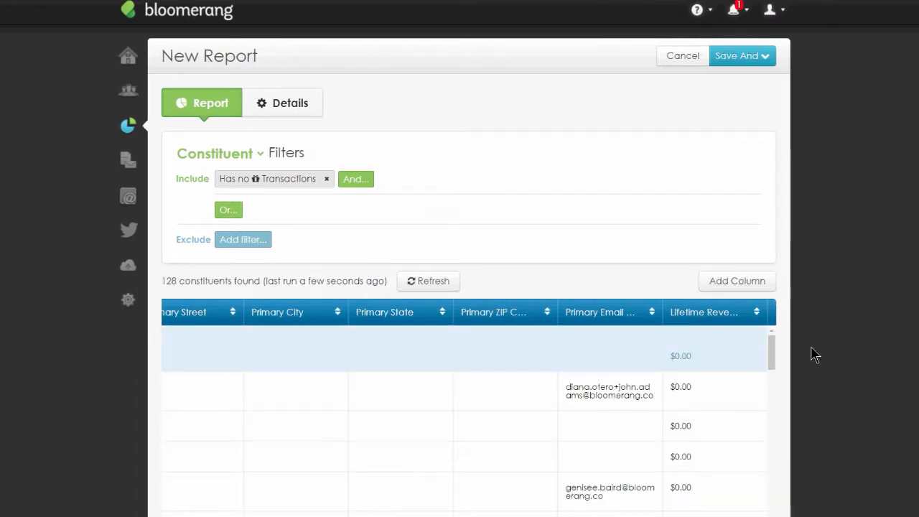
# - Switch the transactions filter back to Has any Transactions
pyautogui.scroll(-5, 704, 426)
pyautogui.scroll(-6, 705, 428)
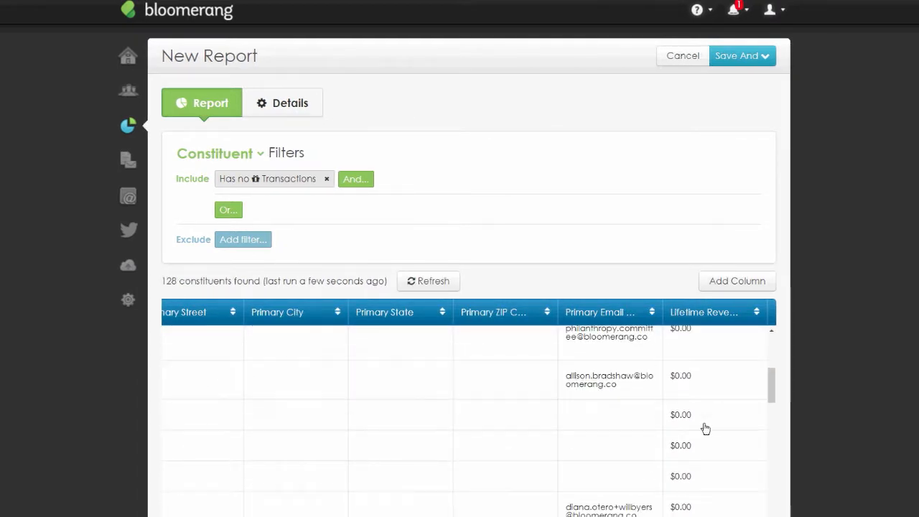
pyautogui.scroll(6, 705, 428)
pyautogui.scroll(3, 705, 429)
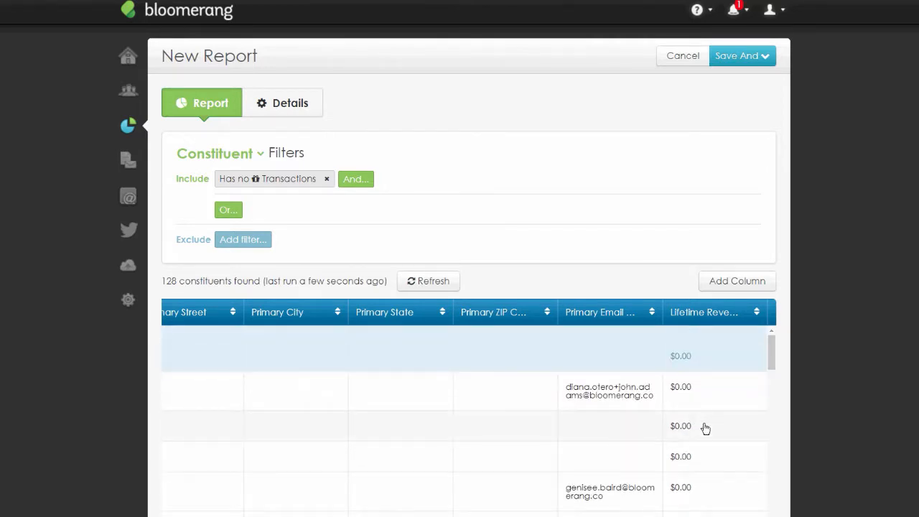
pyautogui.click(263, 183)
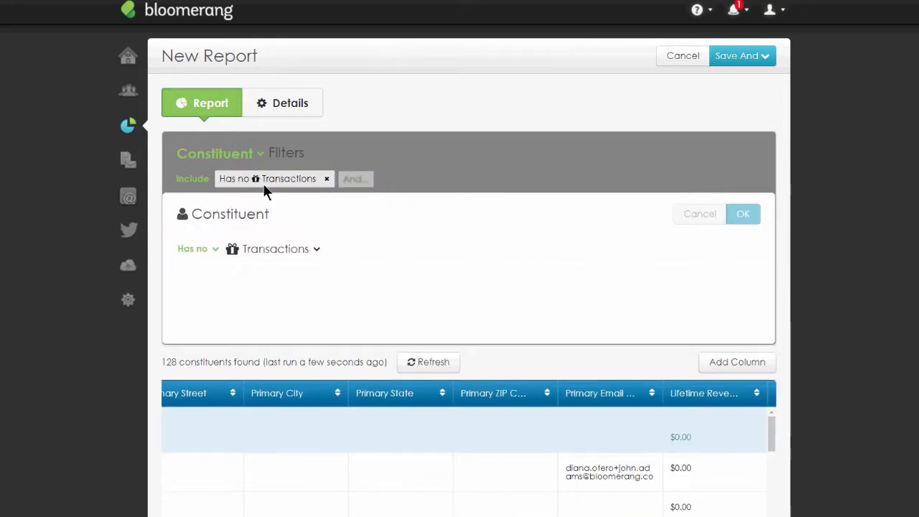
pyautogui.click(212, 253)
pyautogui.click(208, 291)
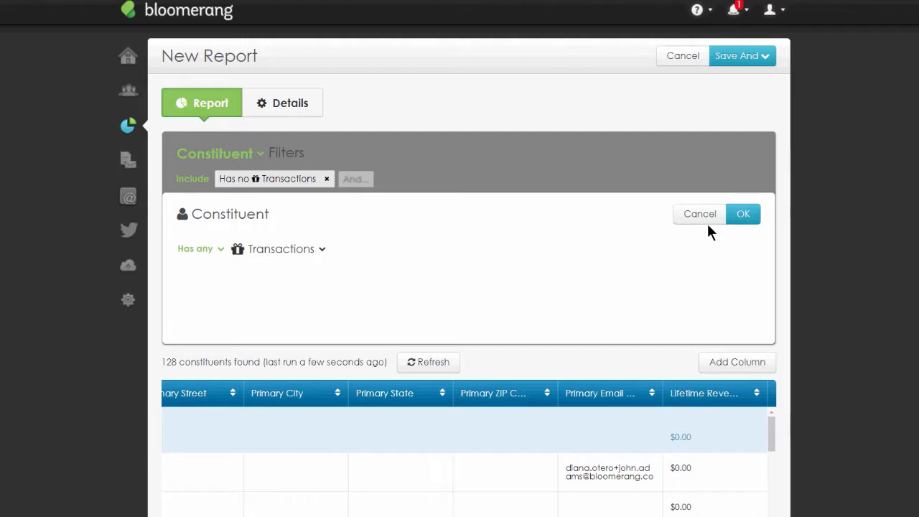
pyautogui.click(743, 215)
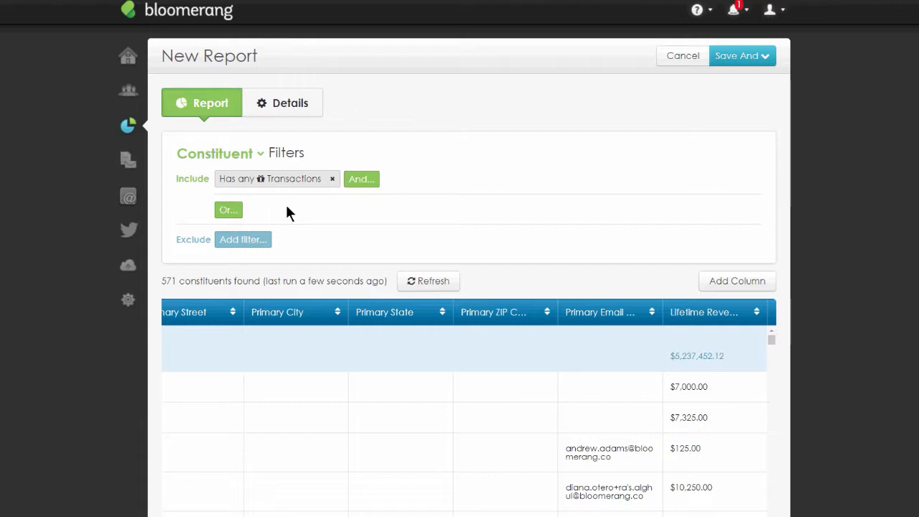
# - Add a Has Transactions column showing the Sum of the Revenue Amount of All Transactions
pyautogui.scroll(-3, 868, 297)
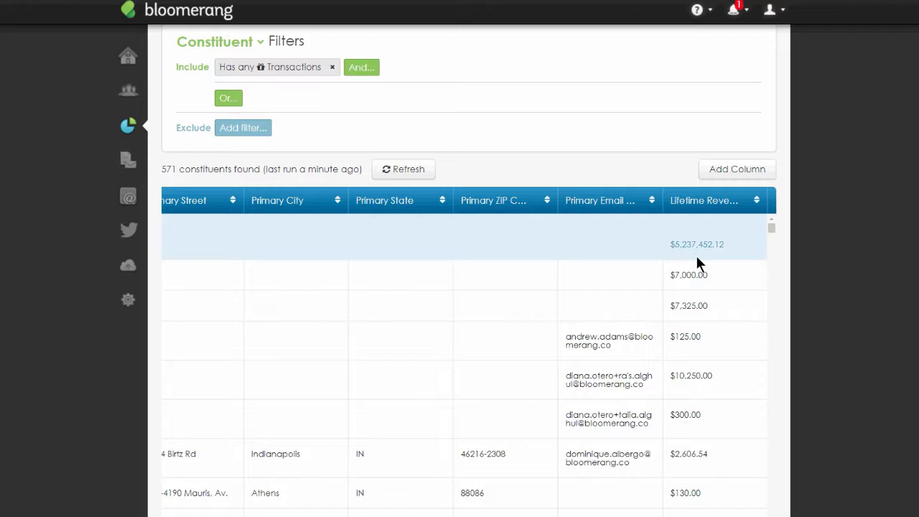
pyautogui.click(706, 176)
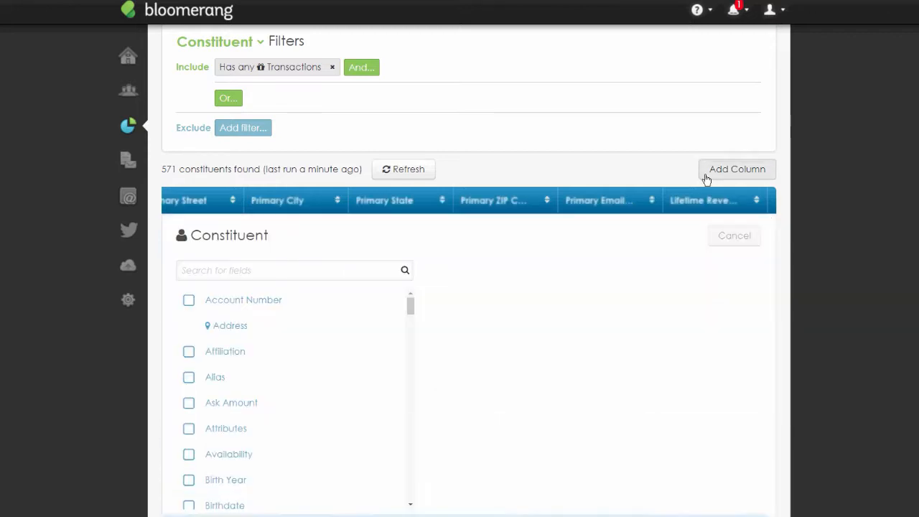
pyautogui.write('has tran')
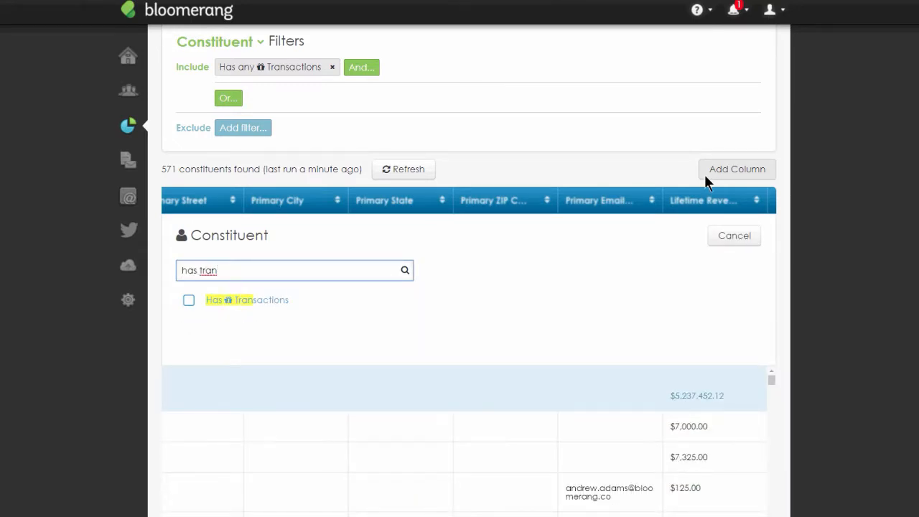
pyautogui.click(262, 300)
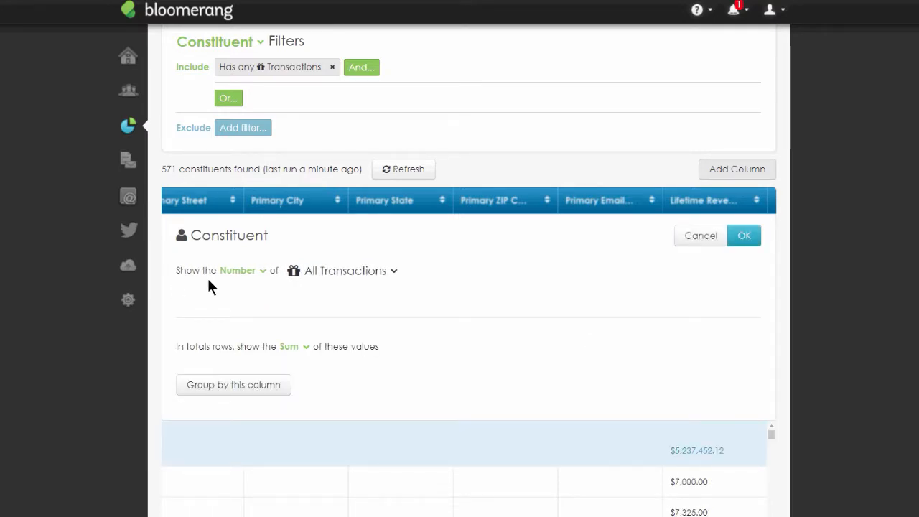
pyautogui.click(264, 271)
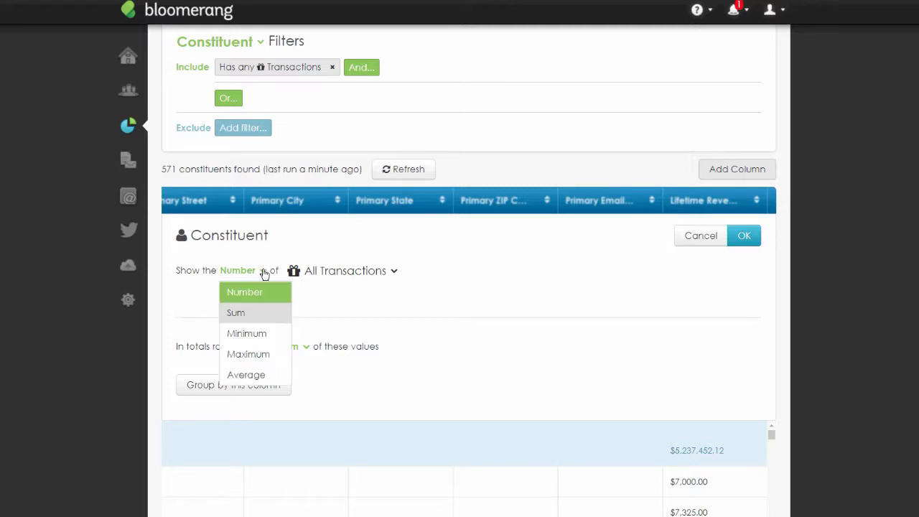
pyautogui.click(264, 321)
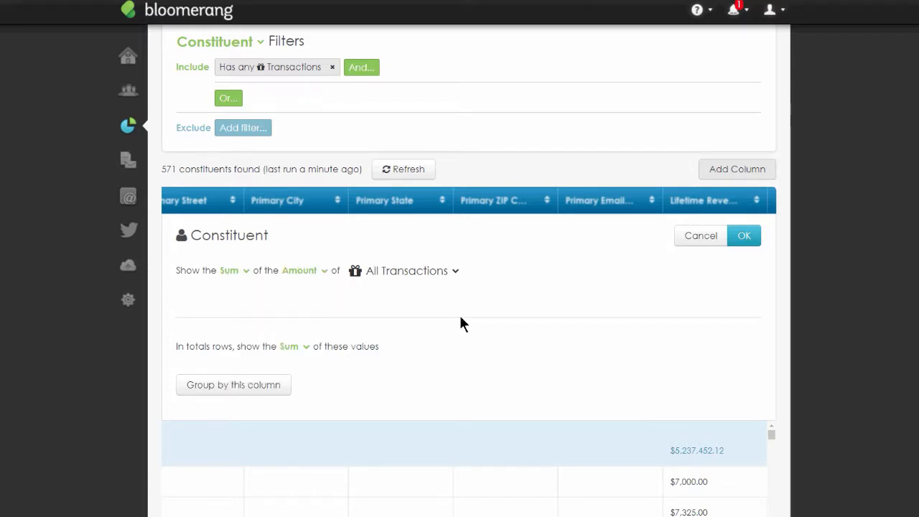
pyautogui.click(322, 271)
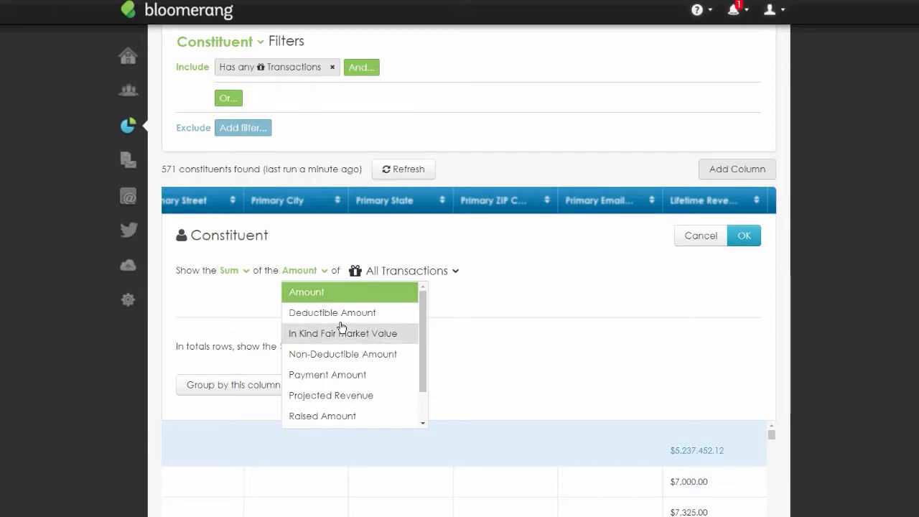
pyautogui.scroll(-1, 341, 327)
pyautogui.click(342, 394)
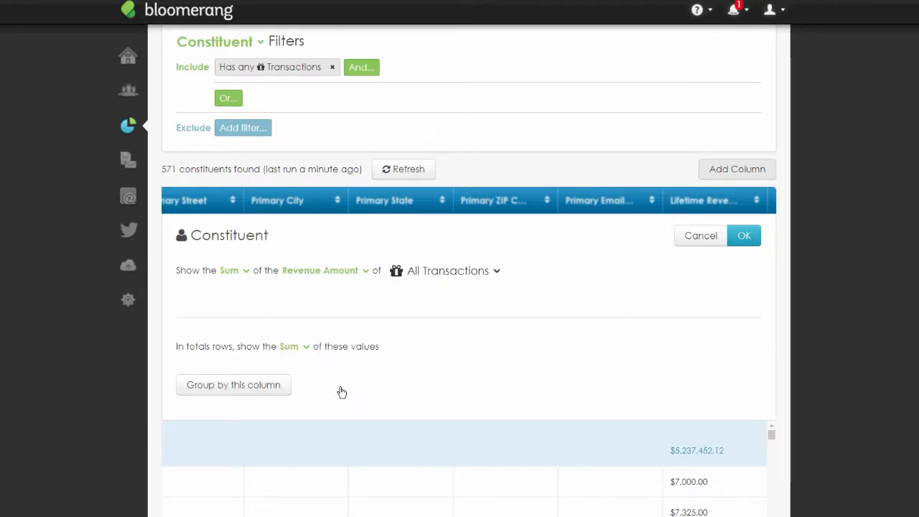
pyautogui.click(746, 237)
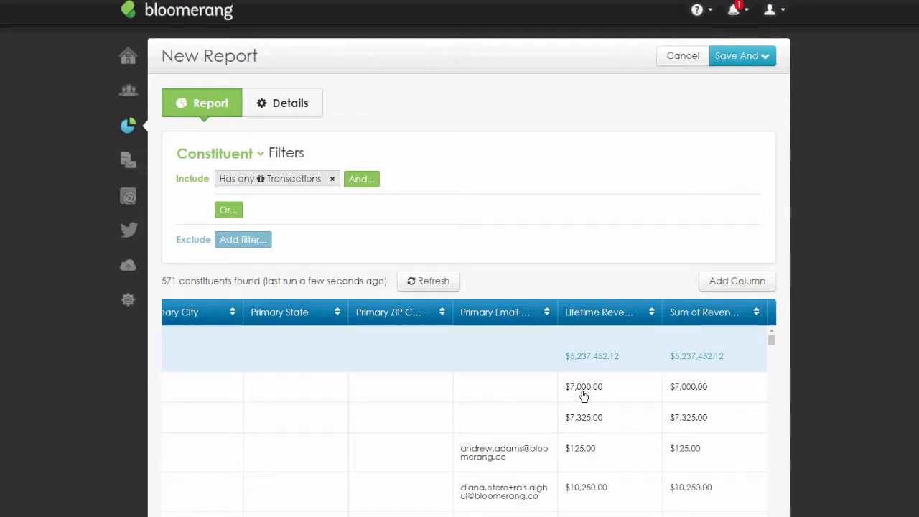
# - Reopen the new revenue sum column and limit it to Specific Transactions
pyautogui.click(712, 316)
pyautogui.scroll(-2, 455, 391)
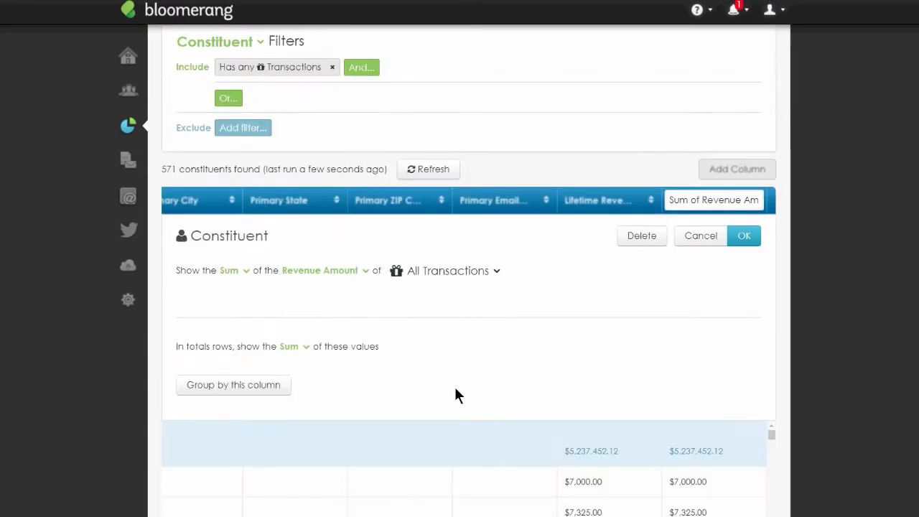
pyautogui.click(365, 272)
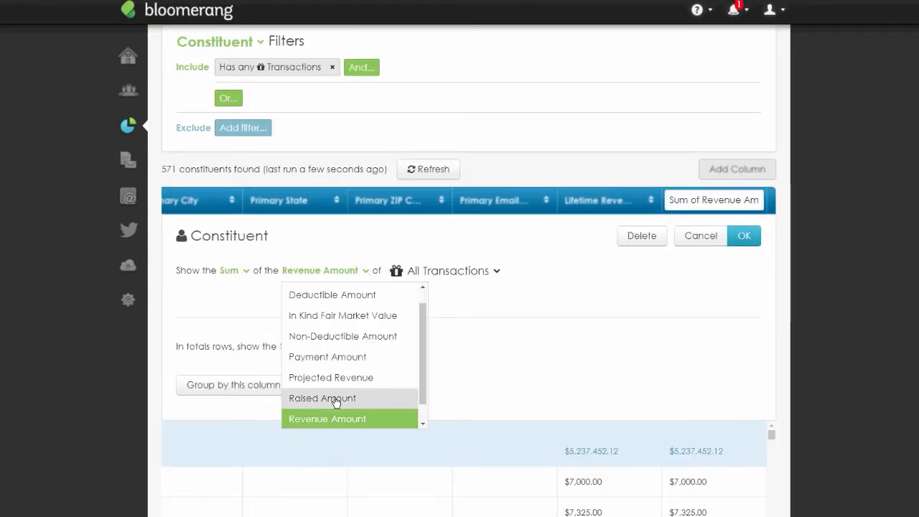
pyautogui.scroll(-1, 366, 386)
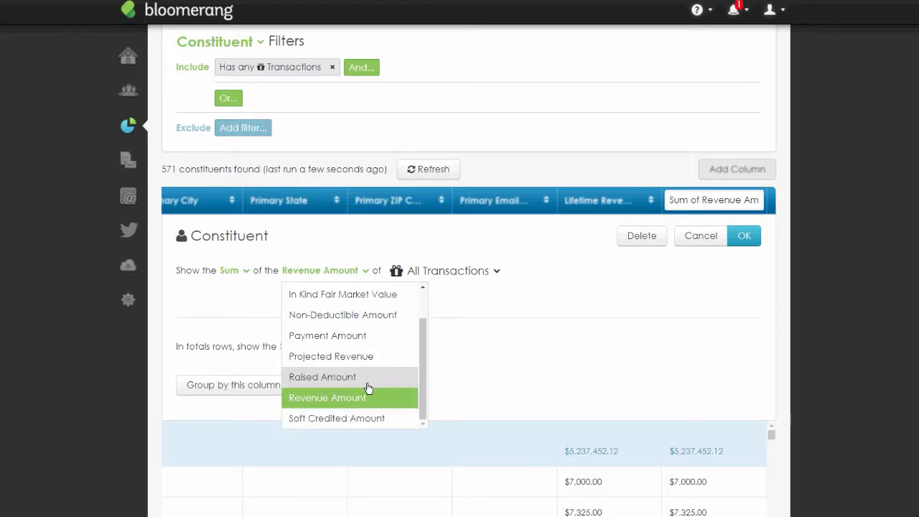
pyautogui.scroll(2, 368, 388)
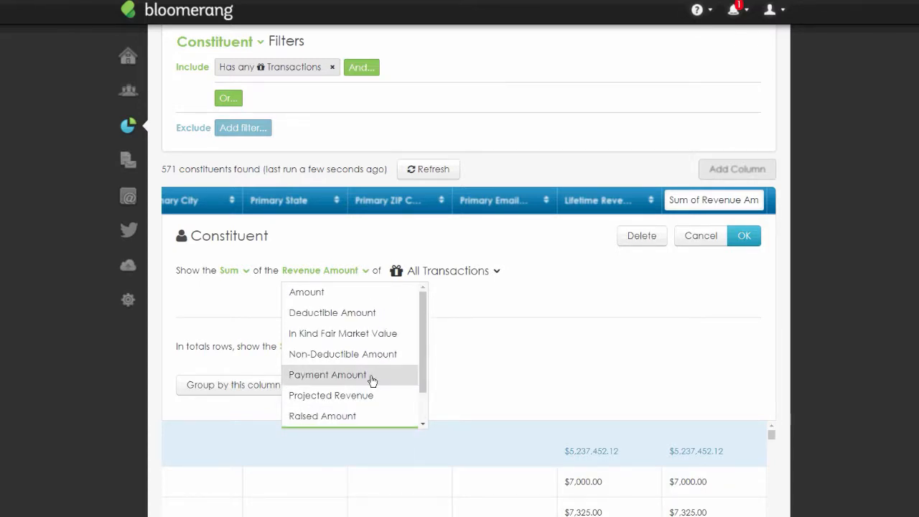
pyautogui.click(368, 312)
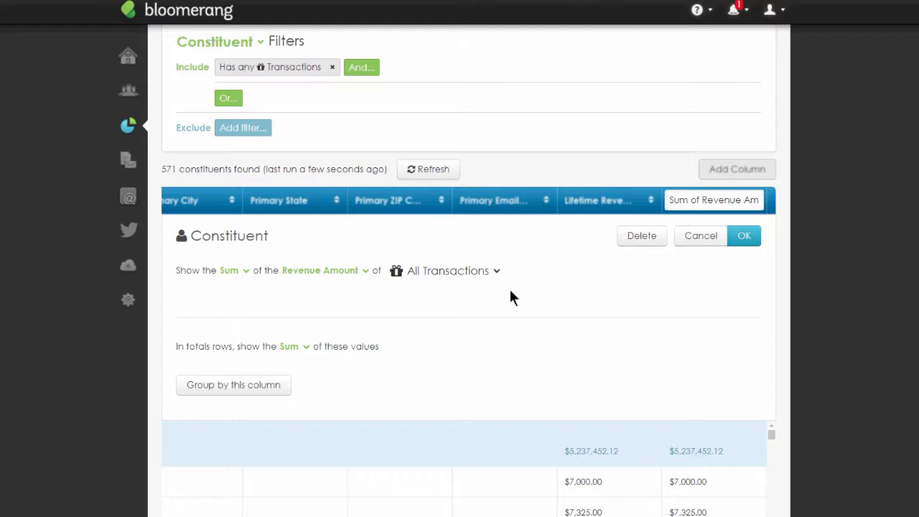
pyautogui.click(495, 271)
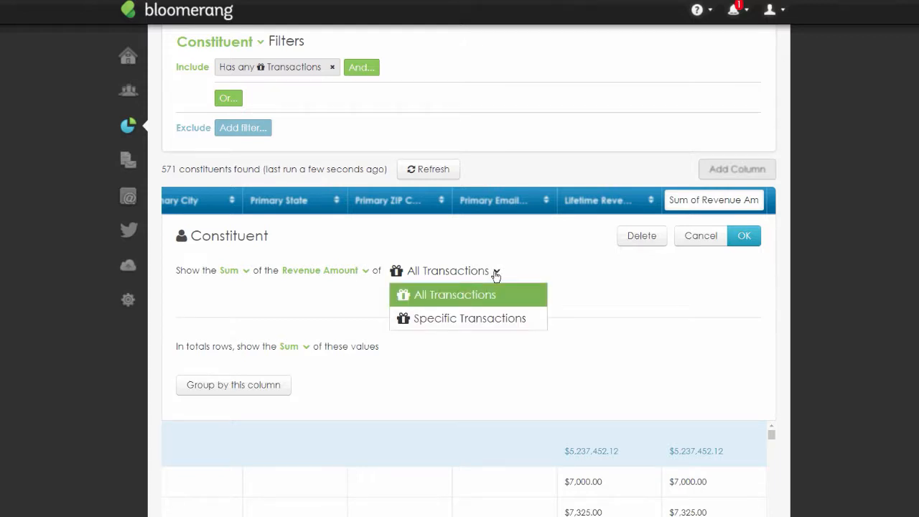
pyautogui.click(505, 319)
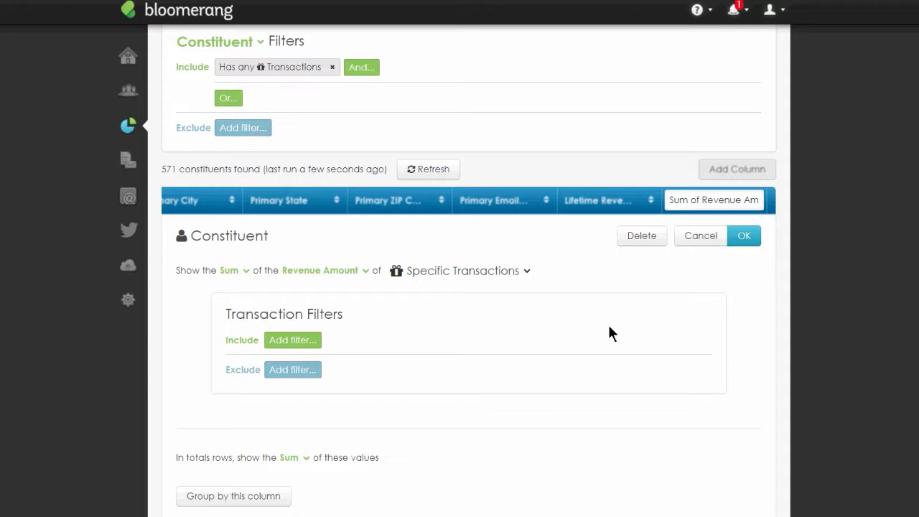
# - Add a transaction filter for Date between 1/1/2019 and 12/31/2019 and apply it to the column
pyautogui.moveTo(343, 315); pyautogui.dragTo(227, 314)
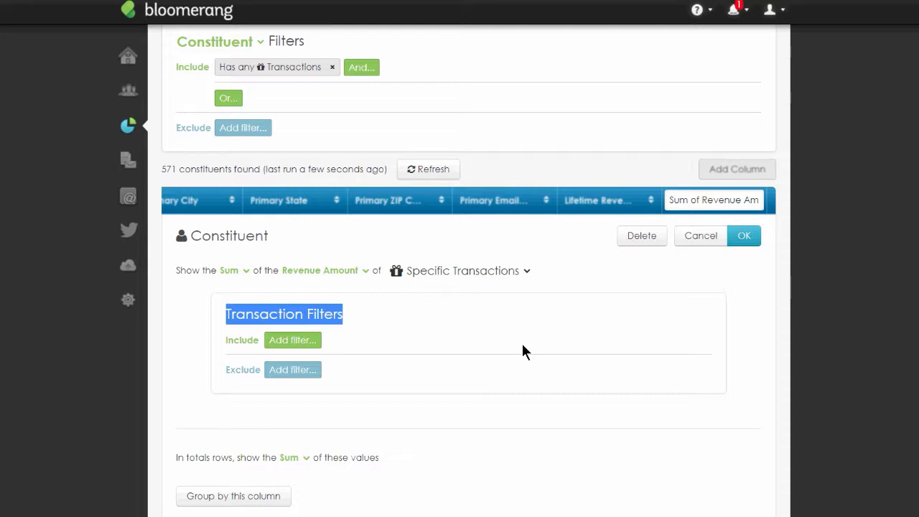
pyautogui.click(300, 343)
pyautogui.write('date')
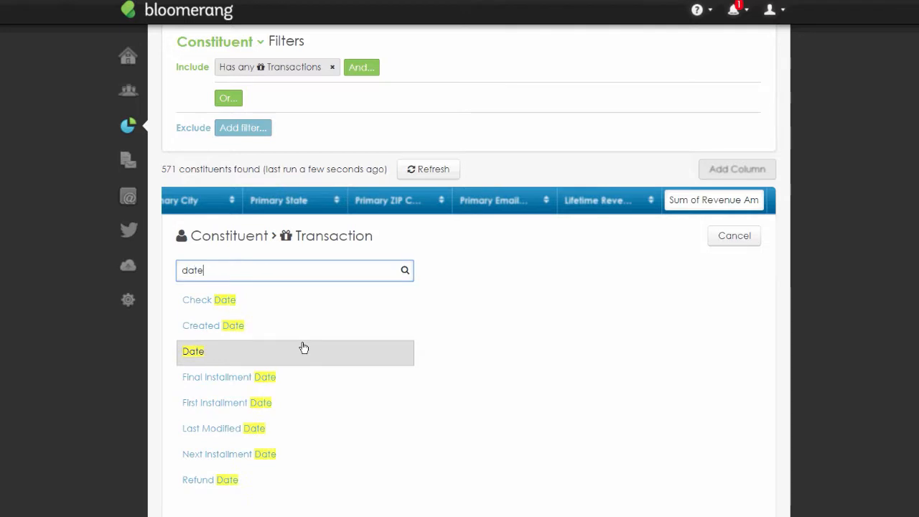
pyautogui.click(295, 349)
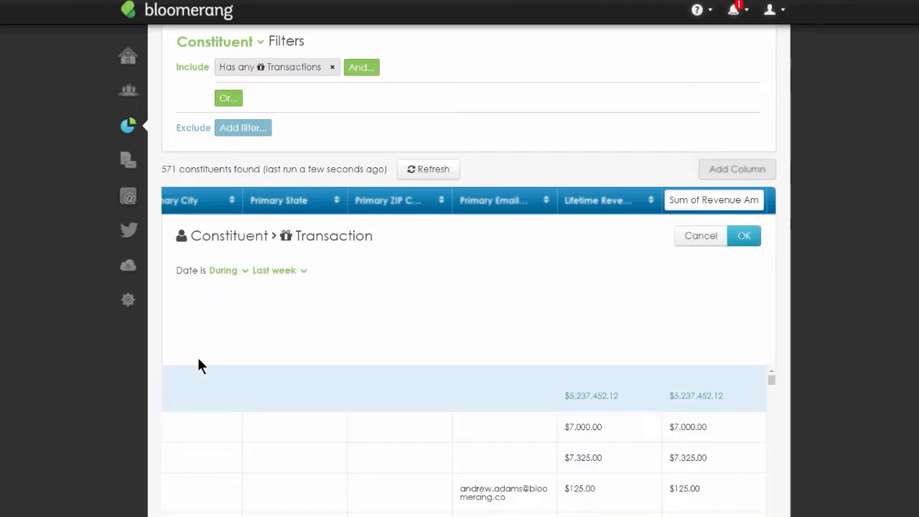
pyautogui.click(244, 271)
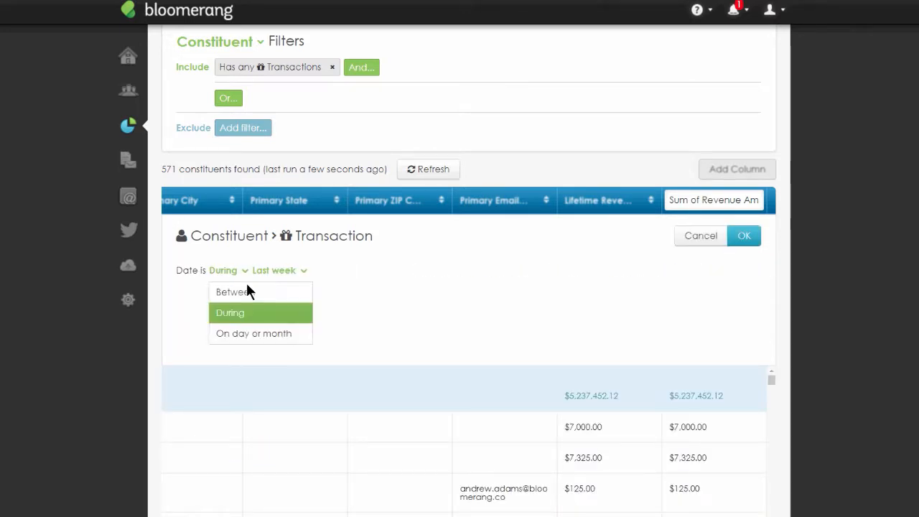
pyautogui.click(251, 293)
pyautogui.click(284, 270)
pyautogui.write('1/1/2019')
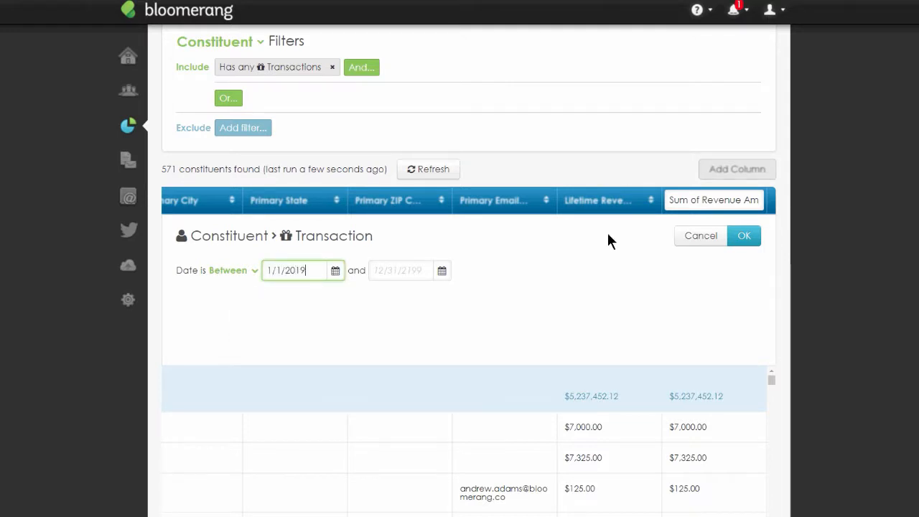
pyautogui.press('Tab')
pyautogui.write('12')
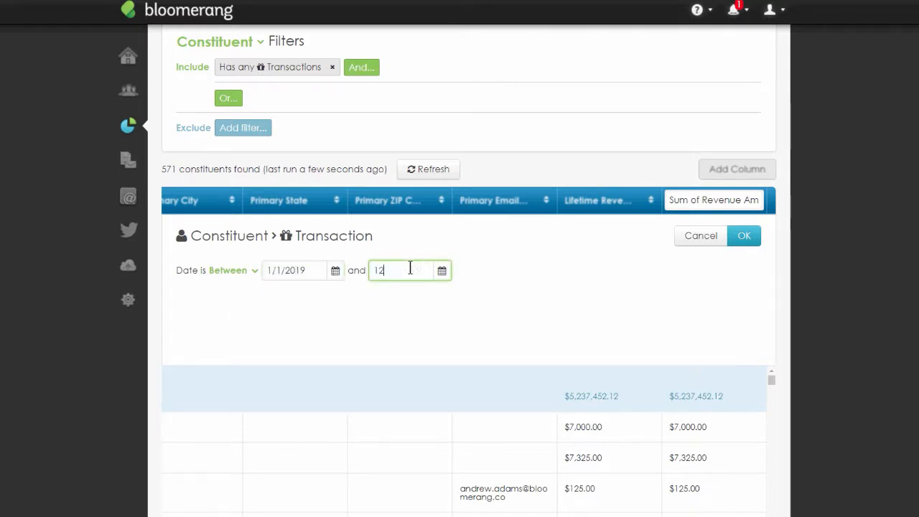
pyautogui.write('/31/2019')
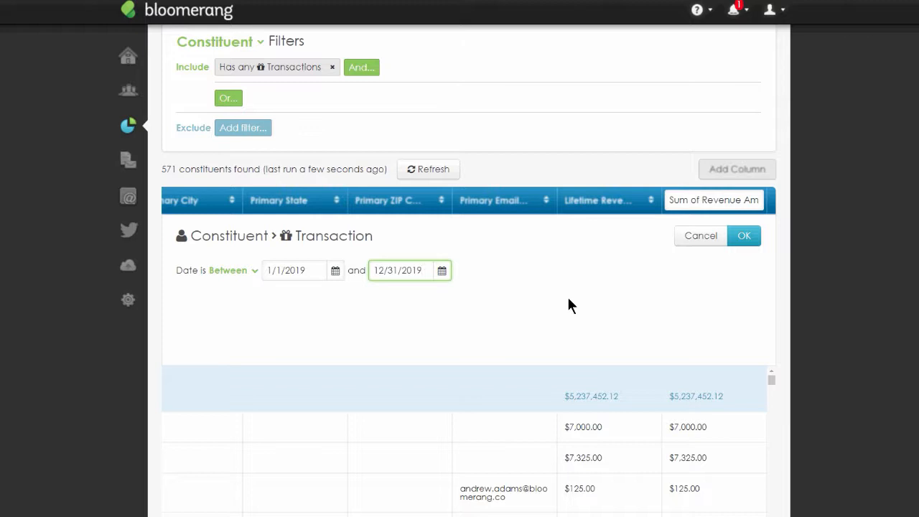
pyautogui.click(748, 240)
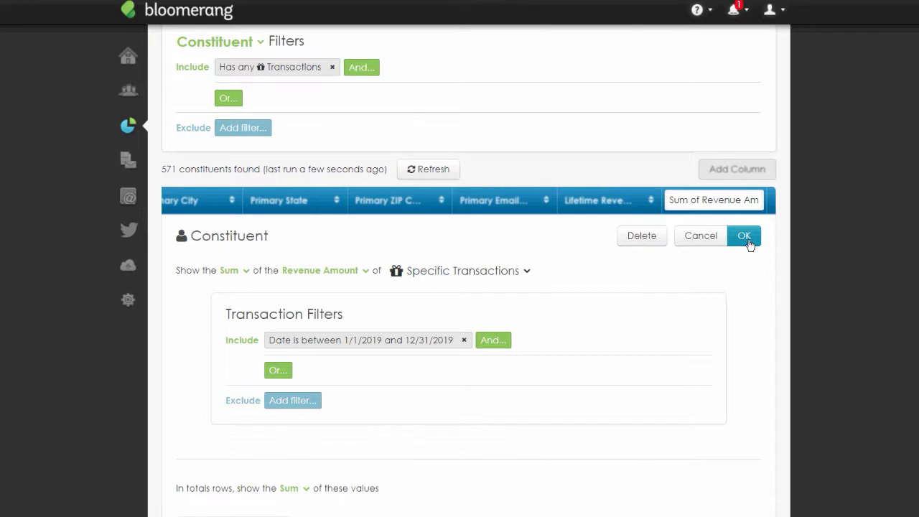
pyautogui.click(747, 240)
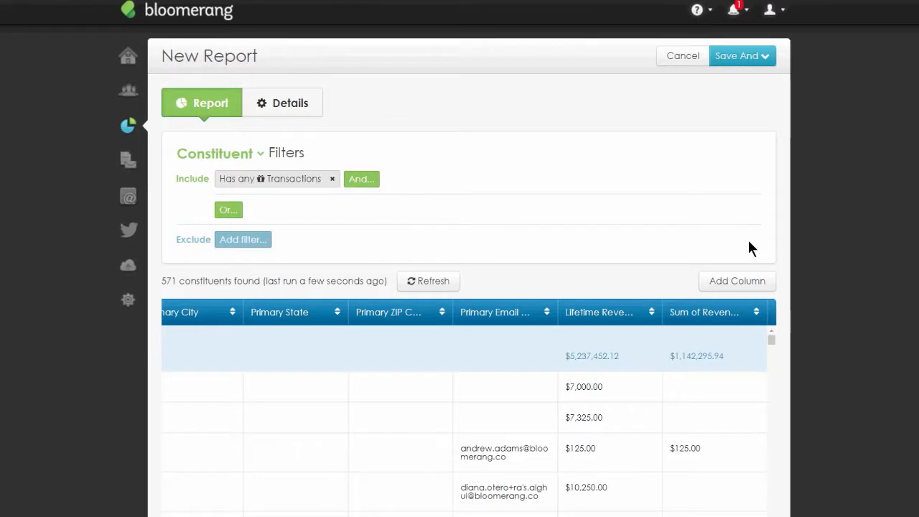
# - Rename the revenue sum column to 2019
pyautogui.click(719, 313)
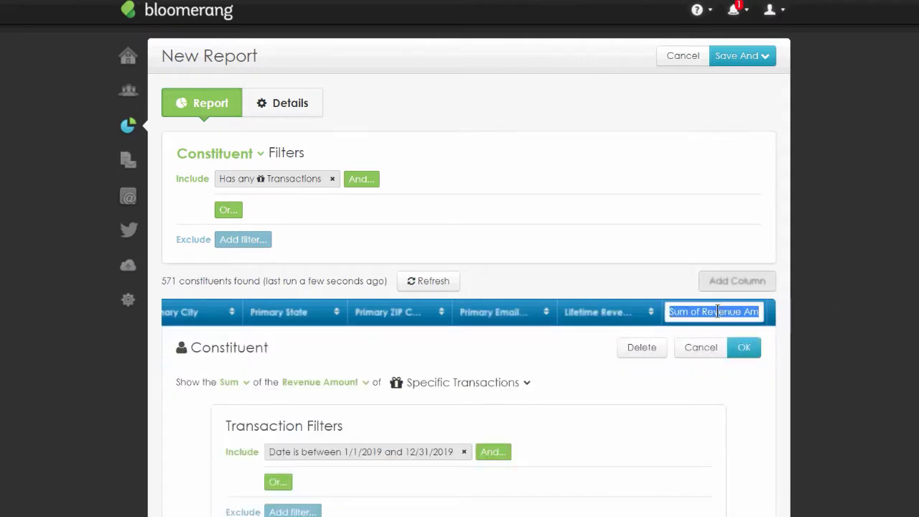
pyautogui.write('2019 Revenue')
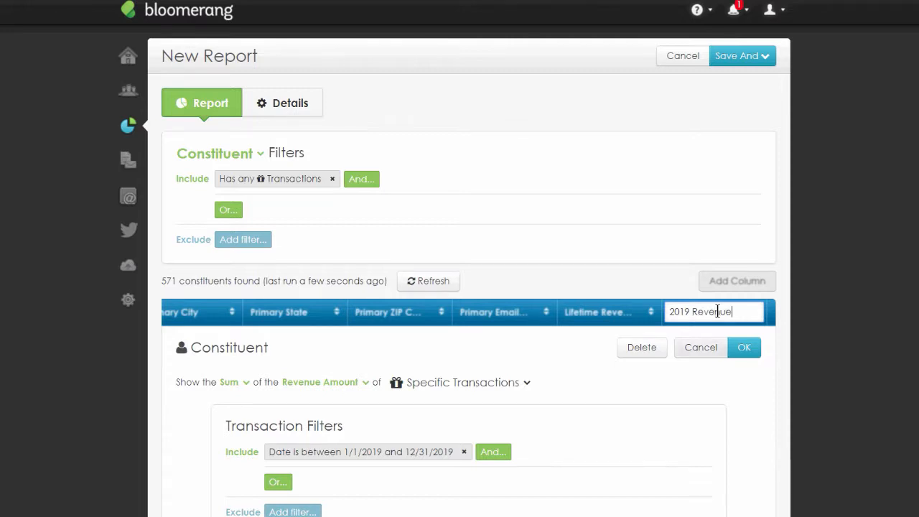
pyautogui.hotkey('ctrl', 'shift', 'Left')
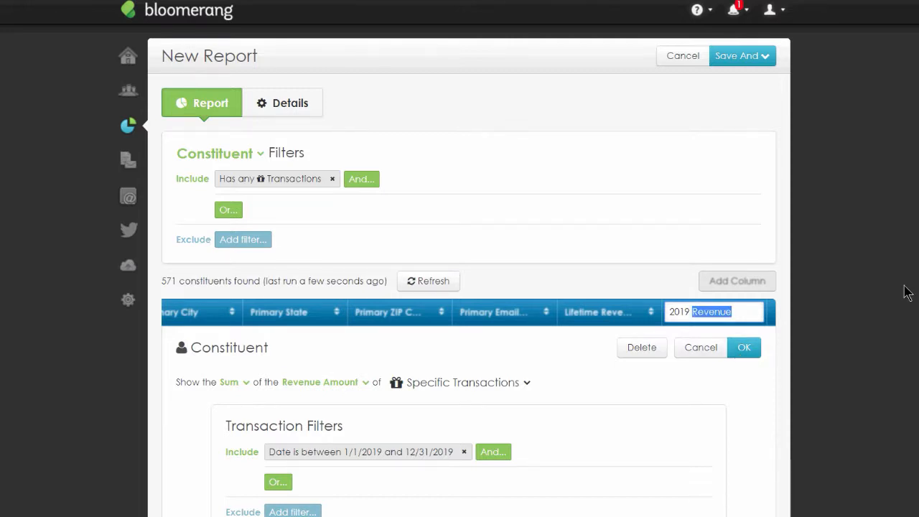
pyautogui.press('BackSpace')
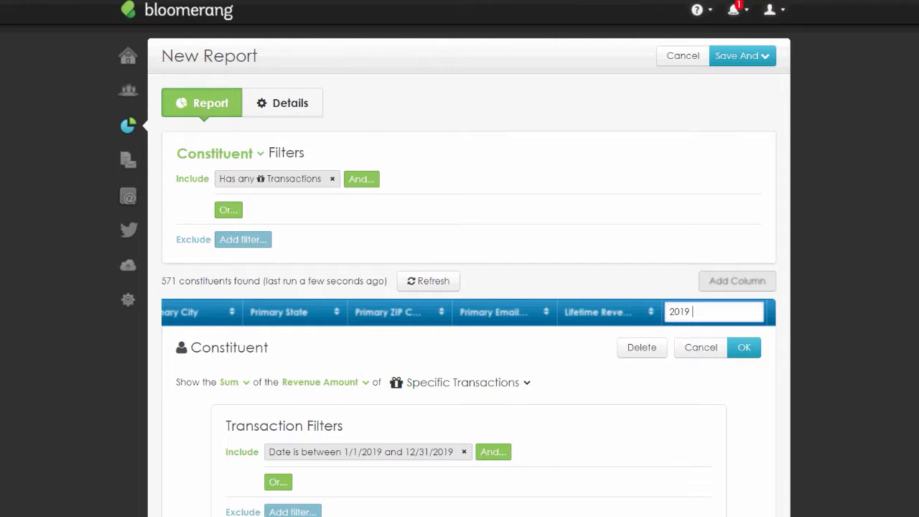
pyautogui.click(748, 348)
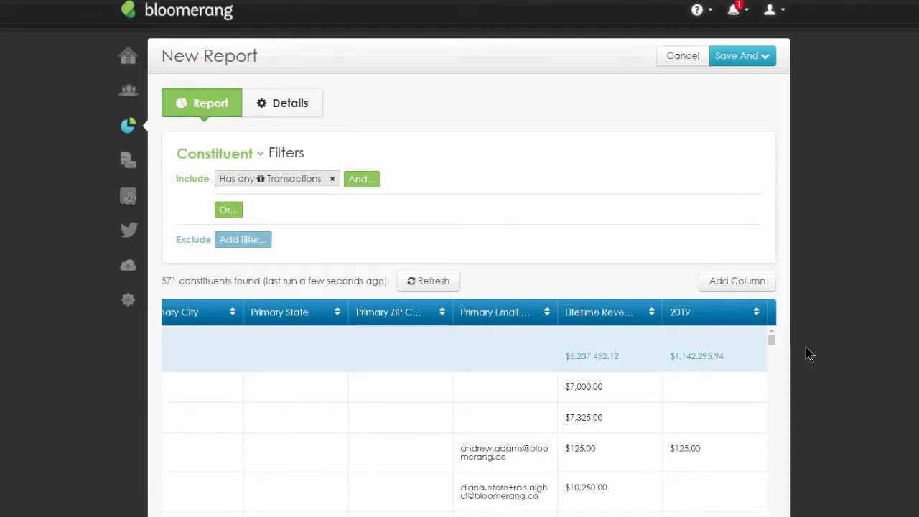
# - Add a Has Transactions column showing the Sum of the Revenue Amount of Specific Transactions
pyautogui.scroll(-1, 806, 351)
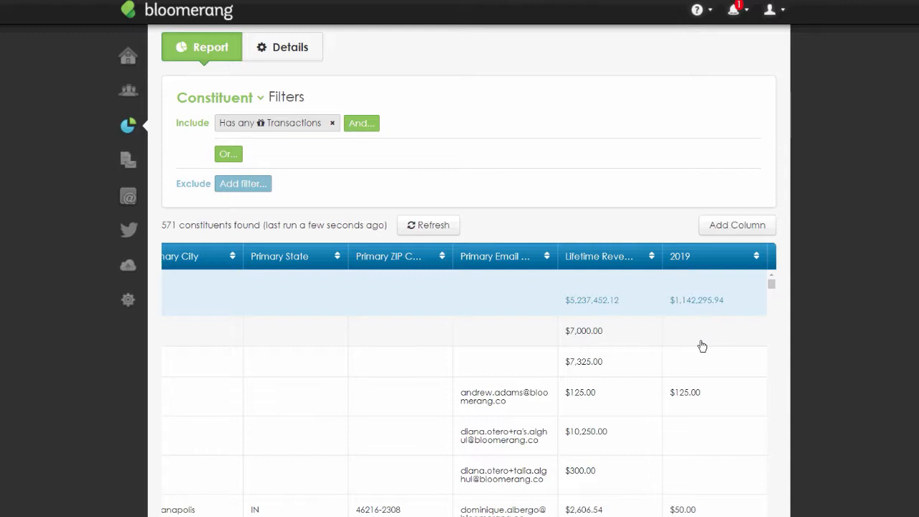
pyautogui.click(741, 226)
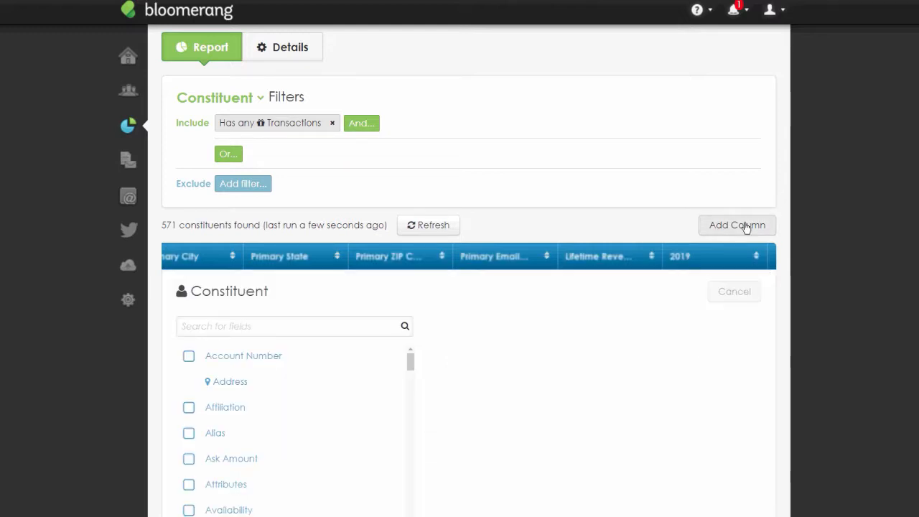
pyautogui.write('has transa')
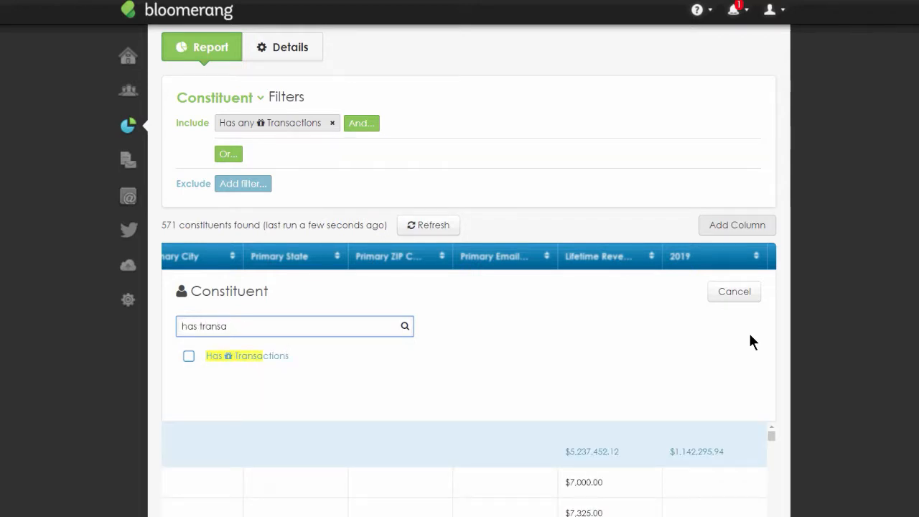
pyautogui.click(317, 362)
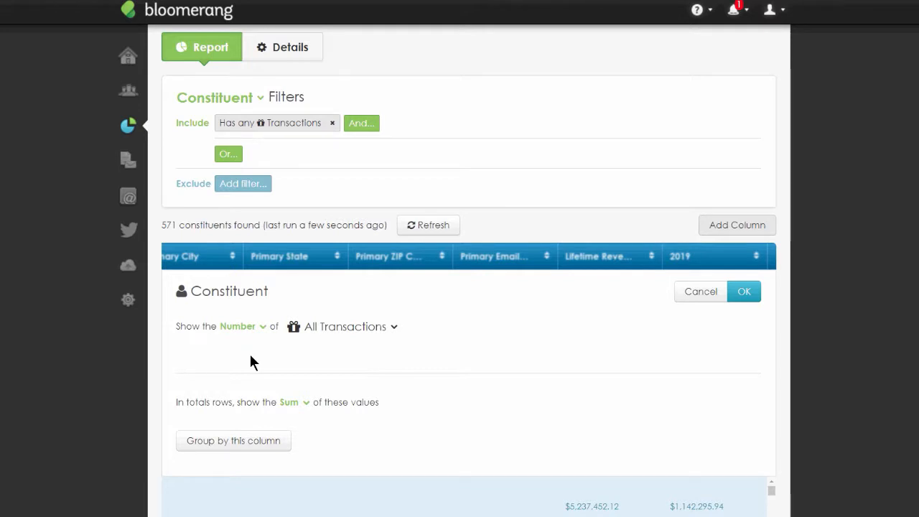
pyautogui.click(263, 337)
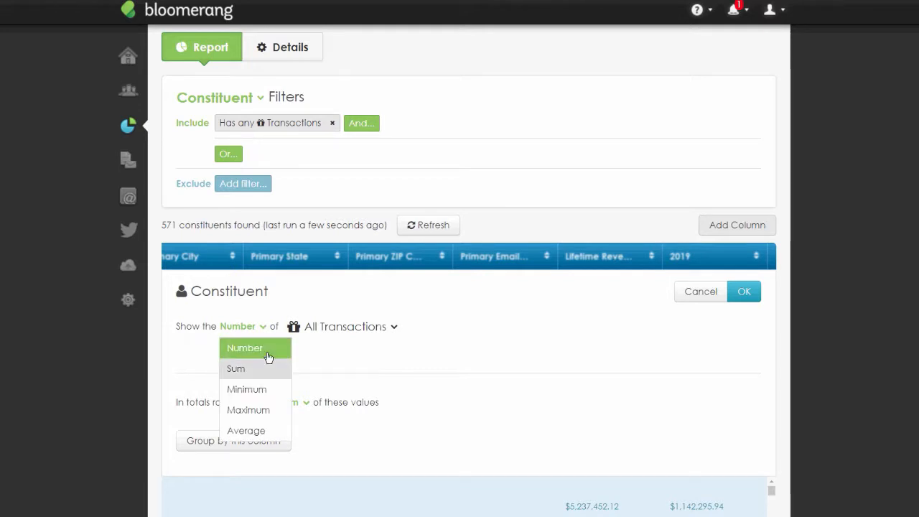
pyautogui.click(294, 366)
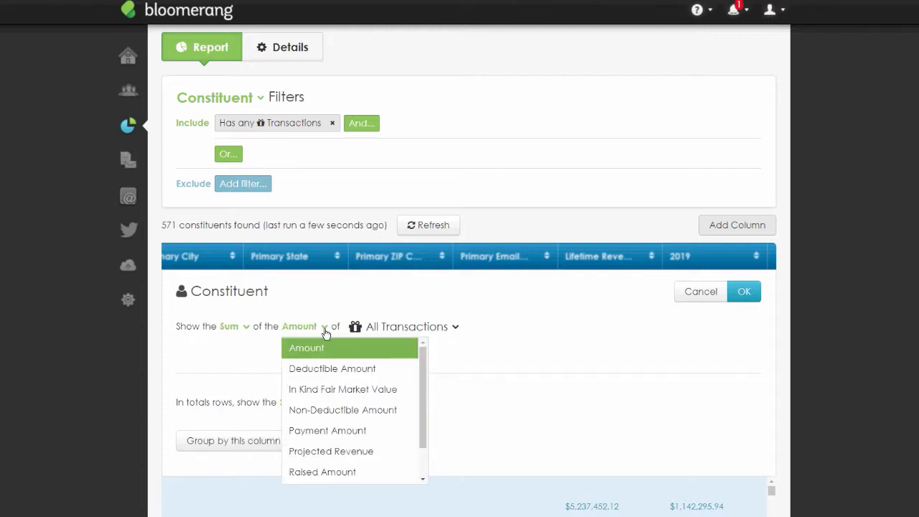
pyautogui.scroll(-1, 400, 420)
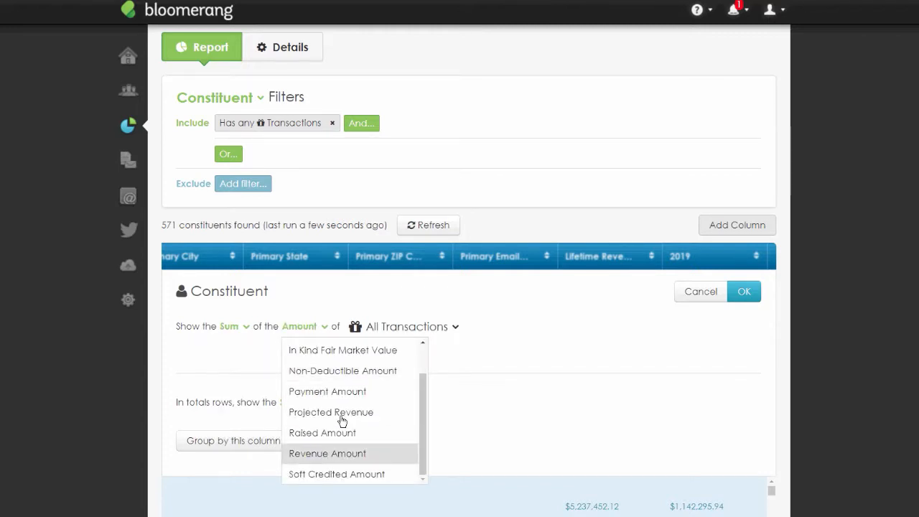
pyautogui.click(334, 454)
pyautogui.click(494, 327)
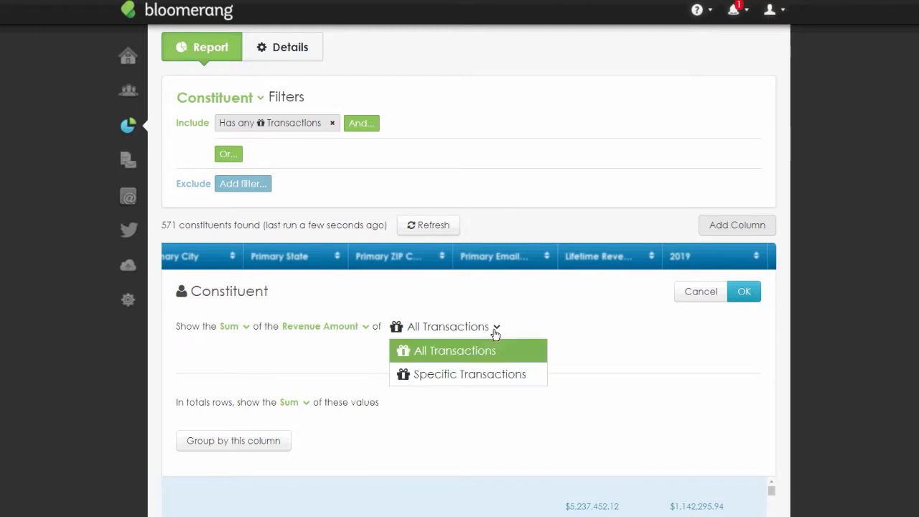
pyautogui.click(497, 374)
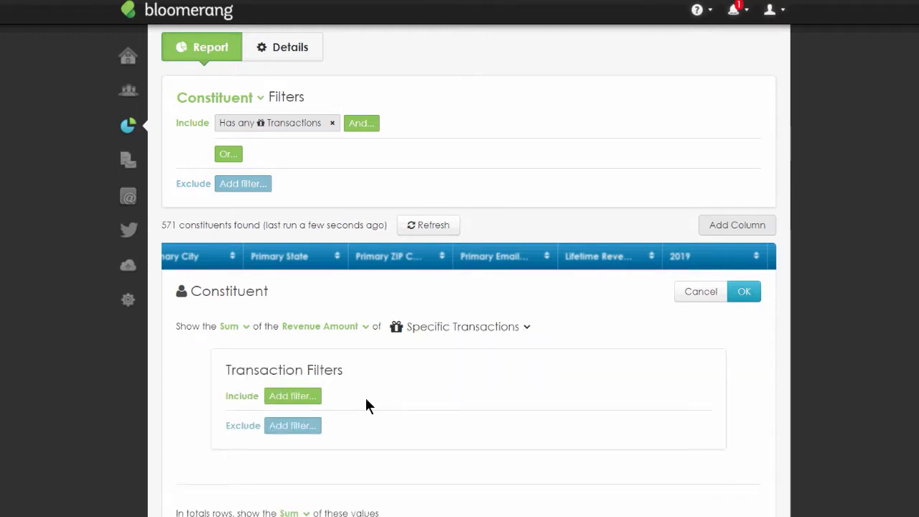
# - Add a transaction filter for Date between 1/1/2018 and 12/31/2018 and apply it to the column
pyautogui.click(297, 395)
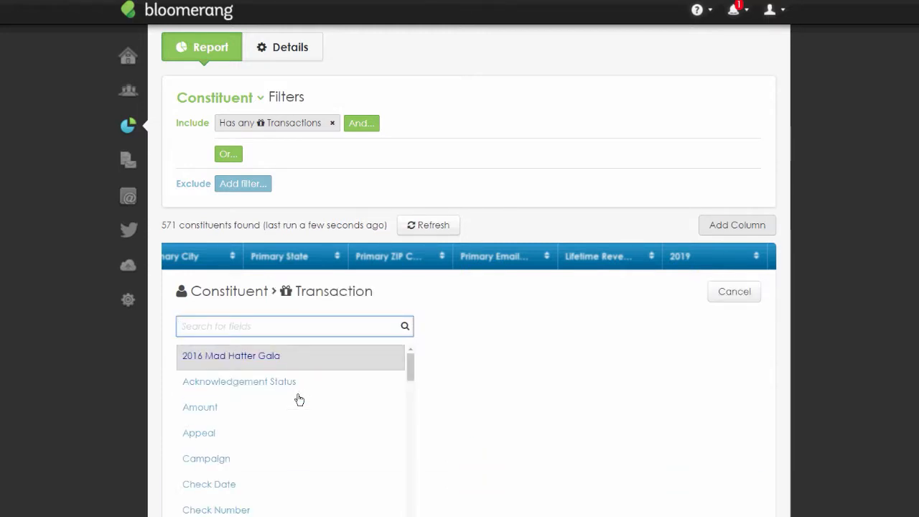
pyautogui.write('date')
pyautogui.click(220, 417)
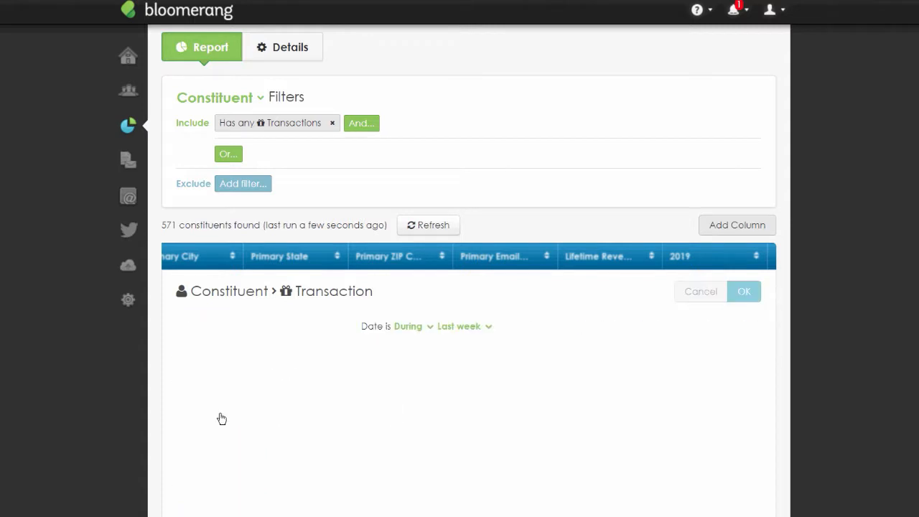
pyautogui.click(222, 326)
pyautogui.click(245, 349)
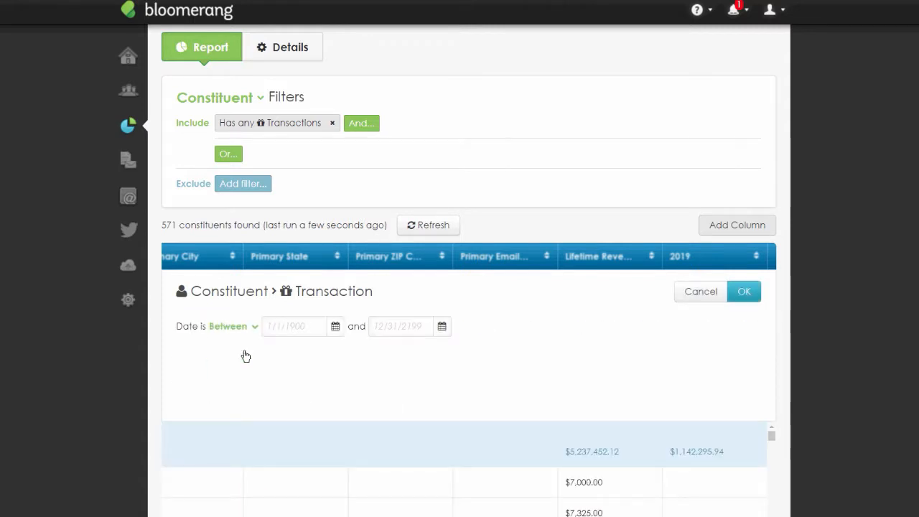
pyautogui.write('1/1/2018')
pyautogui.press('Tab')
pyautogui.write('12/31/2018')
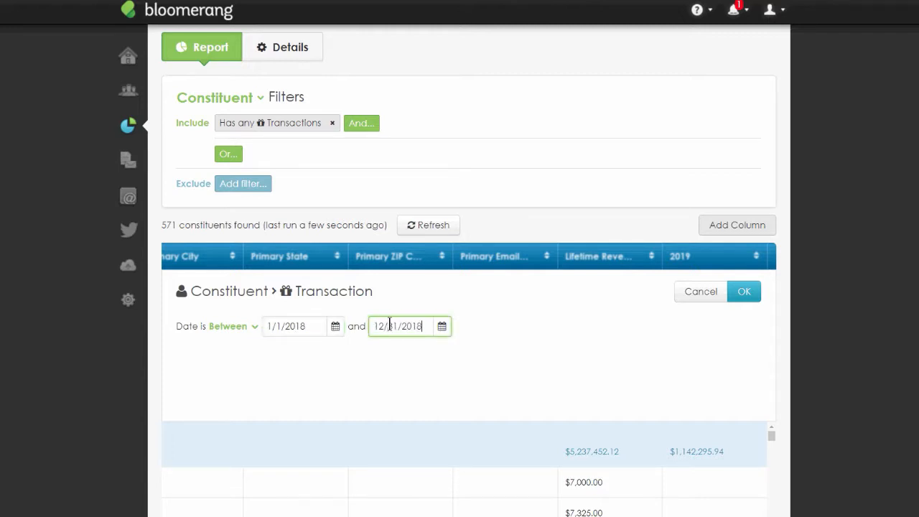
pyautogui.click(744, 300)
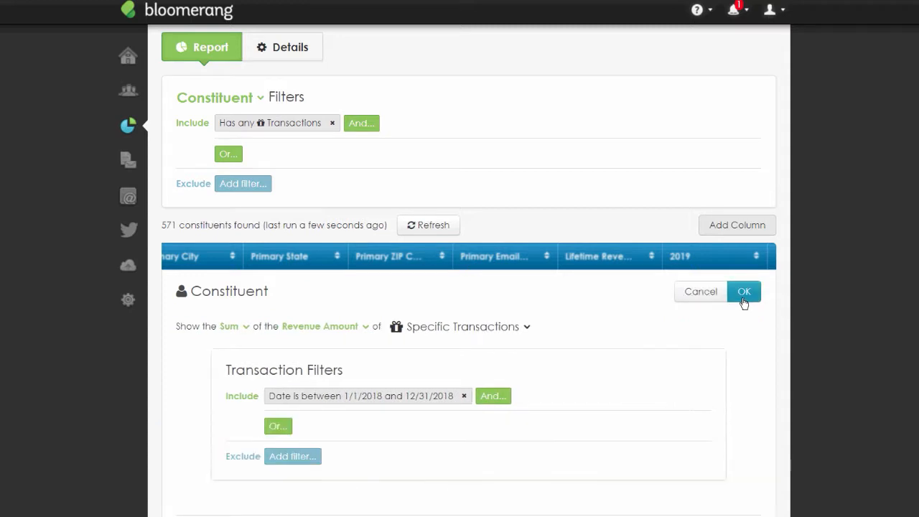
pyautogui.click(744, 294)
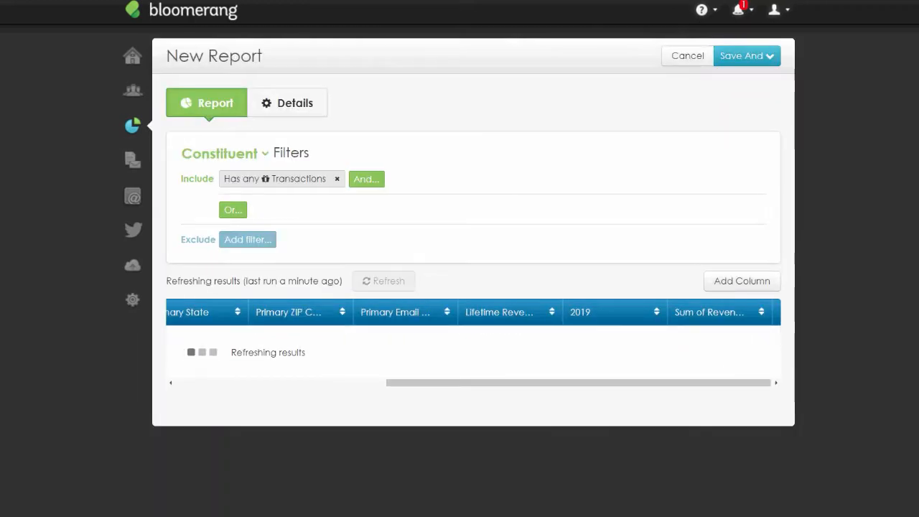
# - Scroll through the report rows to review the new revenue sum column
pyautogui.scroll(-3, 685, 396)
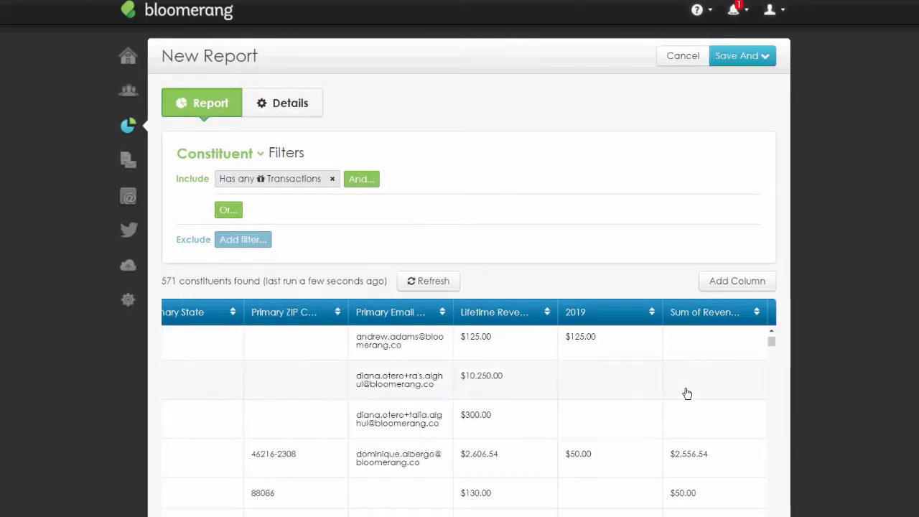
pyautogui.scroll(3, 685, 396)
pyautogui.scroll(-1, 685, 396)
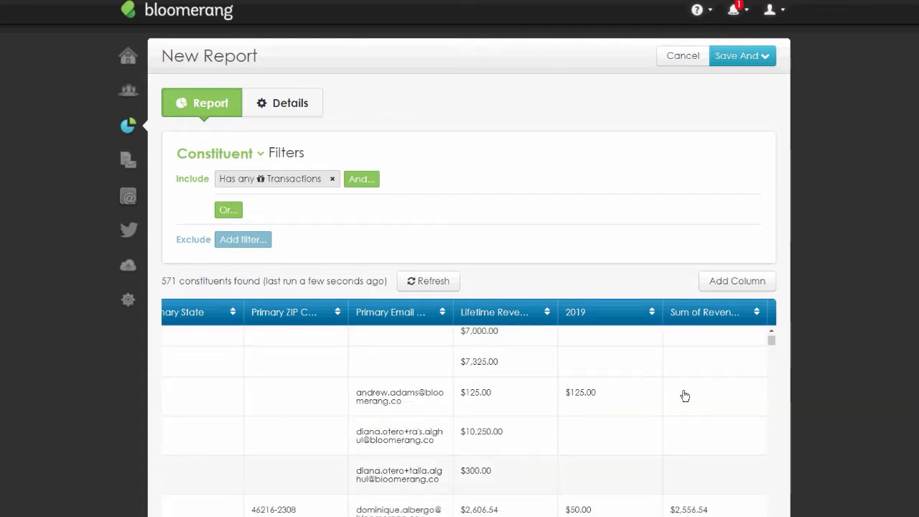
pyautogui.scroll(-3, 628, 427)
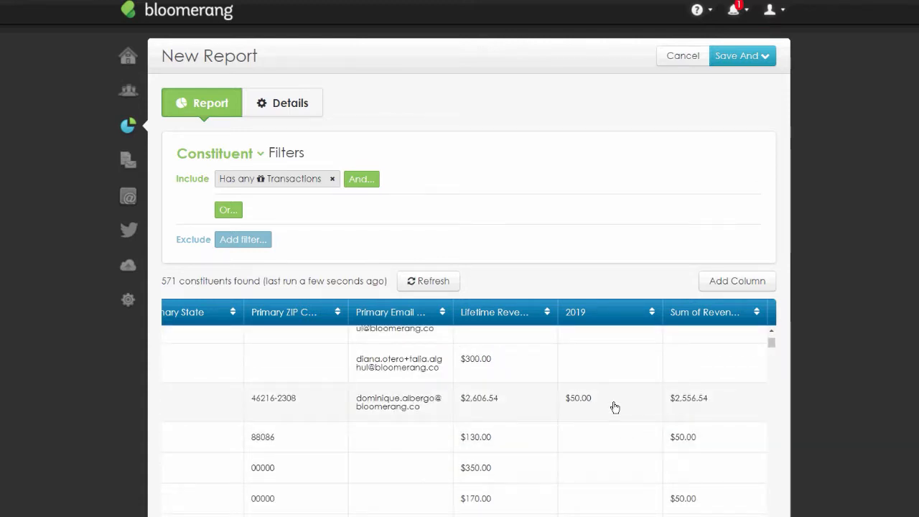
pyautogui.scroll(-1, 615, 407)
pyautogui.scroll(-3, 613, 400)
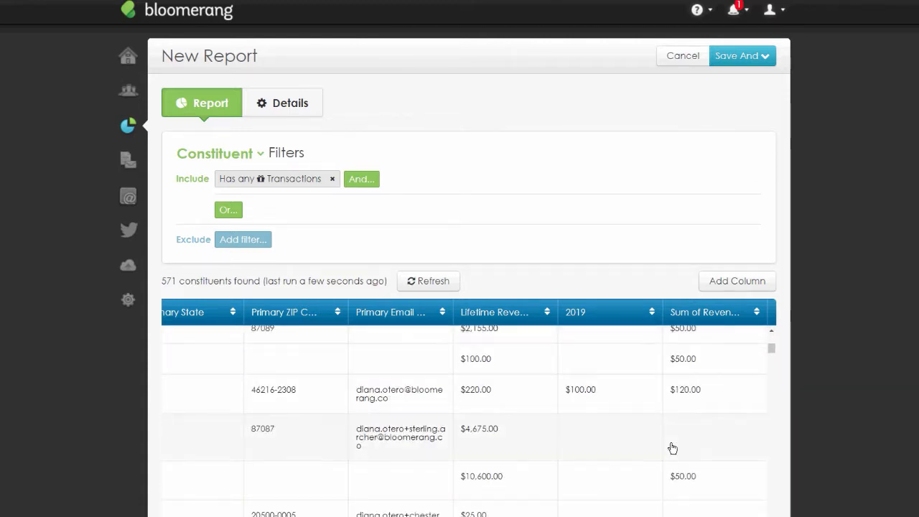
pyautogui.scroll(5, 662, 436)
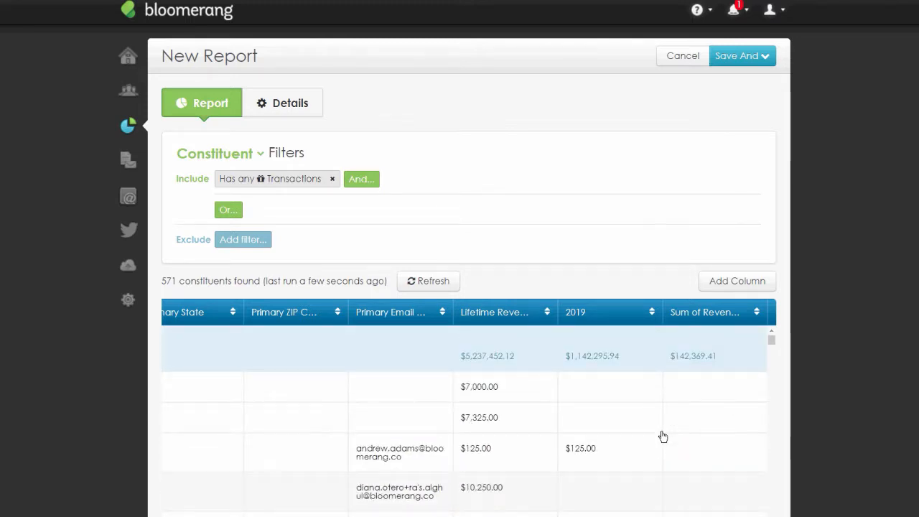
# - Rename the new revenue sum column to 2018
pyautogui.click(709, 318)
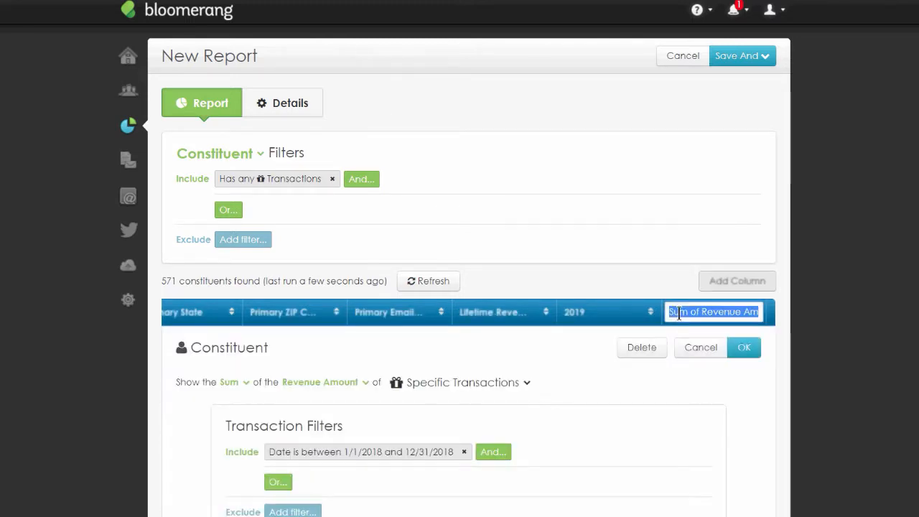
pyautogui.write('2018')
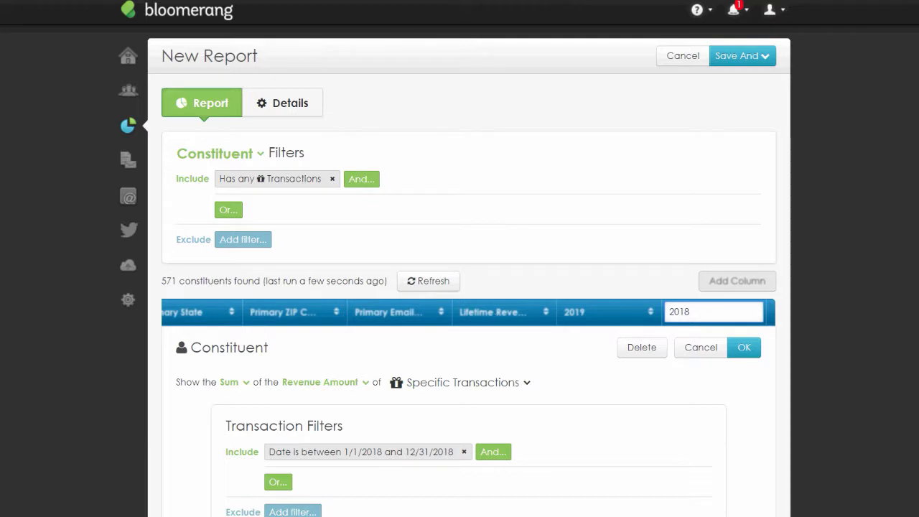
pyautogui.press('Return')
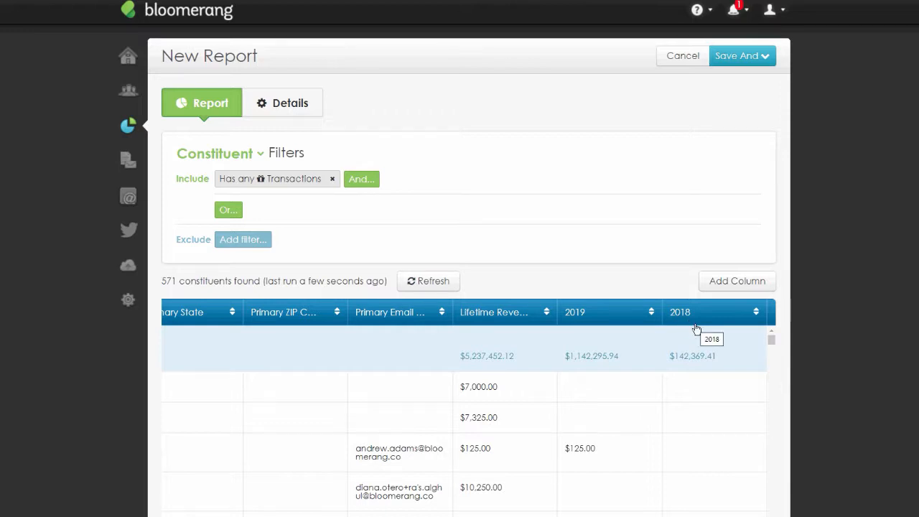
# - Add another Has Transactions column showing the Sum of the Revenue Amount of Specific Transactions
pyautogui.click(741, 289)
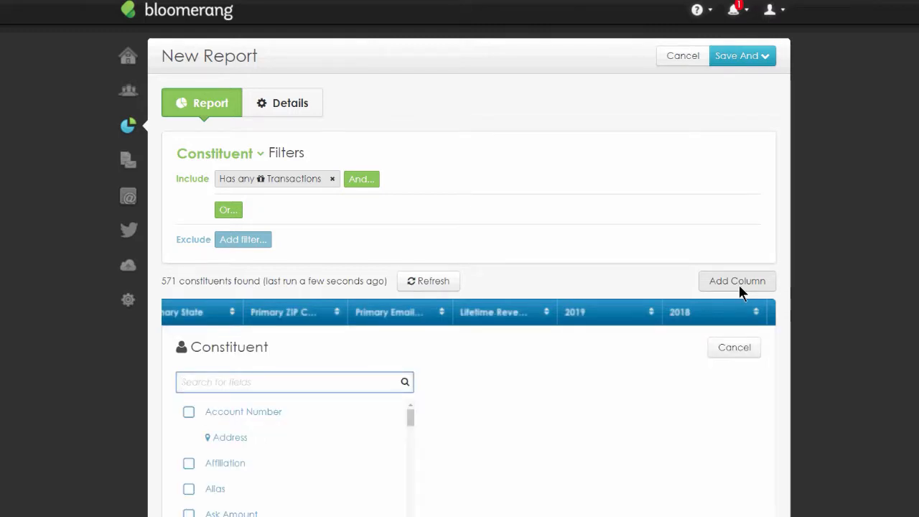
pyautogui.write('has tran')
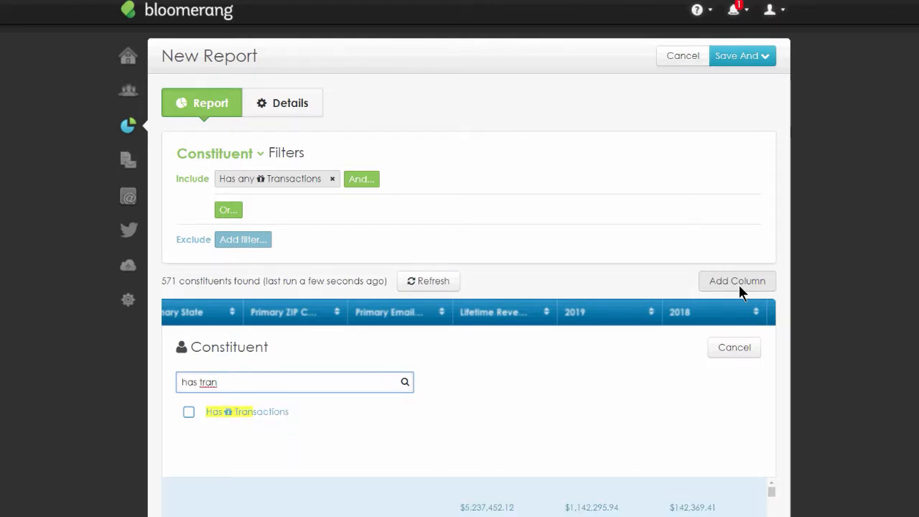
pyautogui.click(240, 414)
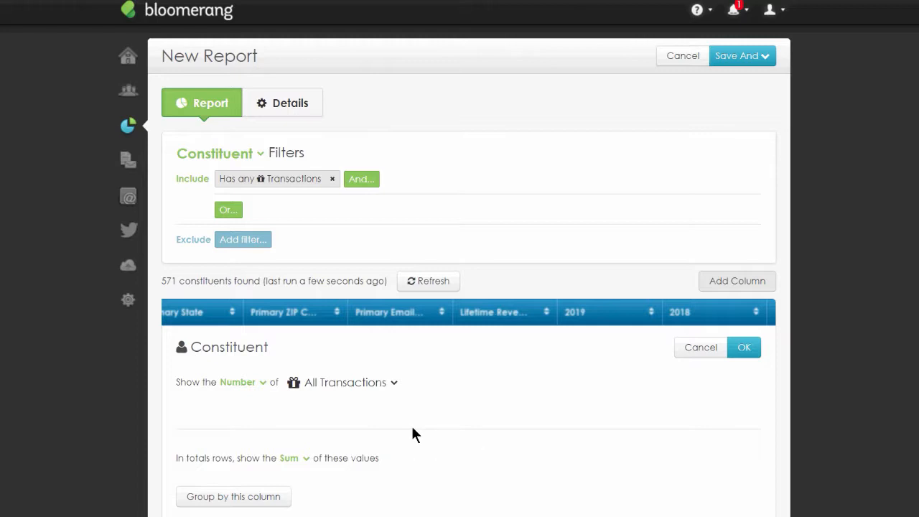
pyautogui.click(262, 383)
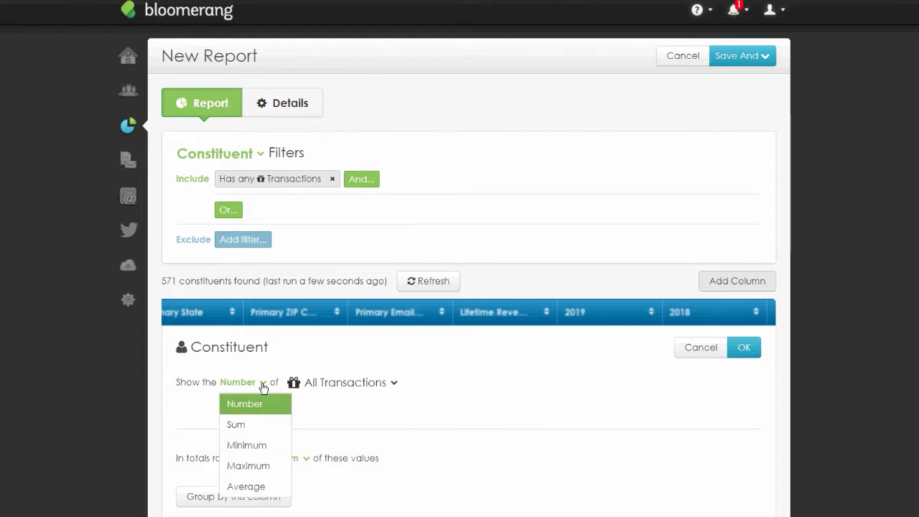
pyautogui.click(267, 429)
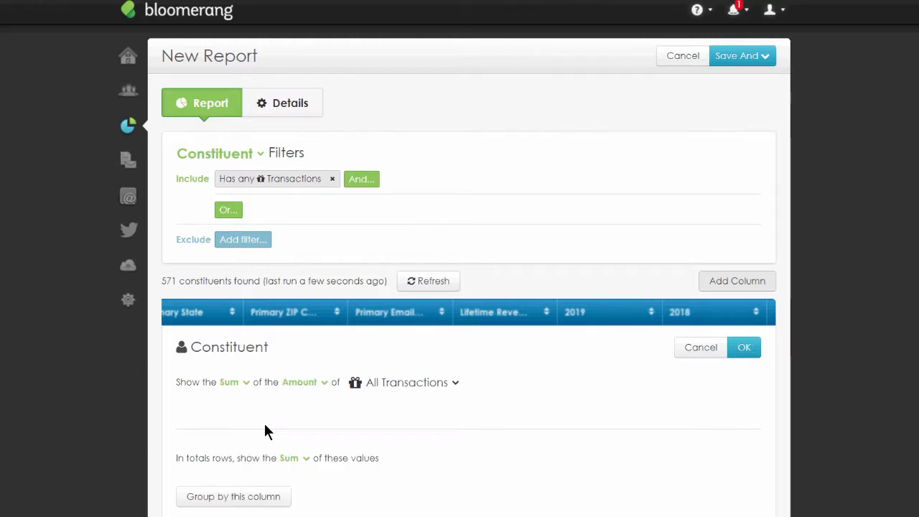
pyautogui.click(324, 386)
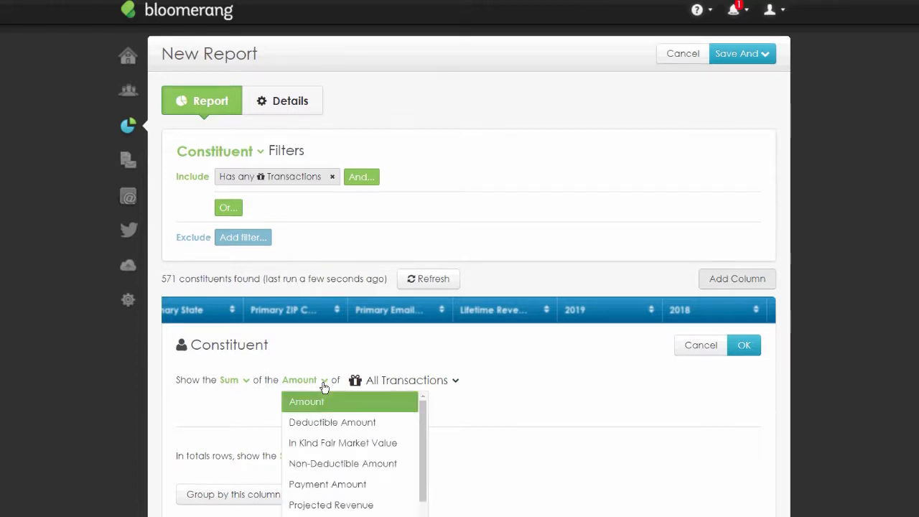
pyautogui.scroll(-2, 352, 417)
pyautogui.scroll(-2, 352, 417)
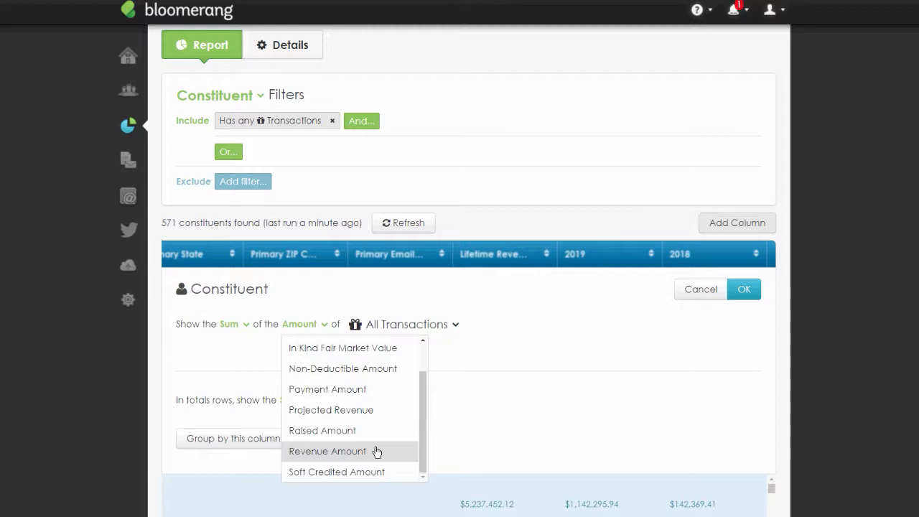
pyautogui.click(375, 451)
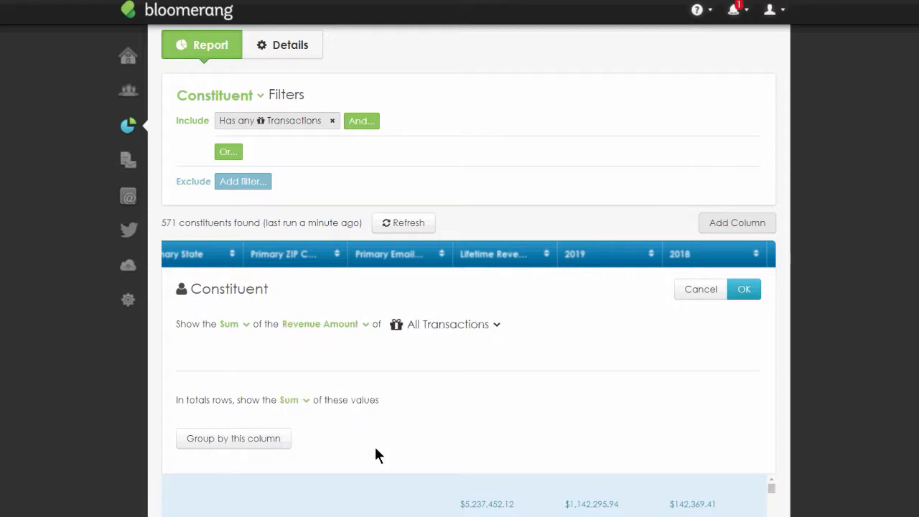
pyautogui.click(495, 325)
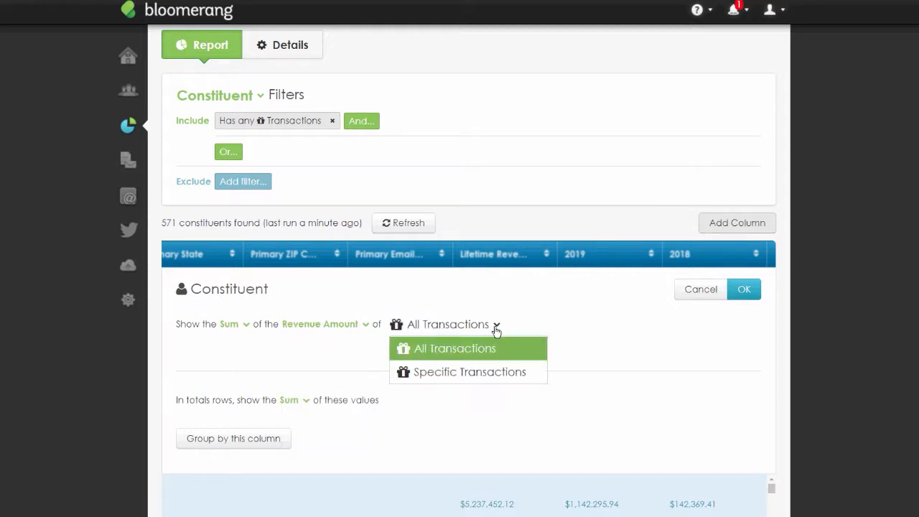
pyautogui.click(533, 372)
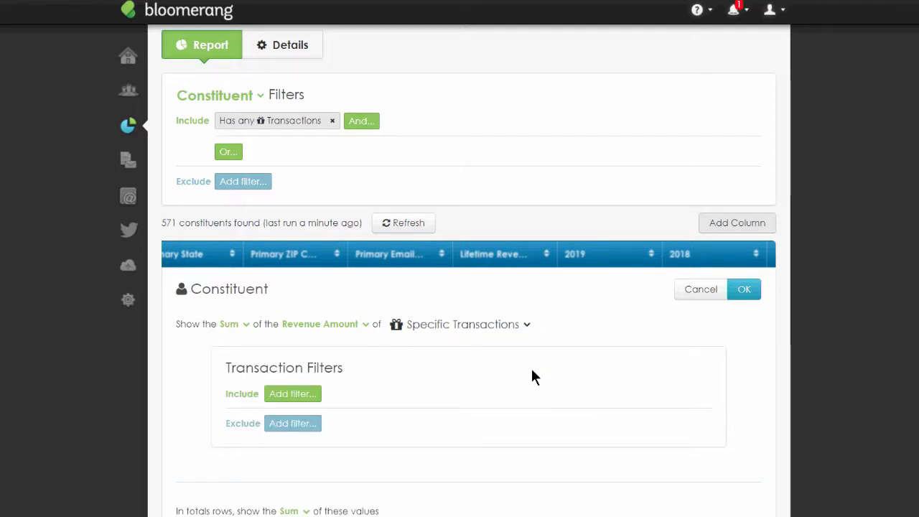
# - Add a transaction filter for Date between 1/1/2017 and 12/31/2017 and apply it to the new revenue sum column
pyautogui.click(300, 395)
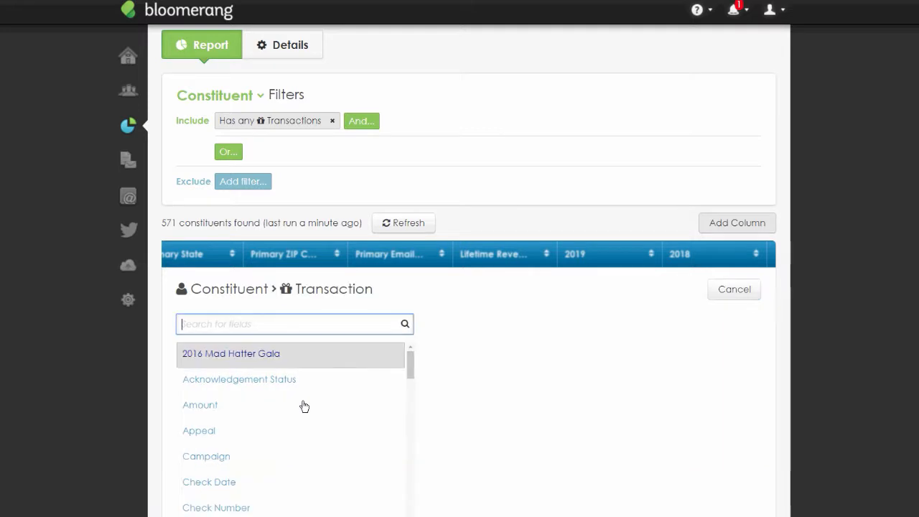
pyautogui.write('date')
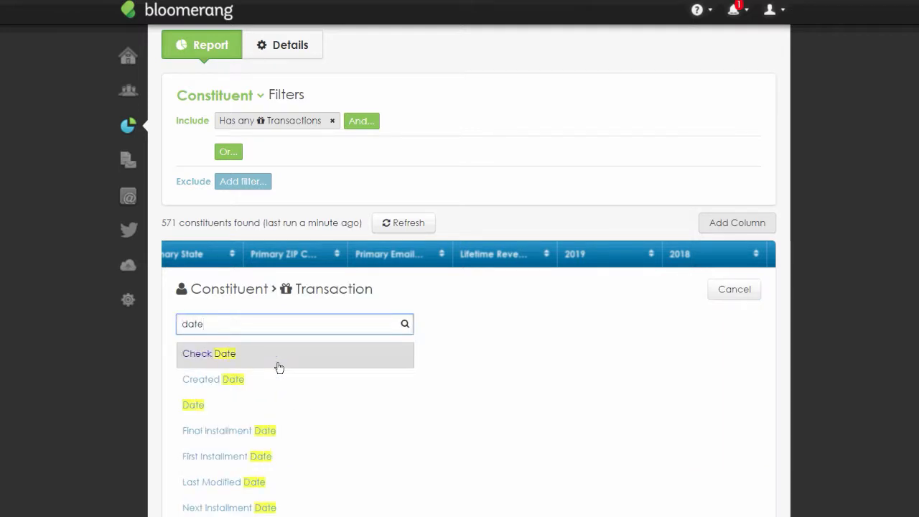
pyautogui.click(229, 404)
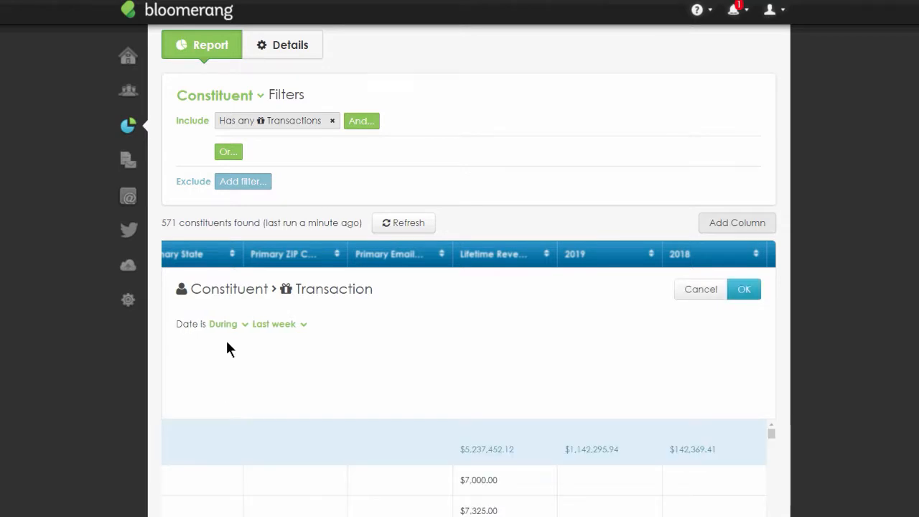
pyautogui.click(244, 325)
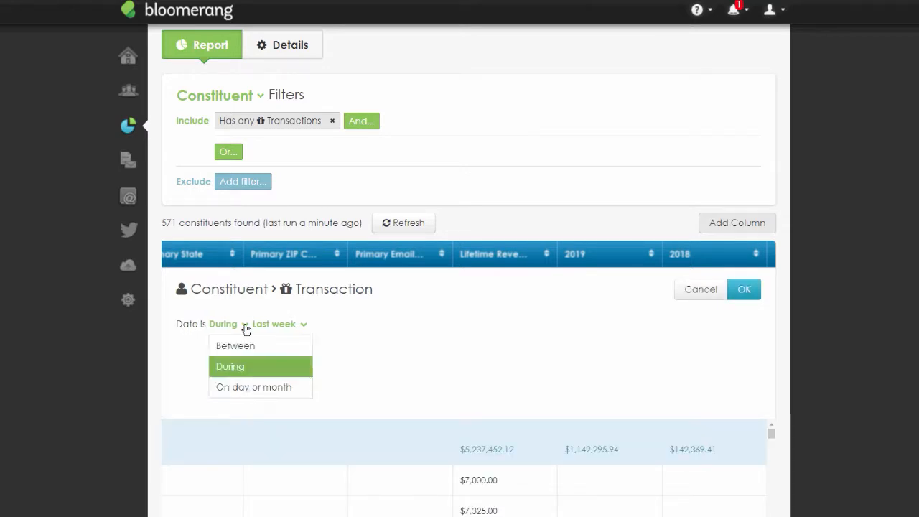
pyautogui.click(249, 348)
pyautogui.click(272, 324)
pyautogui.write('1/1/2017')
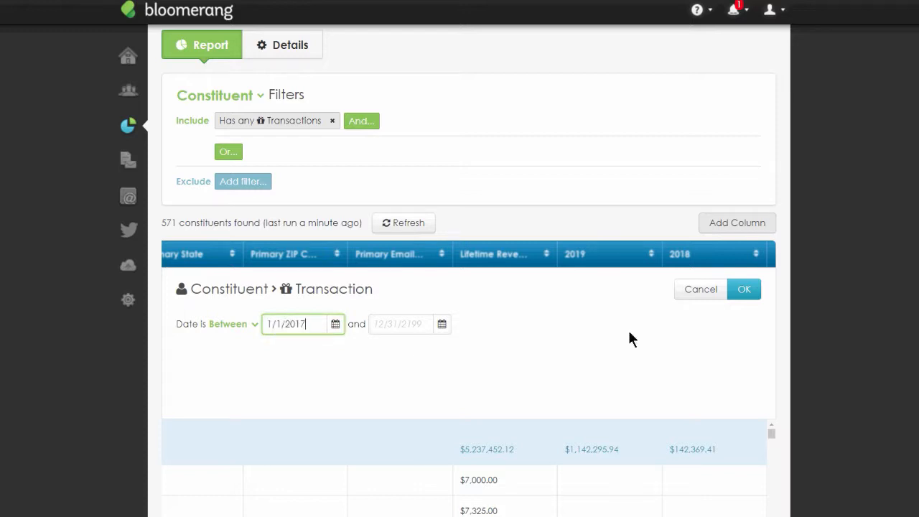
pyautogui.click(413, 326)
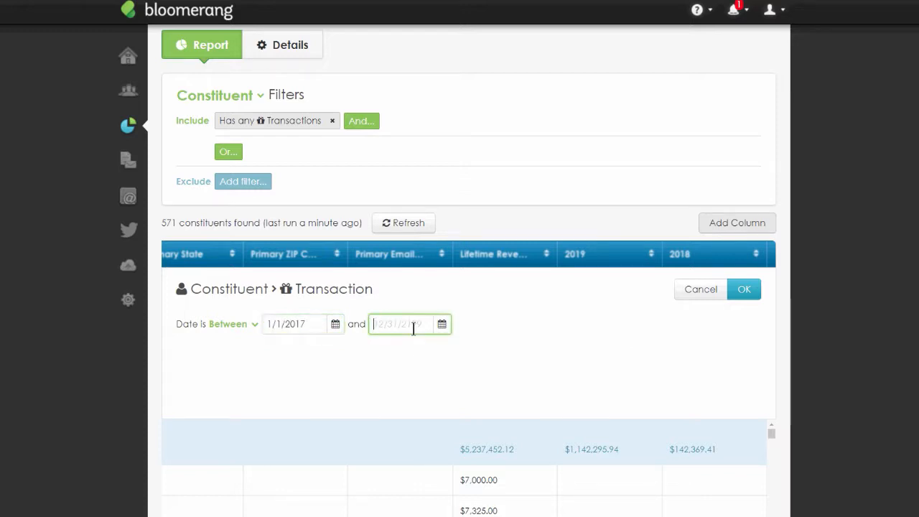
pyautogui.write('12/31/2017')
pyautogui.click(745, 293)
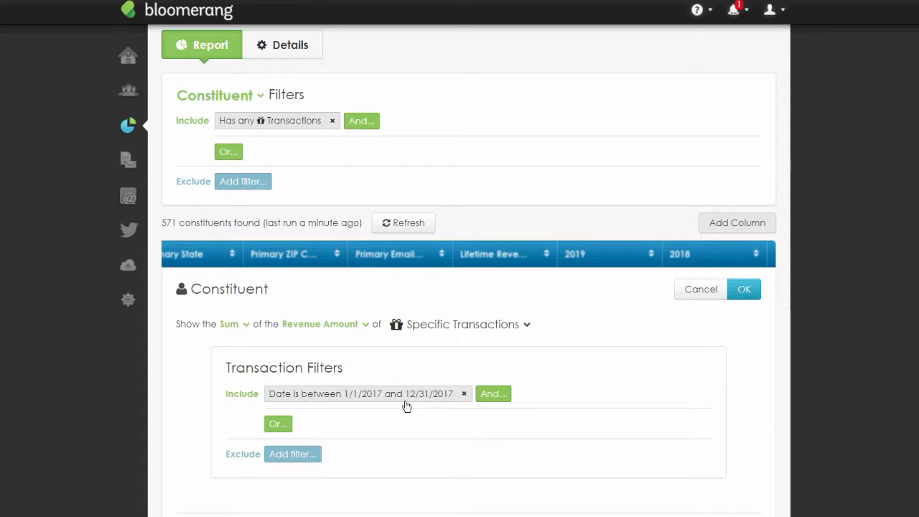
pyautogui.click(744, 289)
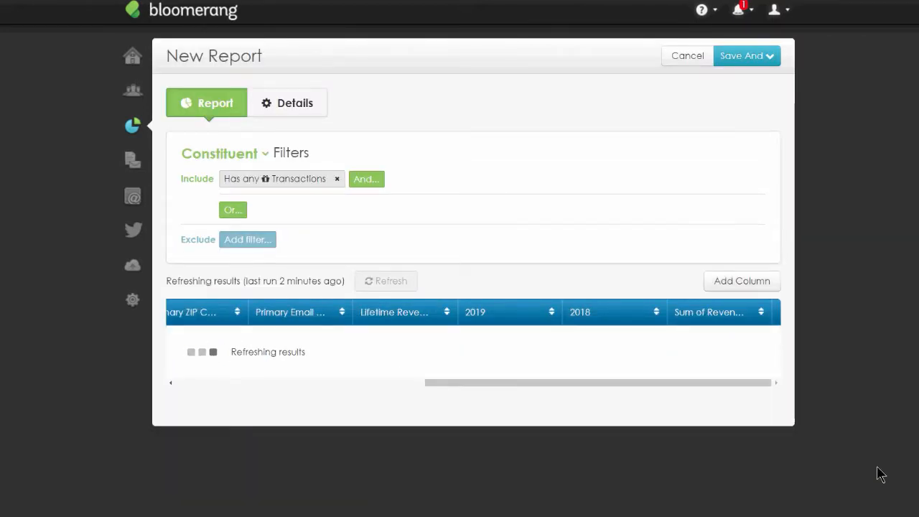
# - Rename the new revenue sum column to 2017 and scroll through the report rows
pyautogui.click(711, 321)
pyautogui.write('2017')
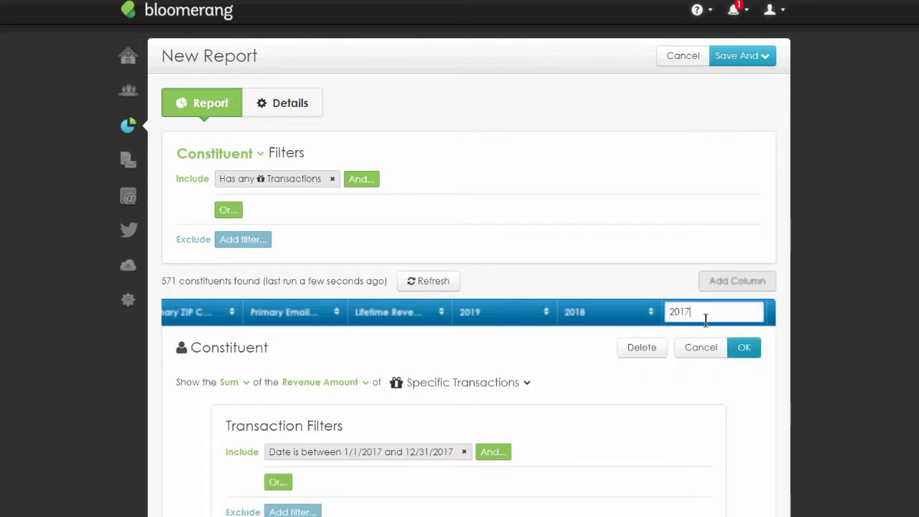
pyautogui.press('Return')
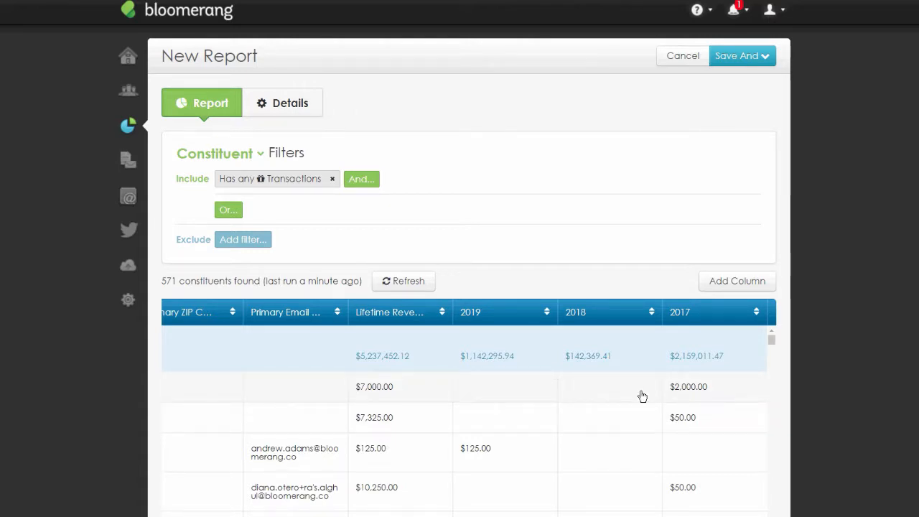
pyautogui.scroll(-1, 518, 387)
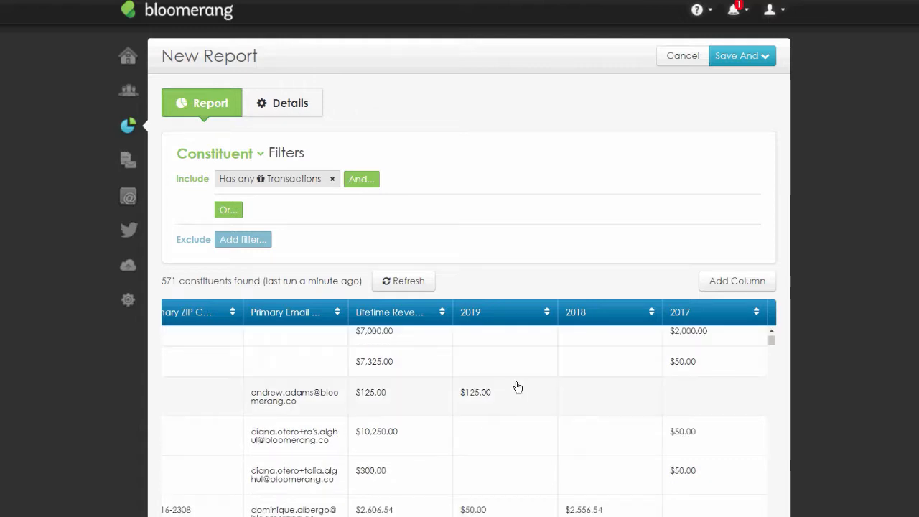
pyautogui.scroll(-1, 402, 404)
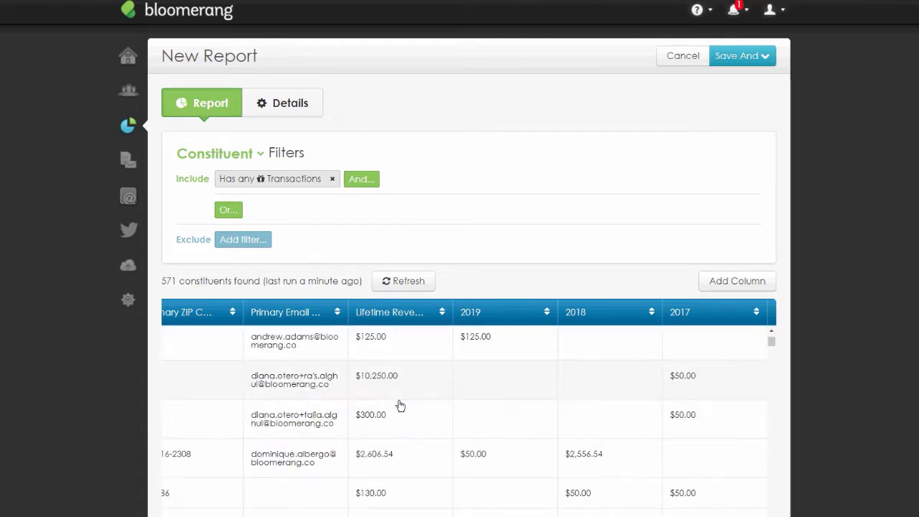
pyautogui.scroll(1, 400, 406)
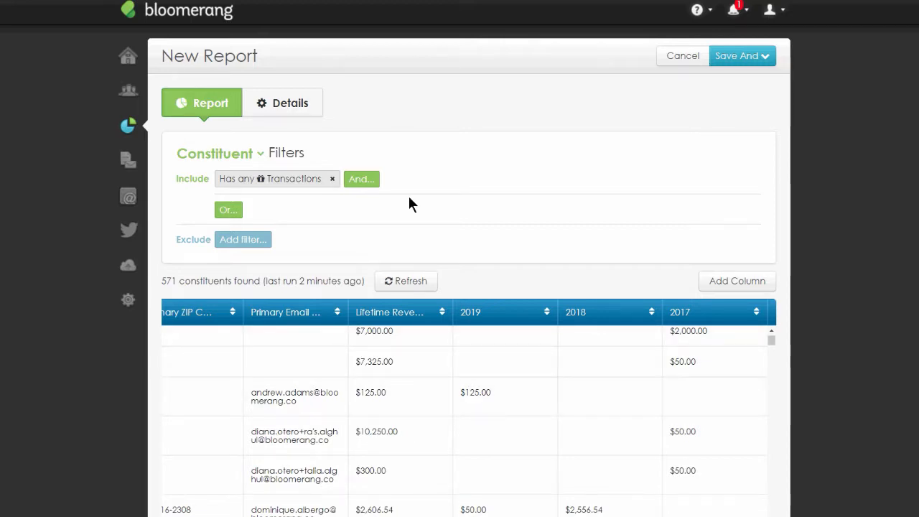
# - Change the report's Has any Transactions filter to Has any Specific Transactions
pyautogui.click(260, 180)
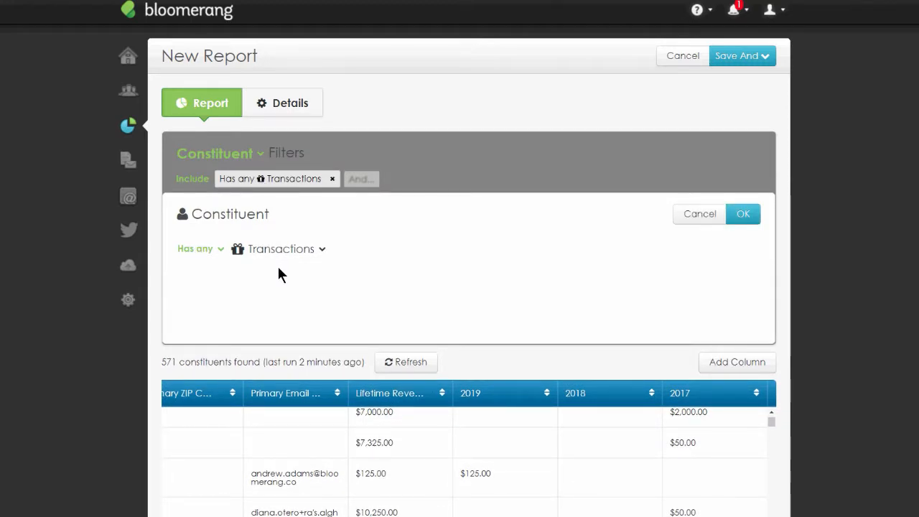
pyautogui.click(323, 249)
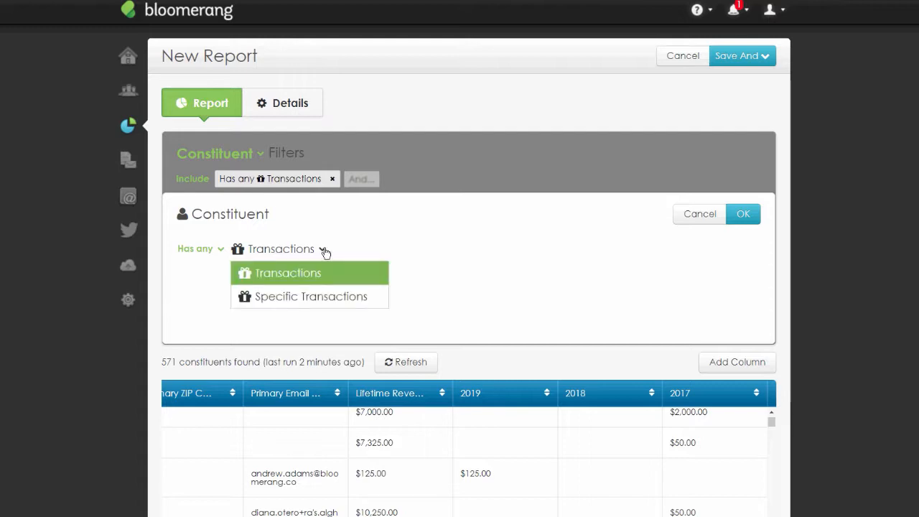
pyautogui.click(327, 296)
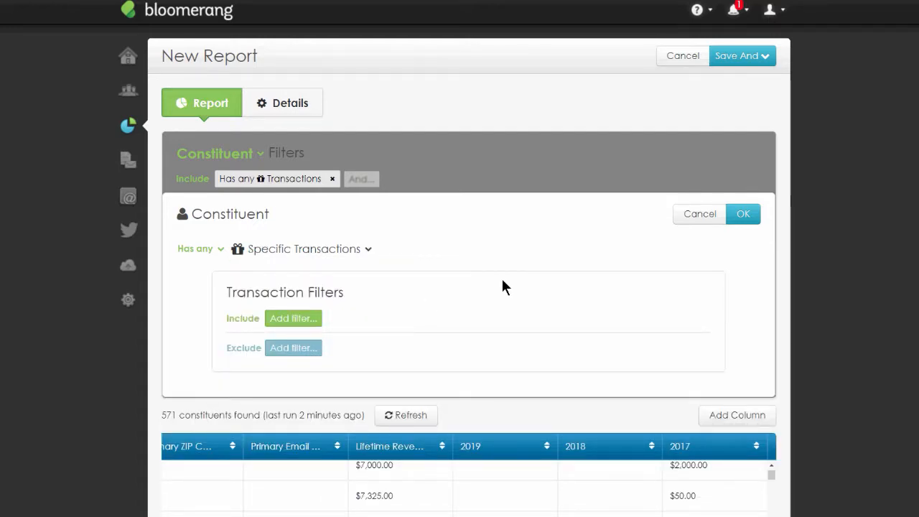
# - Restrict the report filter to transactions with Date between 1/1/2017 and 12/31/2019 and apply it
pyautogui.click(314, 320)
pyautogui.write('date')
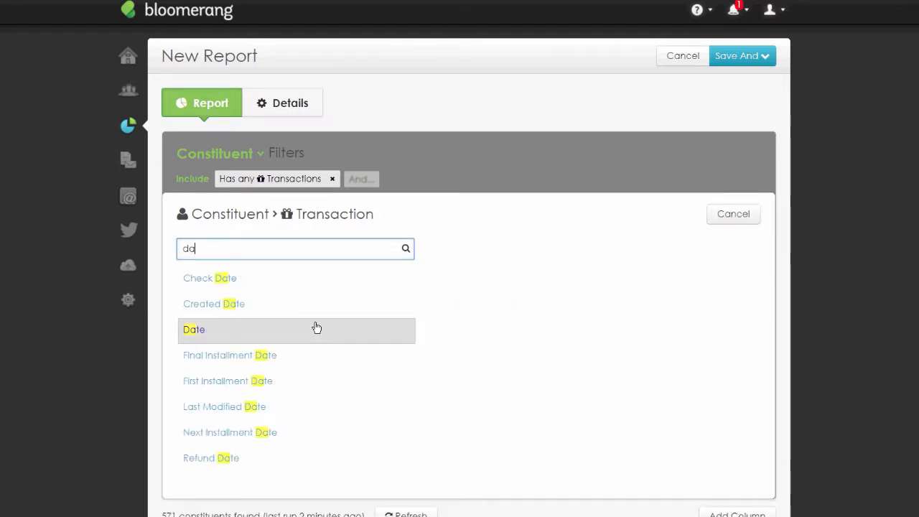
pyautogui.click(317, 328)
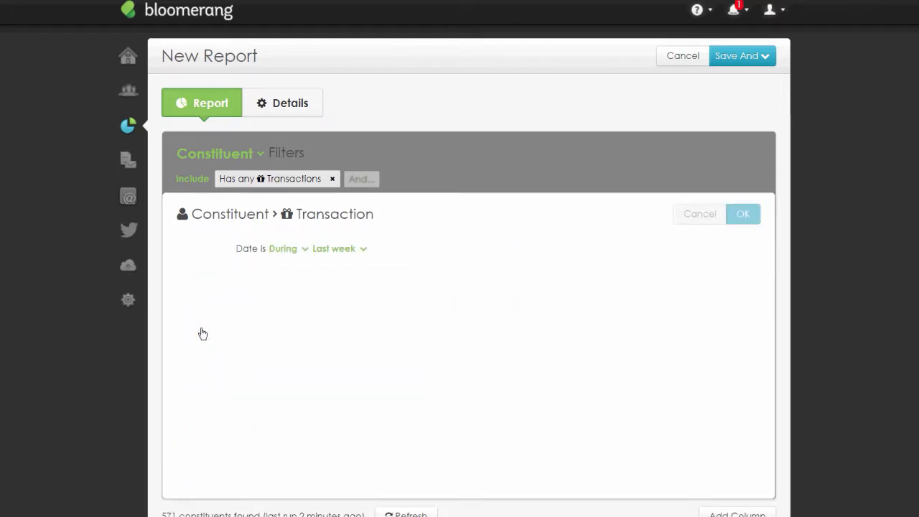
pyautogui.click(226, 248)
pyautogui.click(242, 270)
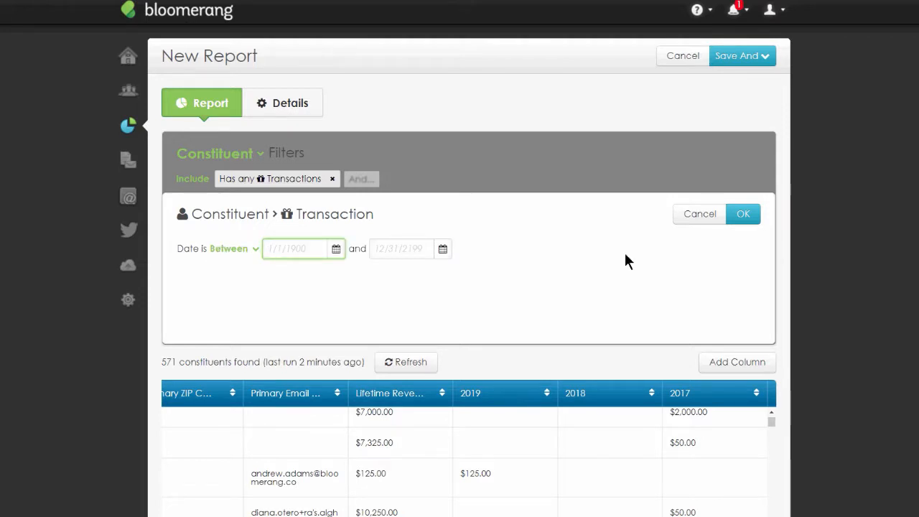
pyautogui.write('1/1/2017')
pyautogui.click(427, 255)
pyautogui.write('12/31/2019')
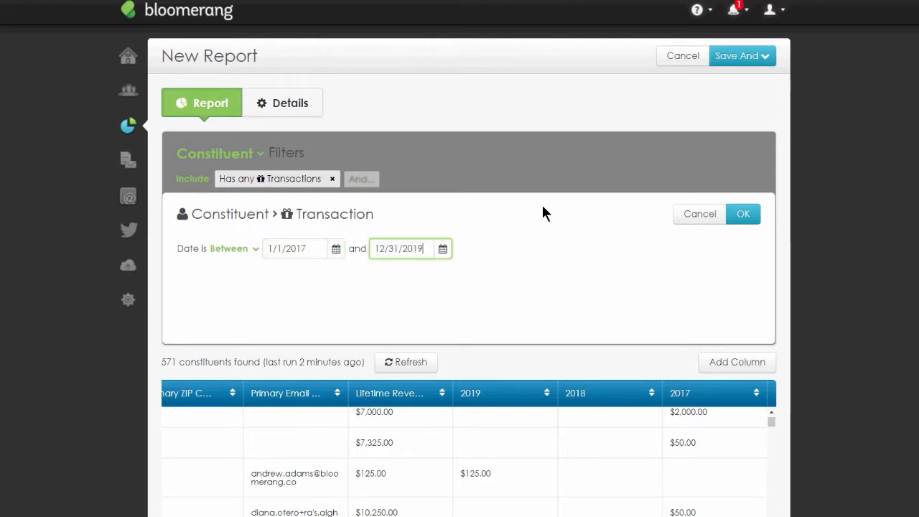
pyautogui.click(543, 207)
pyautogui.click(743, 214)
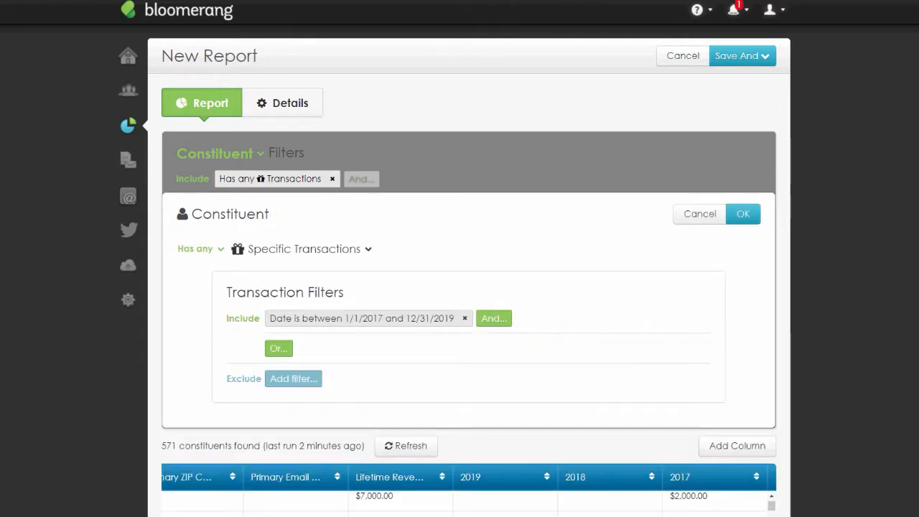
pyautogui.click(746, 214)
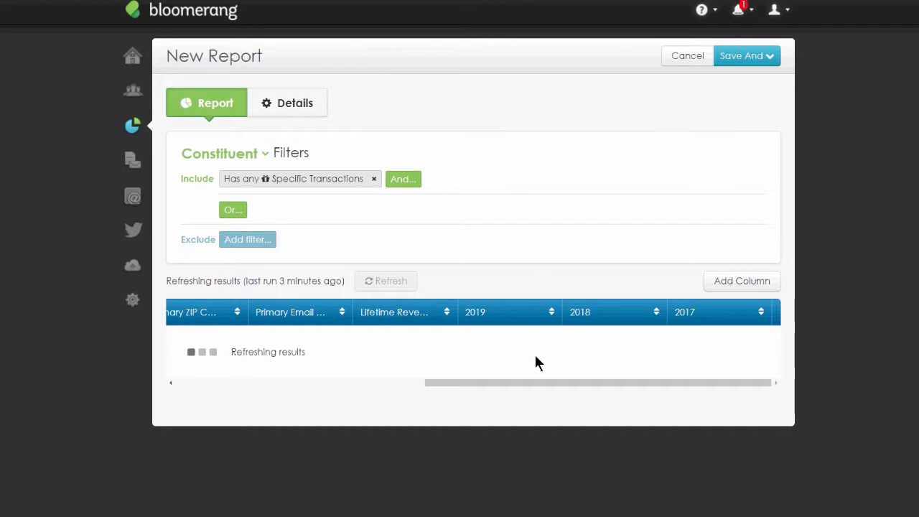
# - Add First Transaction Amount, First Transaction Date, Latest Transaction Amount and Latest Transaction Date columns to the report
pyautogui.scroll(-1, 798, 339)
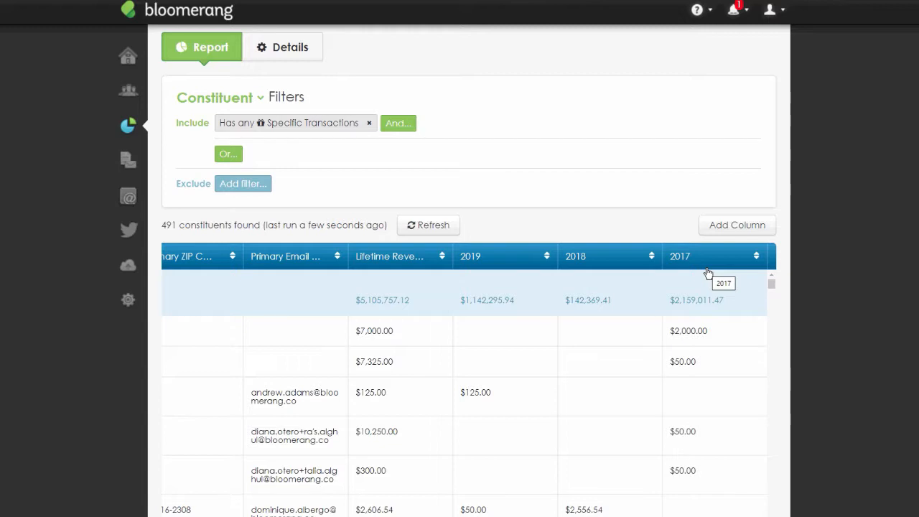
pyautogui.click(737, 226)
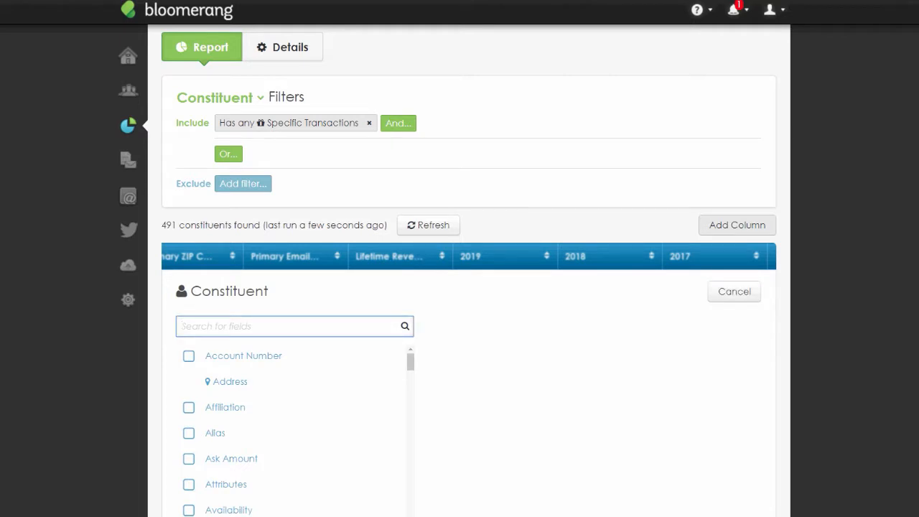
pyautogui.write('transa')
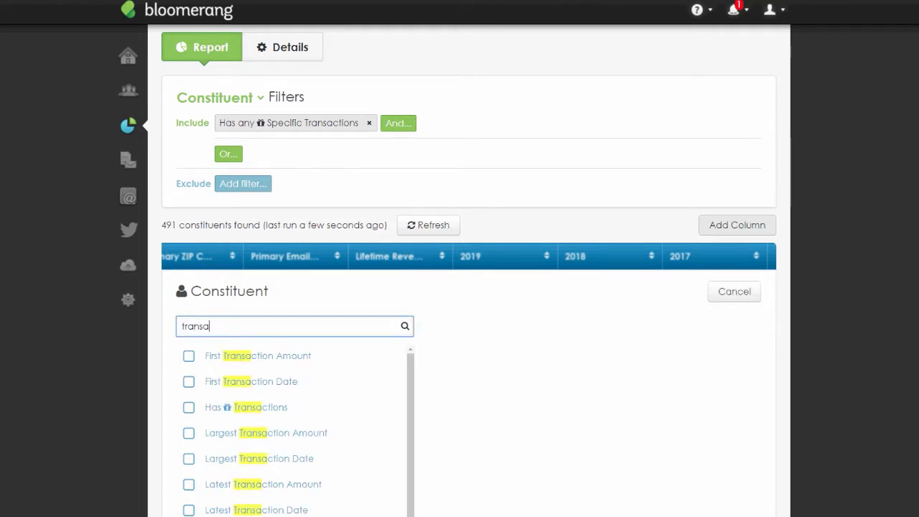
pyautogui.click(190, 382)
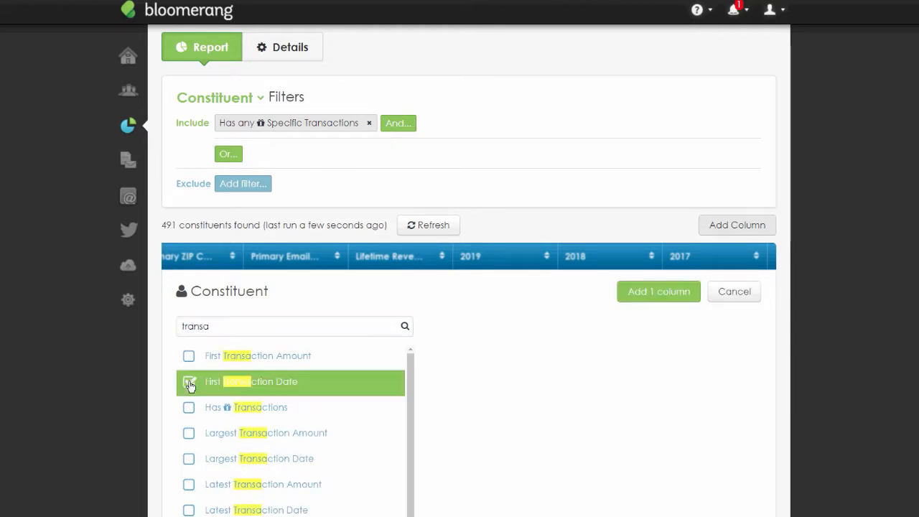
pyautogui.click(188, 357)
pyautogui.scroll(-3, 458, 375)
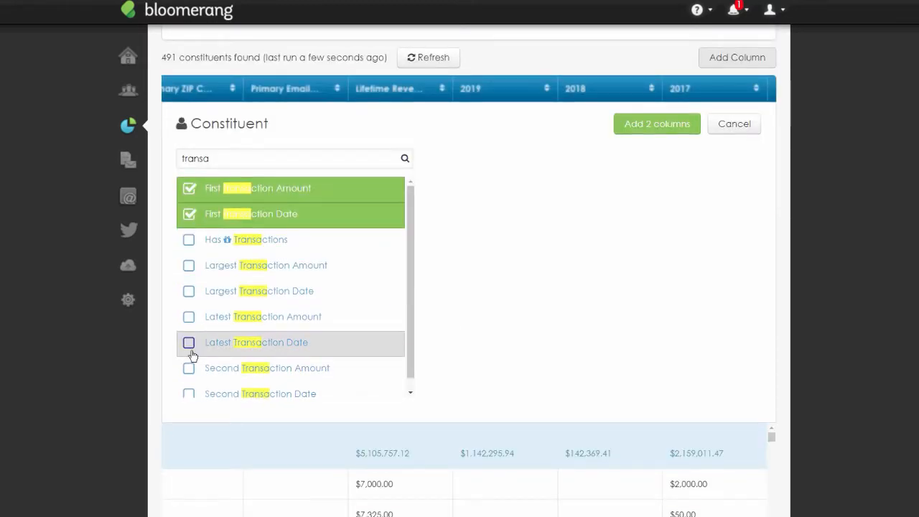
pyautogui.click(192, 352)
pyautogui.click(188, 318)
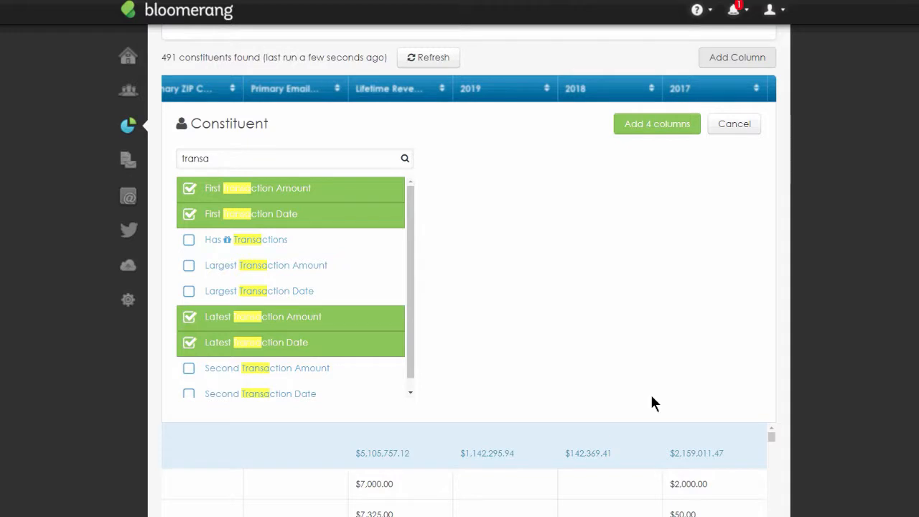
pyautogui.click(657, 125)
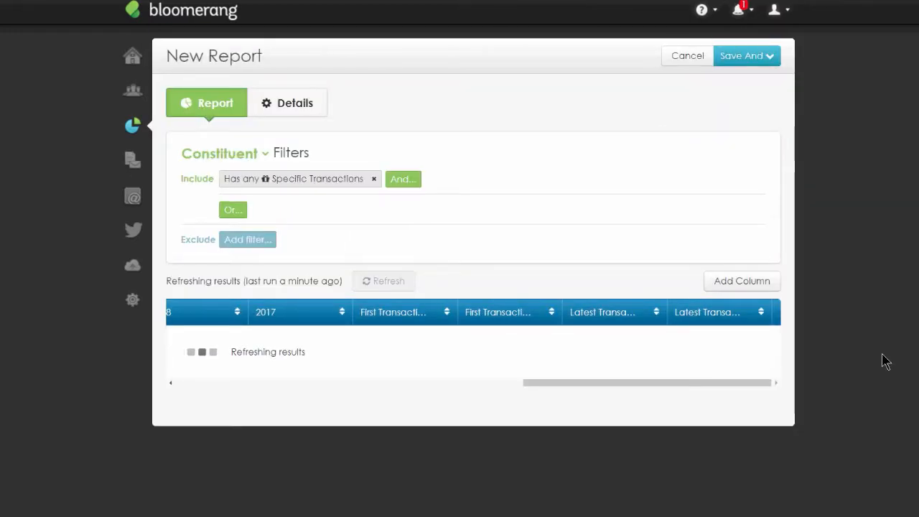
# - Scroll across the report to review the yearly revenue and first and latest transaction columns
pyautogui.scroll(-2, 888, 359)
pyautogui.scroll(-2, 841, 435)
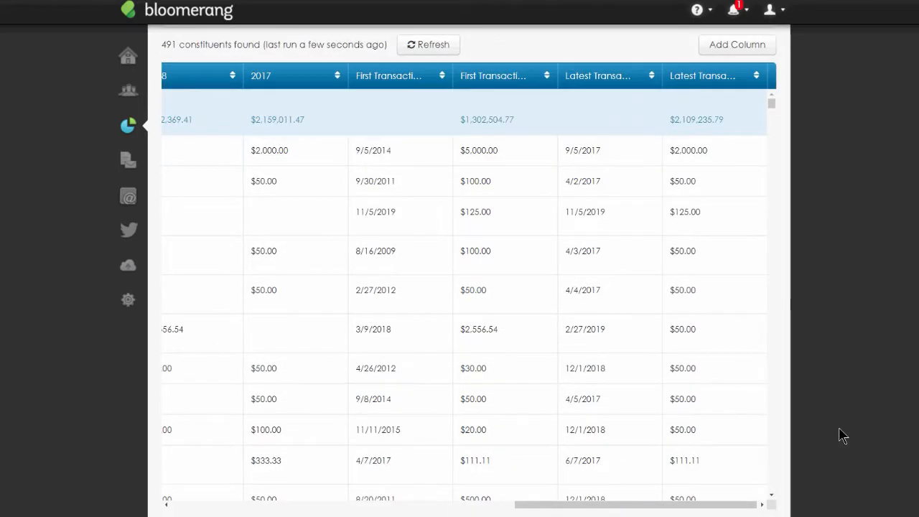
pyautogui.moveTo(732, 506); pyautogui.dragTo(574, 509)
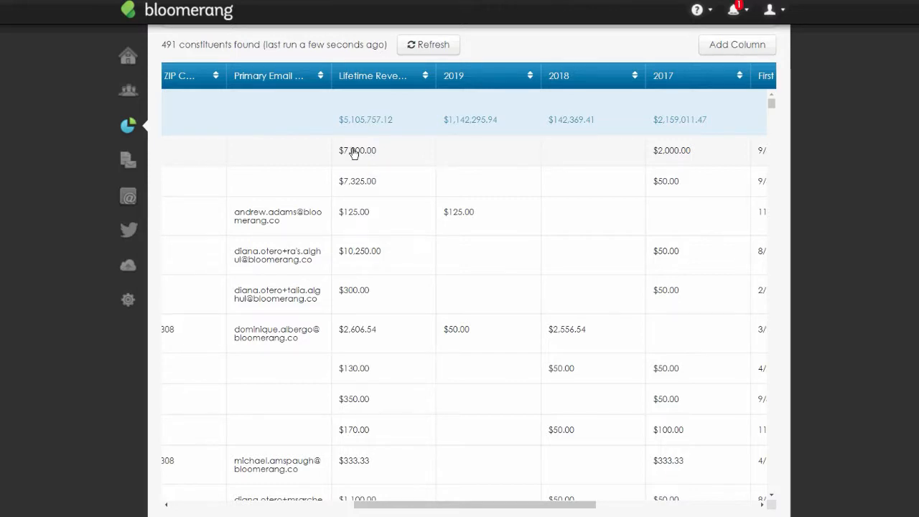
pyautogui.hscroll(3, 539, 508)
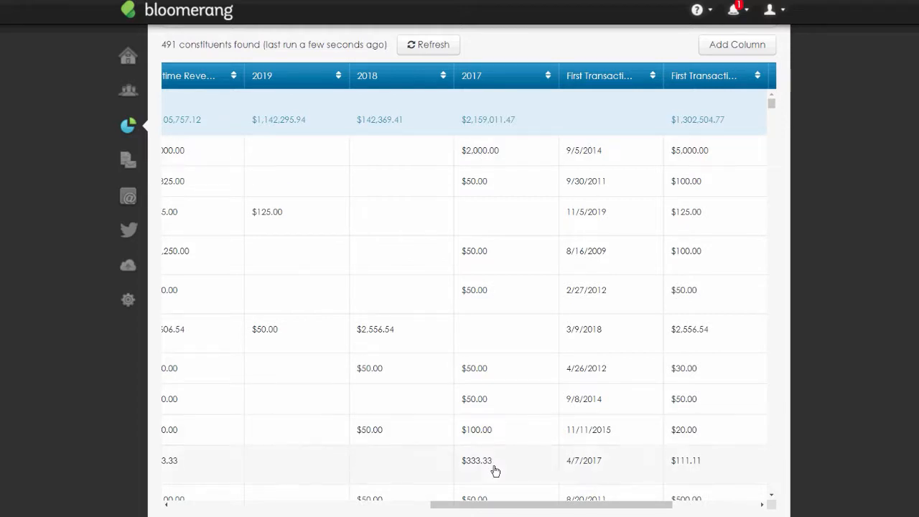
pyautogui.moveTo(543, 505); pyautogui.dragTo(476, 506)
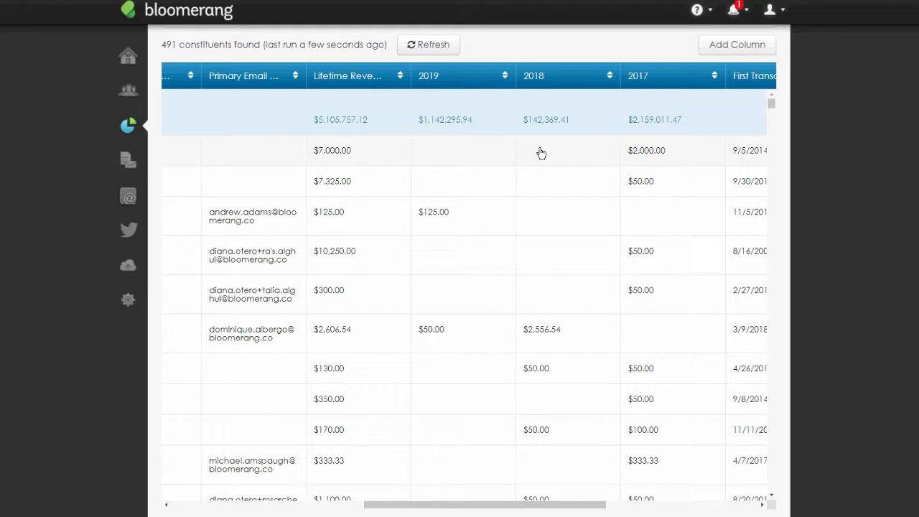
# - Name the report Year Over Year 2019-2017 and save it, keeping it open for editing
pyautogui.scroll(3, 579, 182)
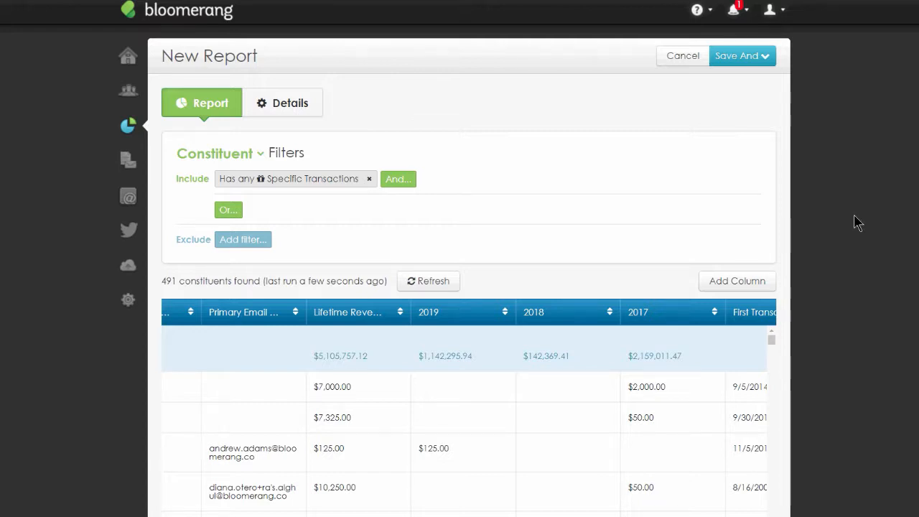
pyautogui.click(765, 62)
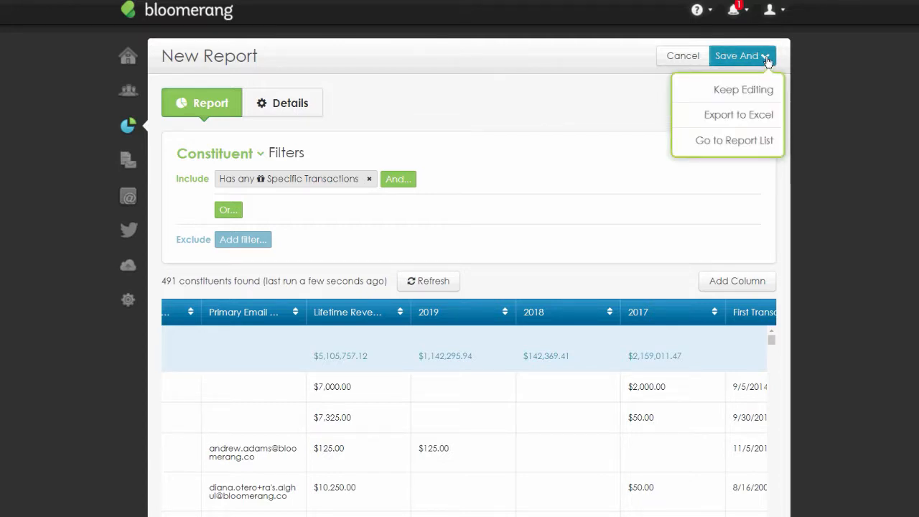
pyautogui.click(758, 99)
pyautogui.write('Year Over YEa')
pyautogui.press('BackSpace')
pyautogui.press('BackSpace')
pyautogui.write('ear ')
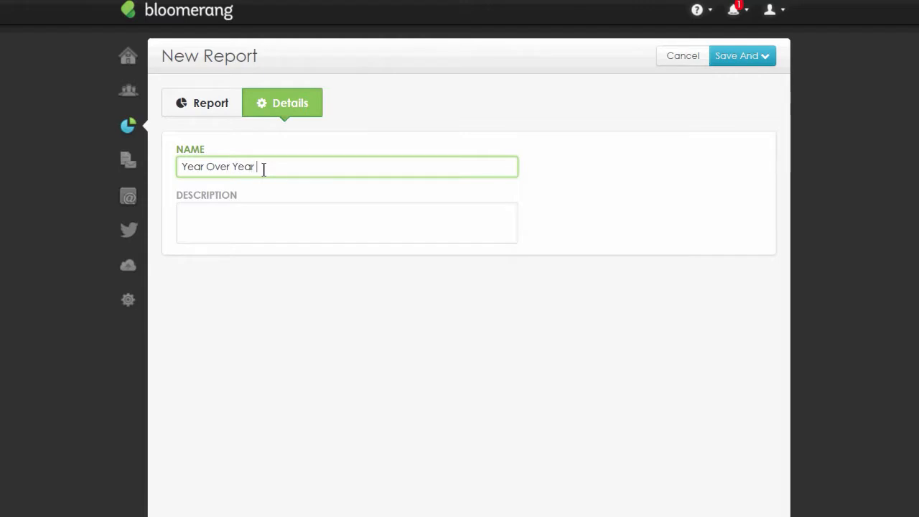
pyautogui.write('2019-2017')
pyautogui.moveTo(305, 167); pyautogui.dragTo(291, 168)
pyautogui.click(386, 158)
pyautogui.click(751, 56)
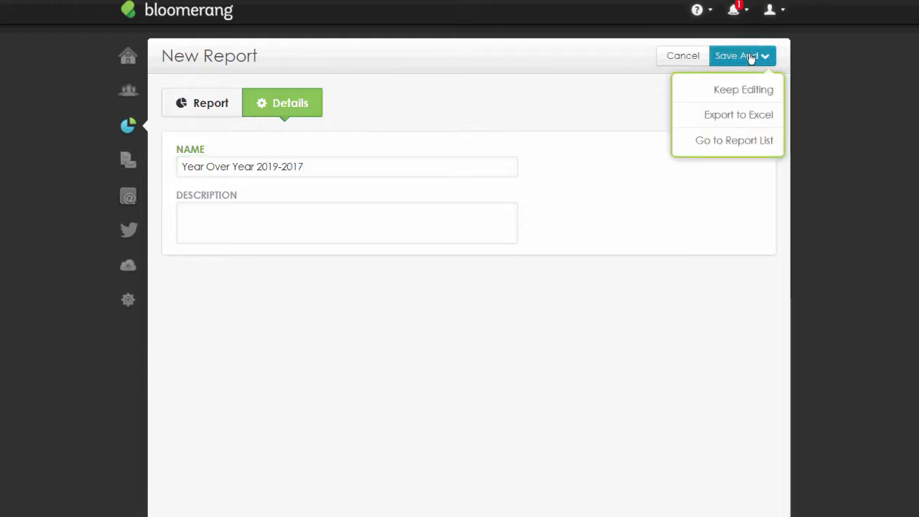
pyautogui.click(754, 89)
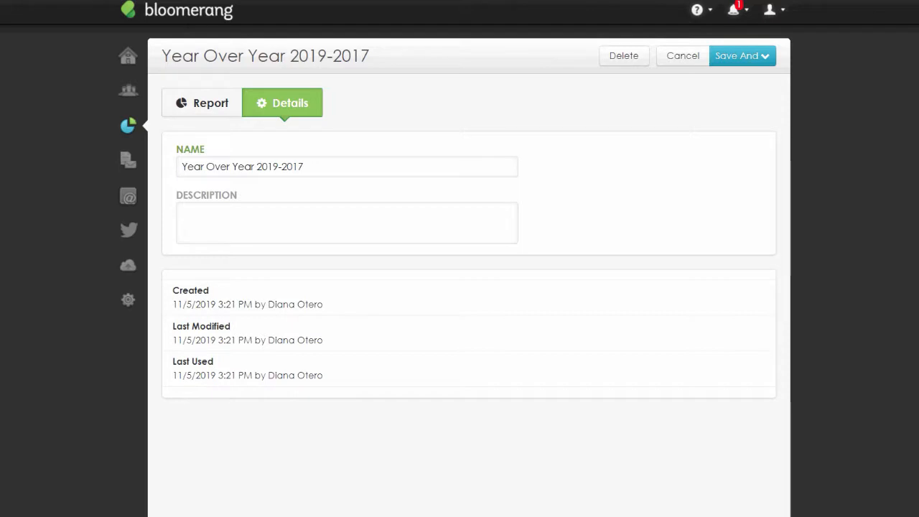
# - Leave the report and scroll through the list of saved reports
pyautogui.click(206, 115)
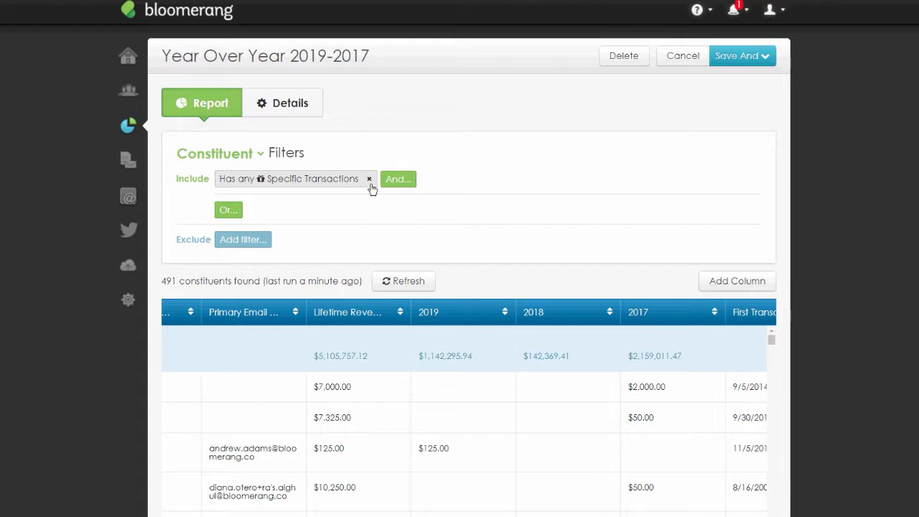
pyautogui.click(675, 65)
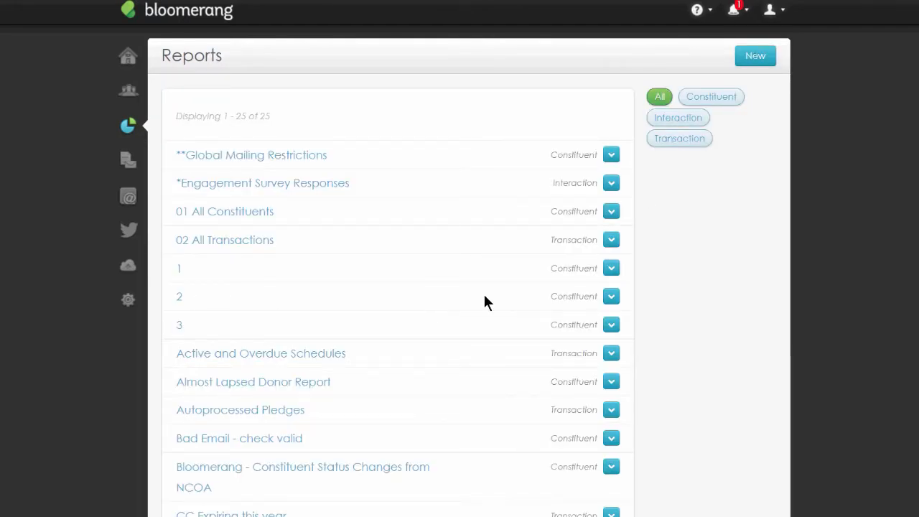
pyautogui.scroll(-6, 485, 295)
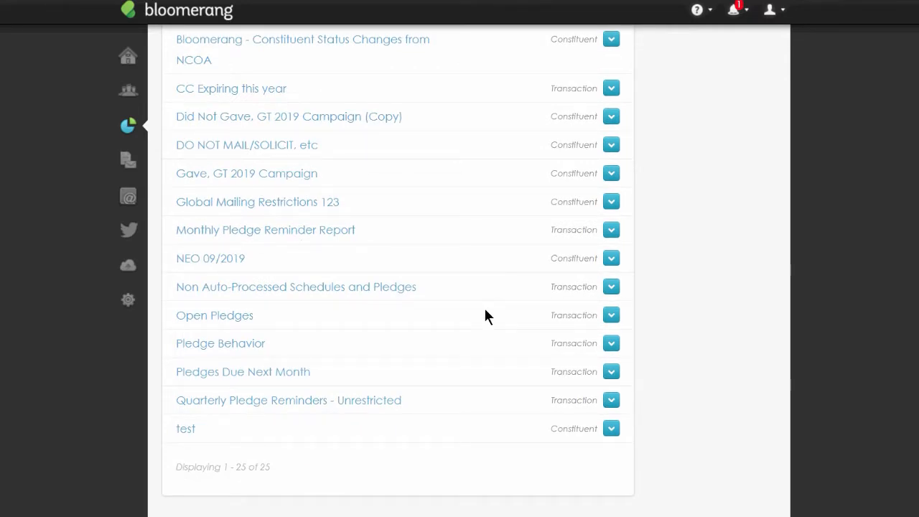
pyautogui.scroll(6, 485, 311)
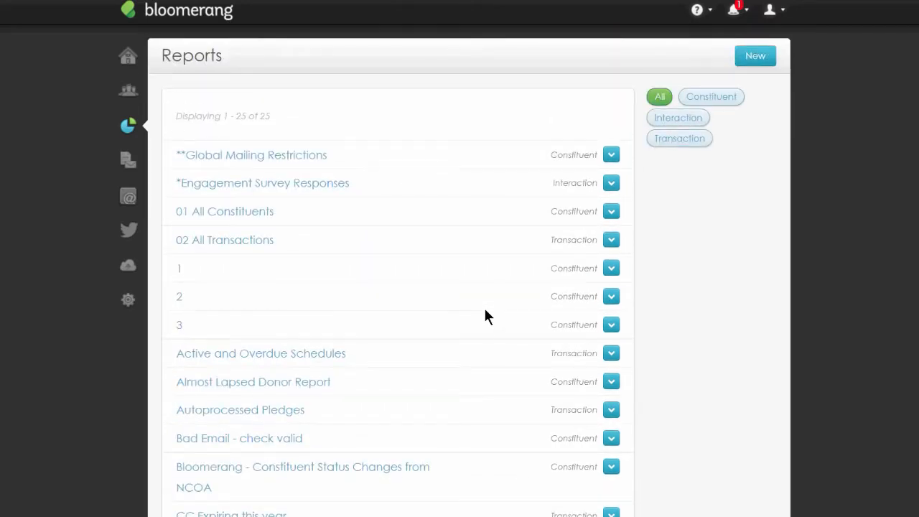
pyautogui.scroll(-6, 486, 316)
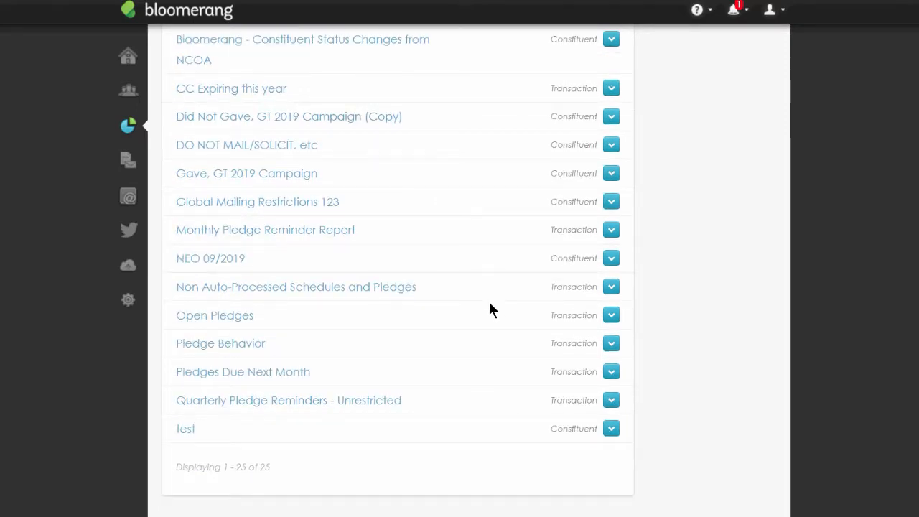
pyautogui.scroll(6, 491, 309)
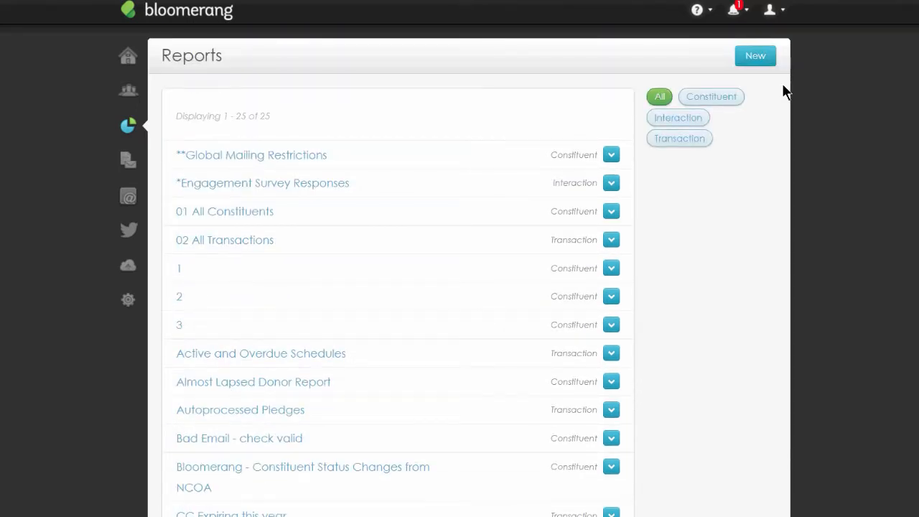
# - Start a new constituent report built from scratch
pyautogui.click(753, 60)
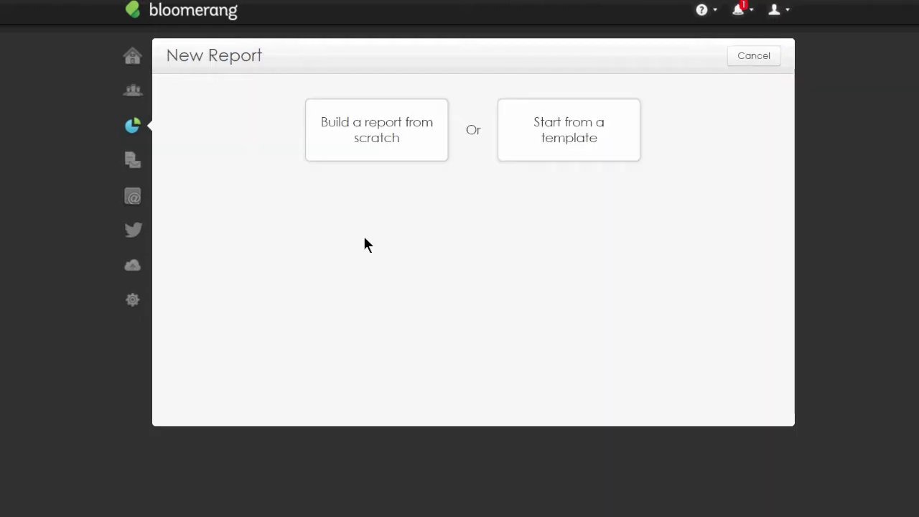
pyautogui.click(358, 153)
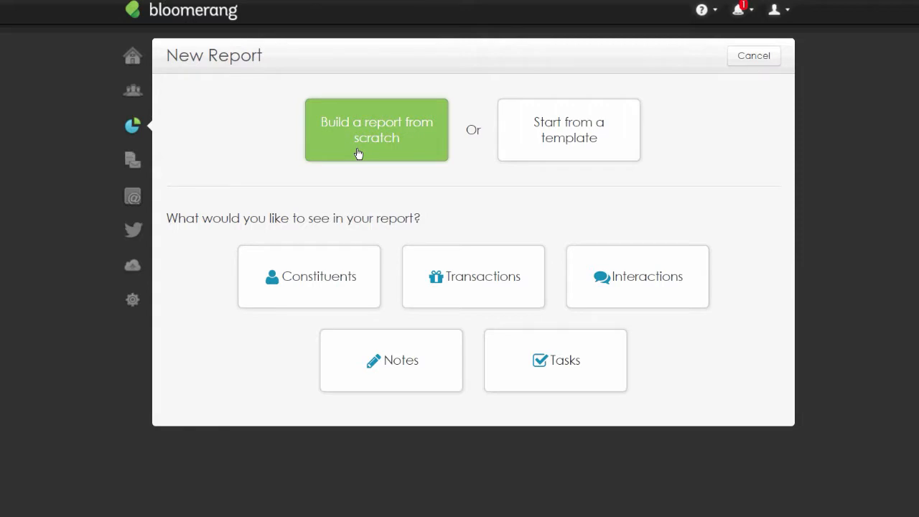
pyautogui.click(330, 280)
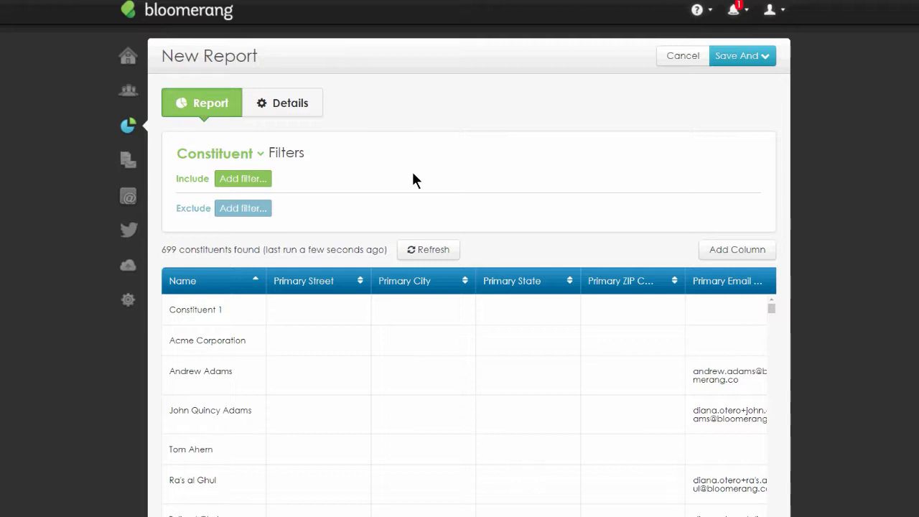
# - Add an include filter for constituents that Has any Transactions
pyautogui.click(251, 179)
pyautogui.write('Has ')
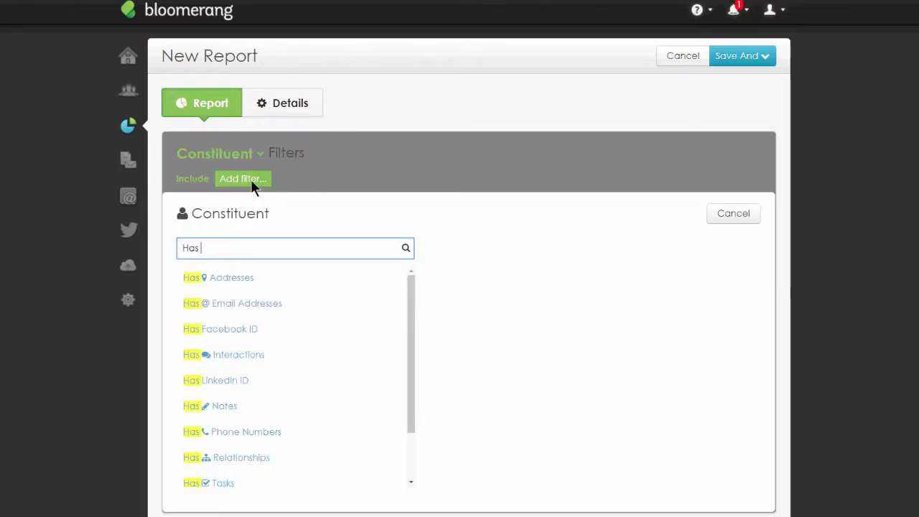
pyautogui.write('tran')
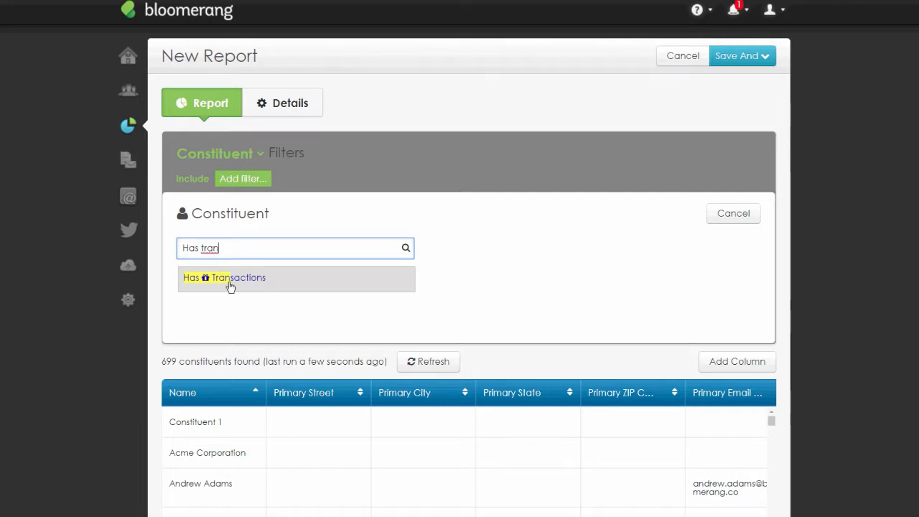
pyautogui.click(231, 282)
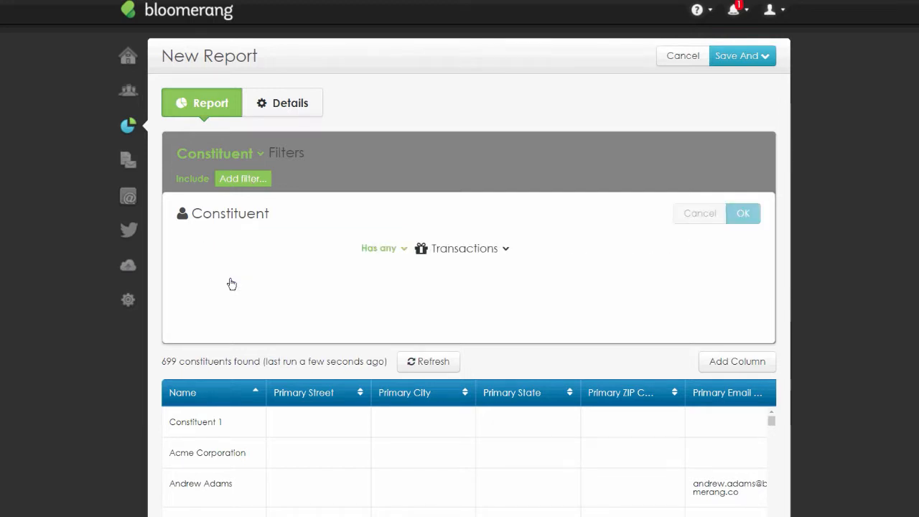
pyautogui.click(266, 256)
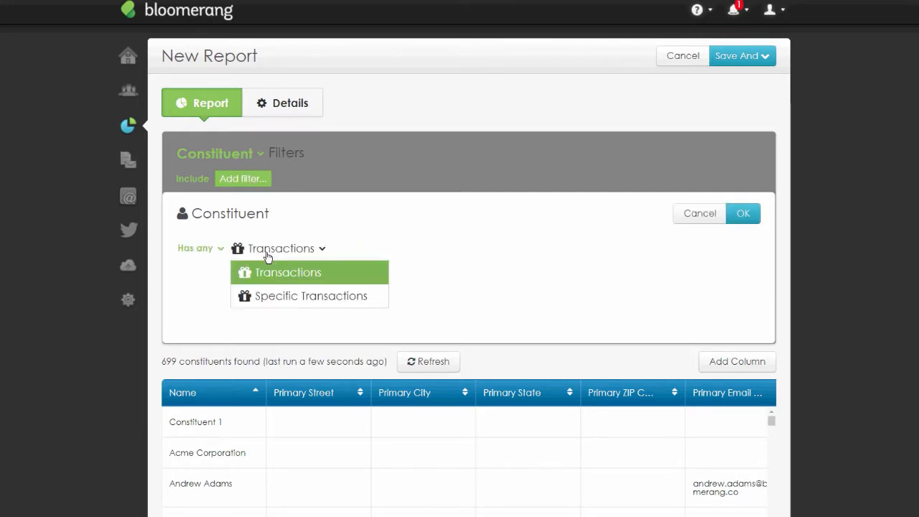
pyautogui.click(420, 255)
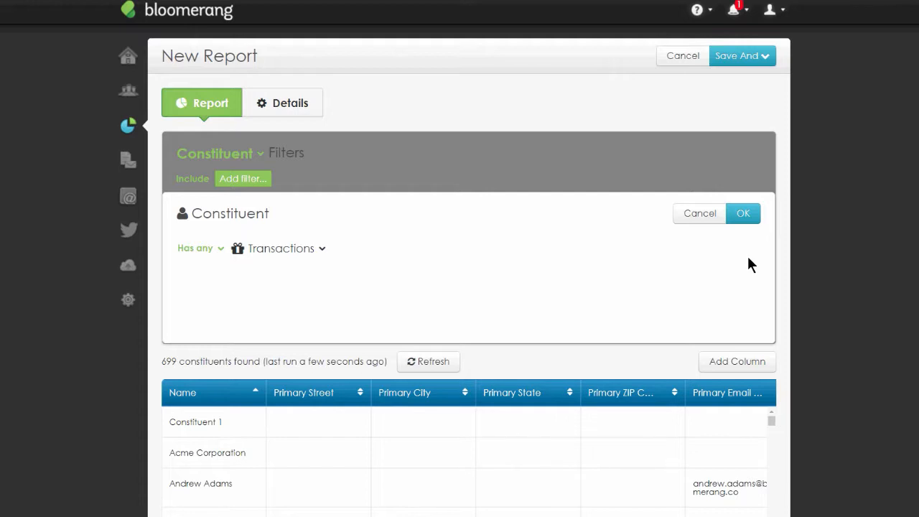
pyautogui.click(747, 214)
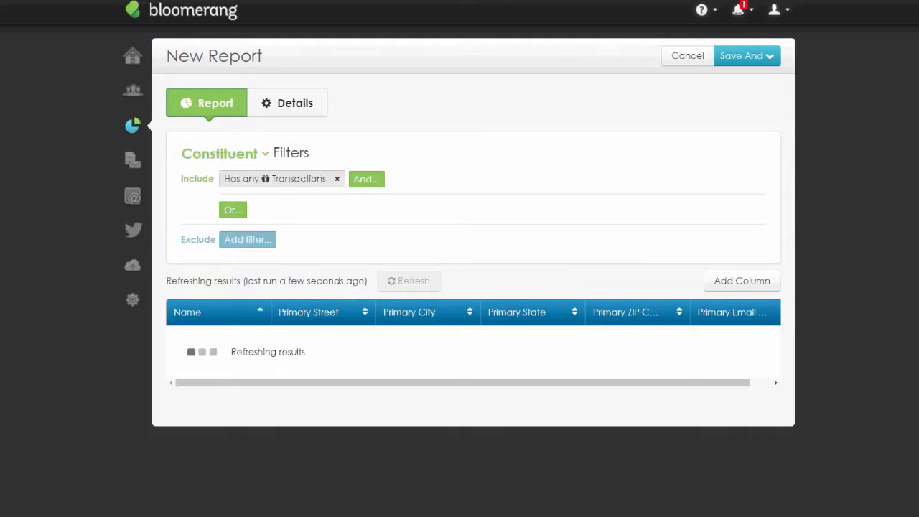
# - Add a column showing the Sum of the Revenue Amount of transactions
pyautogui.scroll(-1, 910, 252)
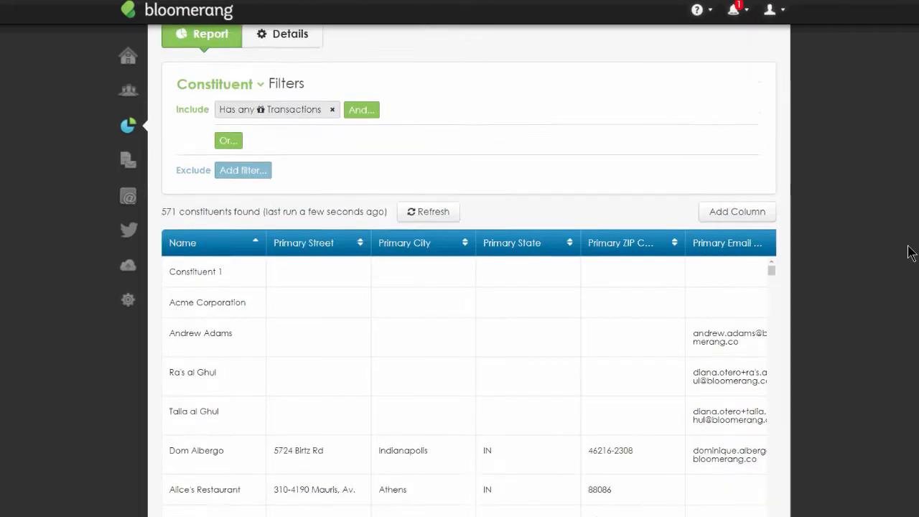
pyautogui.scroll(-1, 907, 253)
pyautogui.click(766, 171)
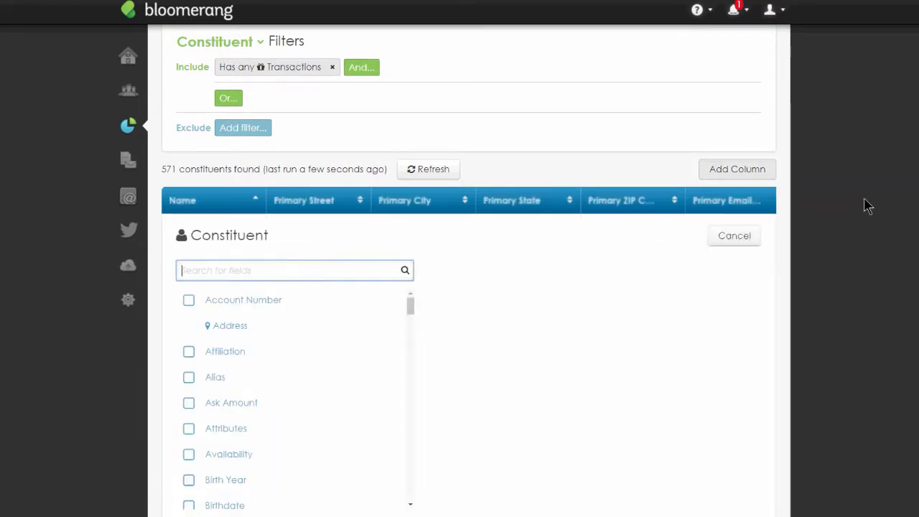
pyautogui.write('Has tran')
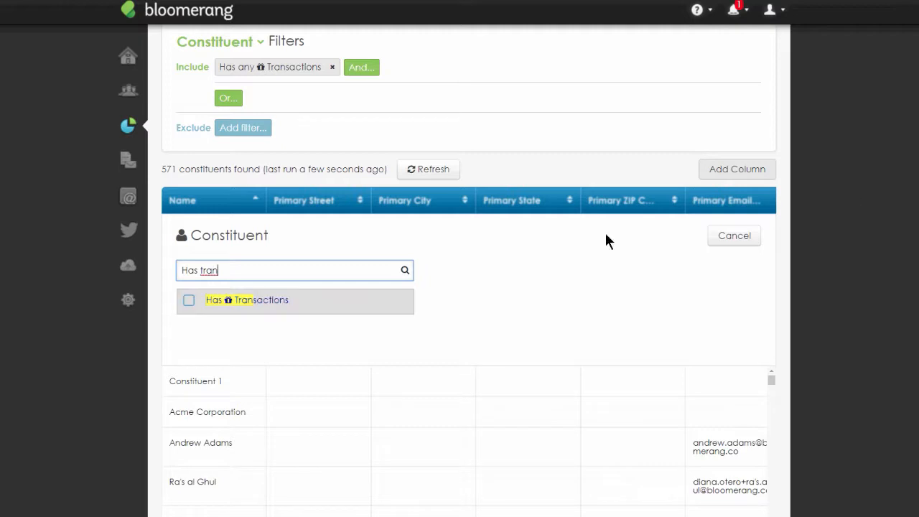
pyautogui.click(280, 303)
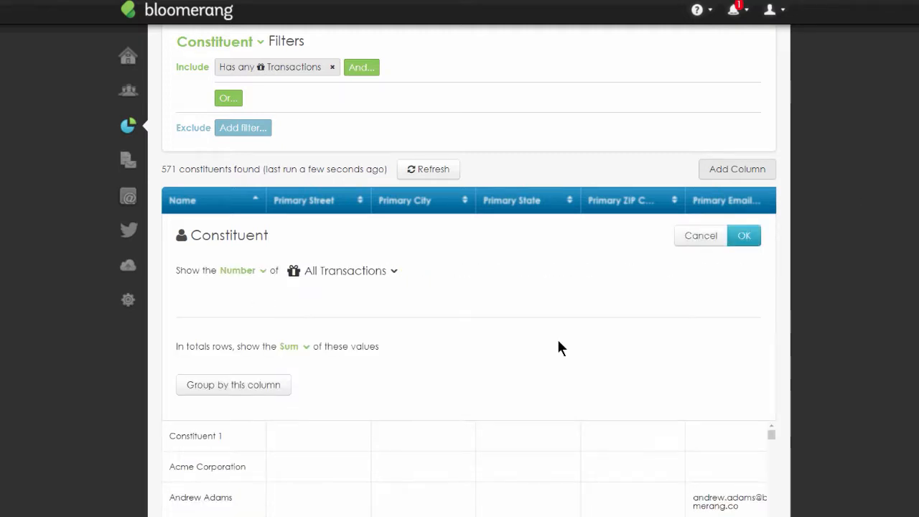
pyautogui.click(253, 272)
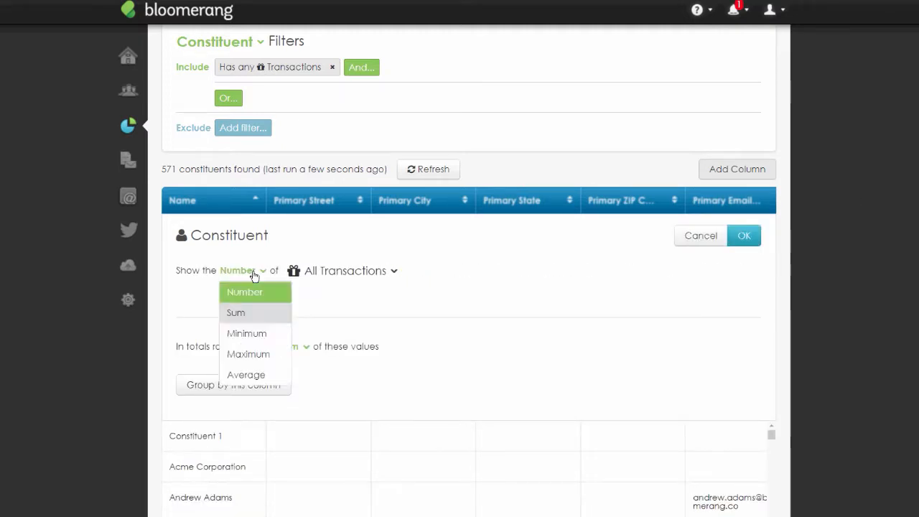
pyautogui.click(253, 320)
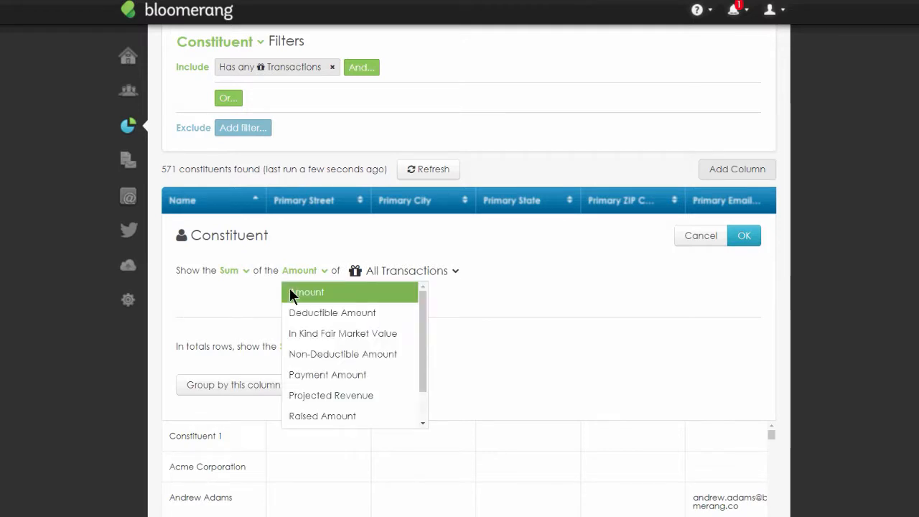
pyautogui.scroll(-1, 310, 297)
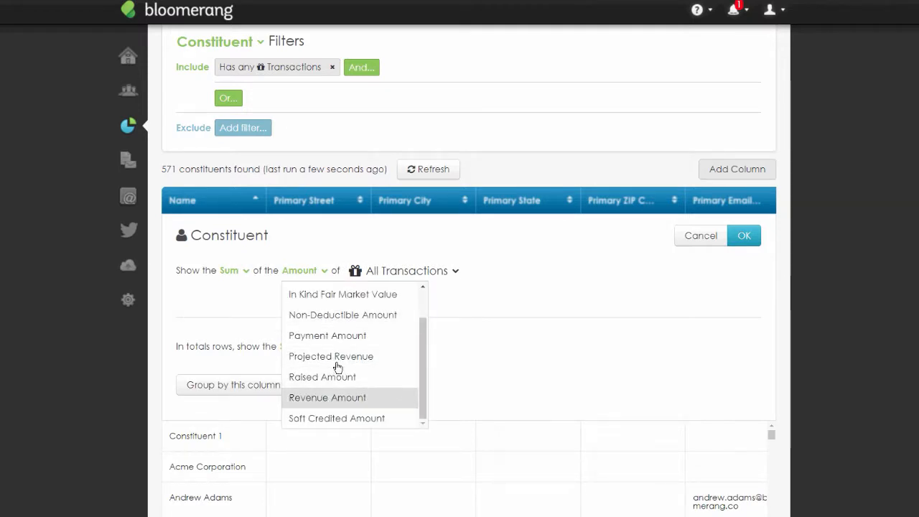
pyautogui.click(345, 395)
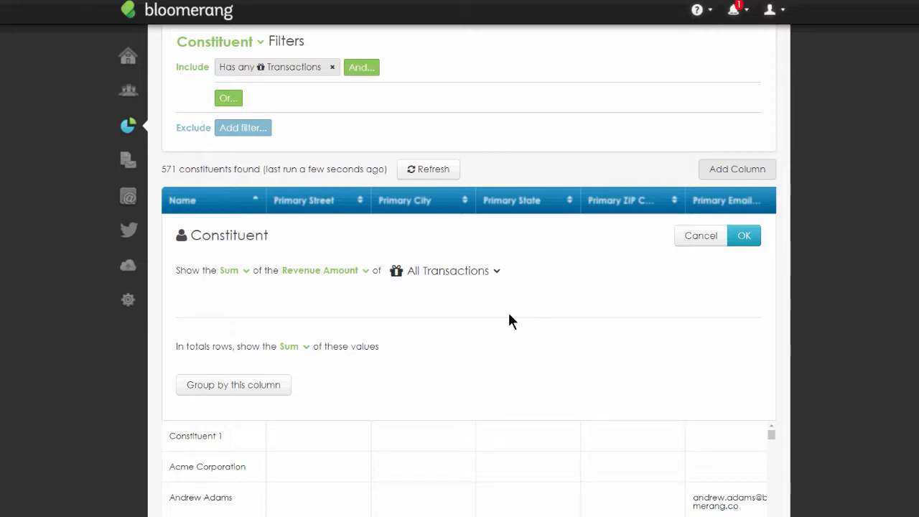
# - Restrict the column to Specific Transactions with Date between 1/1/2019 and 12/31/2019
pyautogui.click(486, 269)
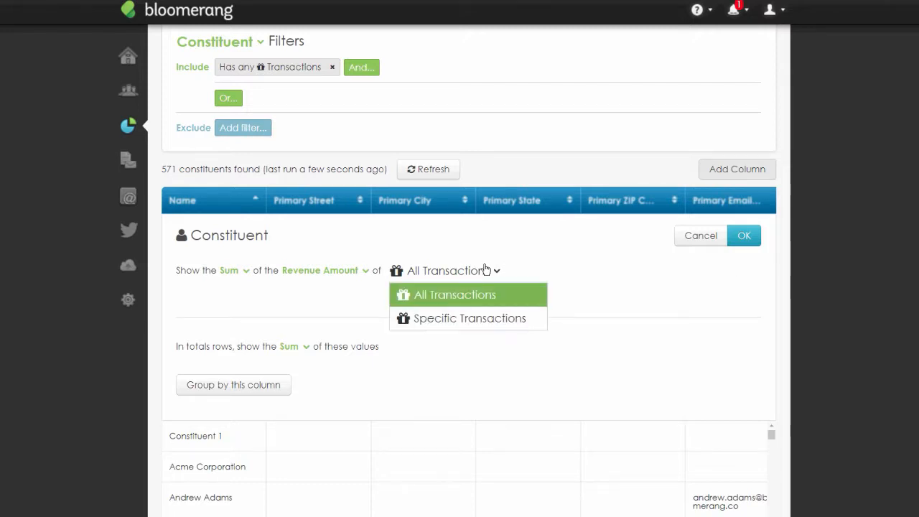
pyautogui.click(469, 318)
pyautogui.click(305, 340)
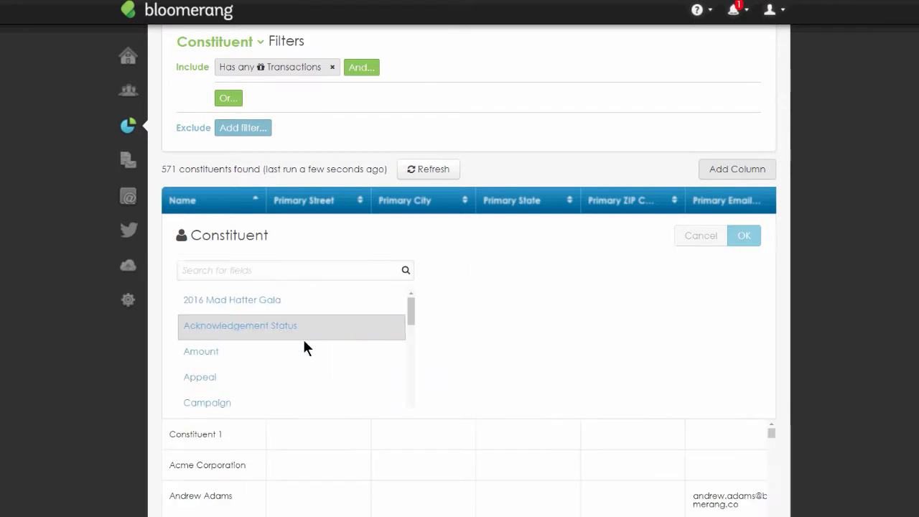
pyautogui.write('date')
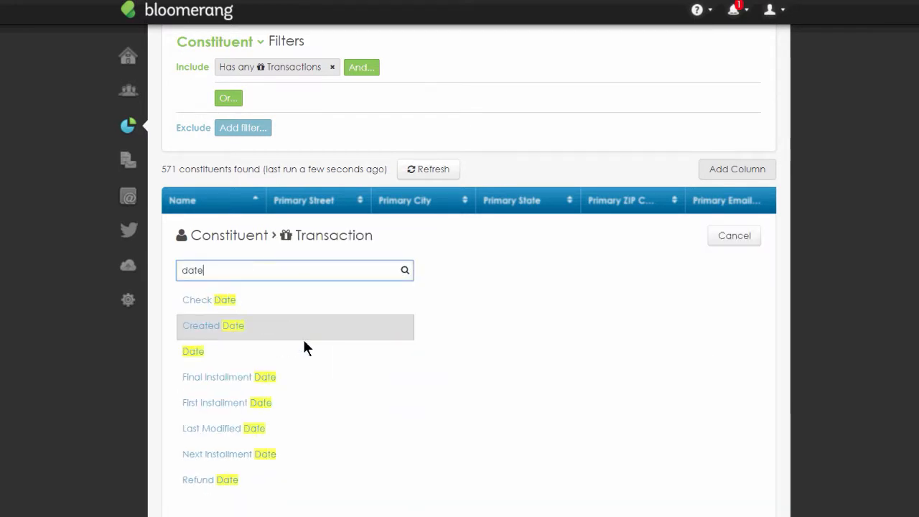
pyautogui.click(191, 358)
pyautogui.click(262, 275)
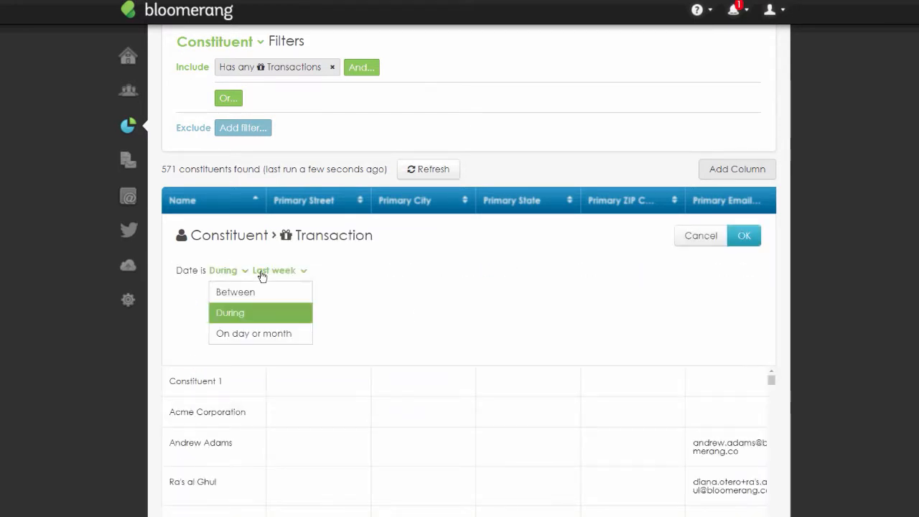
pyautogui.click(231, 292)
pyautogui.click(280, 272)
pyautogui.write('18')
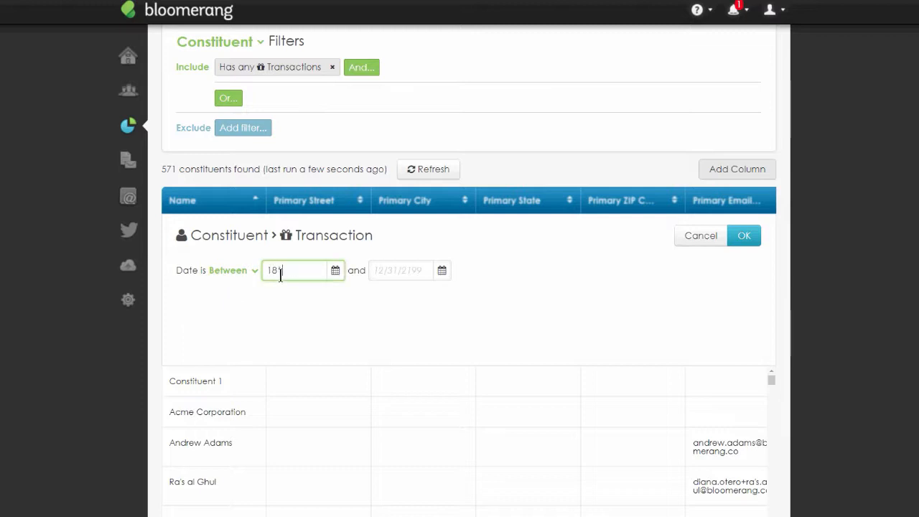
pyautogui.press('BackSpace')
pyautogui.write('/1/2019')
pyautogui.click(394, 265)
pyautogui.write('12/31/2019')
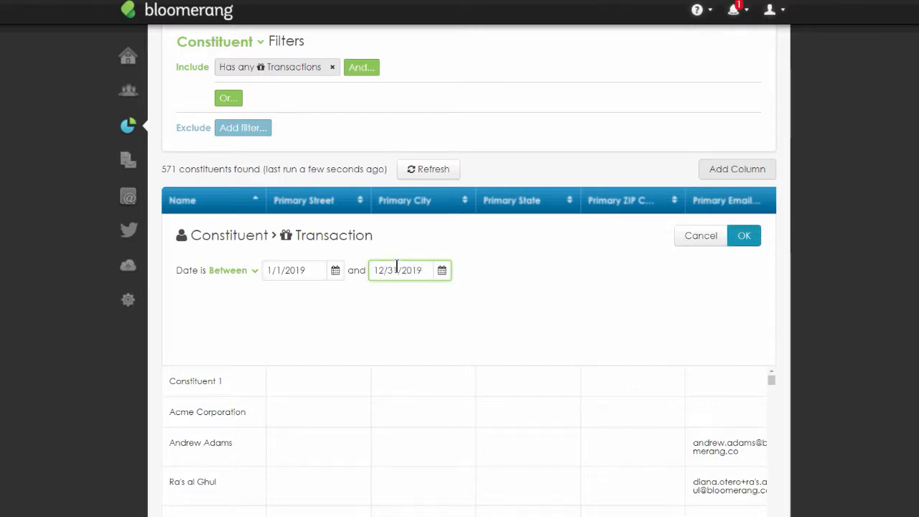
pyautogui.click(751, 239)
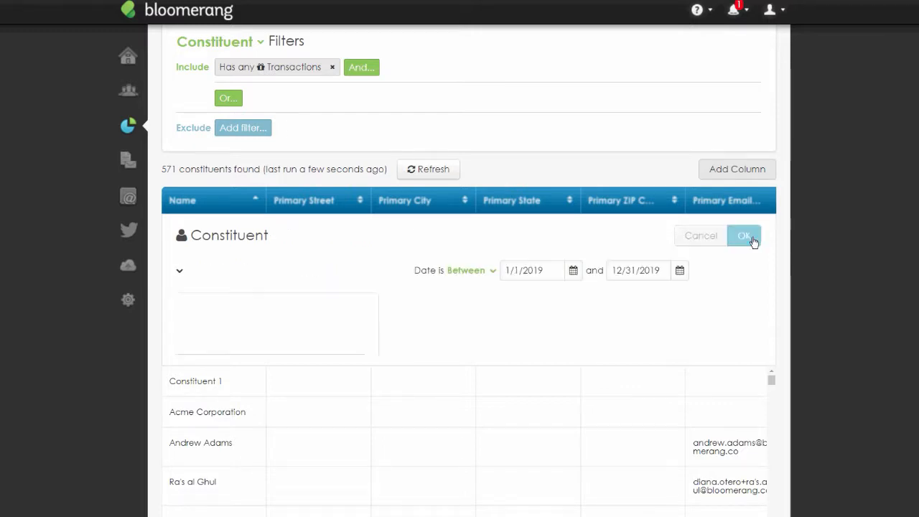
# - Apply the column's 2019 date filter and title the column 2019
pyautogui.click(744, 237)
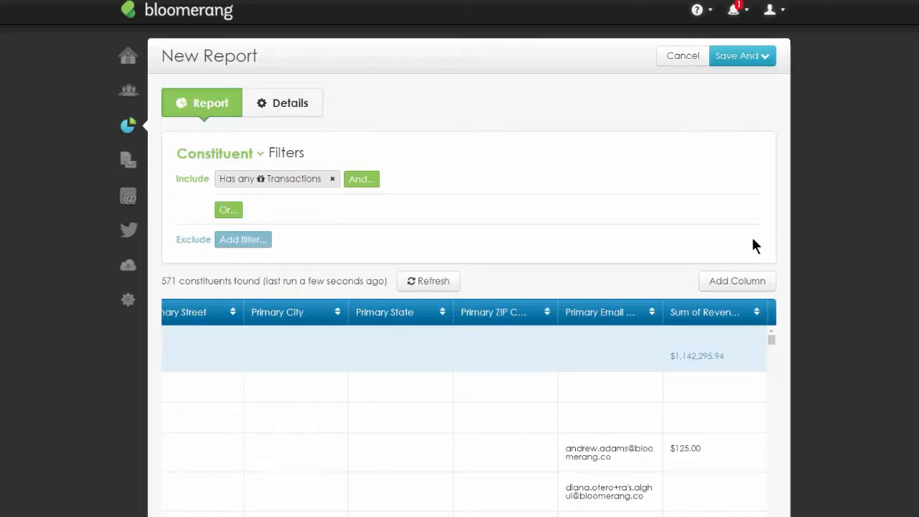
pyautogui.click(713, 312)
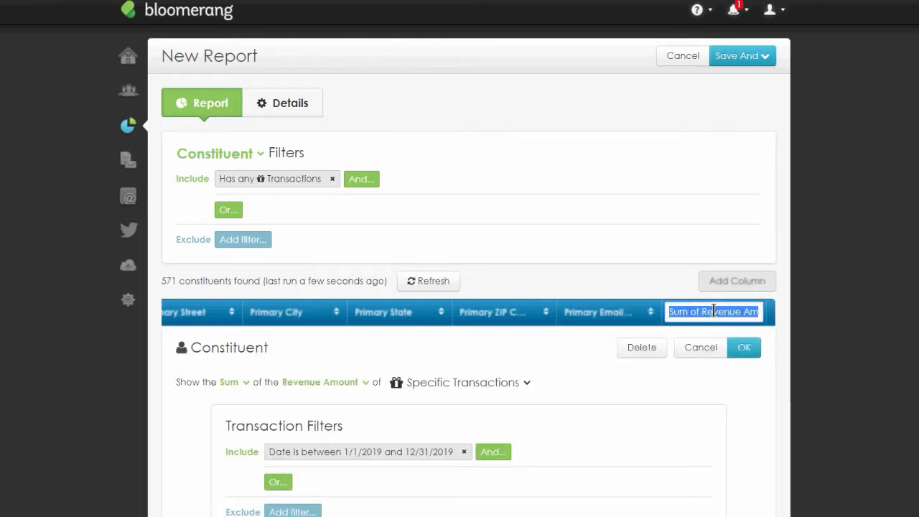
pyautogui.write('2019')
pyautogui.press('Return')
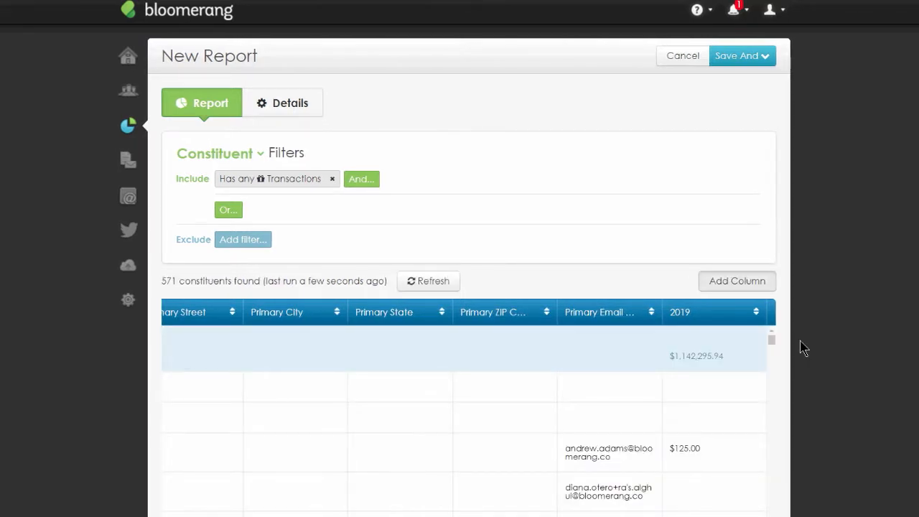
# - Add another column showing the Sum of the Revenue Amount of Specific Transactions for constituents who Have Transactions
pyautogui.click(763, 280)
pyautogui.write('has trans')
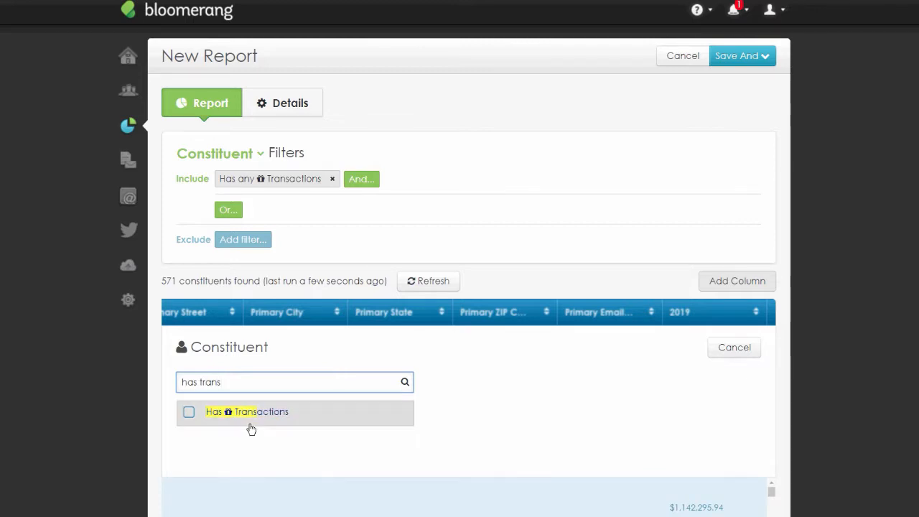
pyautogui.click(250, 426)
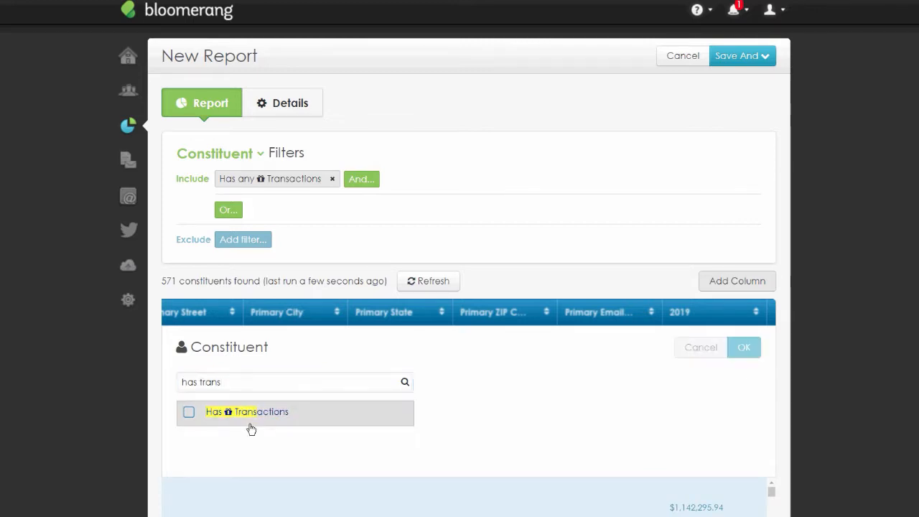
pyautogui.click(242, 381)
pyautogui.press('Return')
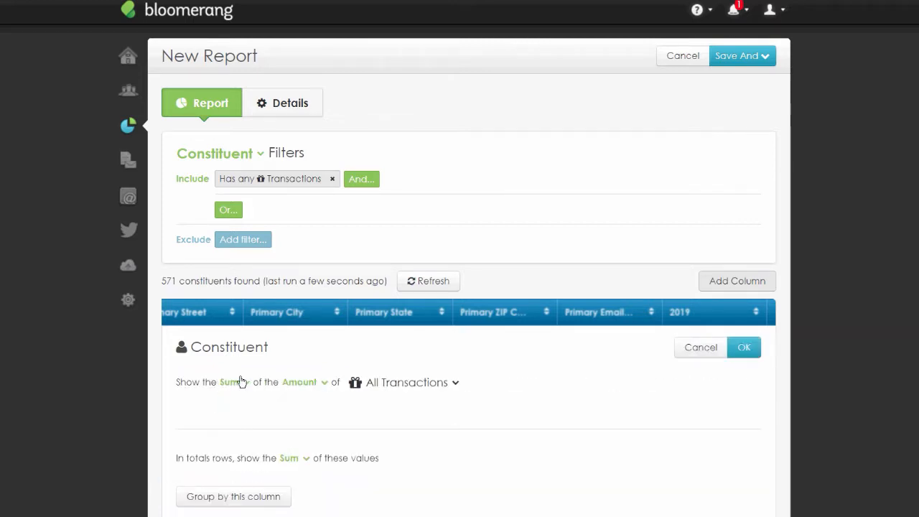
pyautogui.click(325, 381)
pyautogui.scroll(-1, 338, 503)
pyautogui.click(337, 507)
pyautogui.click(451, 381)
pyautogui.press('Down')
pyautogui.press('Return')
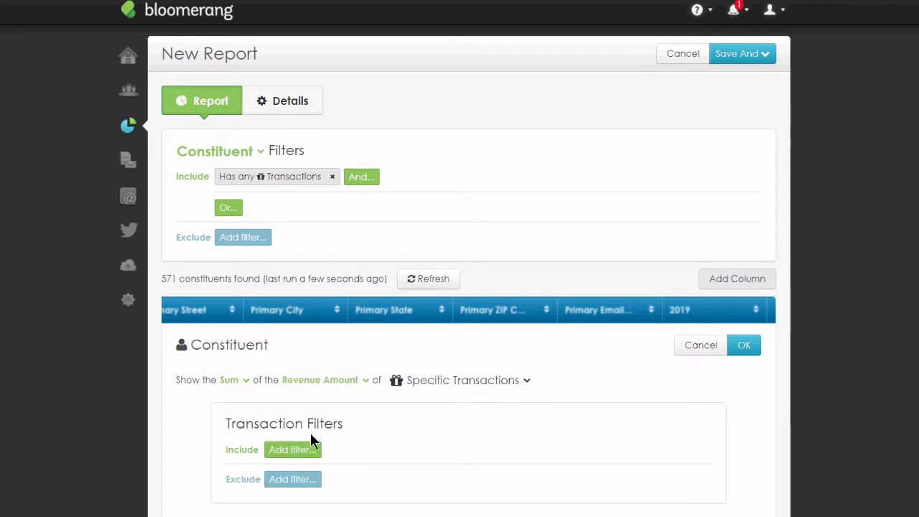
# - Restrict the new column to transactions with Date between 1/1/2018 and 12/31/2018
pyautogui.click(298, 451)
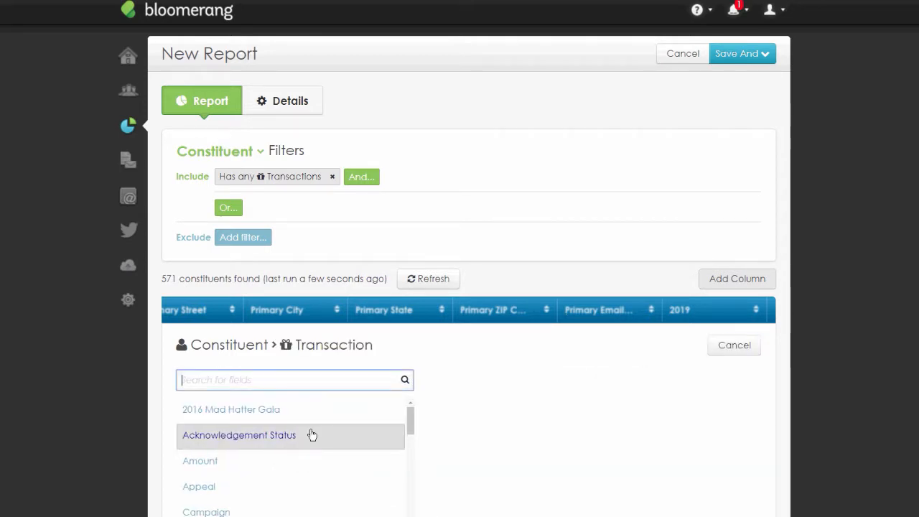
pyautogui.write('Date')
pyautogui.press('Down')
pyautogui.click(191, 467)
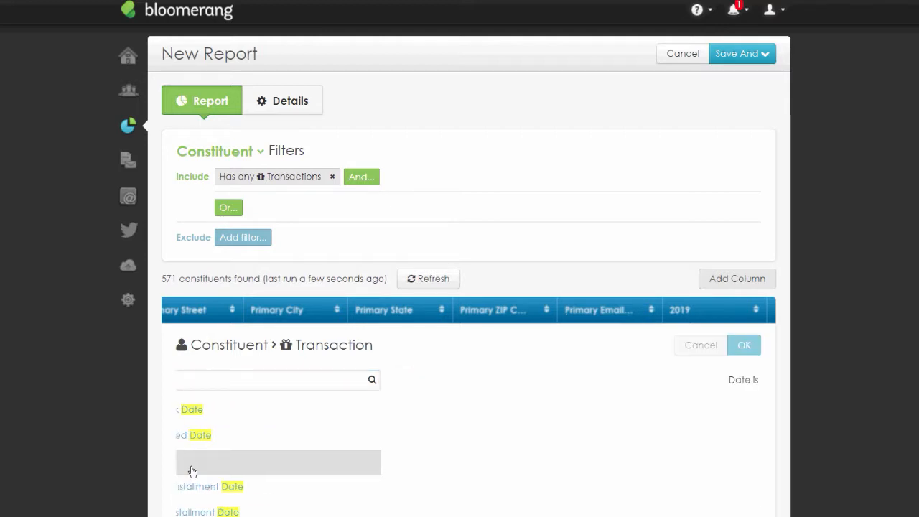
pyautogui.click(237, 403)
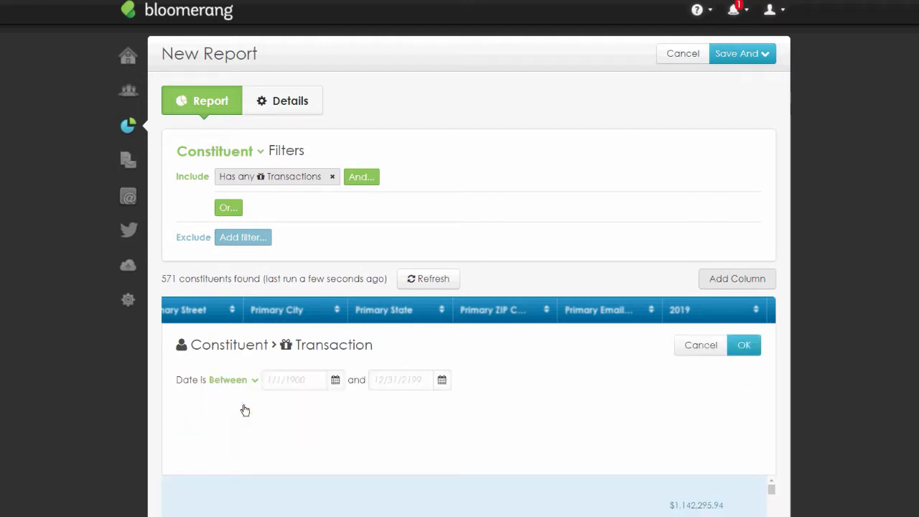
pyautogui.write('1/1/2018')
pyautogui.click(394, 380)
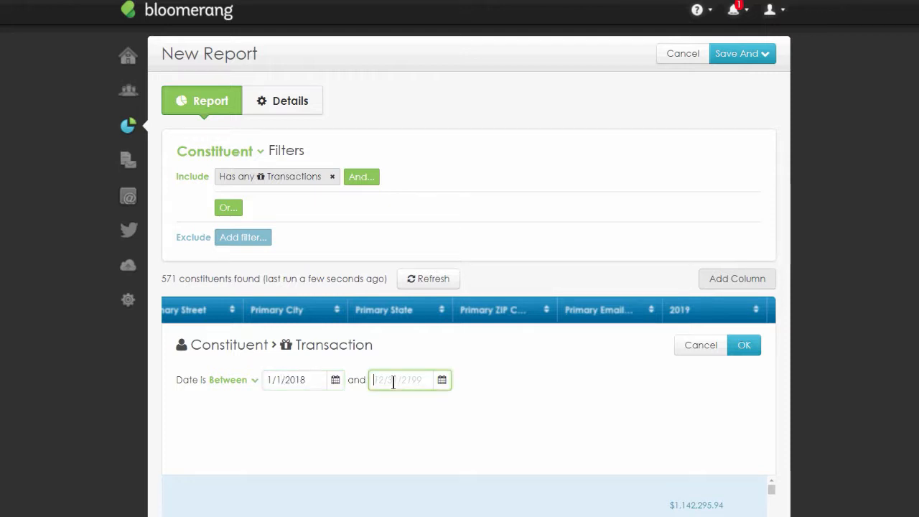
pyautogui.write('12')
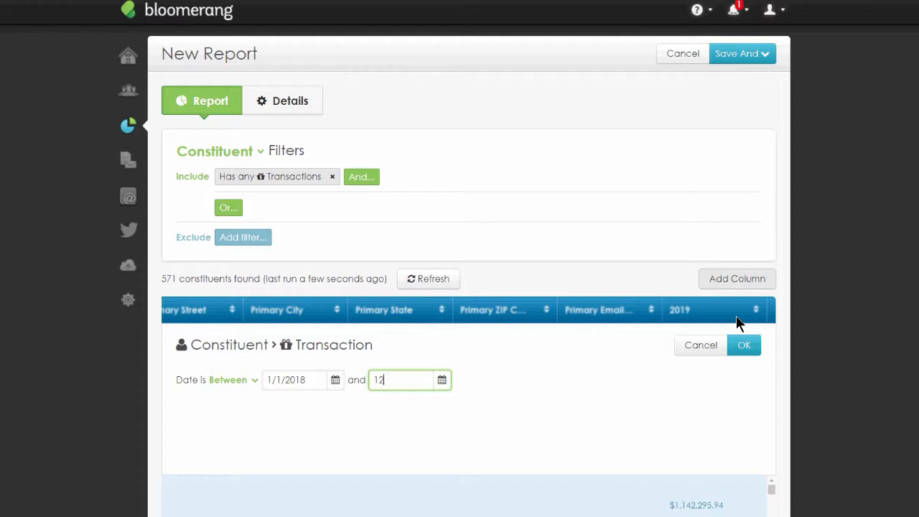
pyautogui.write('/31/2019')
pyautogui.press('BackSpace')
pyautogui.write('8')
pyautogui.click(745, 348)
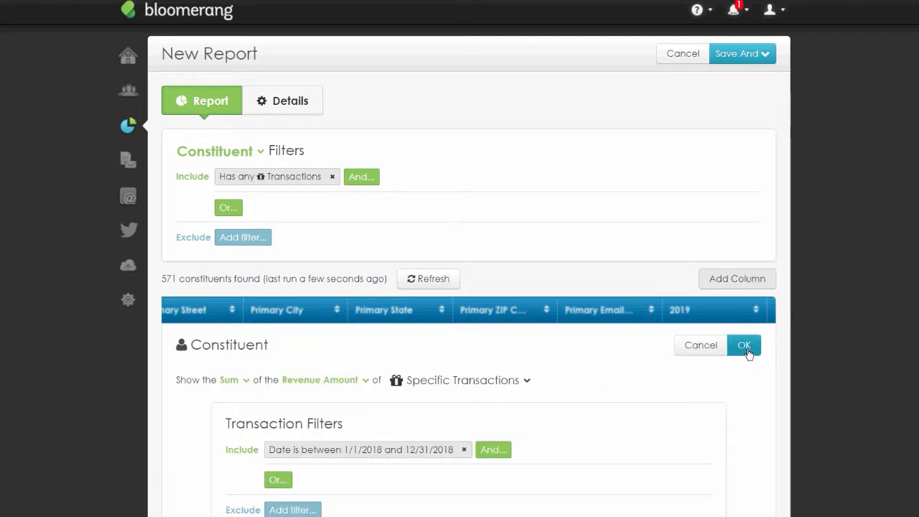
pyautogui.click(745, 345)
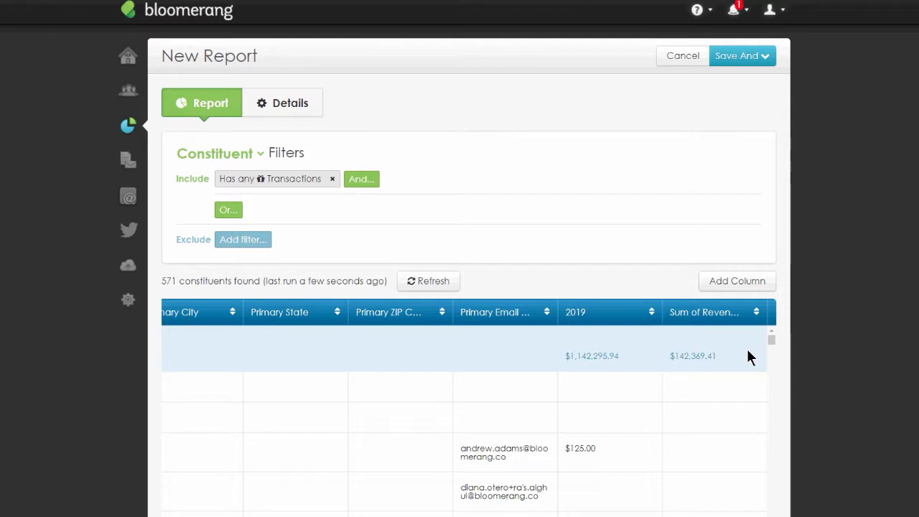
# - Rename the new column's heading to 2018
pyautogui.click(700, 312)
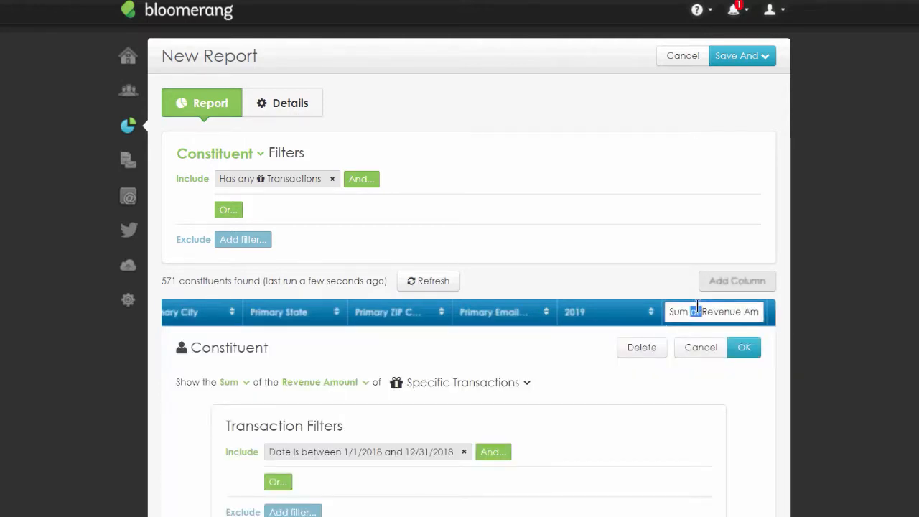
pyautogui.tripleClick(697, 311)
pyautogui.write('2018')
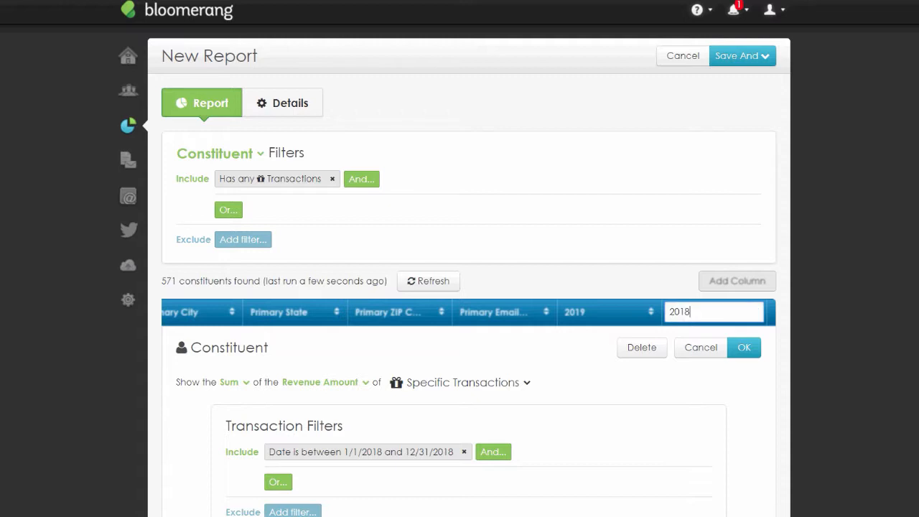
pyautogui.click(744, 348)
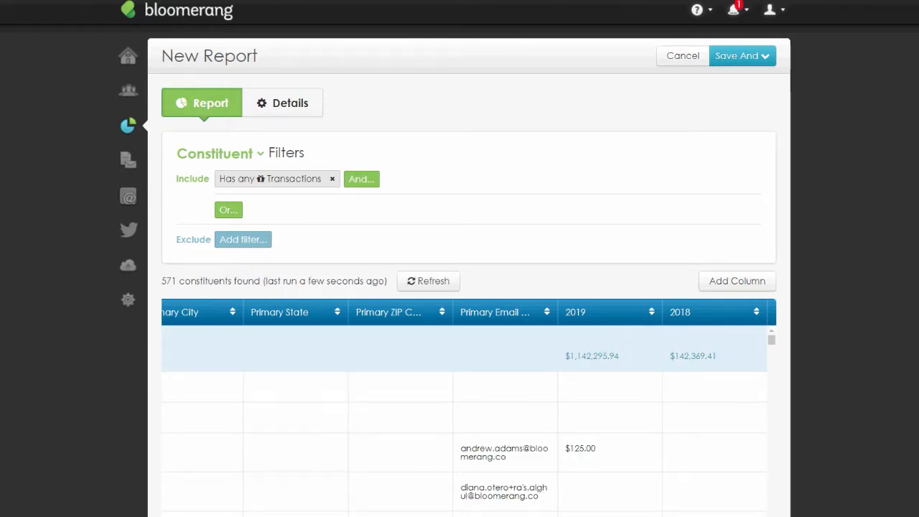
# - Save the report under the name YOY 2019-2017 and keep editing
pyautogui.click(742, 56)
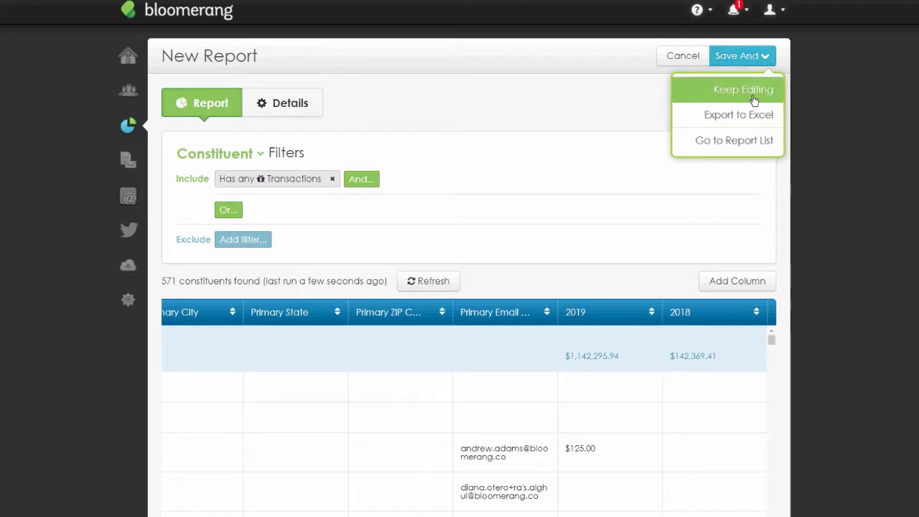
pyautogui.click(752, 92)
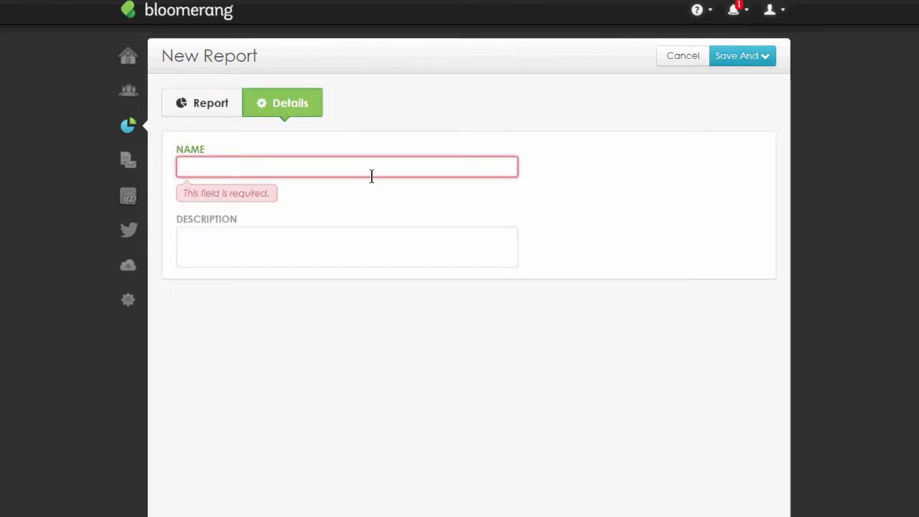
pyautogui.write('YOU')
pyautogui.press('BackSpace')
pyautogui.write('Y ')
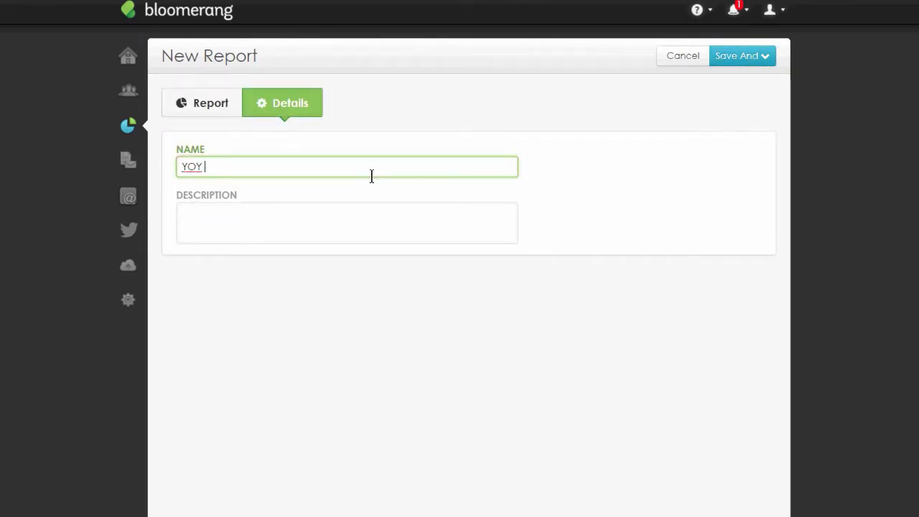
pyautogui.write('2019-2017')
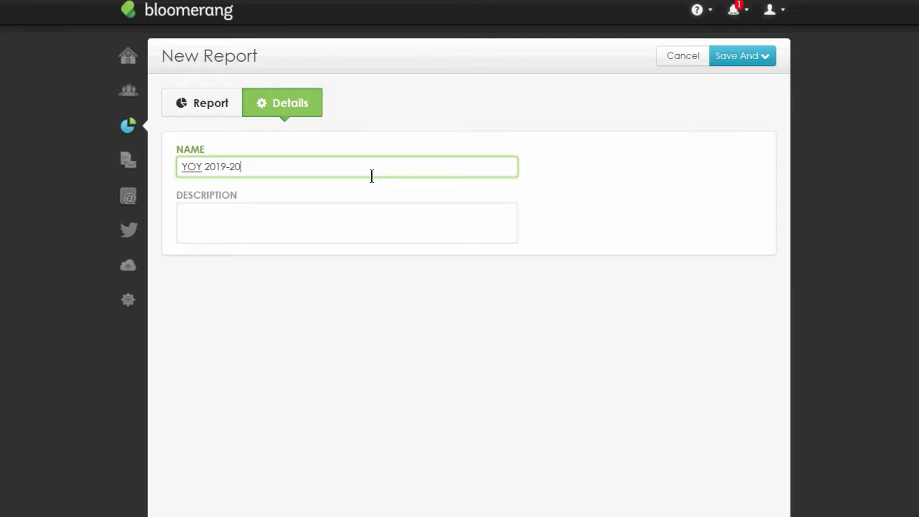
pyautogui.click(742, 55)
pyautogui.click(765, 88)
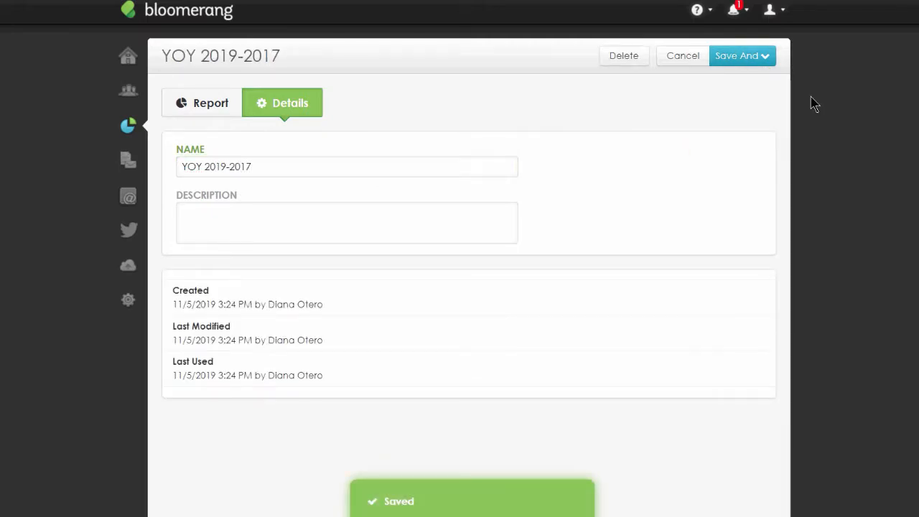
# - Change the report's include filter to Has any Specific Transactions with Date between 1/1/2018 and 12/31/2019
pyautogui.click(201, 113)
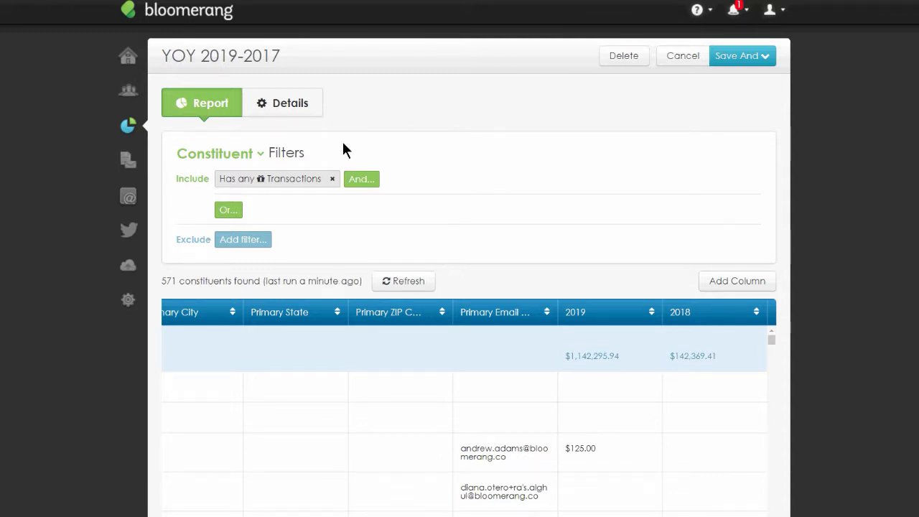
pyautogui.click(262, 180)
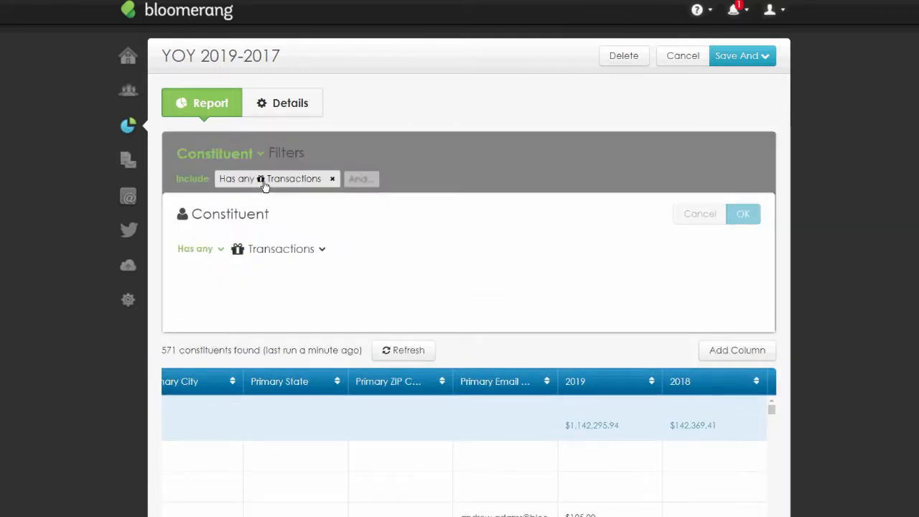
pyautogui.click(296, 253)
pyautogui.click(304, 296)
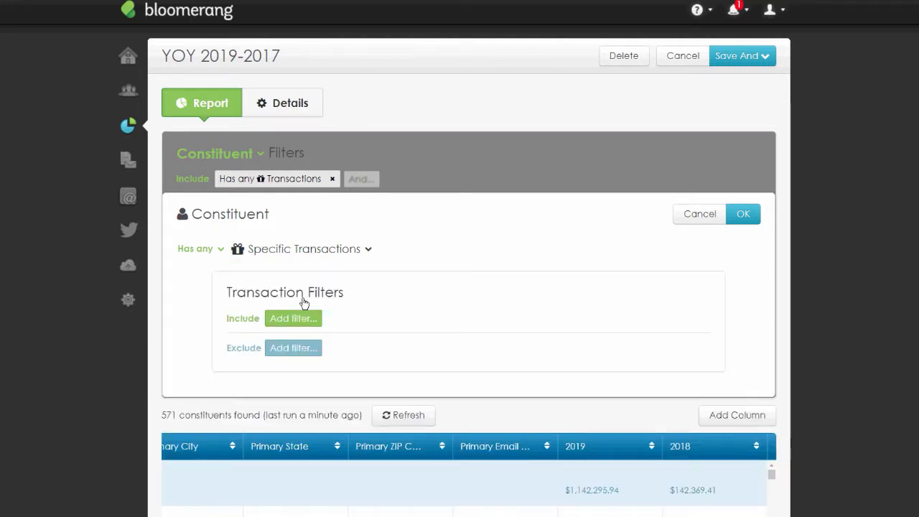
pyautogui.click(273, 319)
pyautogui.write('date')
pyautogui.click(205, 329)
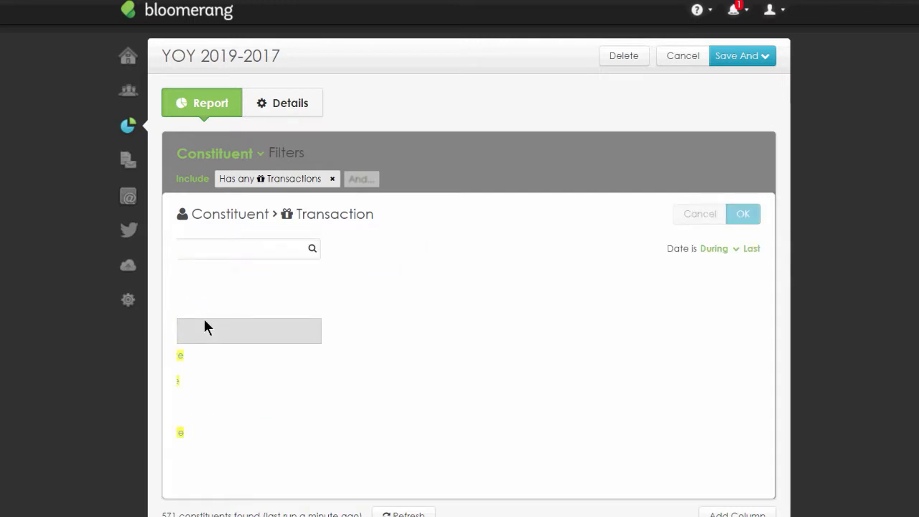
pyautogui.click(228, 248)
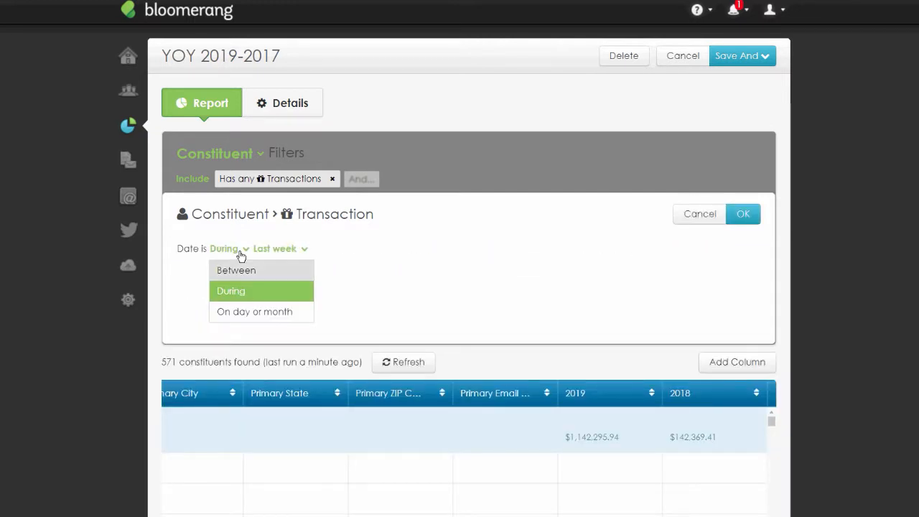
pyautogui.click(236, 270)
pyautogui.write('1/1')
pyautogui.write('/201')
pyautogui.press('BackSpace')
pyautogui.write('18')
pyautogui.press('Tab')
pyautogui.write('12/31/2018')
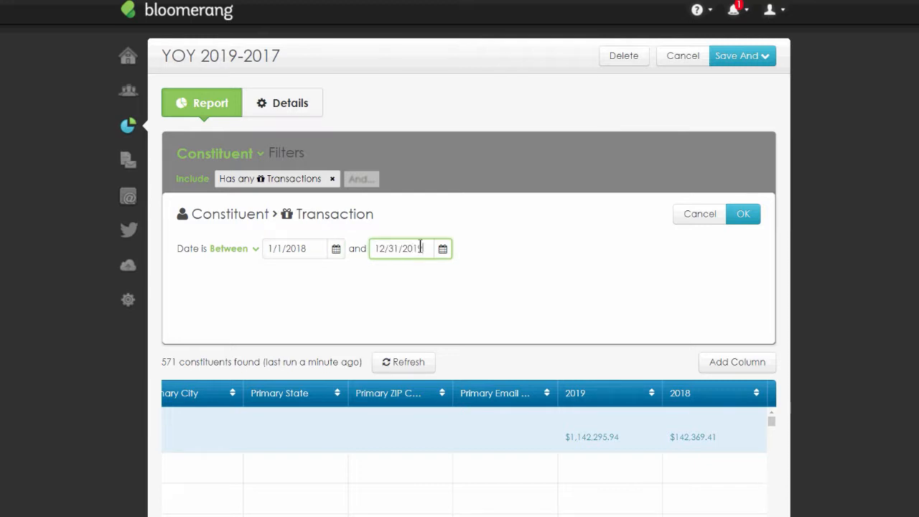
pyautogui.click(744, 214)
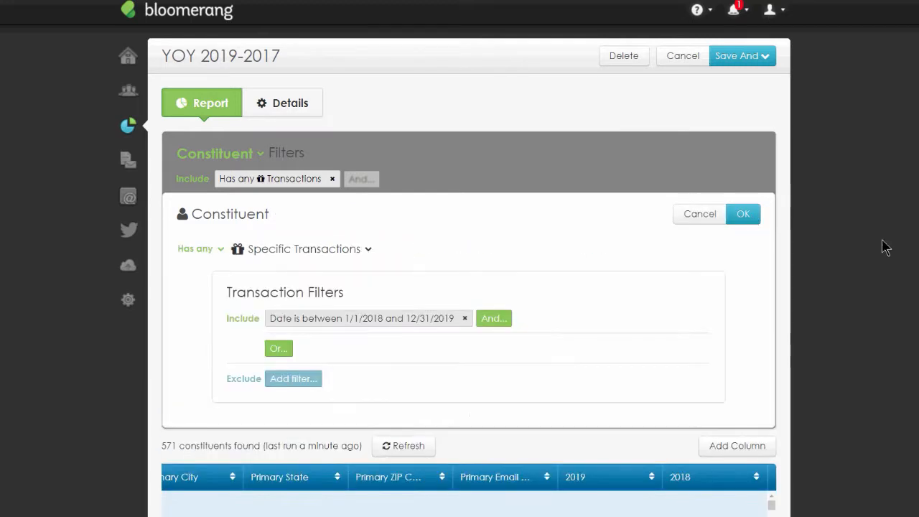
pyautogui.click(743, 214)
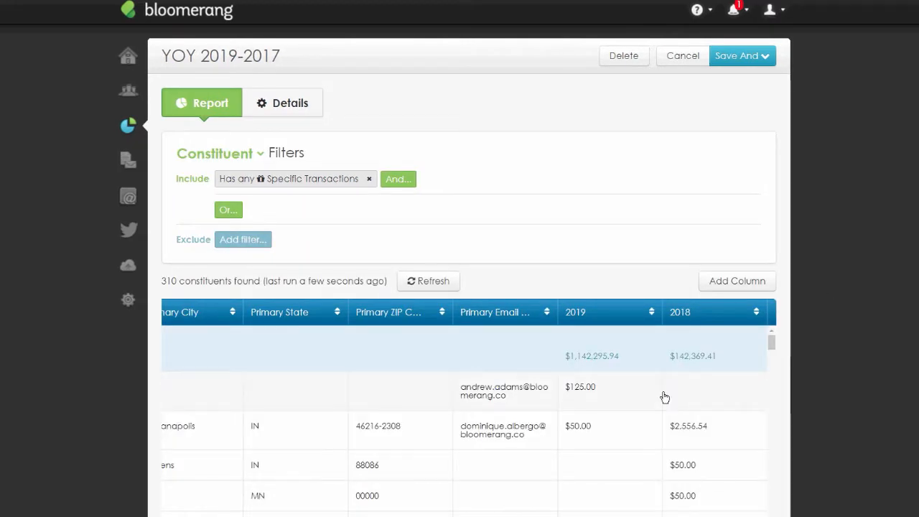
# - Scroll through the report rows to review the 2019 and 2018 revenue columns
pyautogui.scroll(-3, 825, 353)
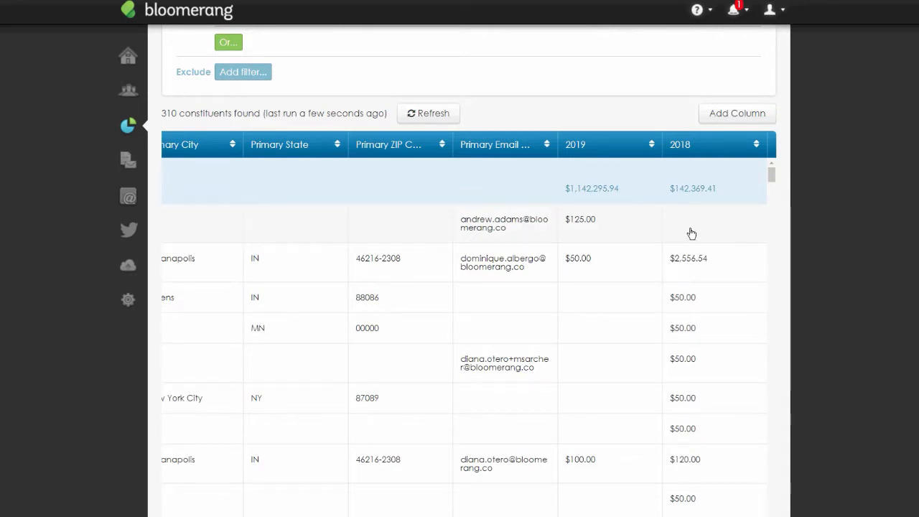
pyautogui.scroll(-10, 692, 237)
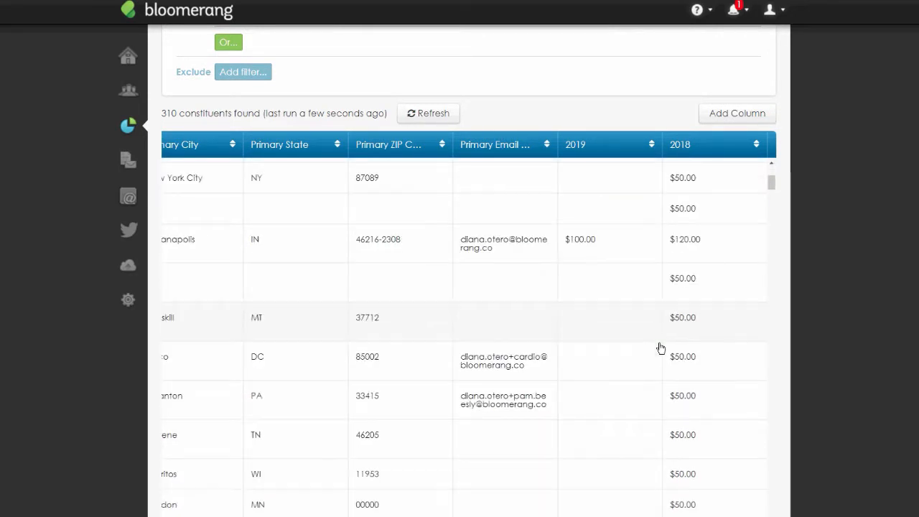
pyautogui.scroll(-5, 669, 338)
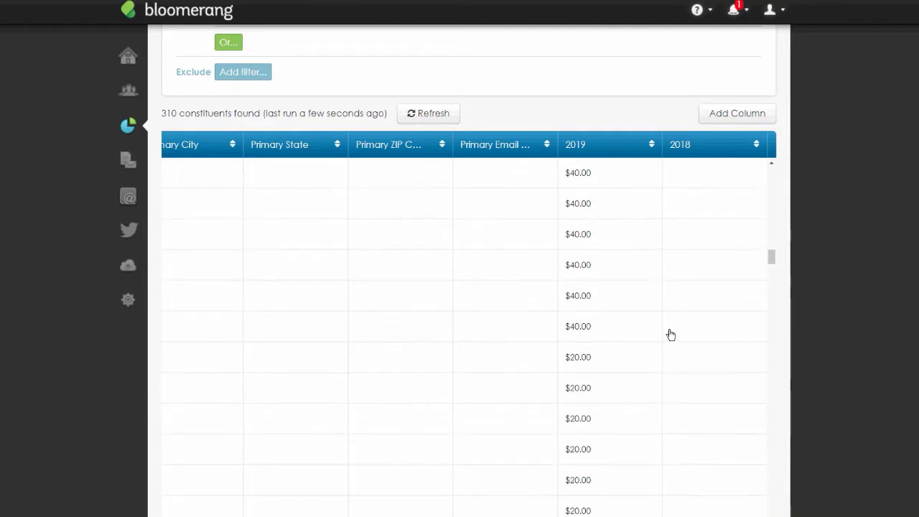
pyautogui.scroll(6, 766, 270)
pyautogui.scroll(4, 766, 270)
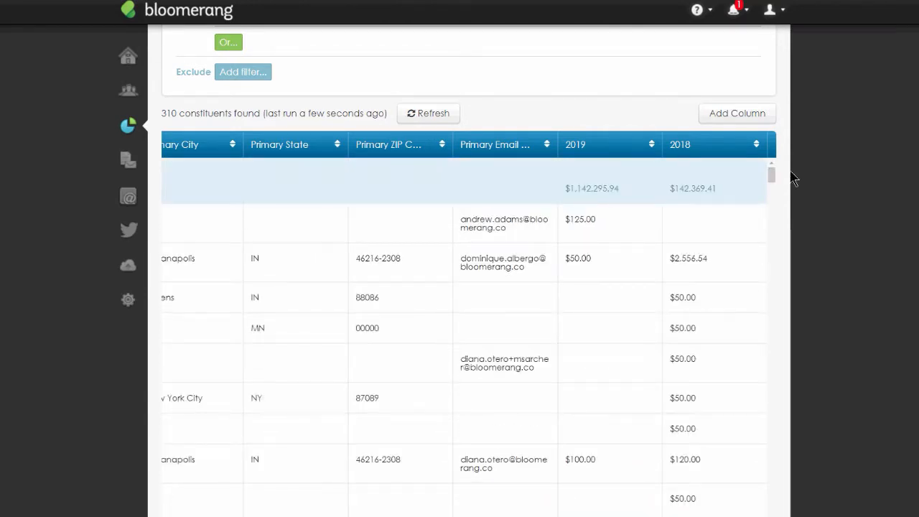
pyautogui.scroll(3, 792, 176)
# - Save the report, return to the report list and make a copy of the YOY 2019-2017 report
pyautogui.click(779, 62)
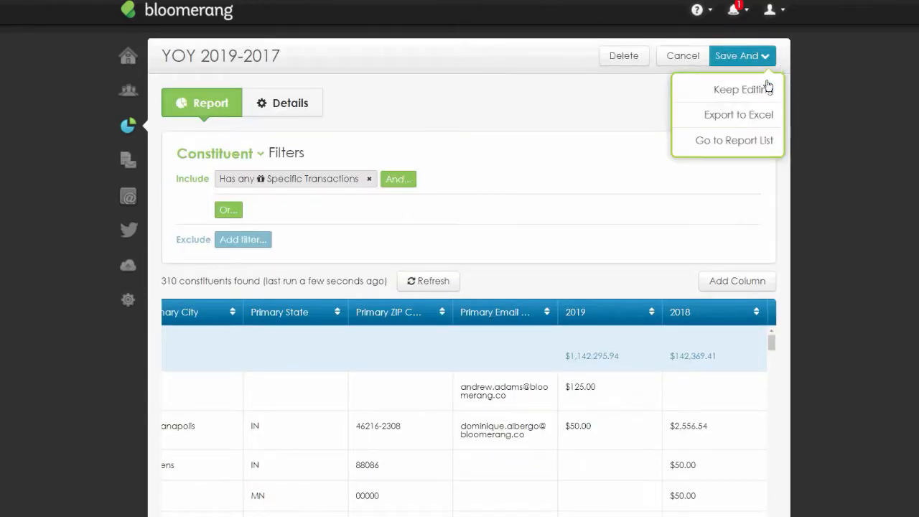
pyautogui.click(767, 141)
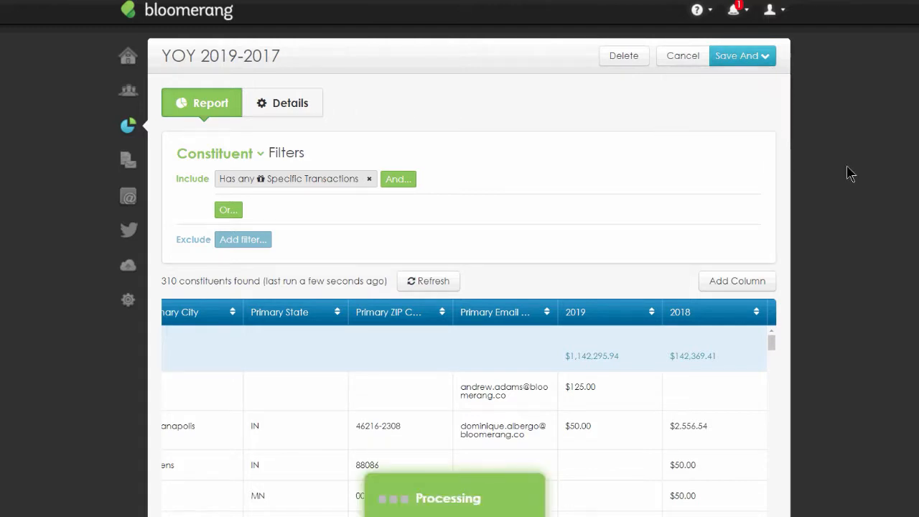
pyautogui.scroll(-1, 520, 244)
pyautogui.scroll(-7, 521, 244)
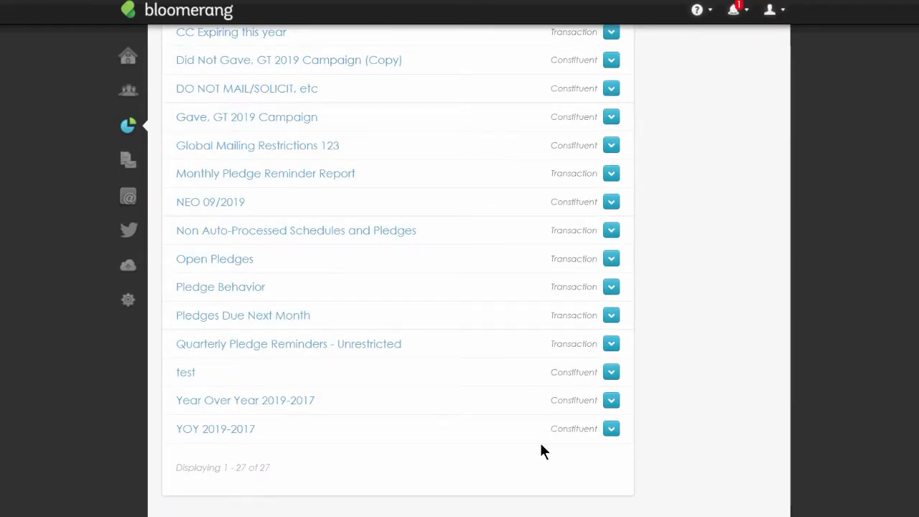
pyautogui.click(611, 429)
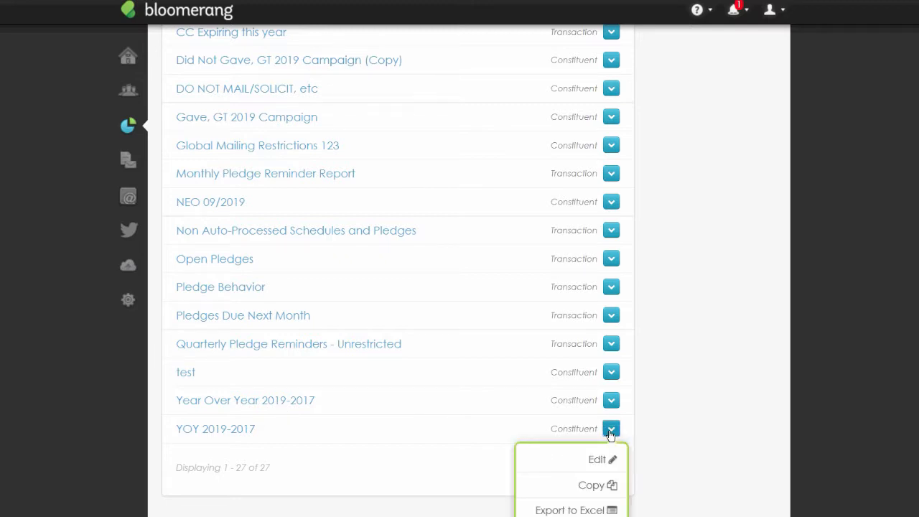
pyautogui.click(611, 432)
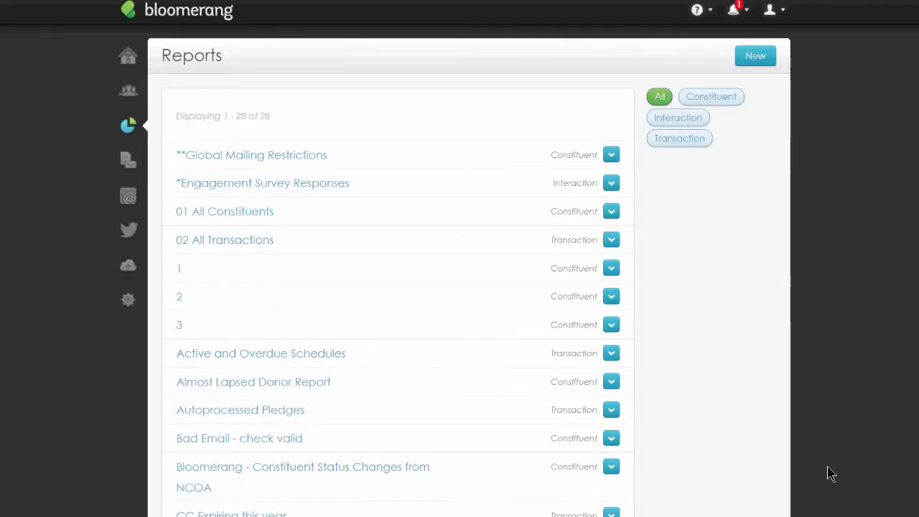
# - Open the YOY 2019-2017 (Copy) report and look over its columns
pyautogui.scroll(-7, 829, 471)
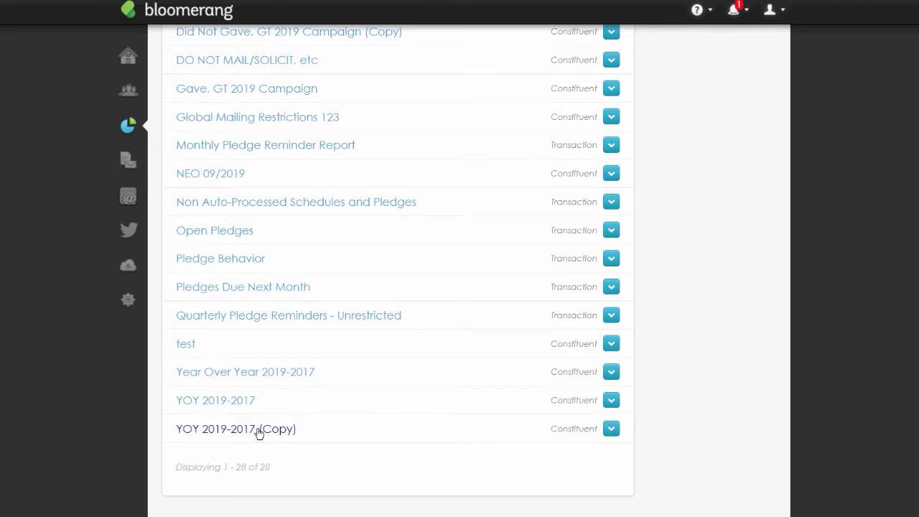
pyautogui.click(258, 430)
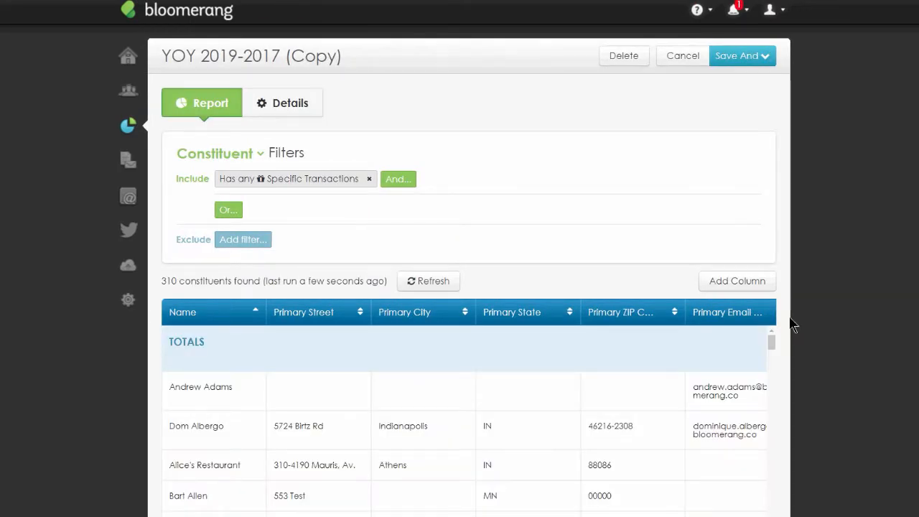
pyautogui.scroll(-3, 570, 496)
pyautogui.hscroll(5, 570, 496)
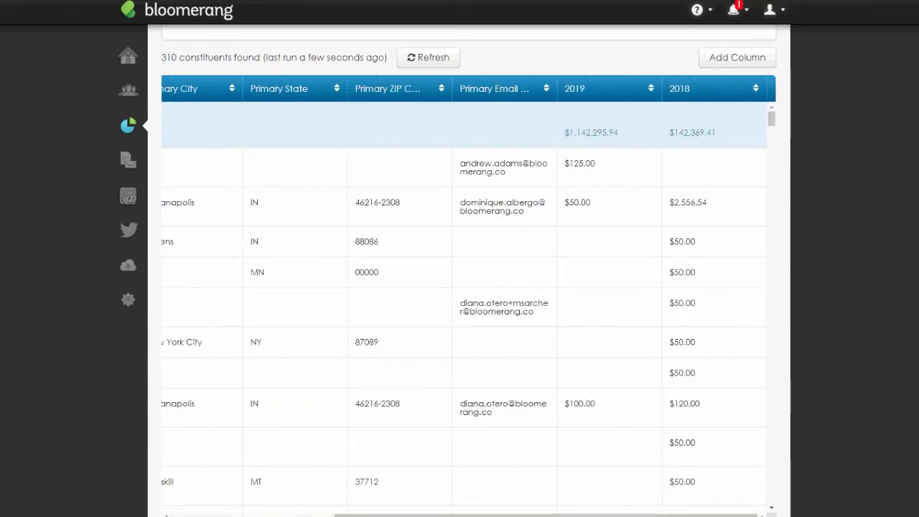
pyautogui.scroll(3, 841, 343)
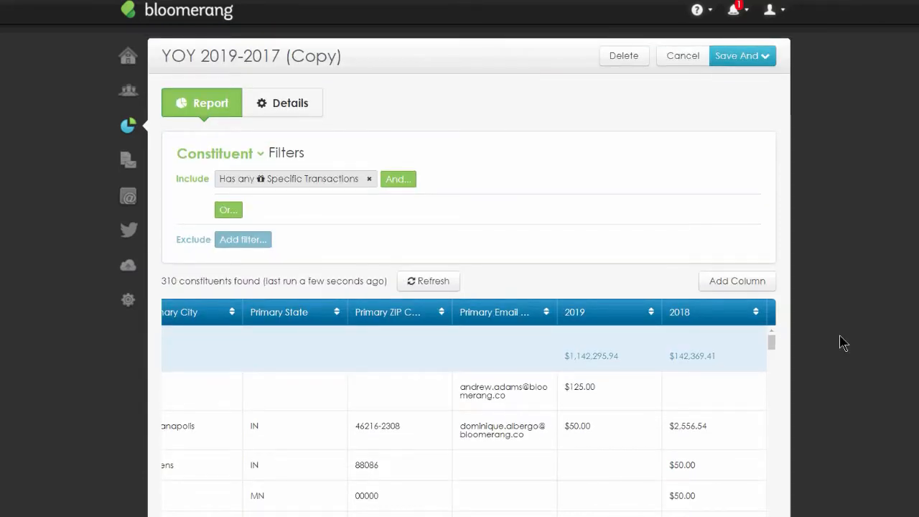
# - Change the copied report's include filter to Has at most 1 Specific Transaction
pyautogui.click(260, 181)
pyautogui.click(222, 251)
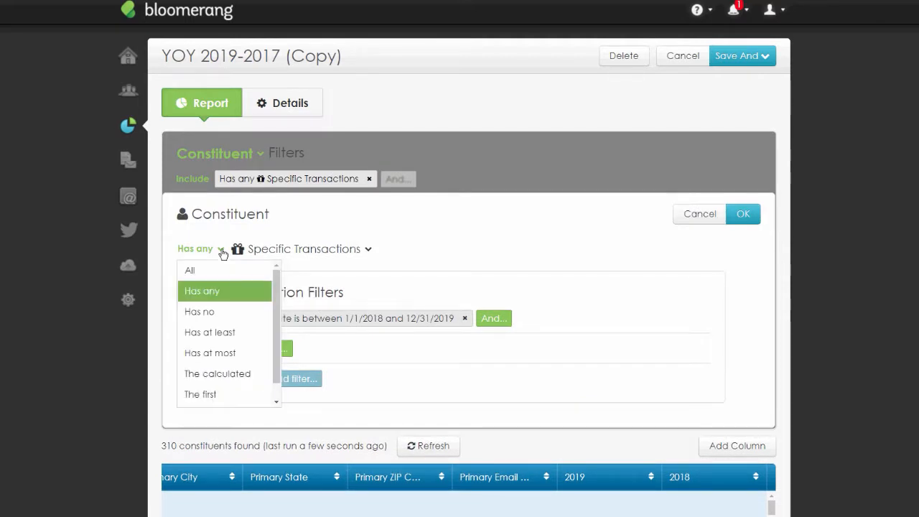
pyautogui.click(252, 340)
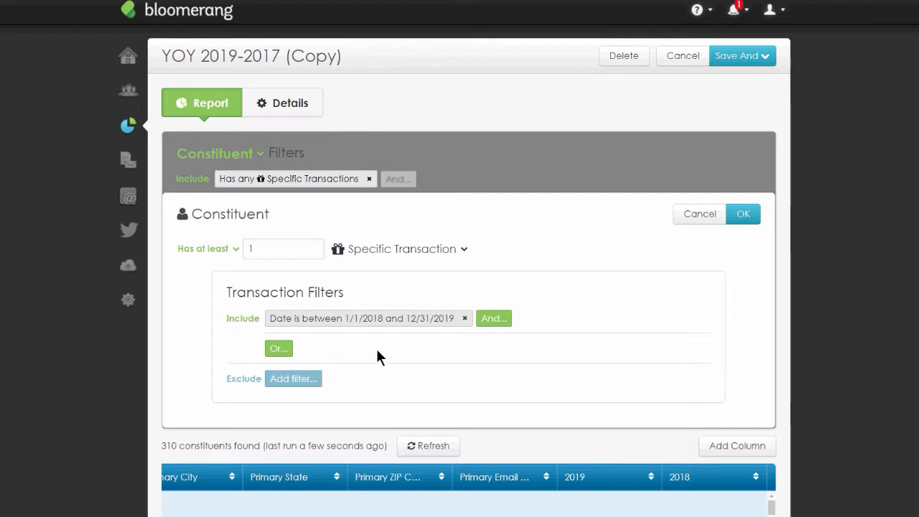
pyautogui.click(240, 249)
pyautogui.click(252, 346)
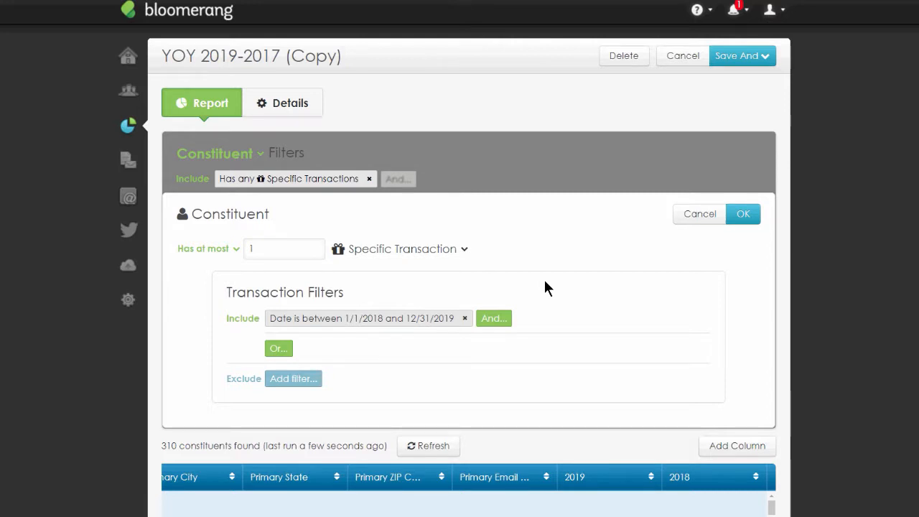
pyautogui.click(751, 219)
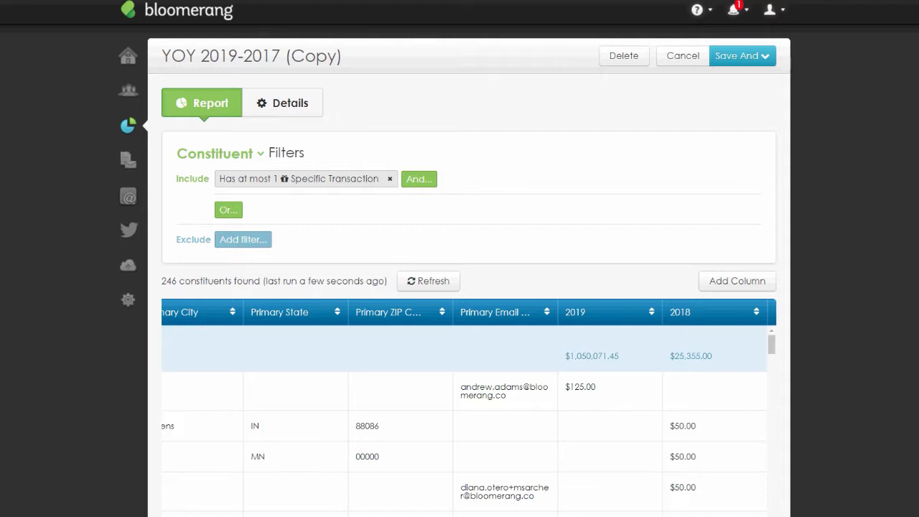
# - Scroll through the filtered results and check the constituent count
pyautogui.scroll(-5, 712, 438)
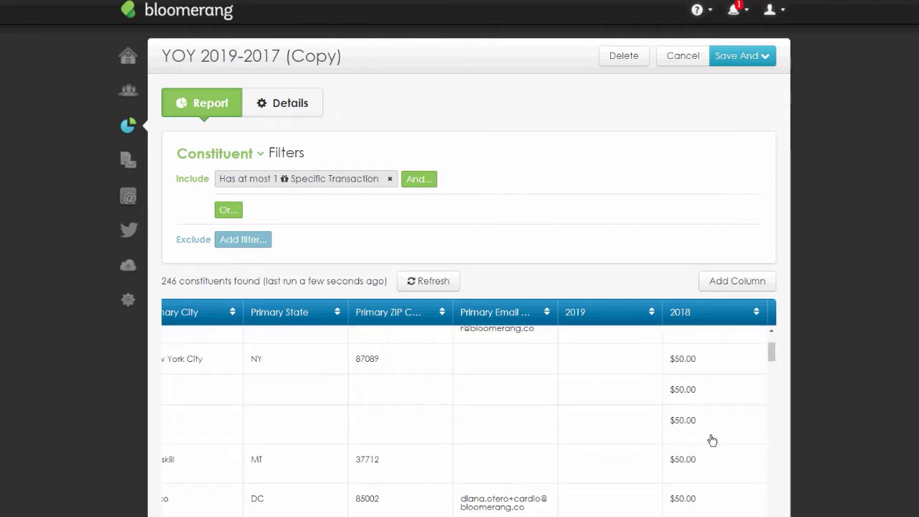
pyautogui.scroll(-1, 712, 440)
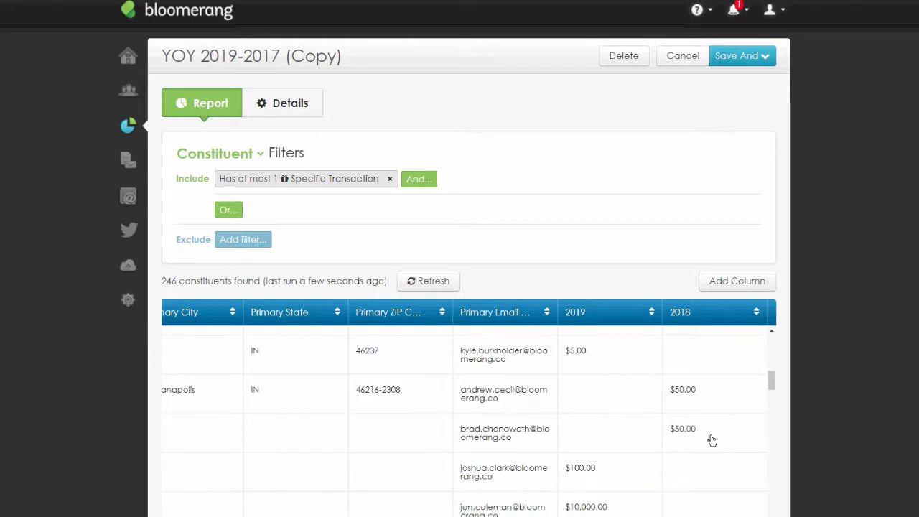
pyautogui.scroll(5, 712, 440)
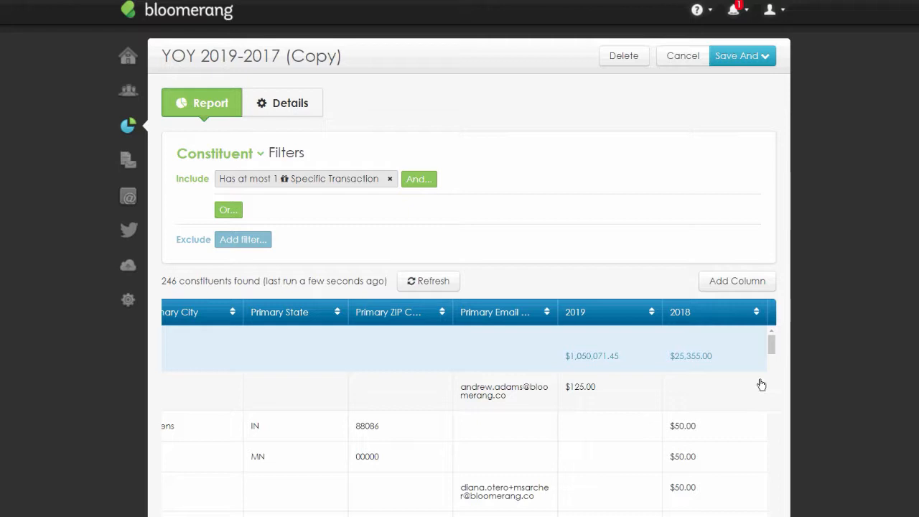
pyautogui.doubleClick(166, 280)
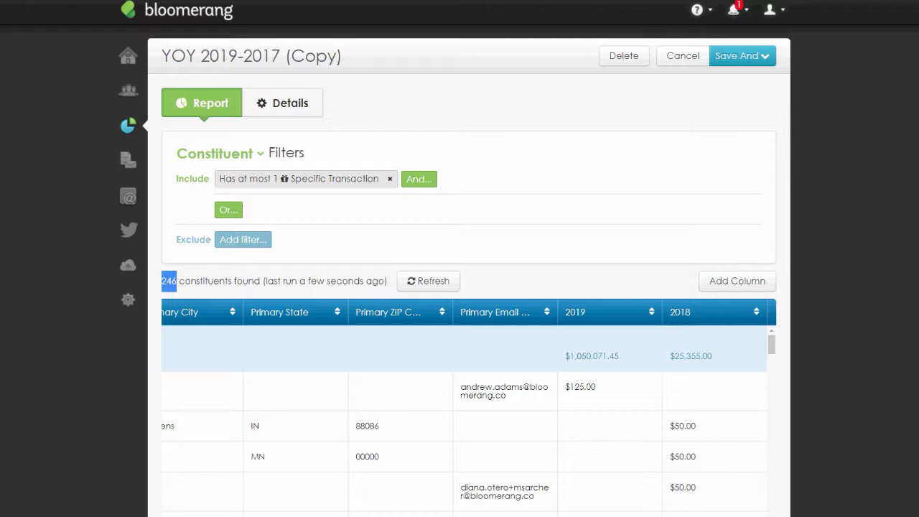
# - Rename the copied report to 2019-2018 First-Time Donors
pyautogui.click(303, 112)
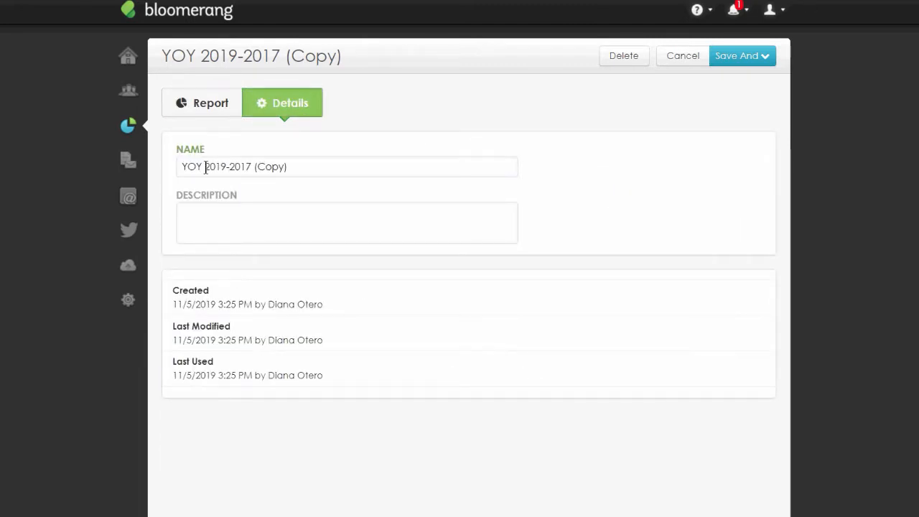
pyautogui.moveTo(205, 167); pyautogui.dragTo(156, 160)
pyautogui.press('BackSpace')
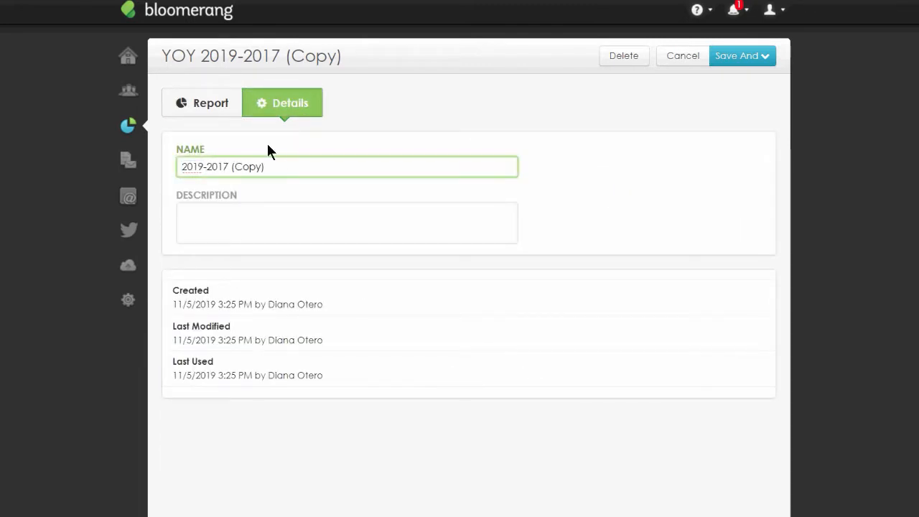
pyautogui.moveTo(223, 167); pyautogui.dragTo(316, 171)
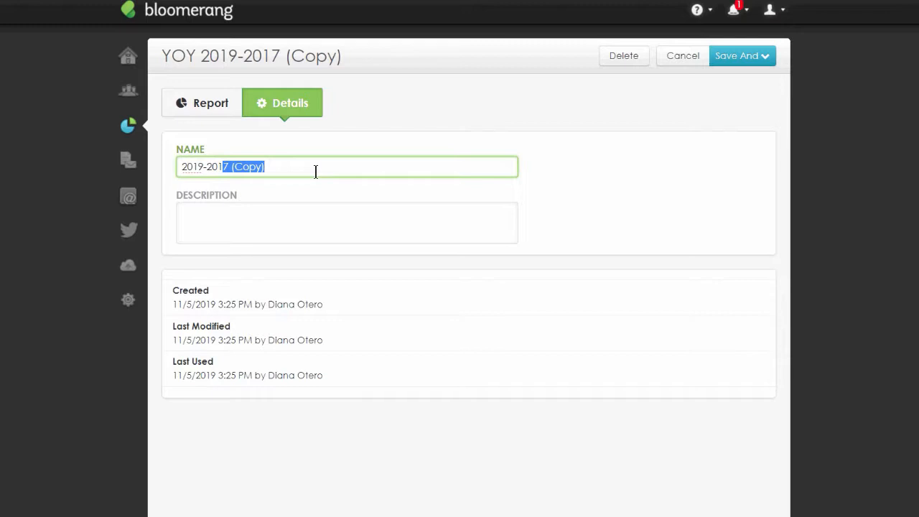
pyautogui.write('8 First T')
pyautogui.press('BackSpace')
pyautogui.write('-Time Donors')
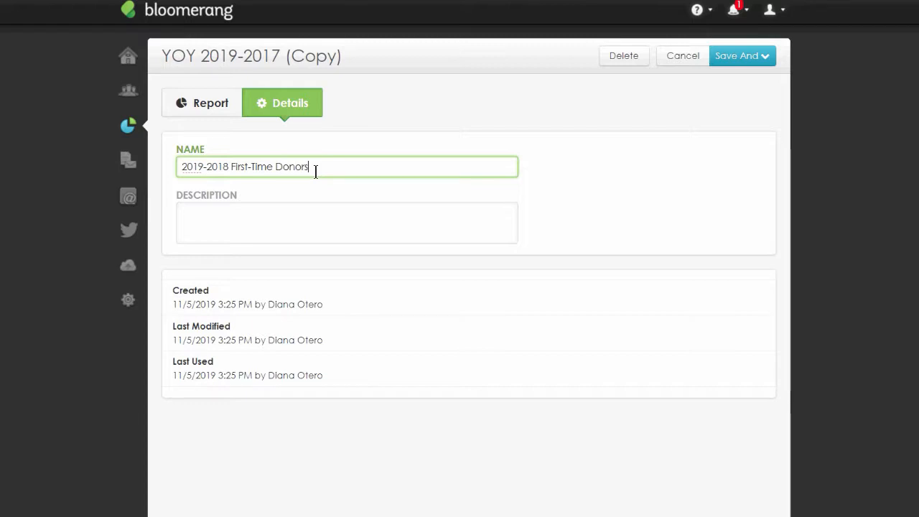
# - Enter the description Constituents whose first gift is between 2018 and 2019 and save, keeping the report open
pyautogui.click(627, 209)
pyautogui.click(310, 210)
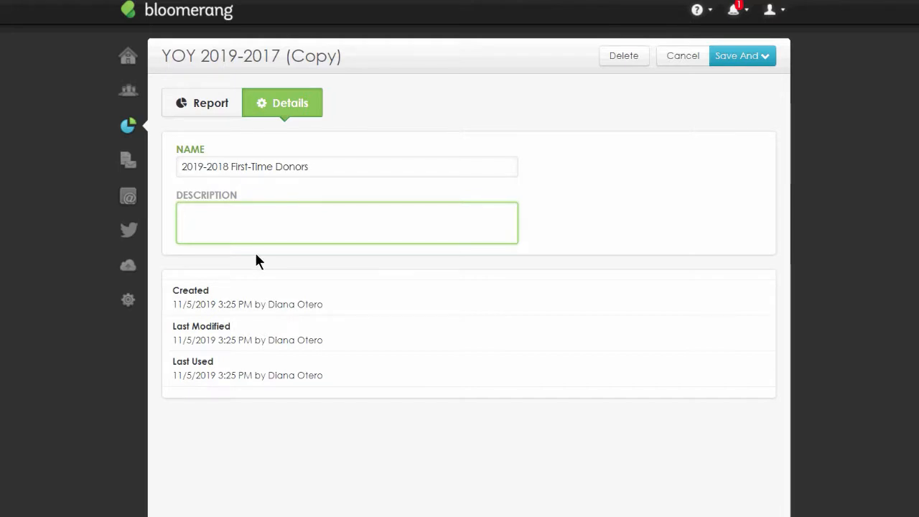
pyautogui.write('Constituents whose ')
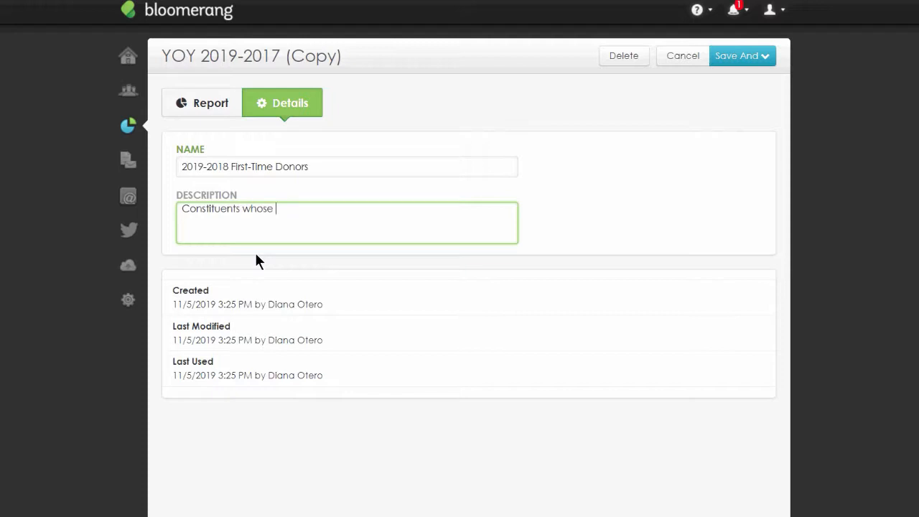
pyautogui.write('first gift is between 2018 and ')
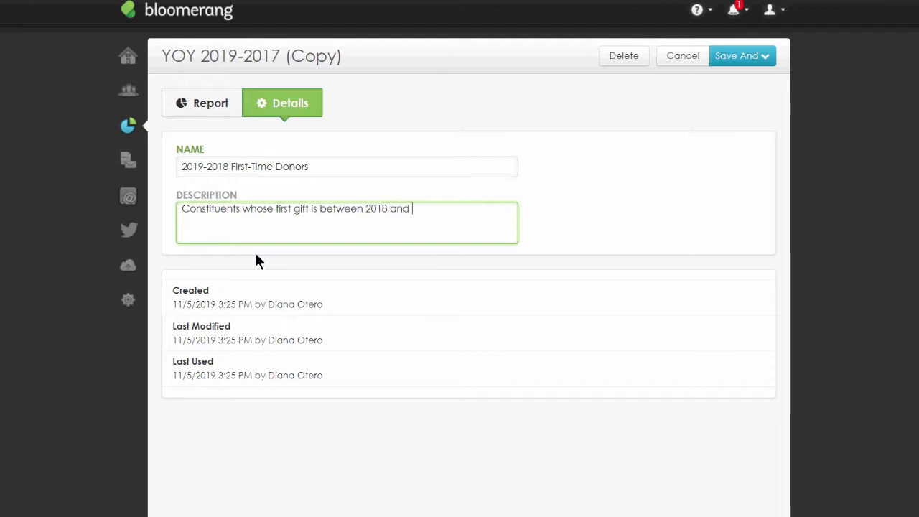
pyautogui.write('2019')
pyautogui.click(747, 56)
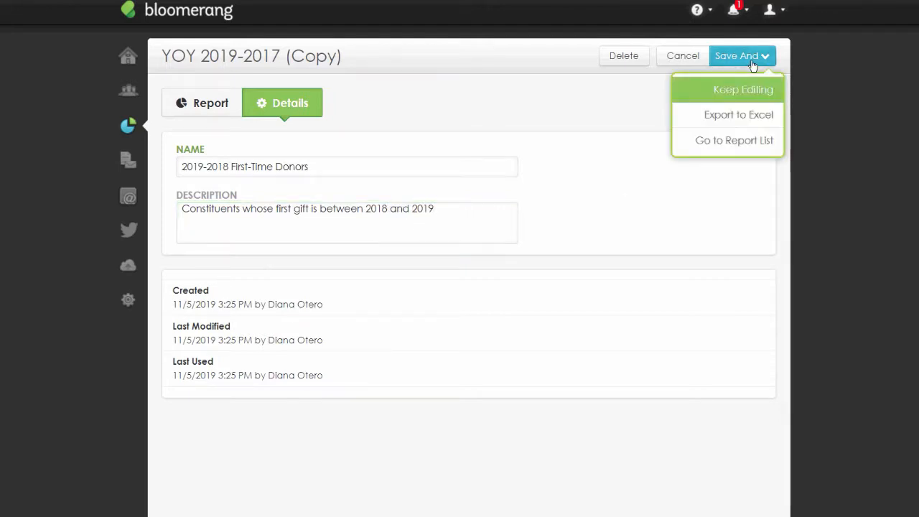
pyautogui.click(750, 90)
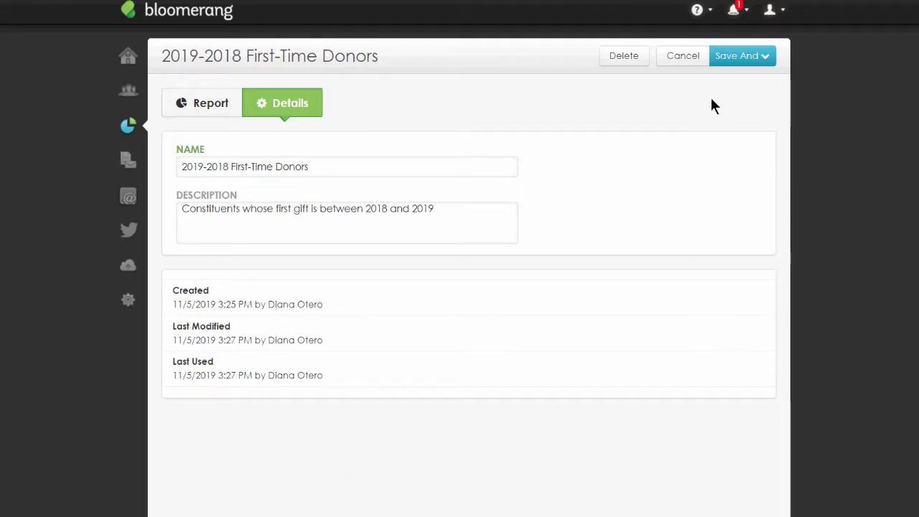
# - Add the First Transaction Amount and First Transaction Date columns to the report, then save and go to the report list
pyautogui.click(228, 104)
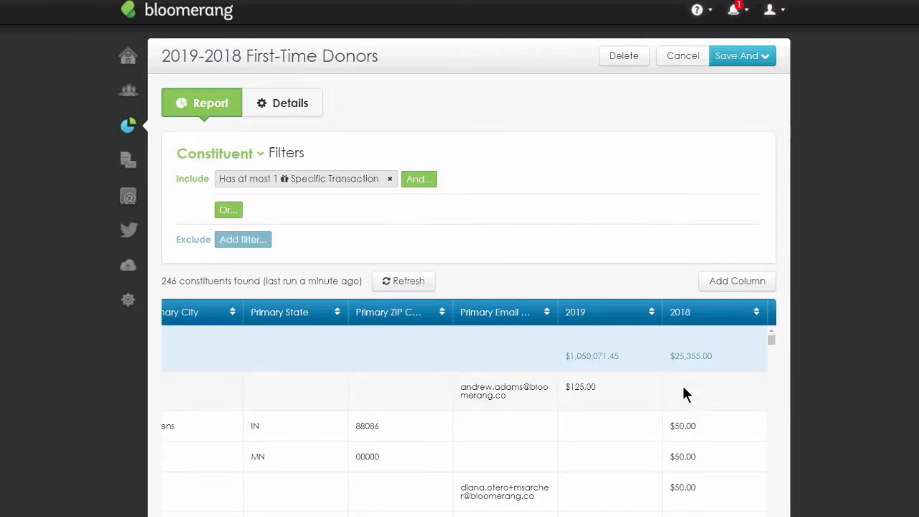
pyautogui.click(748, 288)
pyautogui.write('First')
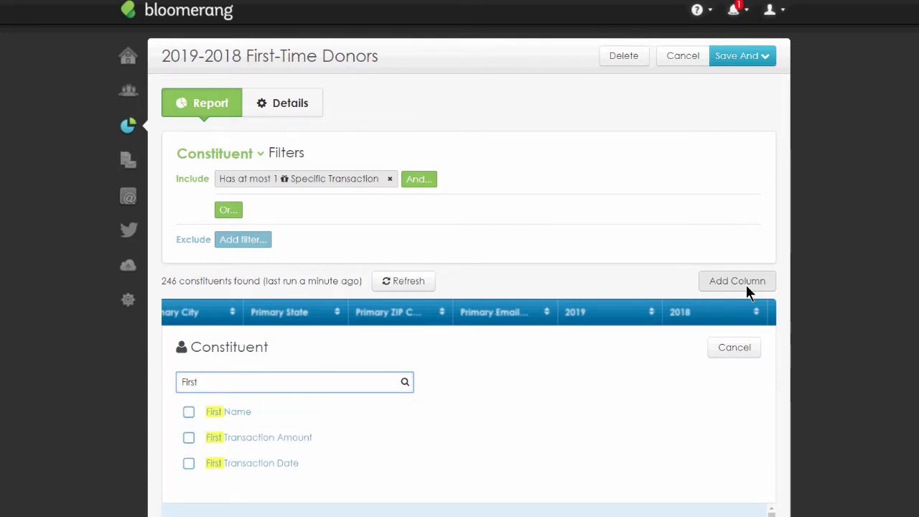
pyautogui.click(213, 437)
pyautogui.click(312, 467)
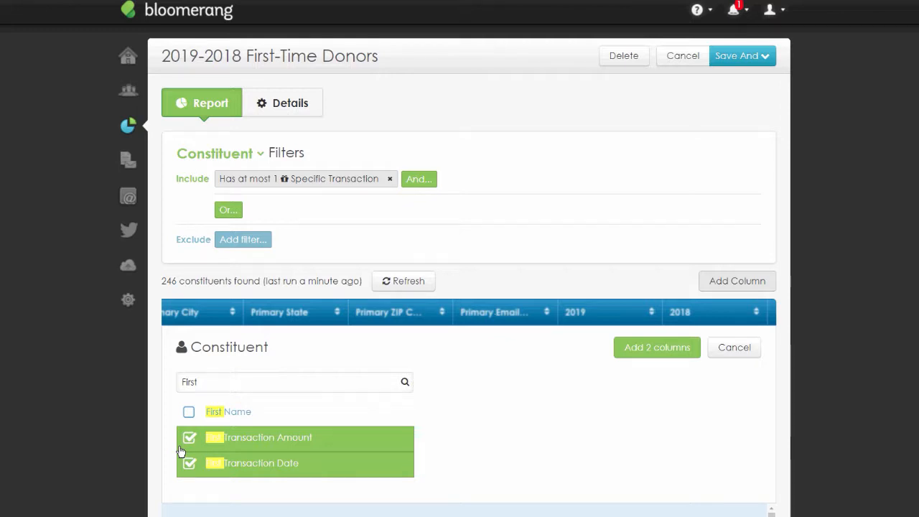
pyautogui.click(650, 349)
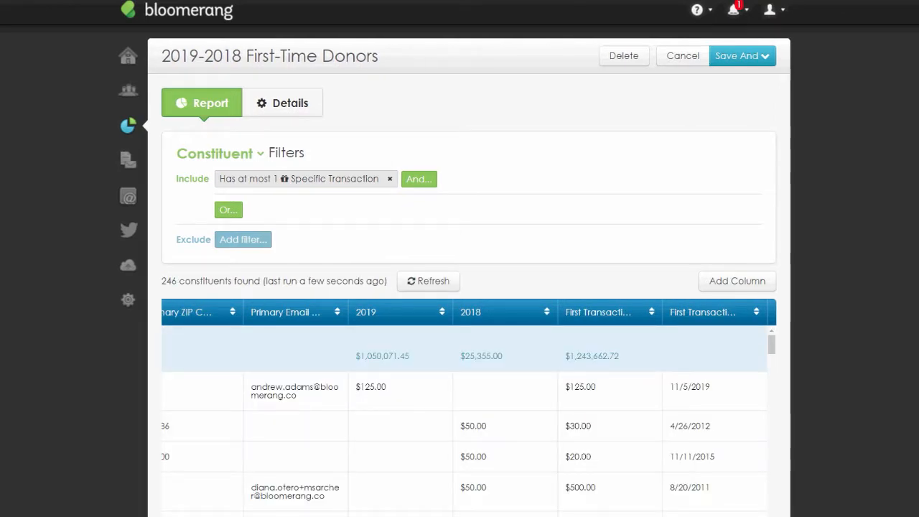
pyautogui.click(755, 63)
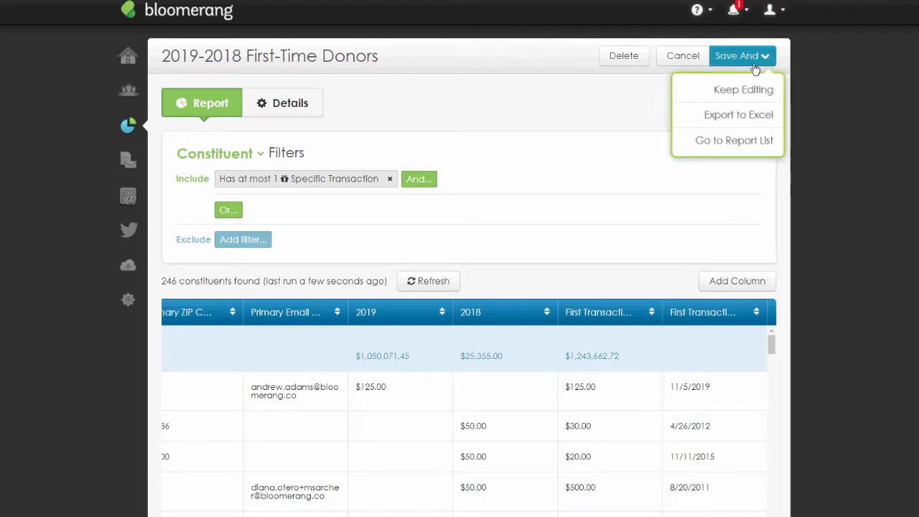
pyautogui.click(753, 142)
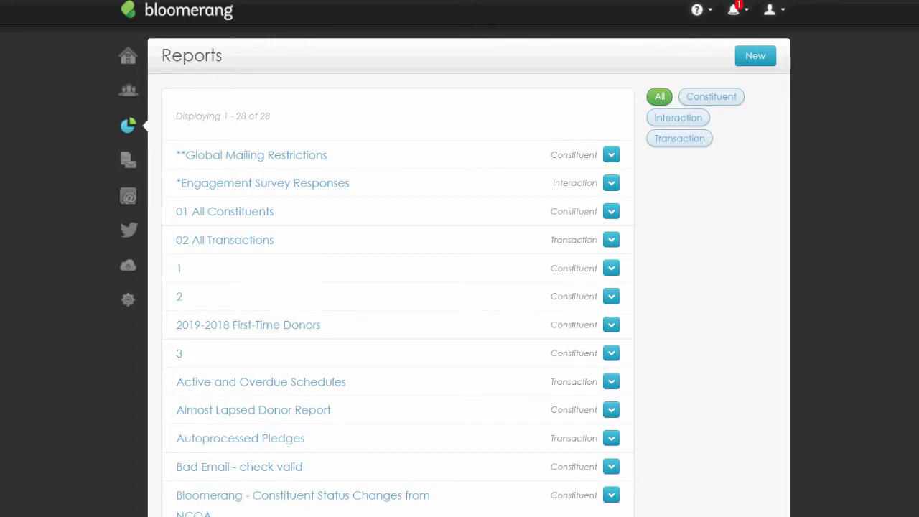
# - Copy the YOY 2019-2017 report and open the copy for editing
pyautogui.scroll(-7, 517, 277)
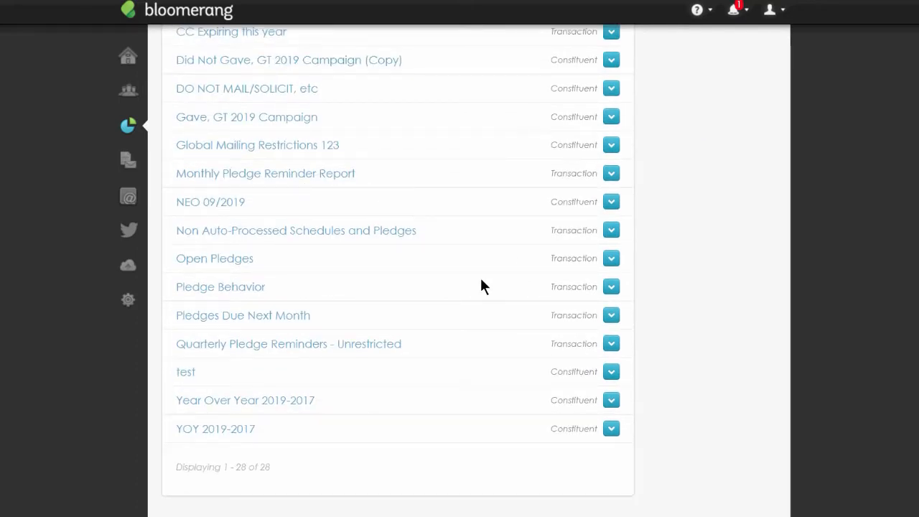
pyautogui.click(611, 429)
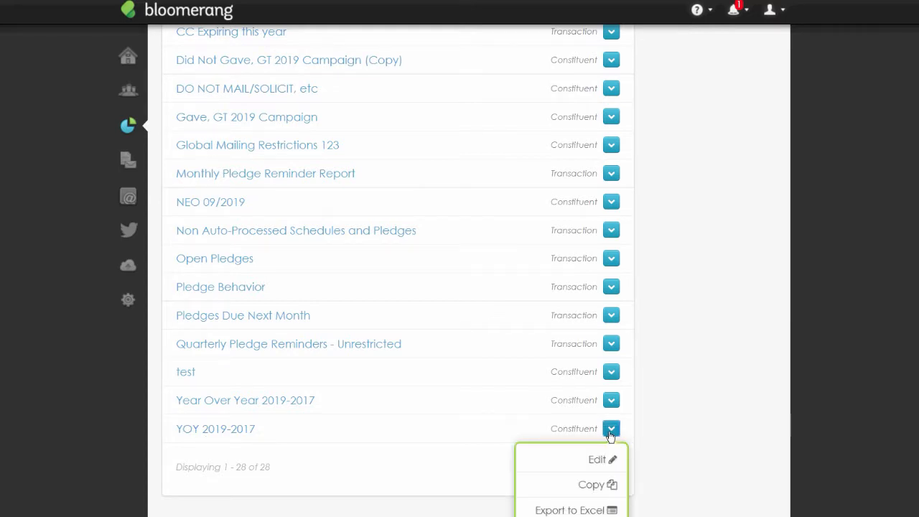
pyautogui.click(605, 491)
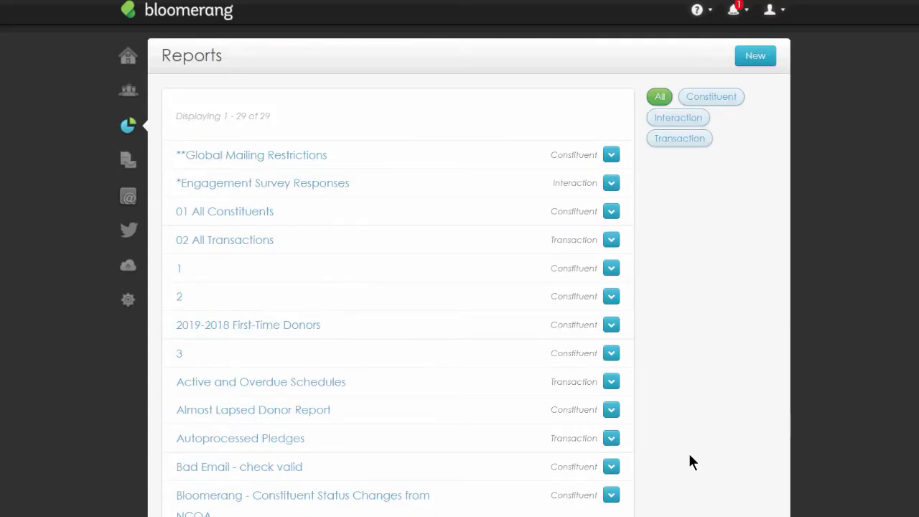
pyautogui.scroll(-8, 369, 368)
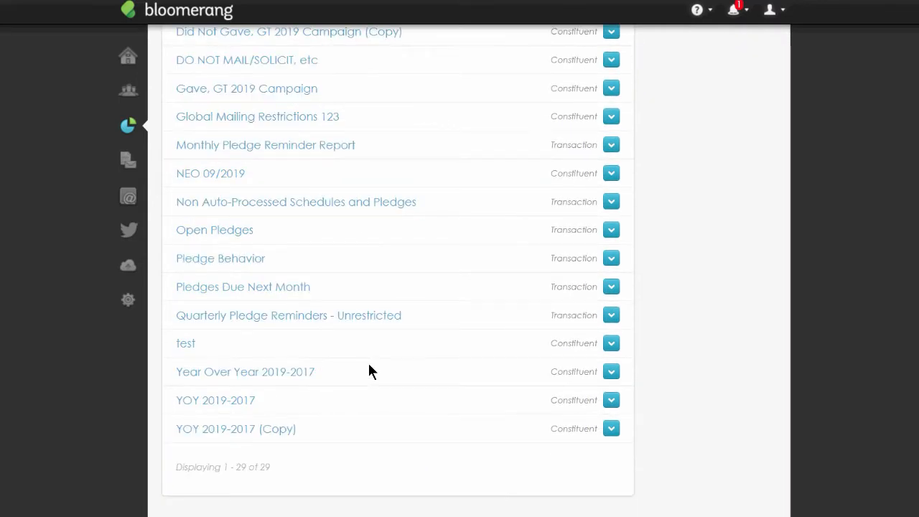
pyautogui.click(292, 418)
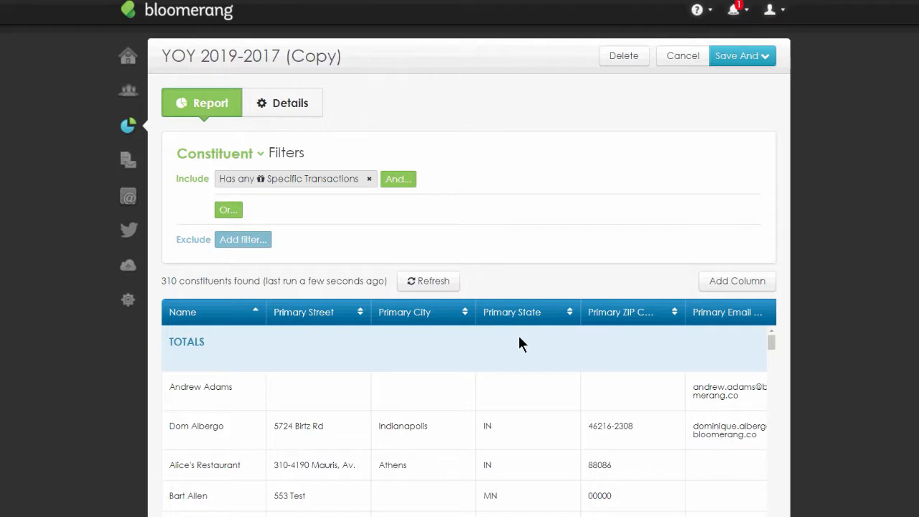
# - Change the copy's include filter to the calculated Sum of the Revenue Amount of Specific Transactions
pyautogui.click(248, 183)
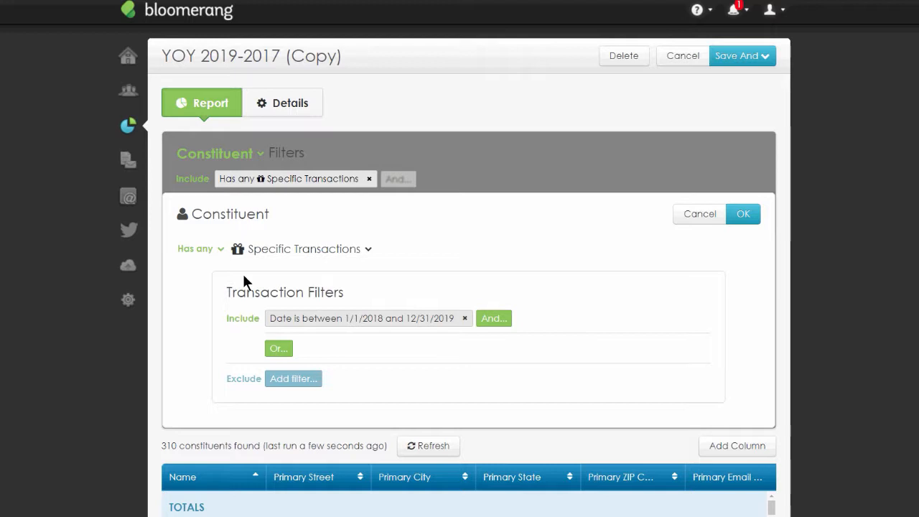
pyautogui.click(215, 249)
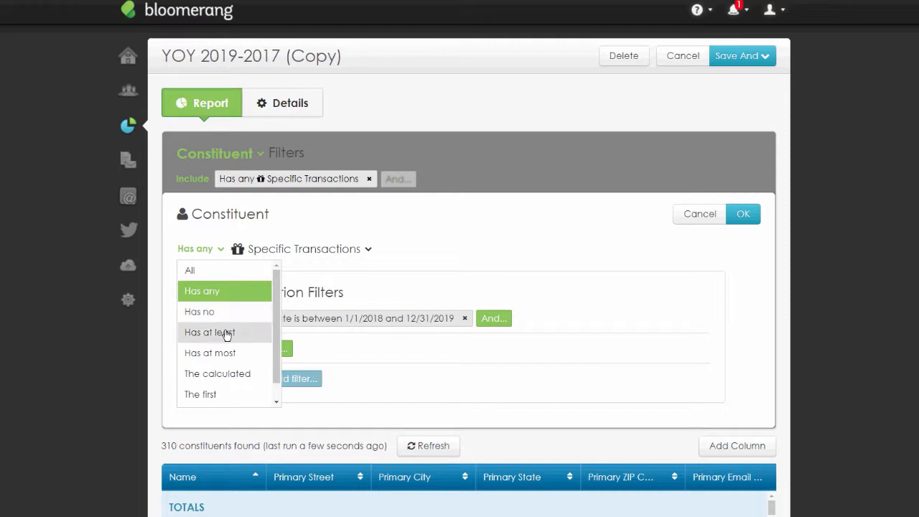
pyautogui.scroll(-2, 244, 320)
pyautogui.scroll(-1, 244, 321)
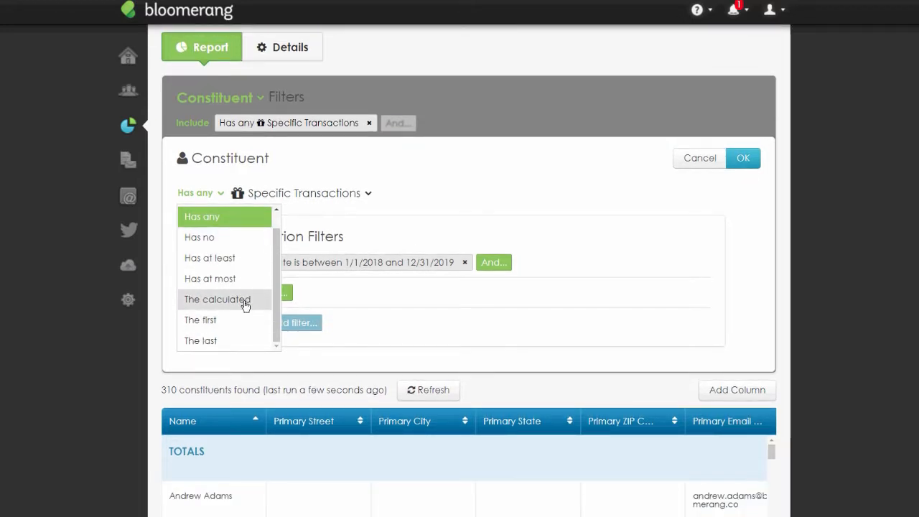
pyautogui.click(245, 301)
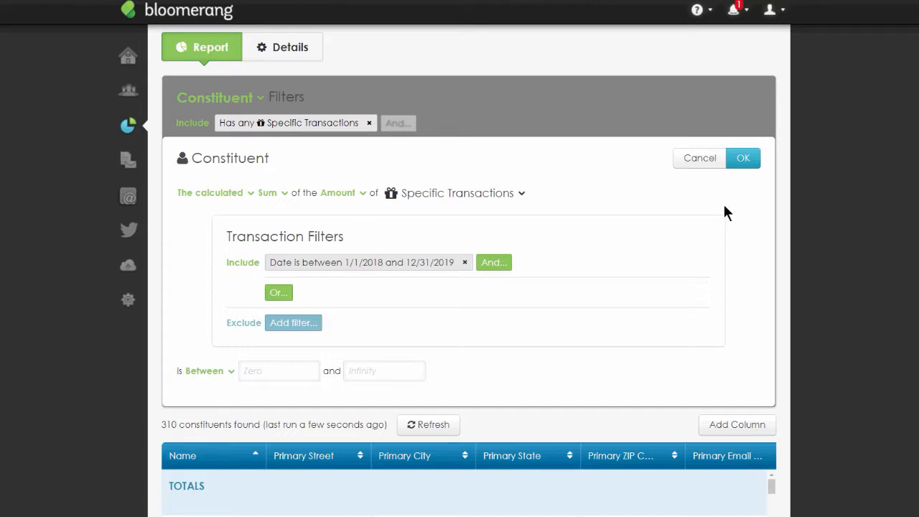
pyautogui.click(364, 194)
pyautogui.scroll(-1, 384, 257)
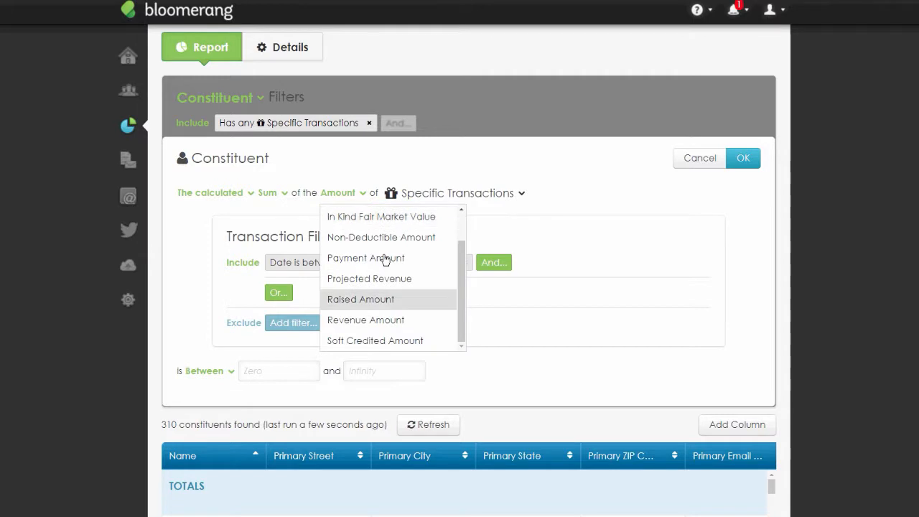
pyautogui.click(383, 321)
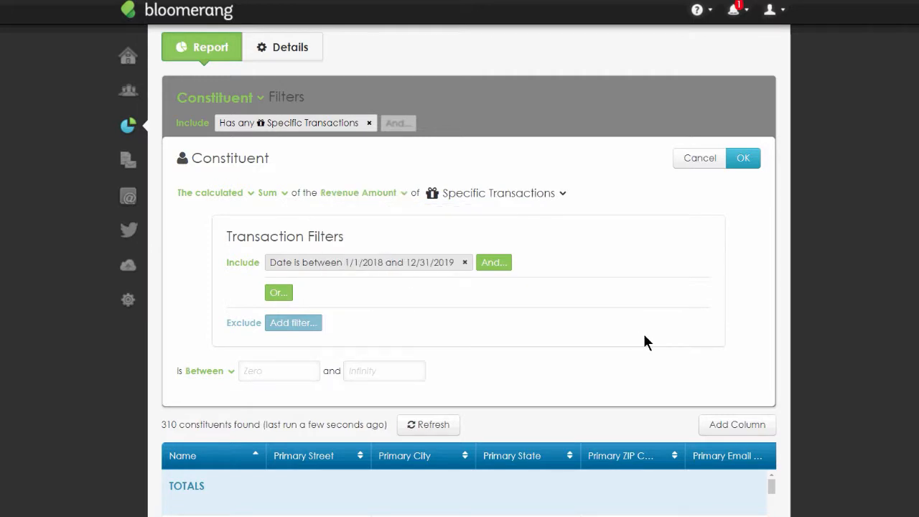
# - Change the transaction date filter's start date to 1/1/2019
pyautogui.click(363, 268)
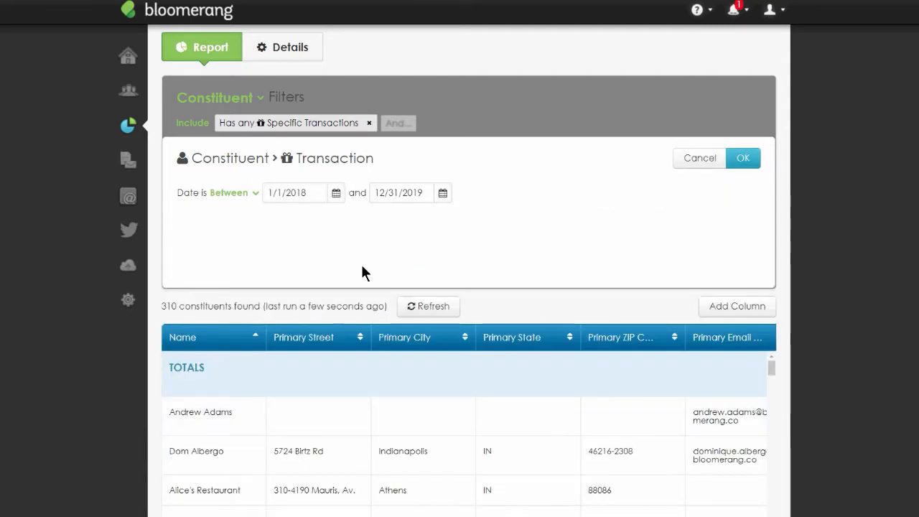
pyautogui.click(306, 192)
pyautogui.press('BackSpace')
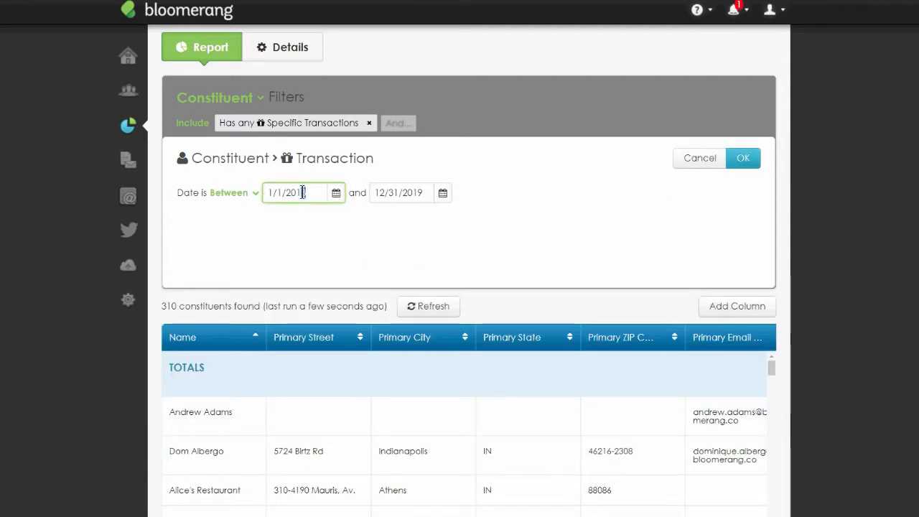
pyautogui.write('9')
pyautogui.click(495, 190)
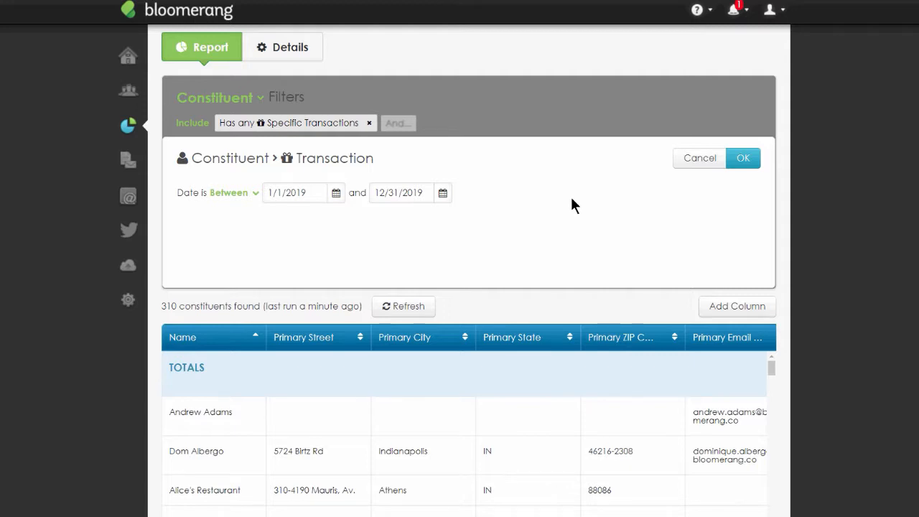
pyautogui.click(743, 160)
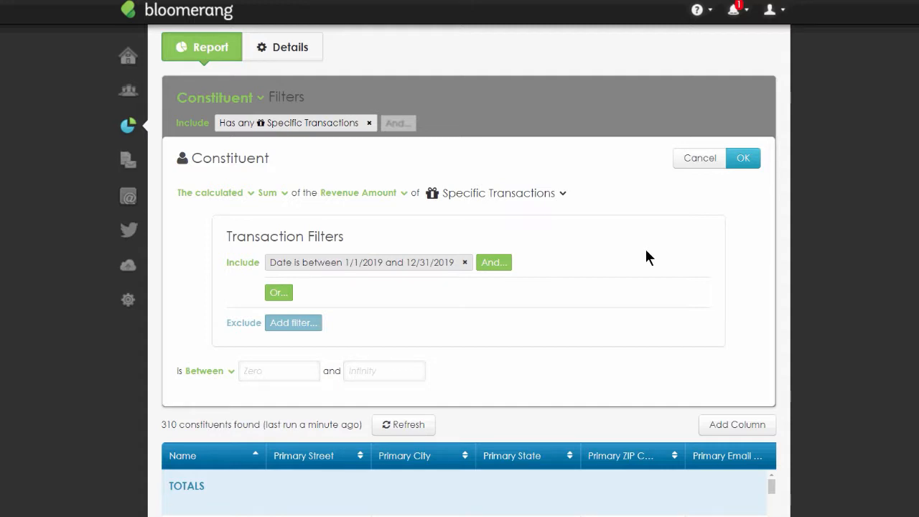
# - Set the minimum of the calculated revenue sum to $250
pyautogui.press('Tab')
pyautogui.write('250')
pyautogui.click(562, 378)
pyautogui.moveTo(277, 370); pyautogui.dragTo(241, 371)
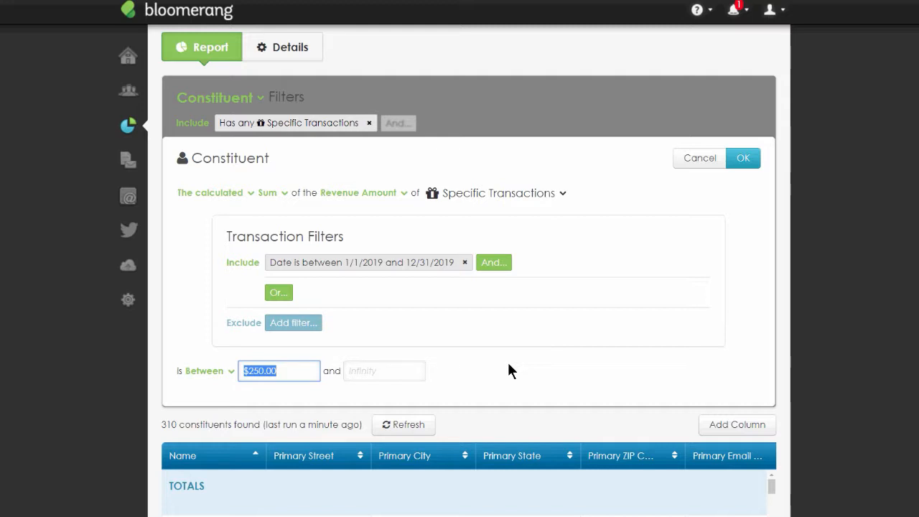
# - Add an Or transaction filter requiring an Amount of at least $250 and confirm it
pyautogui.click(273, 293)
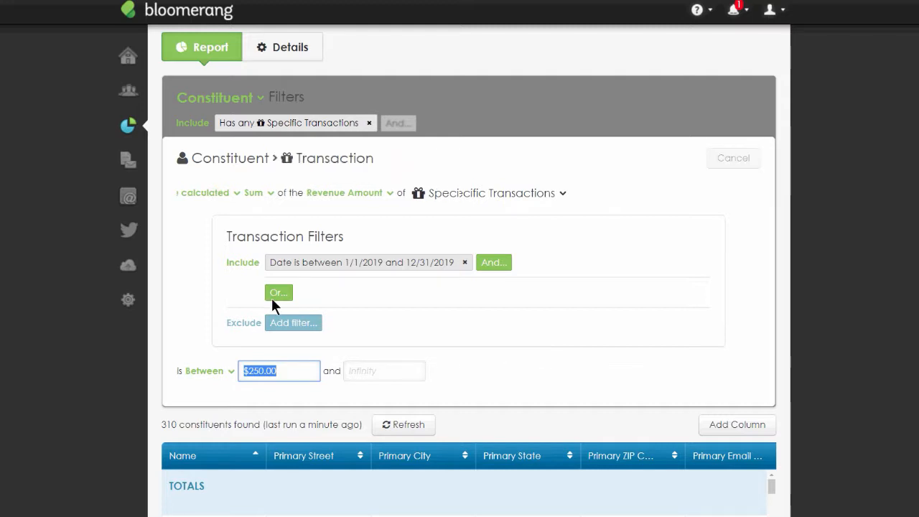
pyautogui.write('Amount')
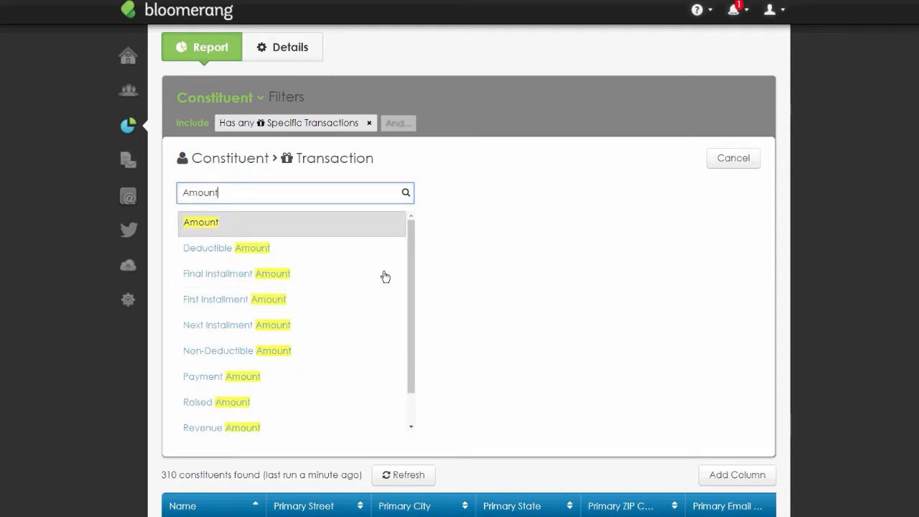
pyautogui.click(204, 223)
pyautogui.write('250')
pyautogui.click(747, 161)
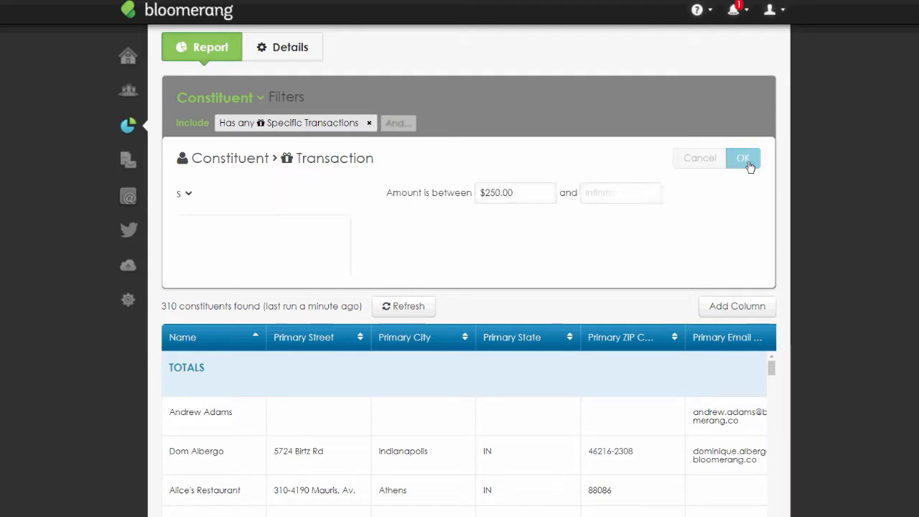
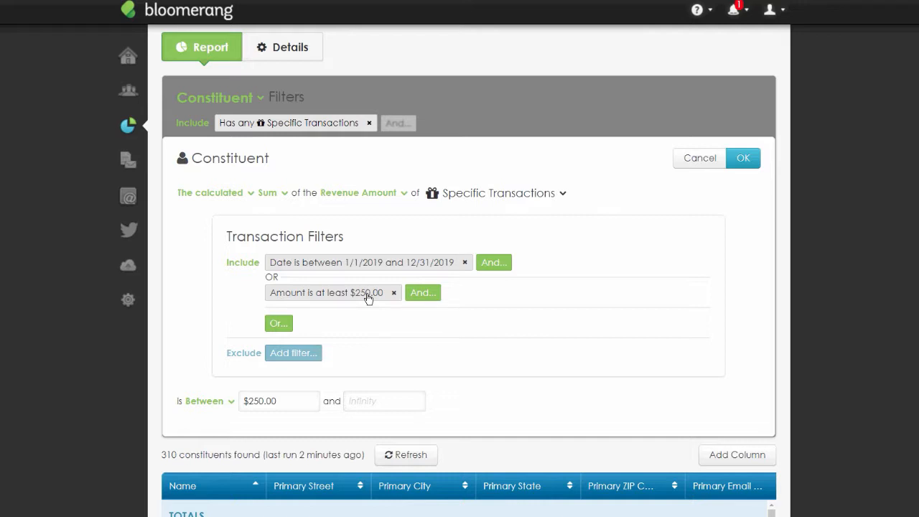
# - Switch the calculated sum to the Deductible Amount of Specific Transactions, remove the Or filter for Amount at least $250.00, and confirm
pyautogui.click(291, 403)
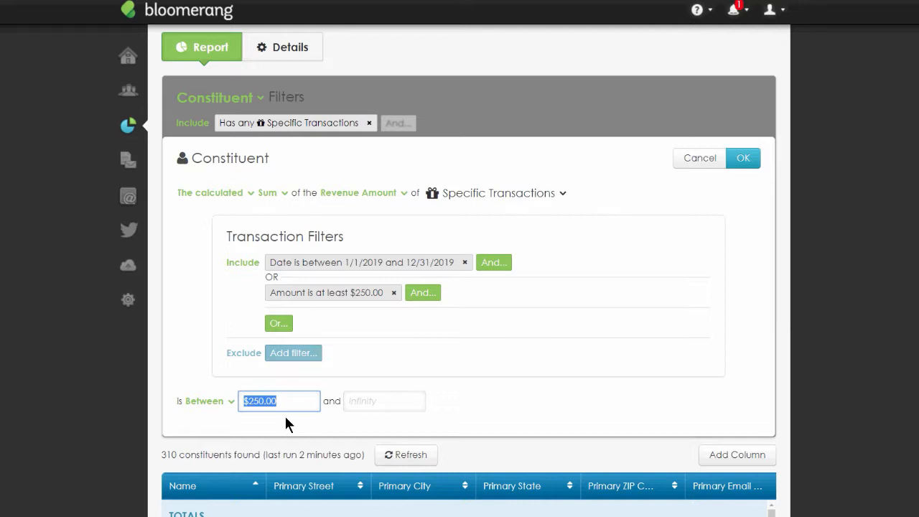
pyautogui.tripleClick(289, 402)
pyautogui.click(301, 427)
pyautogui.moveTo(284, 401); pyautogui.dragTo(240, 401)
pyautogui.click(404, 194)
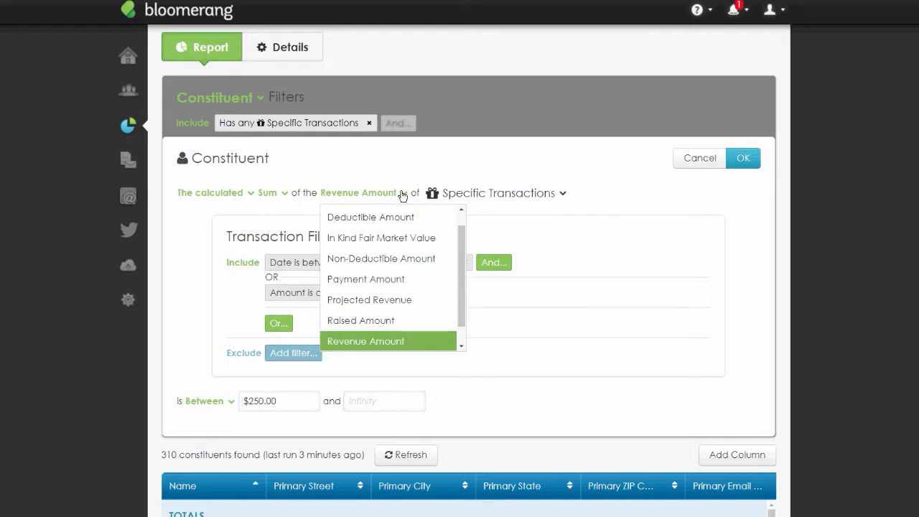
pyautogui.click(410, 217)
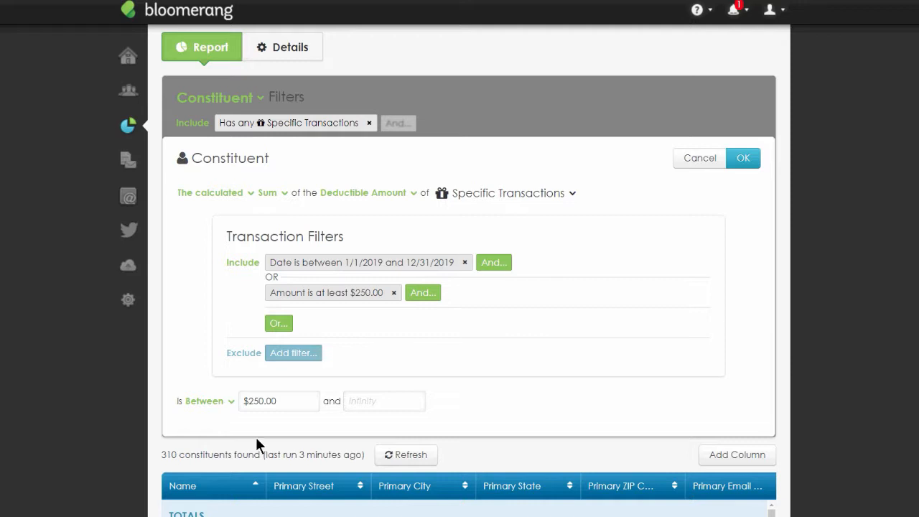
pyautogui.click(394, 293)
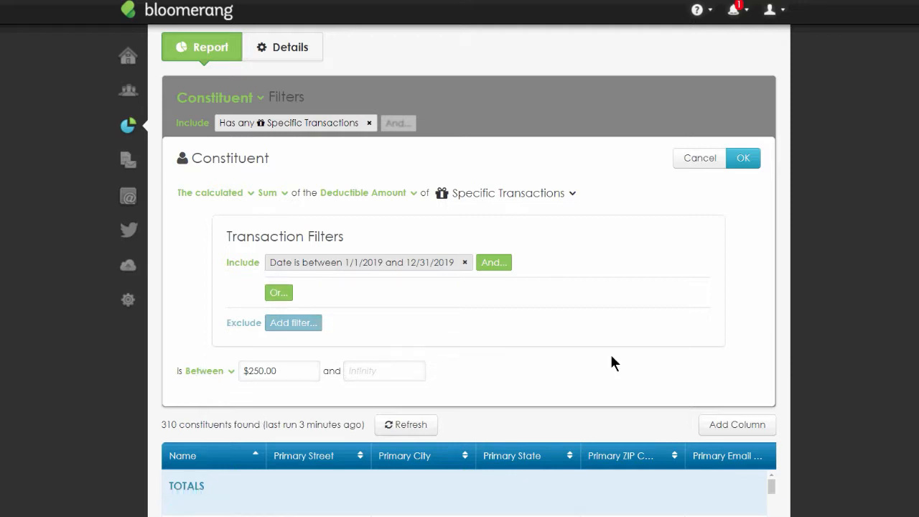
pyautogui.click(743, 159)
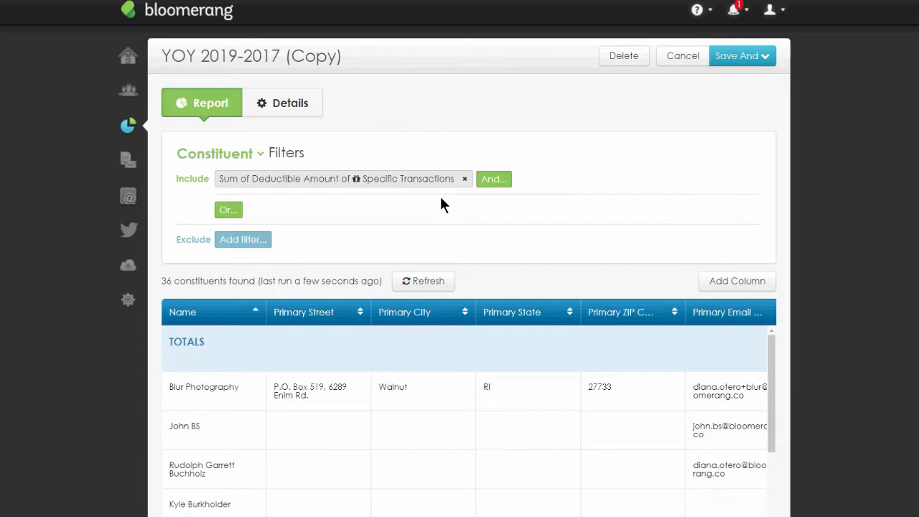
# - Change the 2019 column to show the Sum of the Deductible Amount of the 2019 transactions
pyautogui.scroll(-3, 912, 262)
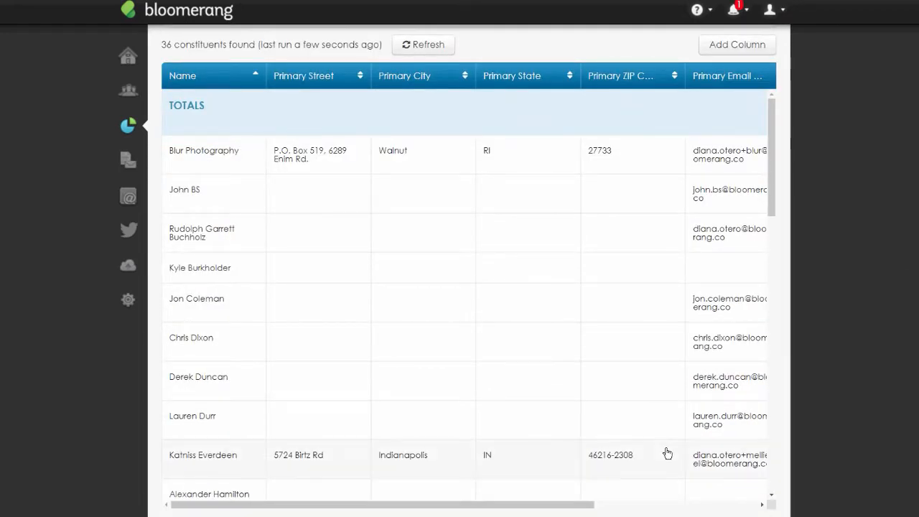
pyautogui.moveTo(560, 510); pyautogui.dragTo(760, 510)
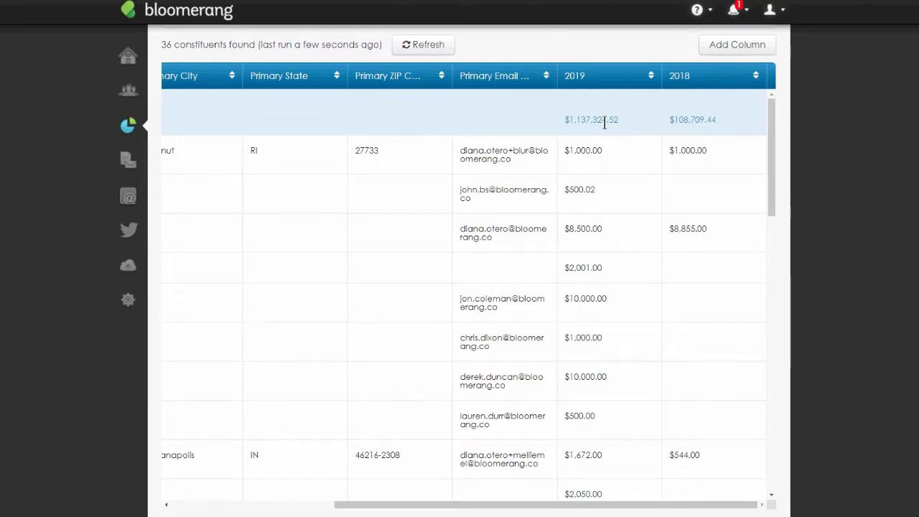
pyautogui.click(710, 75)
pyautogui.click(641, 111)
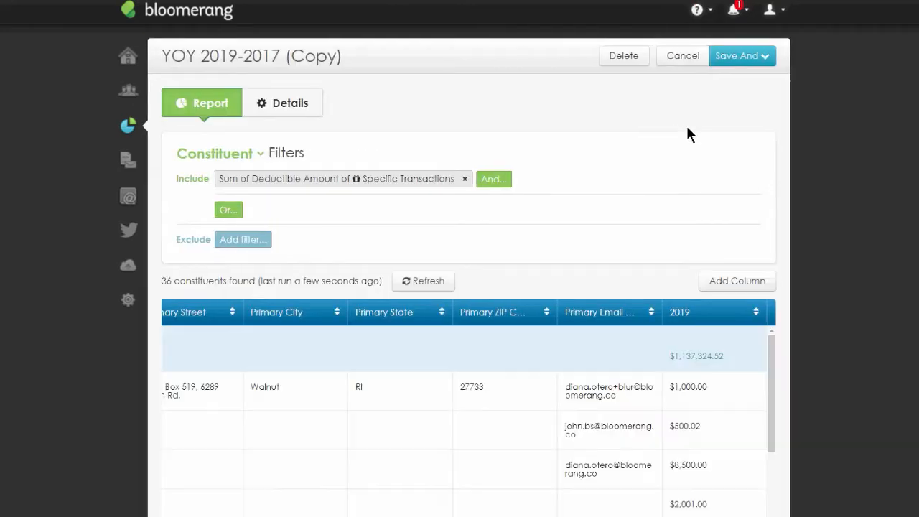
pyautogui.scroll(-3, 912, 263)
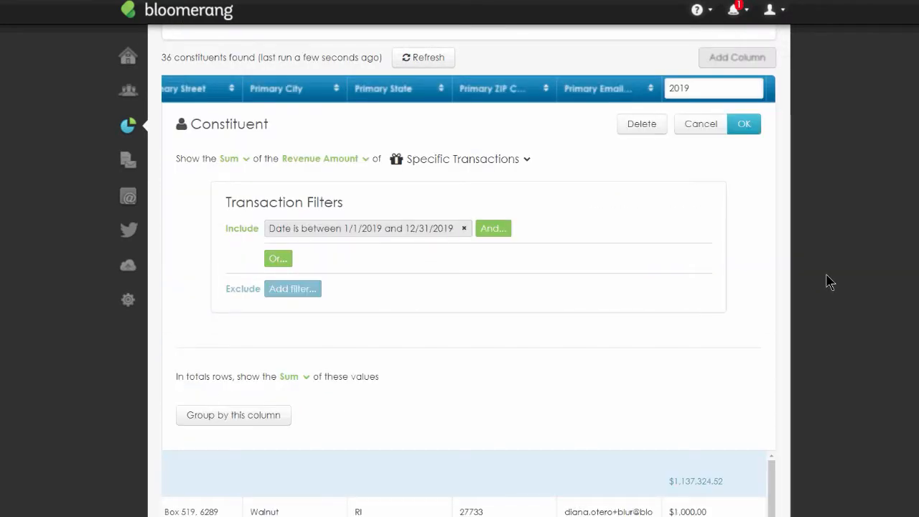
pyautogui.click(366, 164)
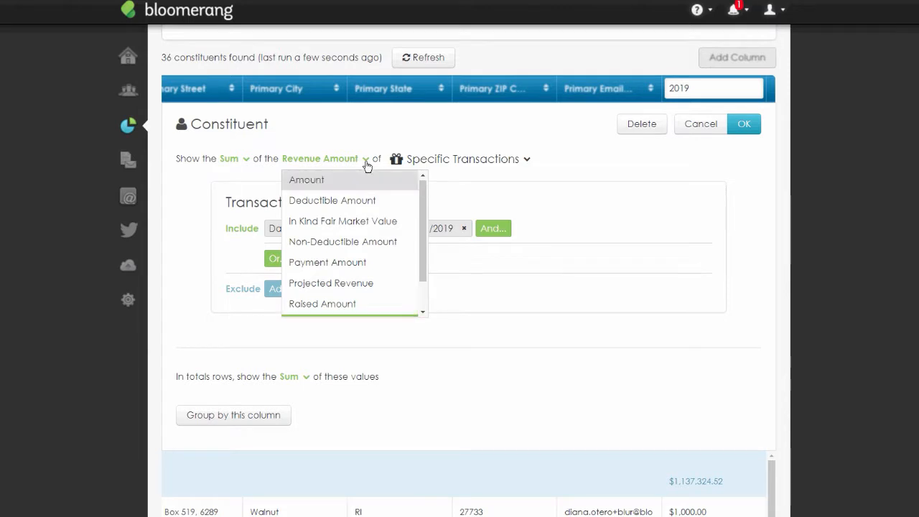
pyautogui.click(372, 211)
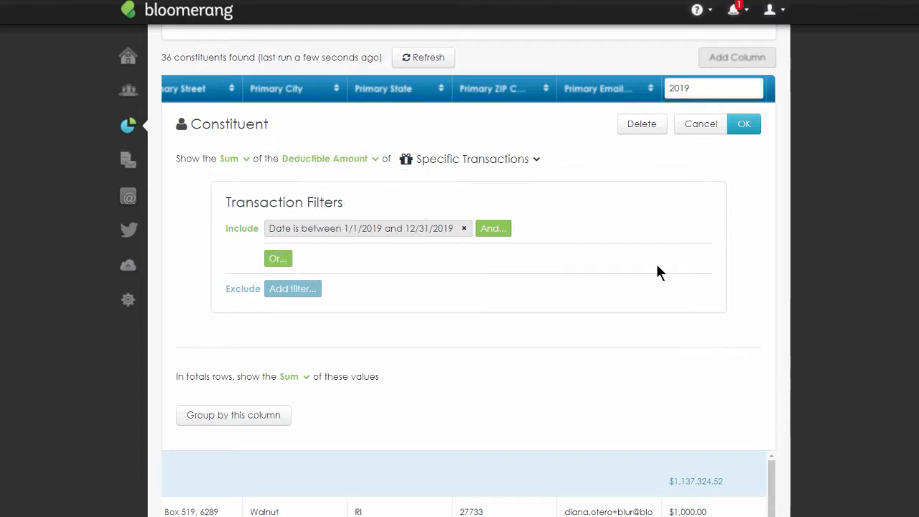
pyautogui.click(745, 128)
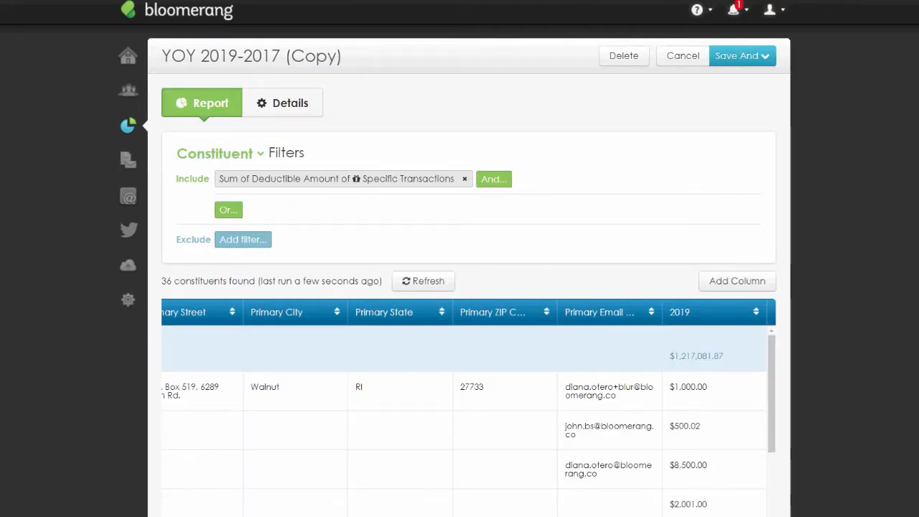
# - Review the filtered donors' 2019 amounts and the include filter's settings
pyautogui.scroll(-3, 715, 446)
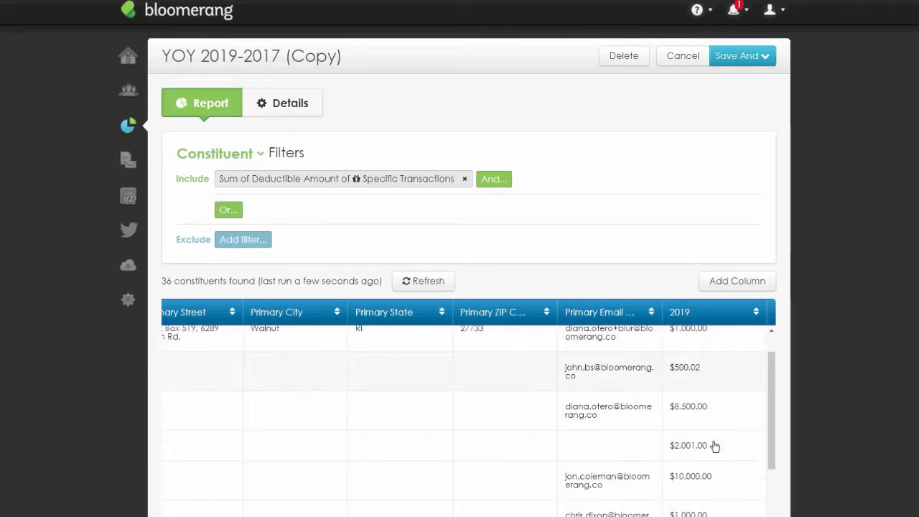
pyautogui.scroll(-5, 715, 445)
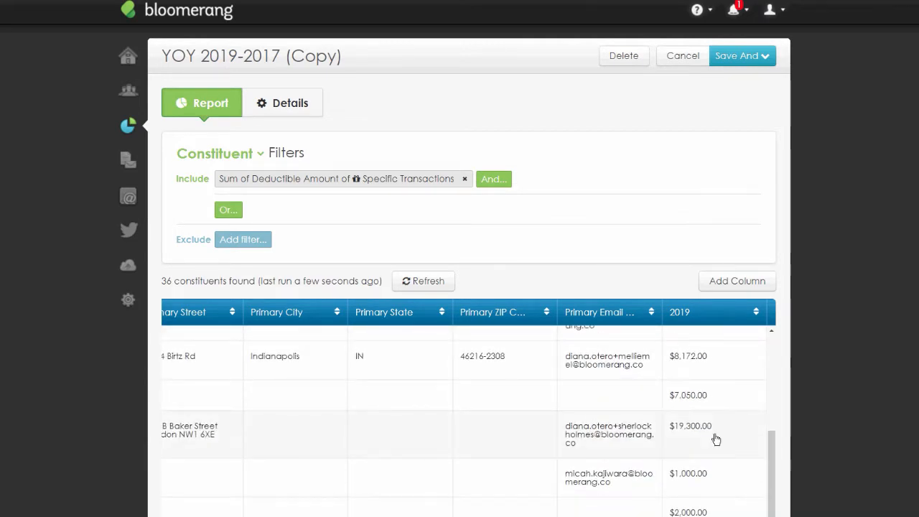
pyautogui.scroll(-5, 716, 439)
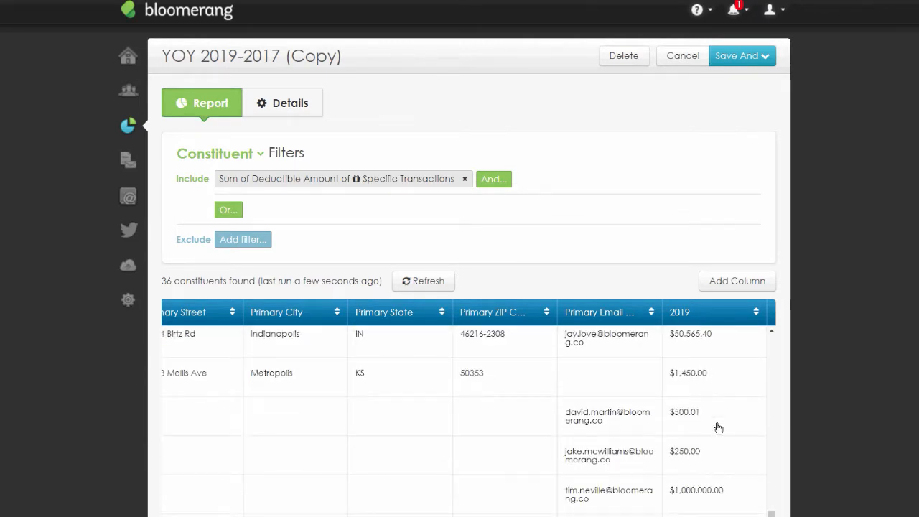
pyautogui.scroll(-2, 718, 428)
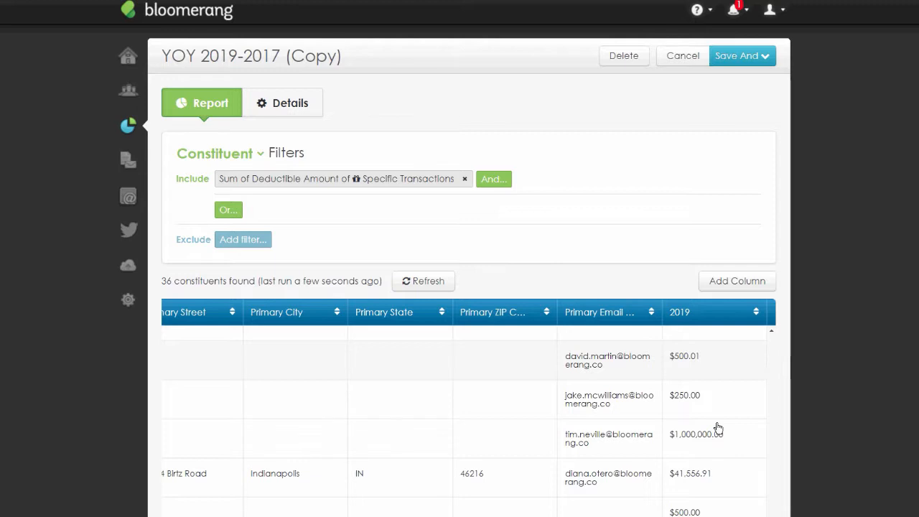
pyautogui.scroll(-3, 718, 428)
pyautogui.scroll(4, 718, 428)
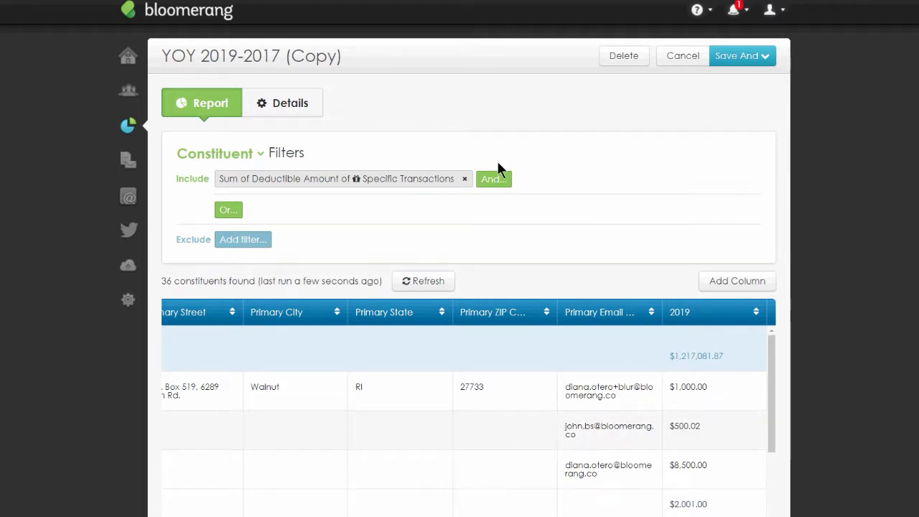
pyautogui.click(327, 191)
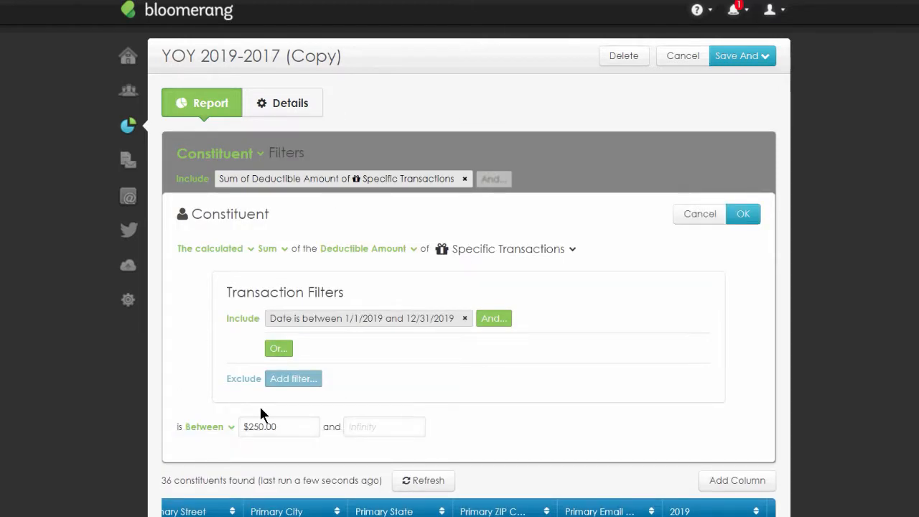
pyautogui.click(751, 214)
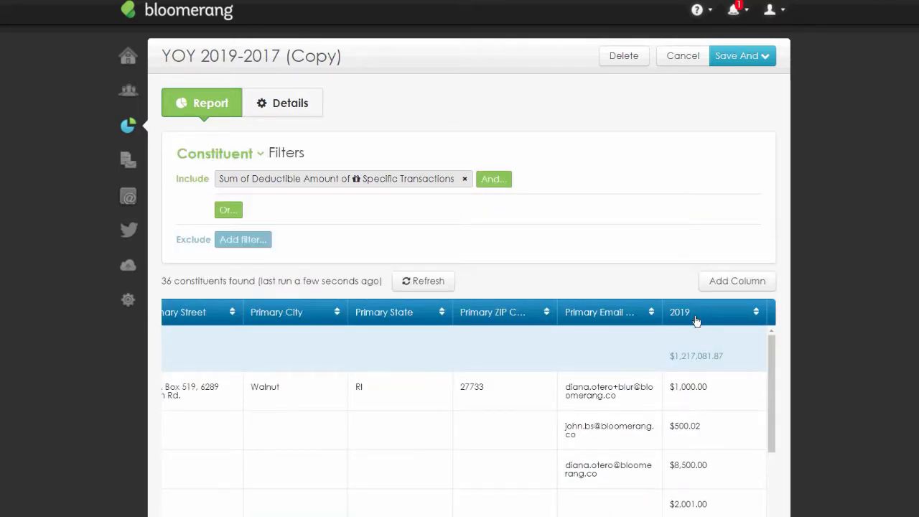
pyautogui.scroll(-2, 800, 349)
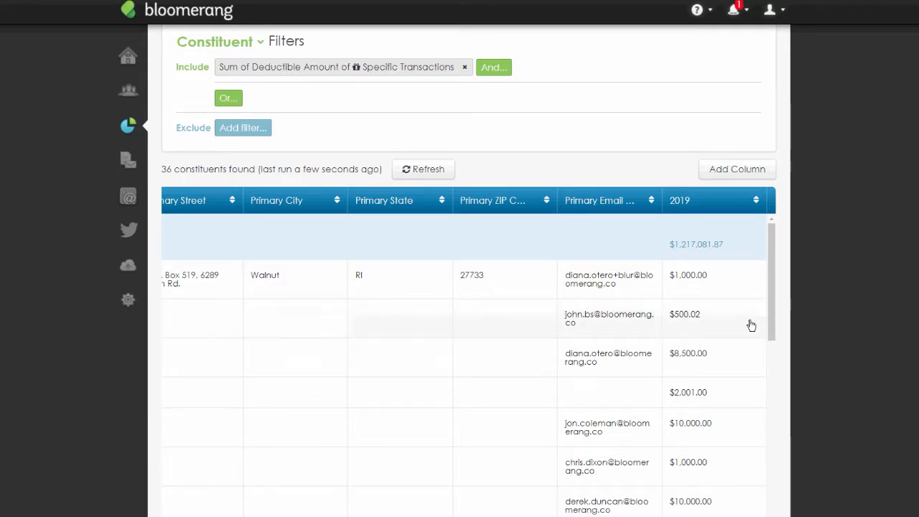
pyautogui.scroll(3, 854, 339)
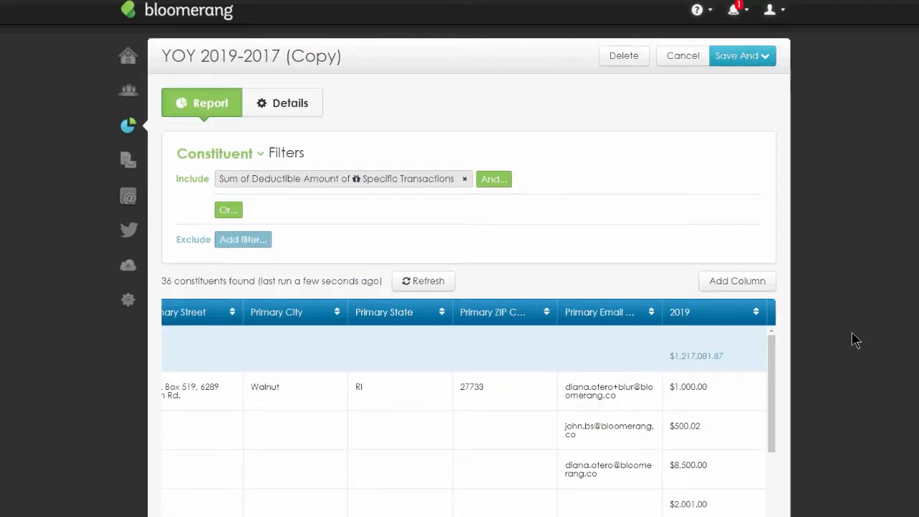
# - Switch the report to list Households instead of Constituents
pyautogui.click(260, 161)
pyautogui.click(239, 196)
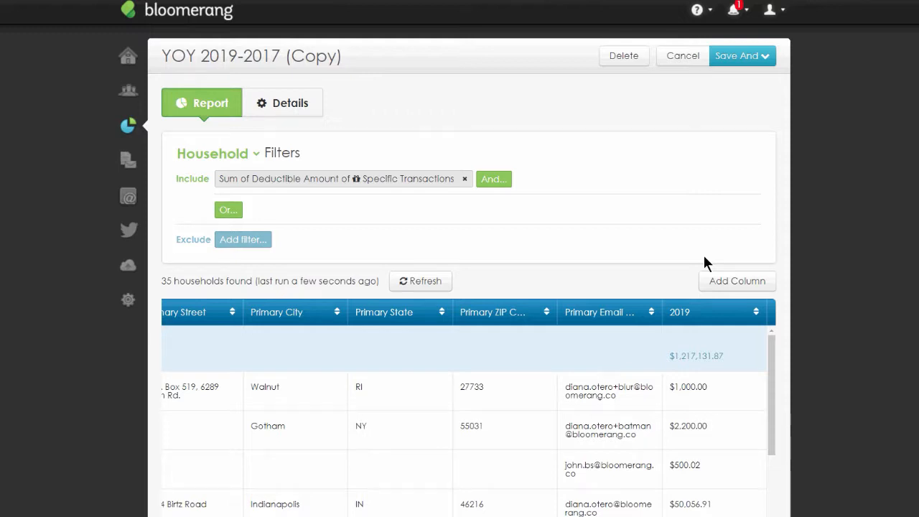
# - Rename the report YE Receipts $250 and up and save it while continuing to edit
pyautogui.click(290, 104)
pyautogui.tripleClick(221, 154)
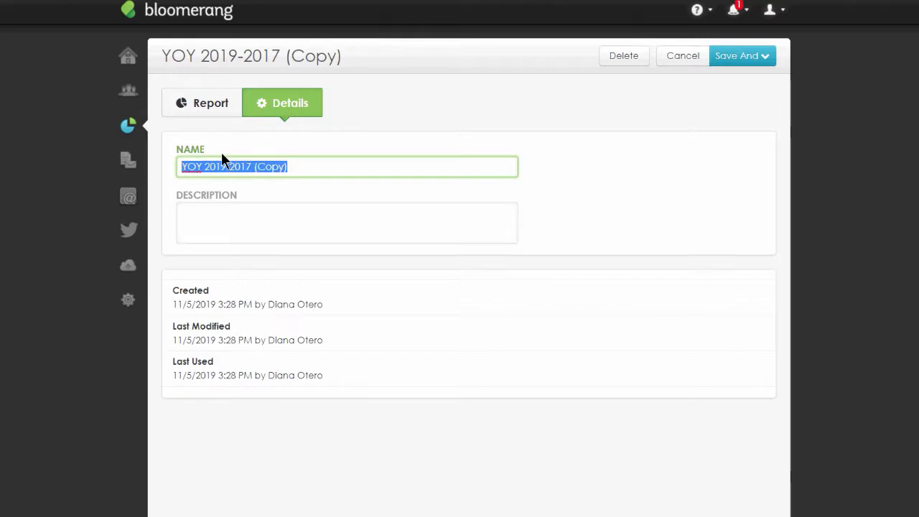
pyautogui.write('YE')
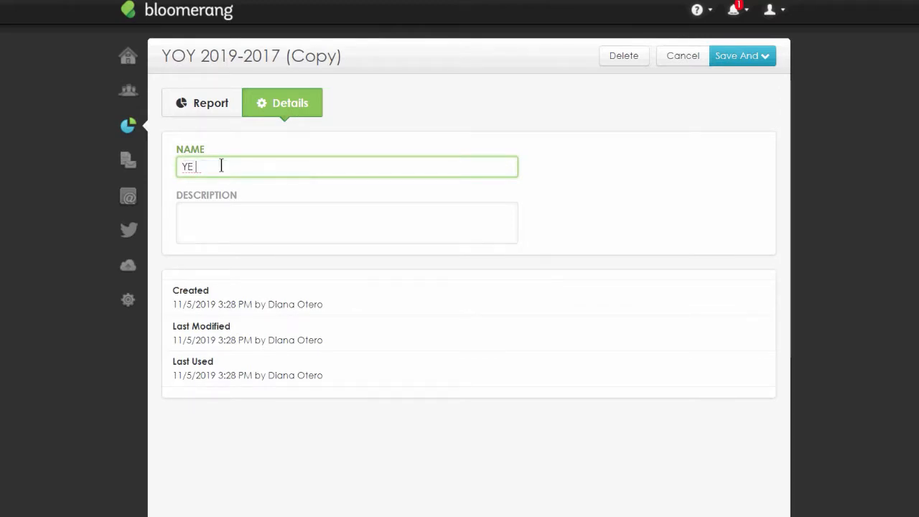
pyautogui.write(' Rcei')
pyautogui.press('BackSpace')
pyautogui.press('BackSpace')
pyautogui.press('BackSpace')
pyautogui.write('eceipts')
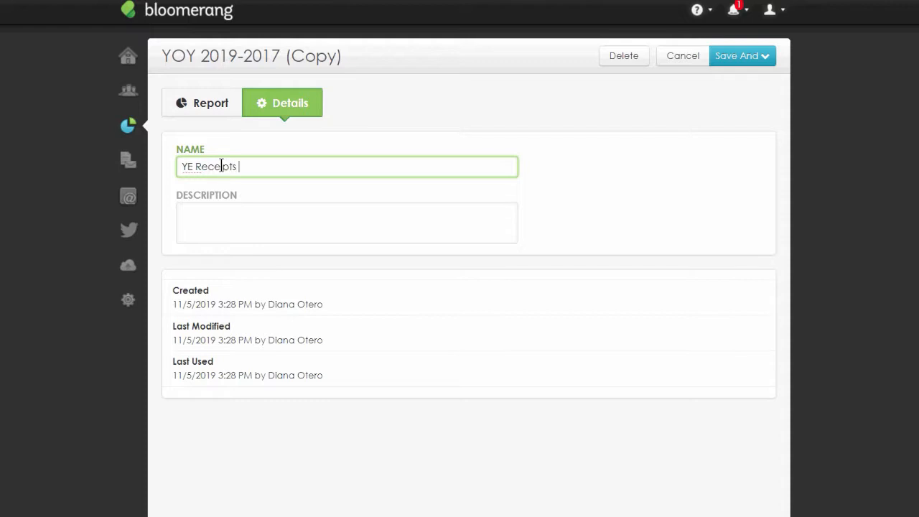
pyautogui.write(' $250 and up')
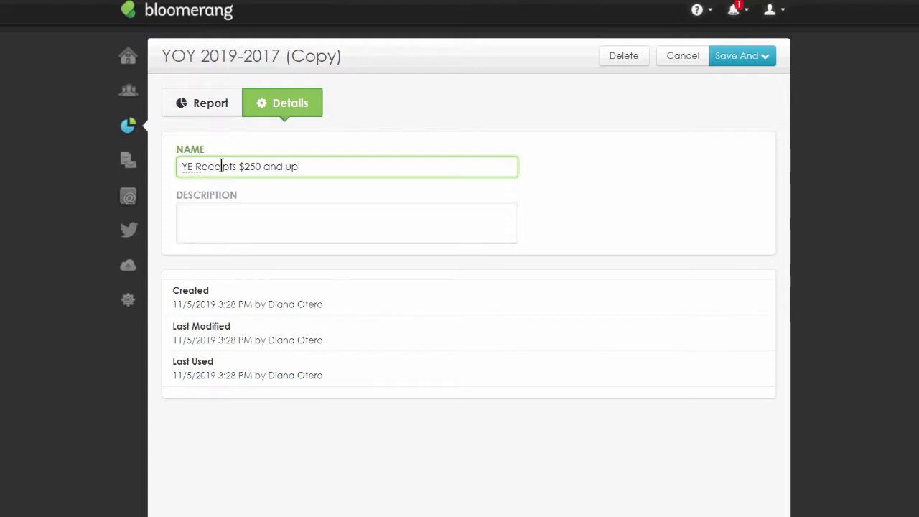
pyautogui.click(745, 57)
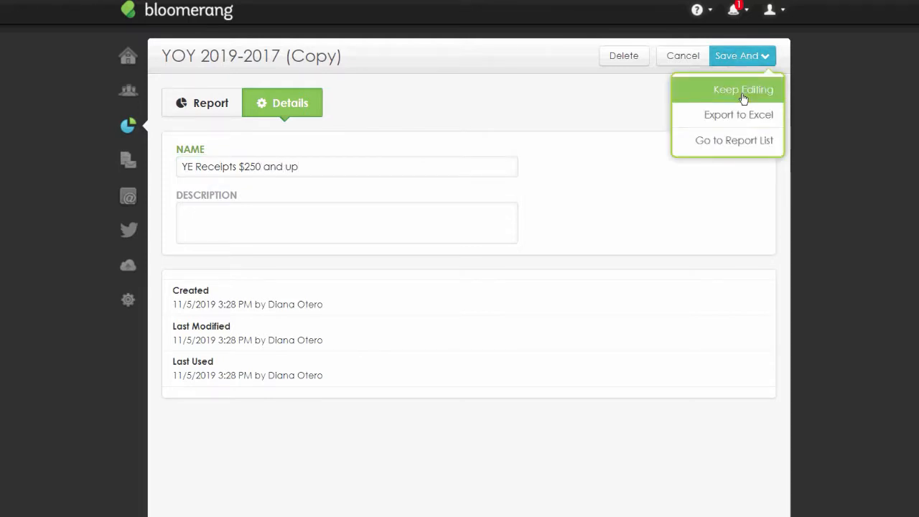
pyautogui.click(743, 90)
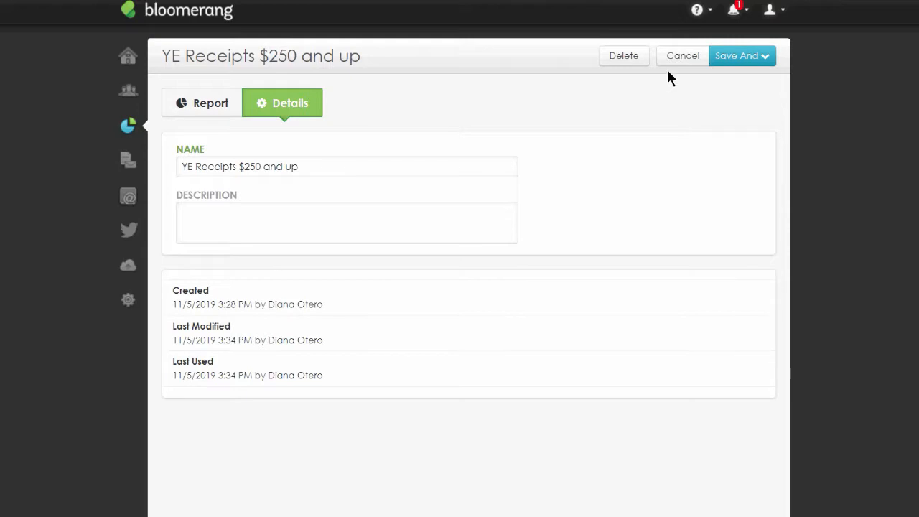
# - Save the report and return to the report list
pyautogui.click(775, 61)
pyautogui.click(740, 141)
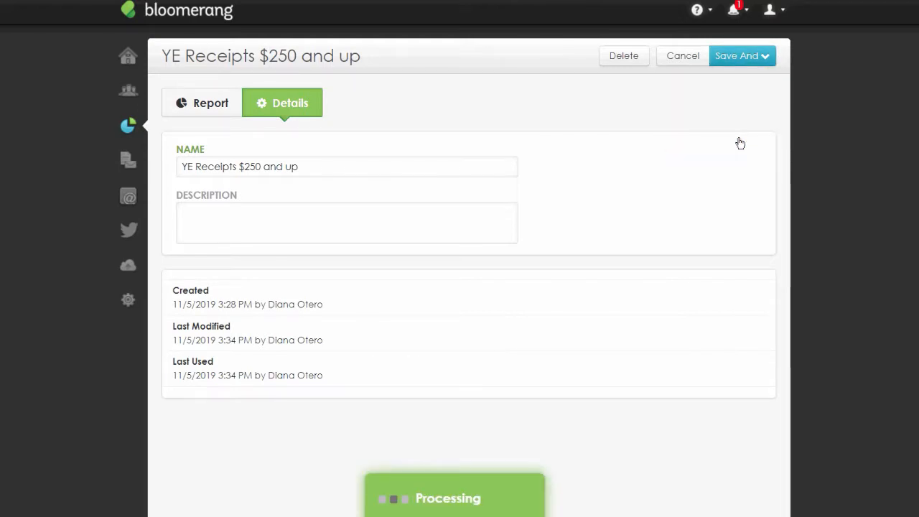
pyautogui.scroll(-1, 538, 242)
pyautogui.scroll(-6, 538, 237)
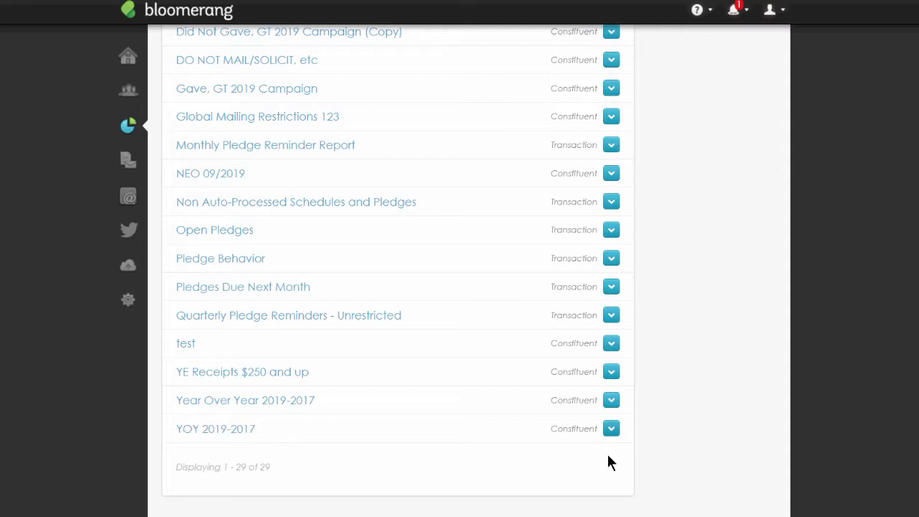
# - Copy the YOY 2019-2017 report and open the new copy to review its yearly columns
pyautogui.click(611, 429)
pyautogui.click(604, 483)
pyautogui.scroll(-4, 396, 362)
pyautogui.scroll(-4, 395, 355)
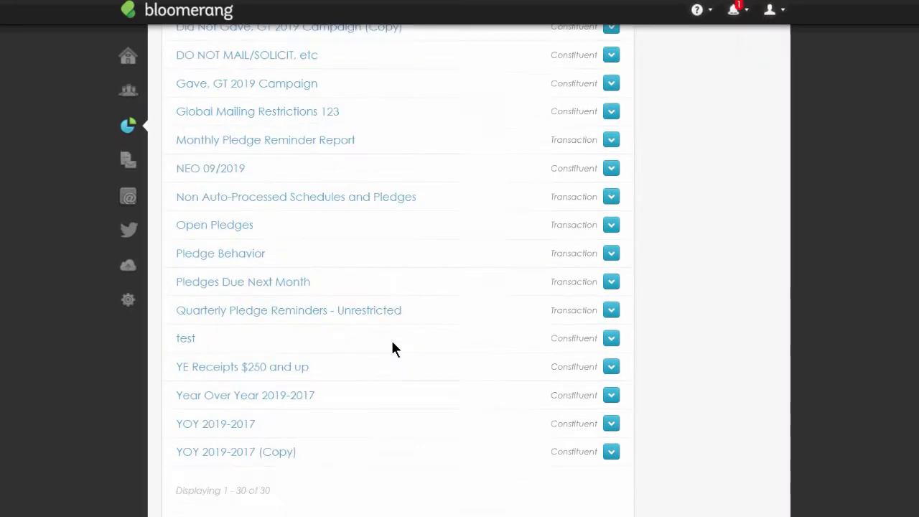
pyautogui.click(236, 429)
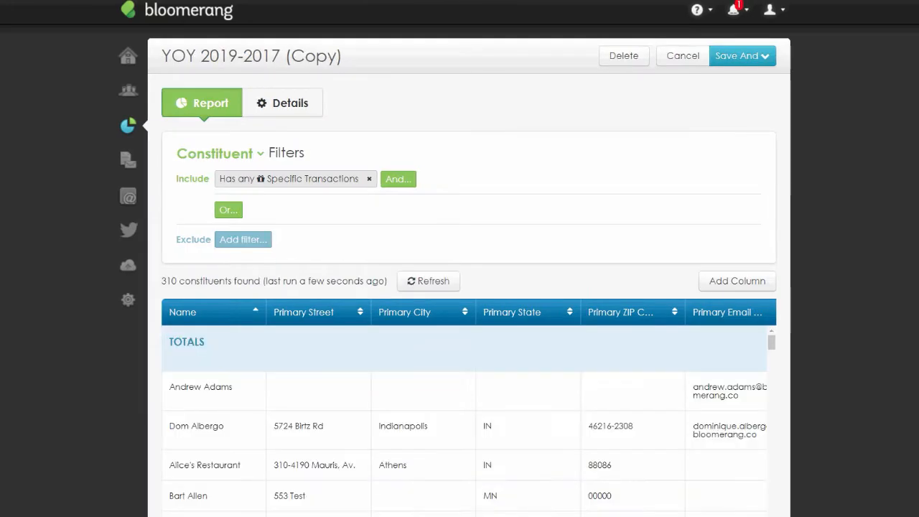
pyautogui.scroll(-3, 848, 394)
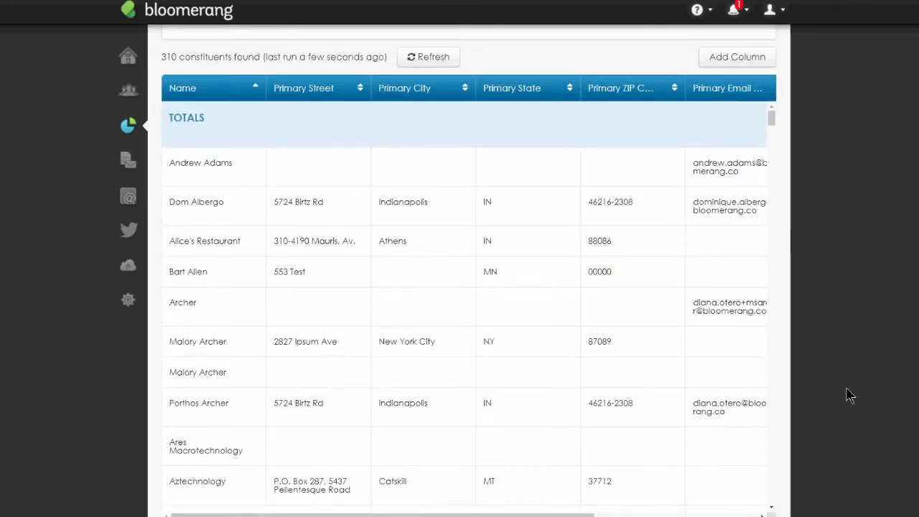
pyautogui.hscroll(5, 512, 509)
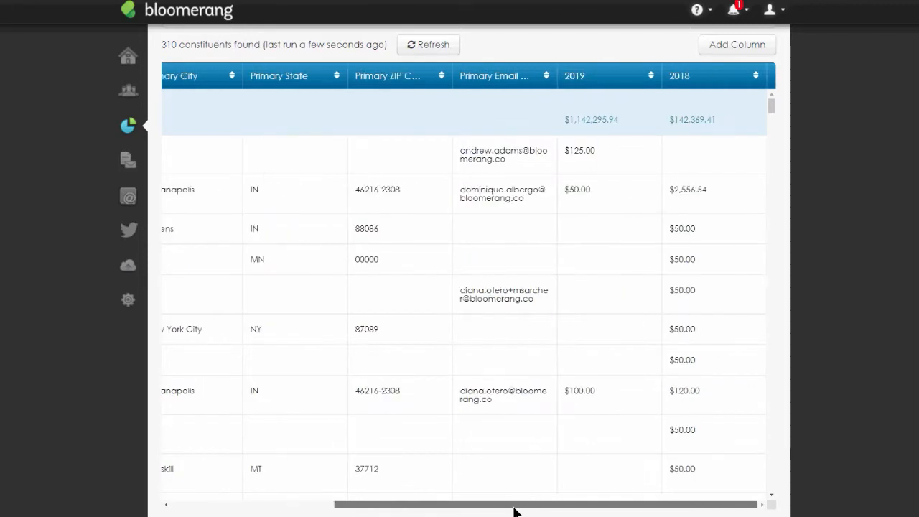
pyautogui.scroll(2, 848, 423)
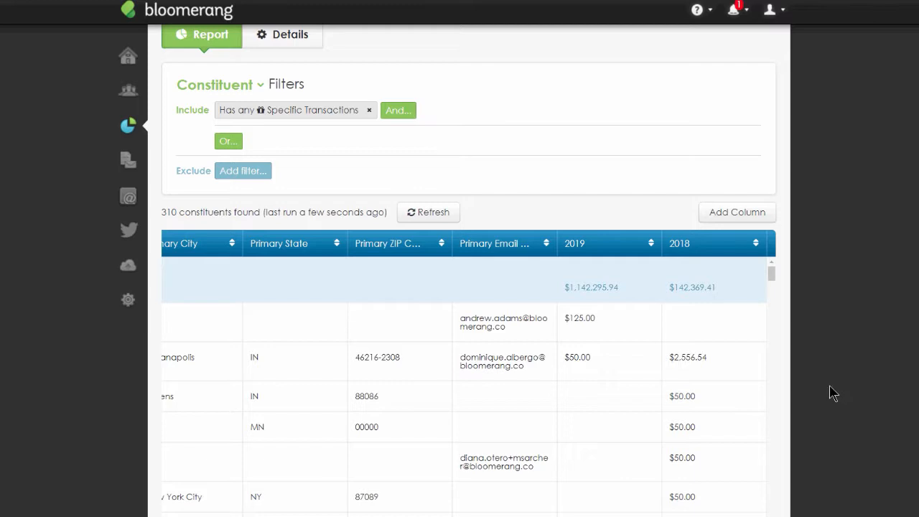
# - Add a column showing the Sum of the Revenue Amount of the constituents' transactions
pyautogui.click(742, 218)
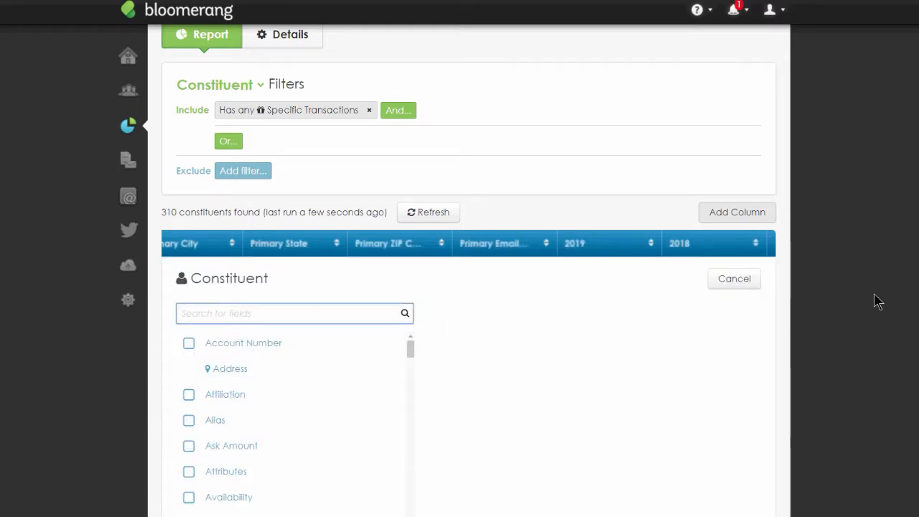
pyautogui.write('has tran')
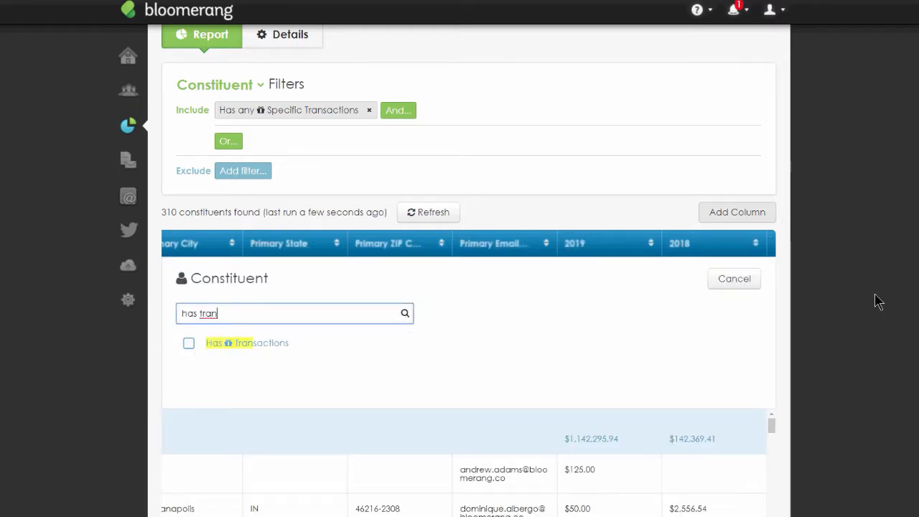
pyautogui.click(287, 344)
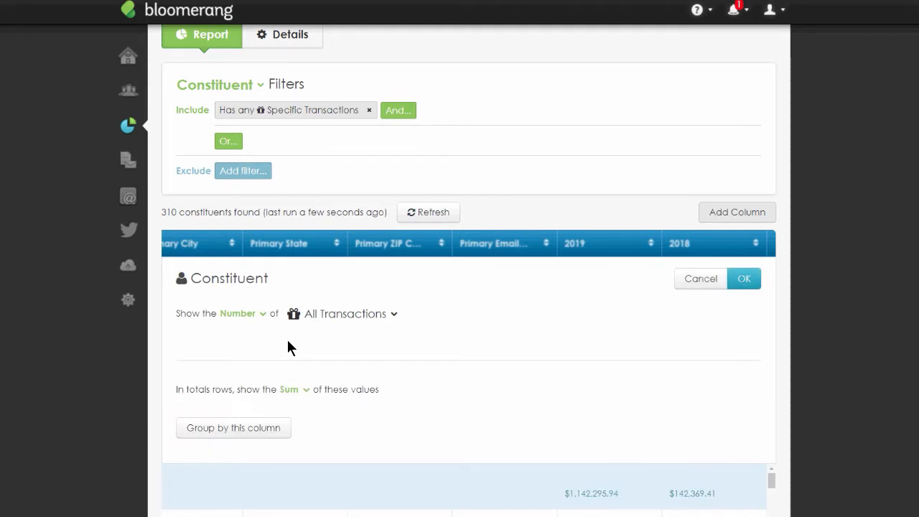
pyautogui.click(263, 314)
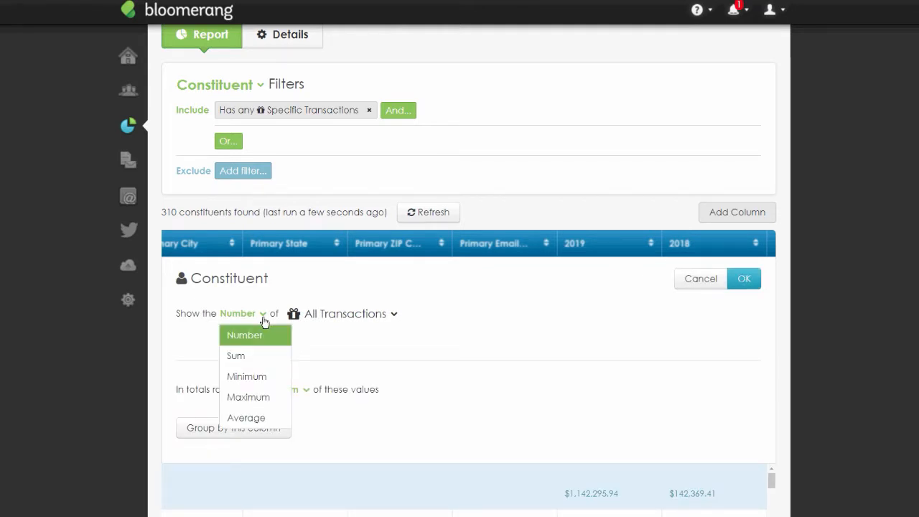
pyautogui.click(267, 355)
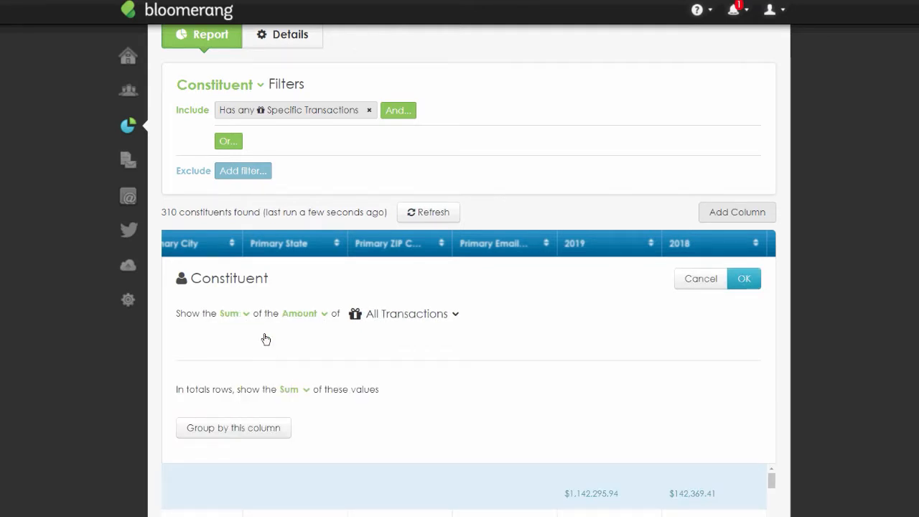
pyautogui.scroll(-3, 335, 351)
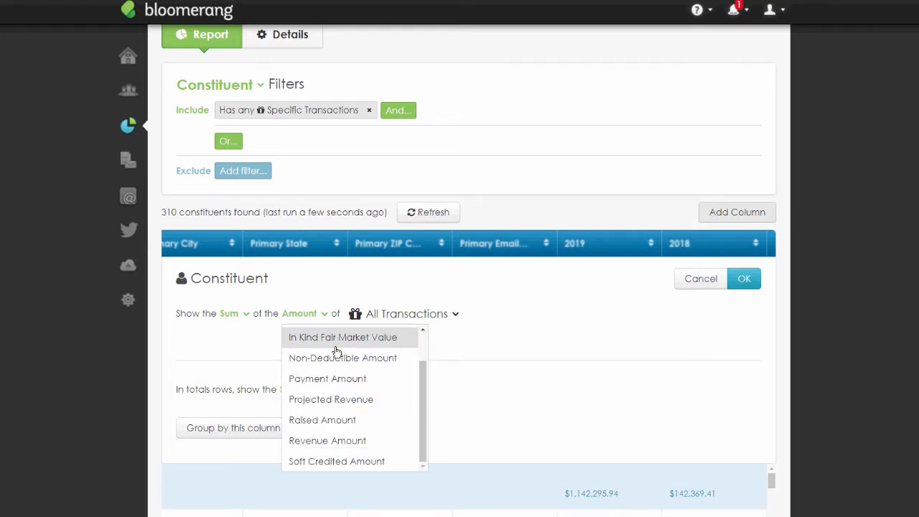
pyautogui.click(358, 435)
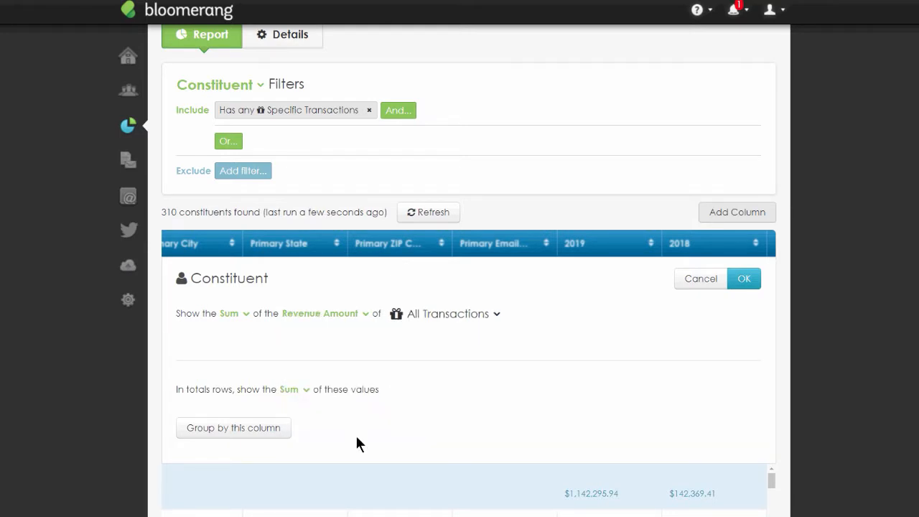
# - Limit the new column to specific transactions dated between 1/1/2017 and 12/31/2017 and confirm it
pyautogui.click(448, 314)
pyautogui.click(466, 363)
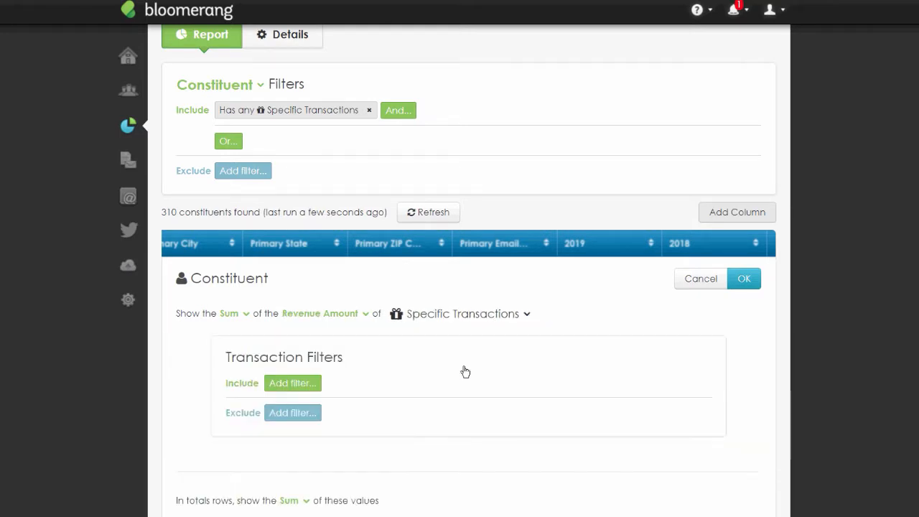
pyautogui.click(295, 380)
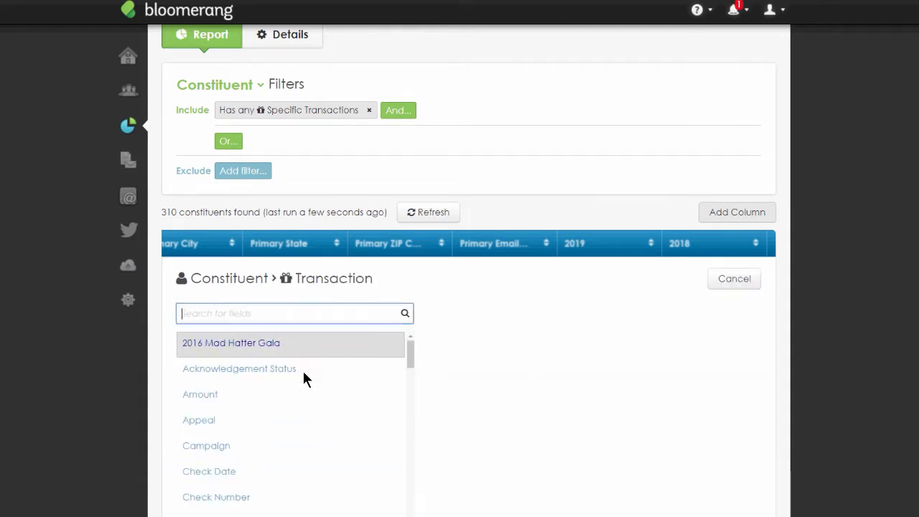
pyautogui.write('date')
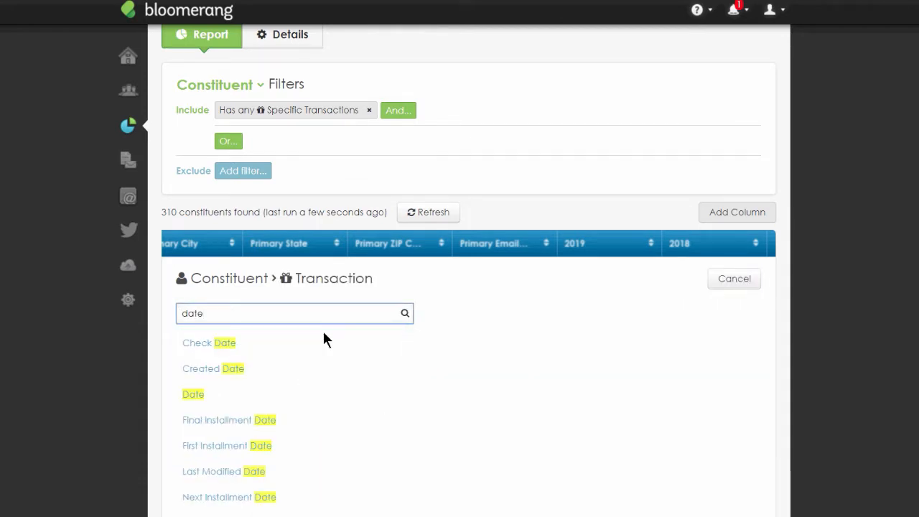
pyautogui.click(202, 396)
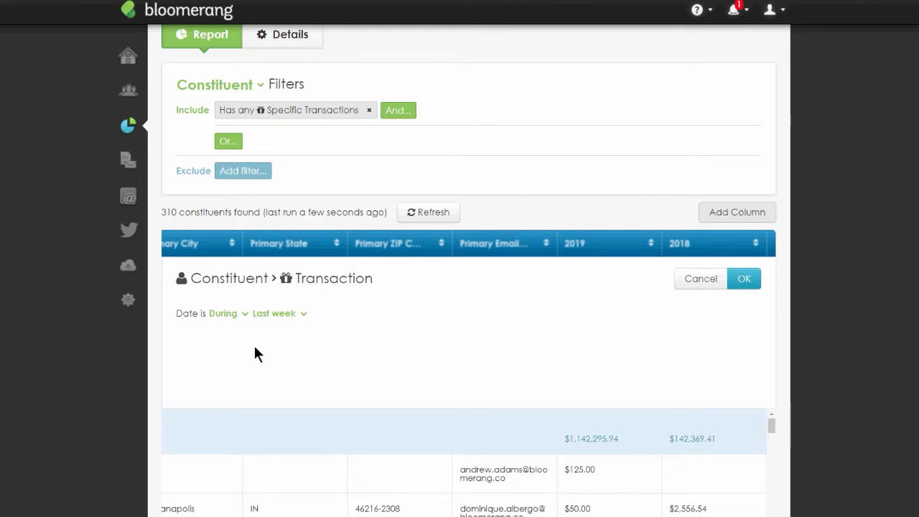
pyautogui.click(224, 314)
pyautogui.click(241, 333)
pyautogui.write('1/1/2017')
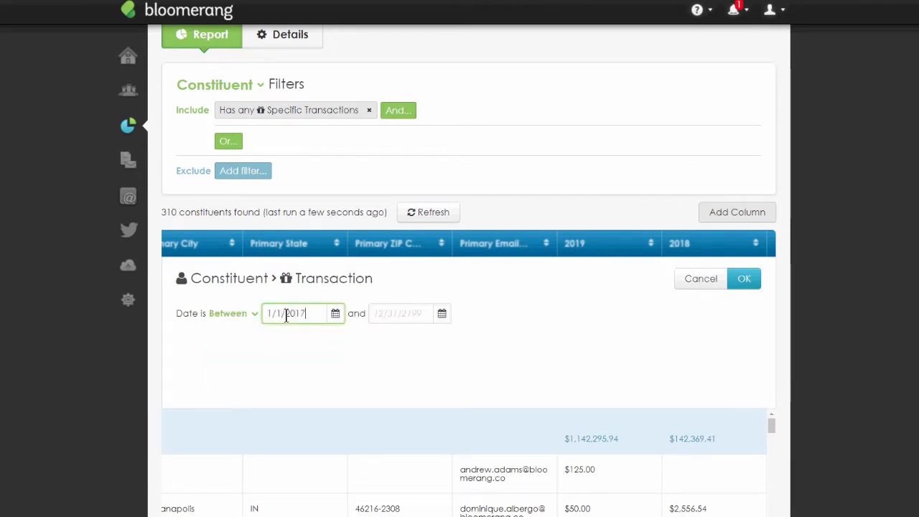
pyautogui.click(402, 319)
pyautogui.write('12/31/')
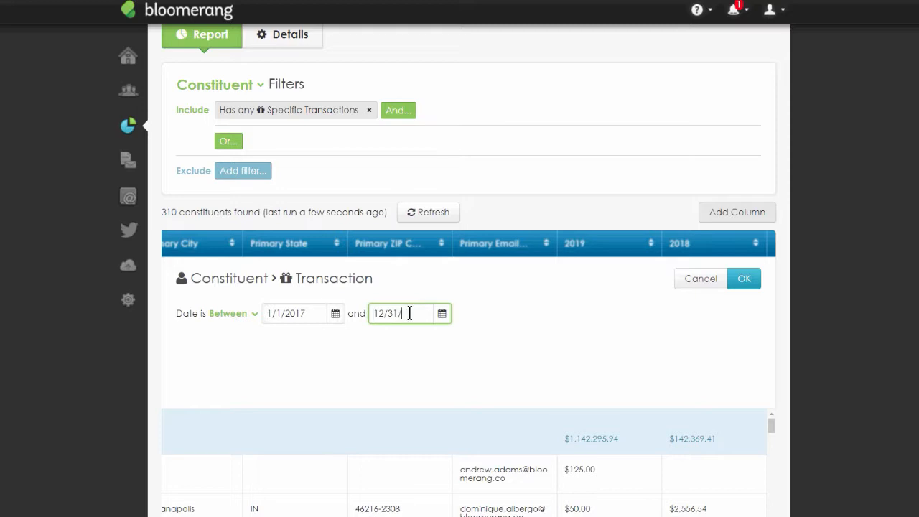
pyautogui.write('2017')
pyautogui.press('Return')
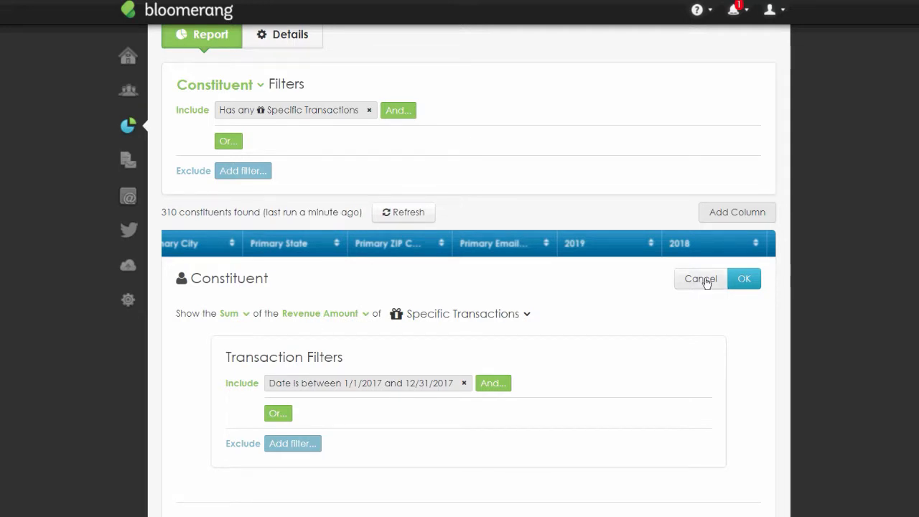
pyautogui.click(744, 279)
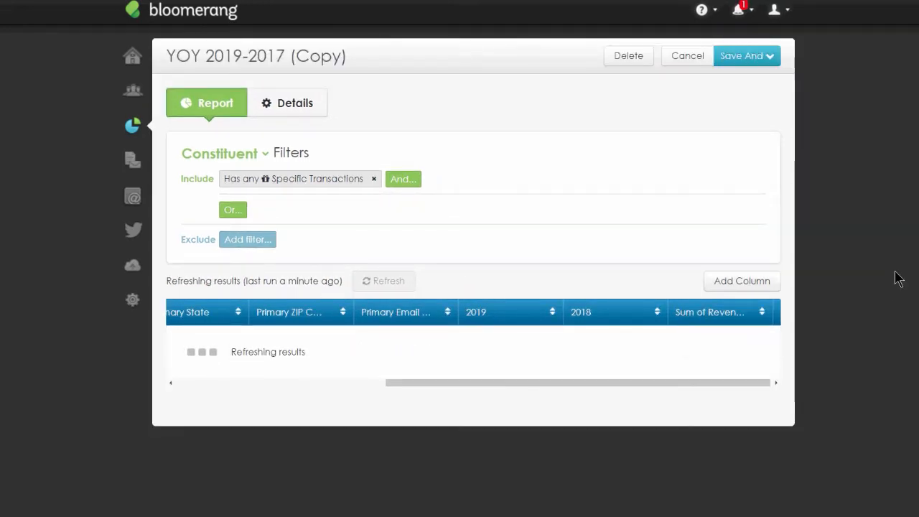
# - Rename the new column's header to 2017
pyautogui.click(731, 323)
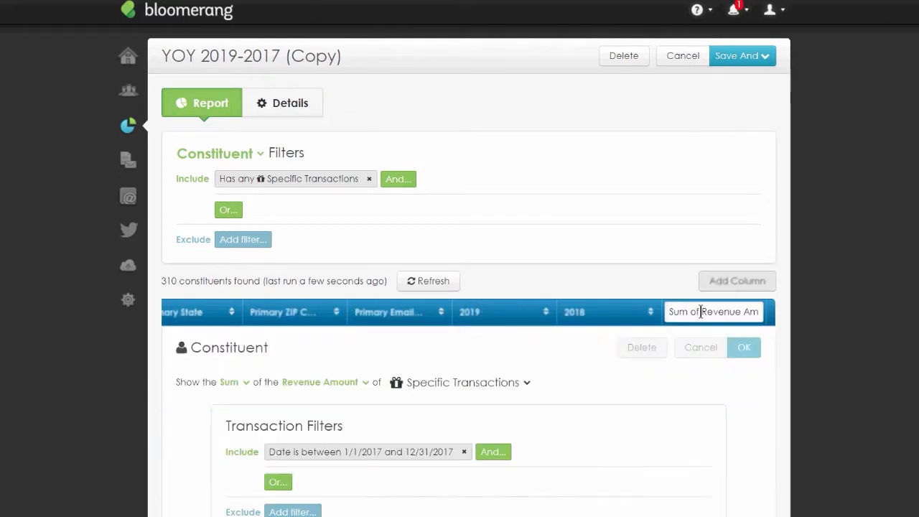
pyautogui.write('2017')
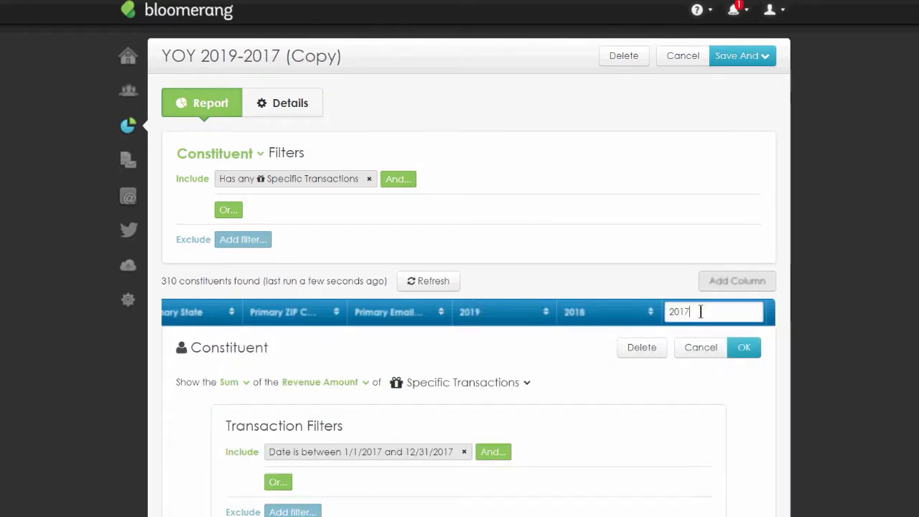
pyautogui.click(744, 347)
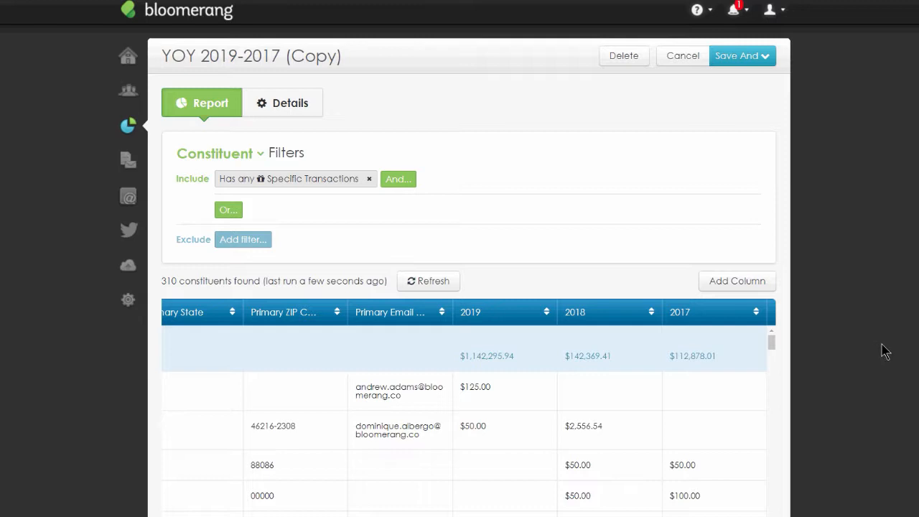
# - Change the report's transaction date filter to start on 1/1/2019 instead of 2018
pyautogui.click(294, 179)
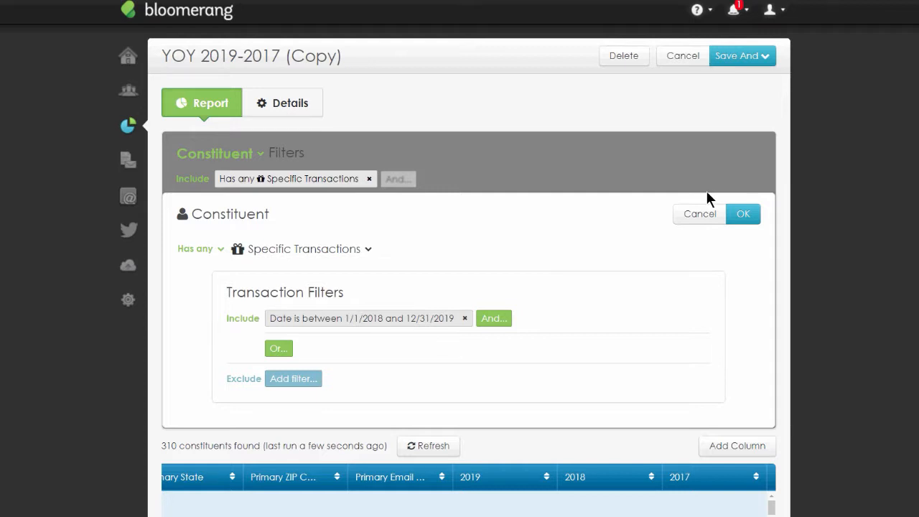
pyautogui.click(370, 321)
pyautogui.moveTo(312, 249); pyautogui.dragTo(305, 248)
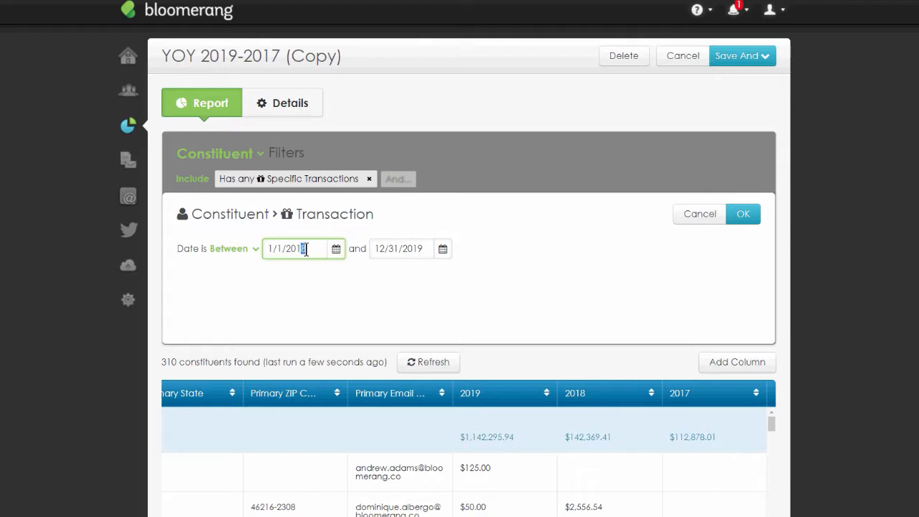
pyautogui.write('9')
pyautogui.click(740, 219)
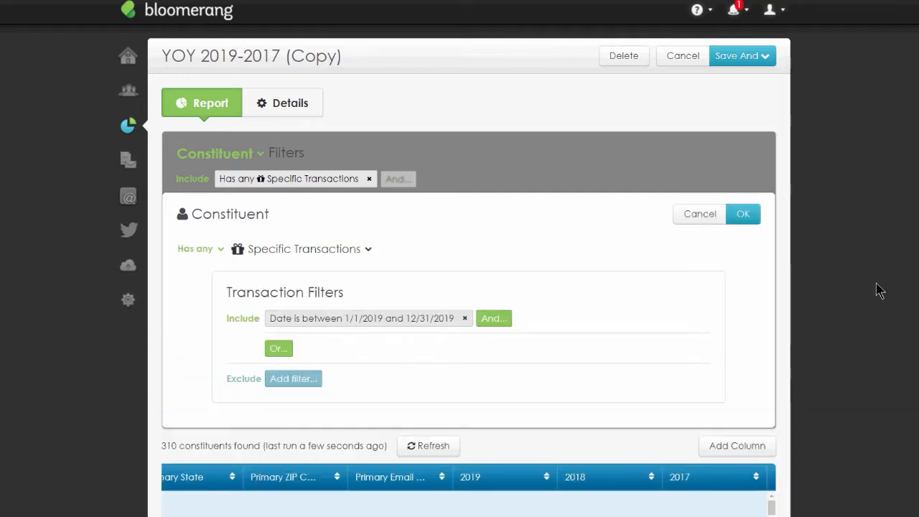
pyautogui.click(754, 215)
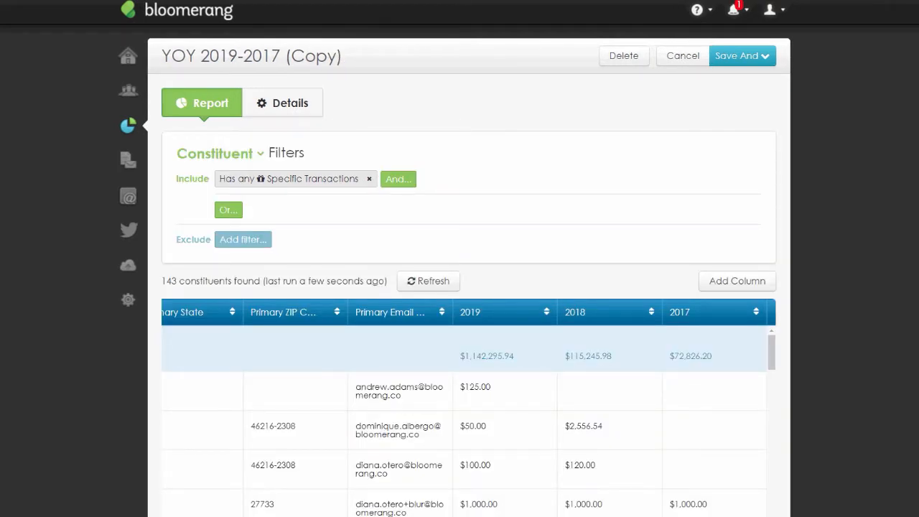
# - Scroll through the report rows to review the yearly amounts per constituent
pyautogui.scroll(-5, 862, 308)
pyautogui.scroll(-10, 534, 250)
pyautogui.scroll(-10, 535, 252)
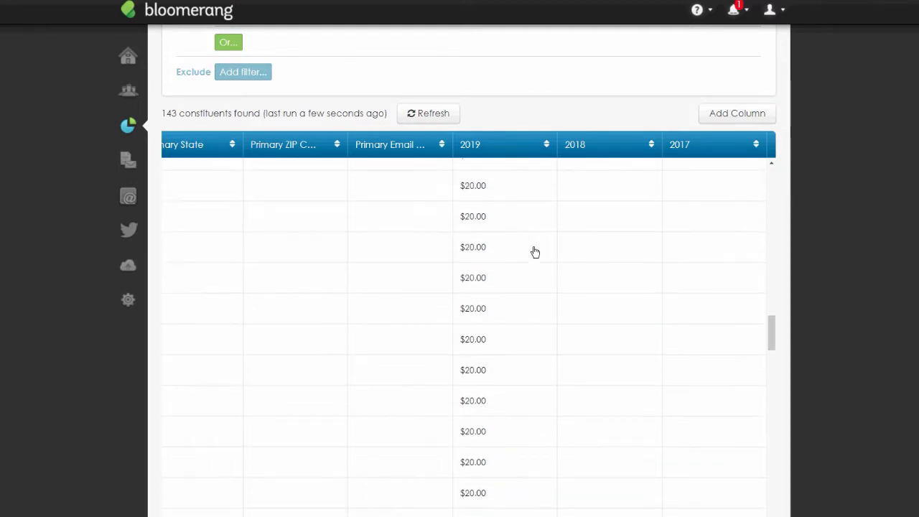
pyautogui.scroll(8, 535, 251)
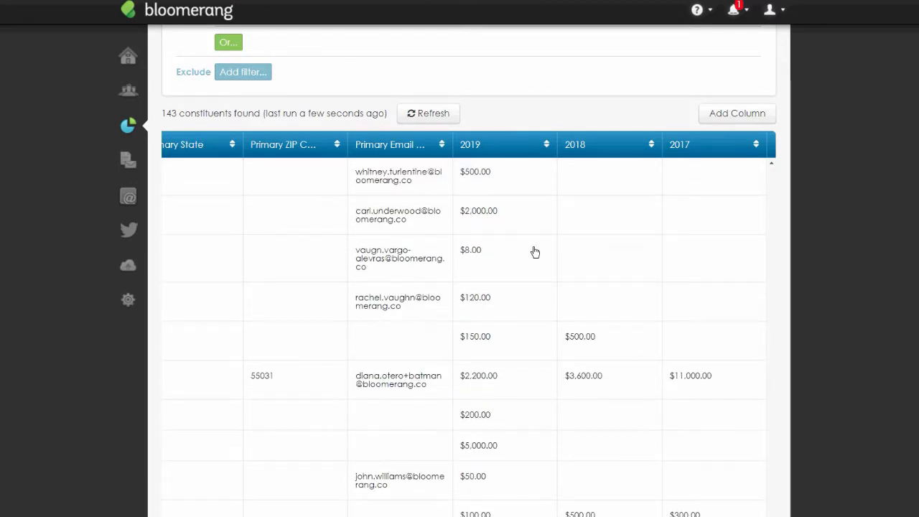
pyautogui.scroll(6, 535, 251)
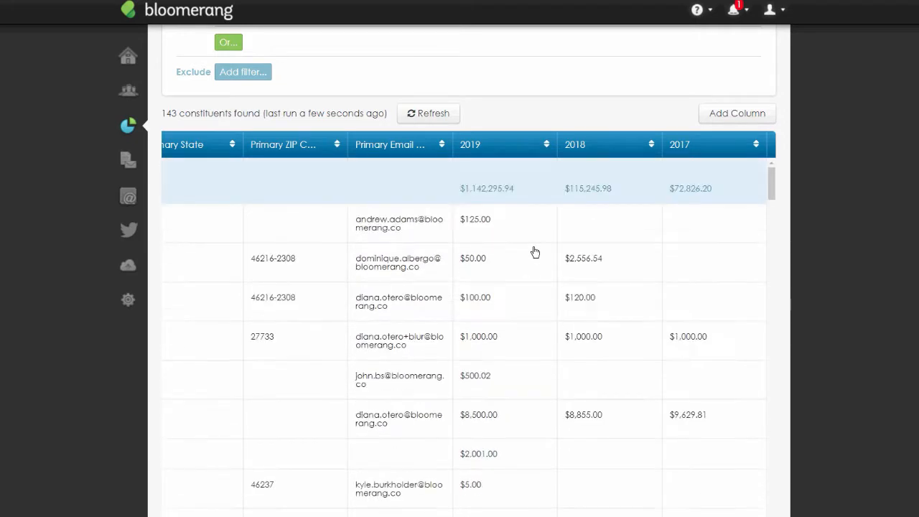
pyautogui.scroll(5, 716, 229)
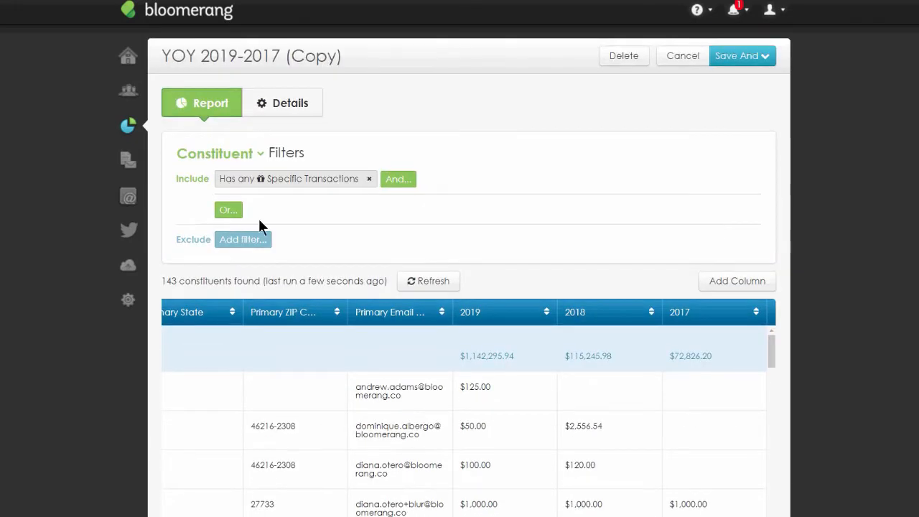
# - Change the report's transaction date filter to start on 1/1/2017 and scroll through the results
pyautogui.click(267, 180)
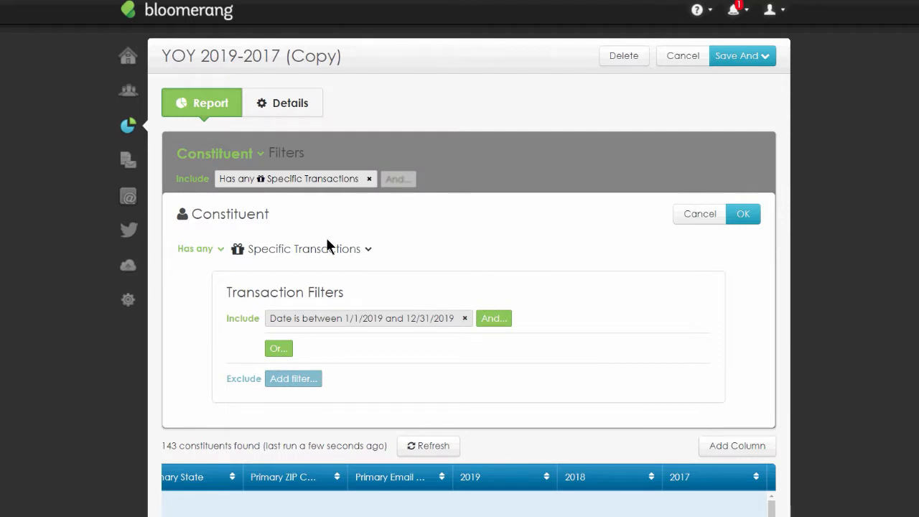
pyautogui.click(388, 318)
pyautogui.write('7')
pyautogui.press('Return')
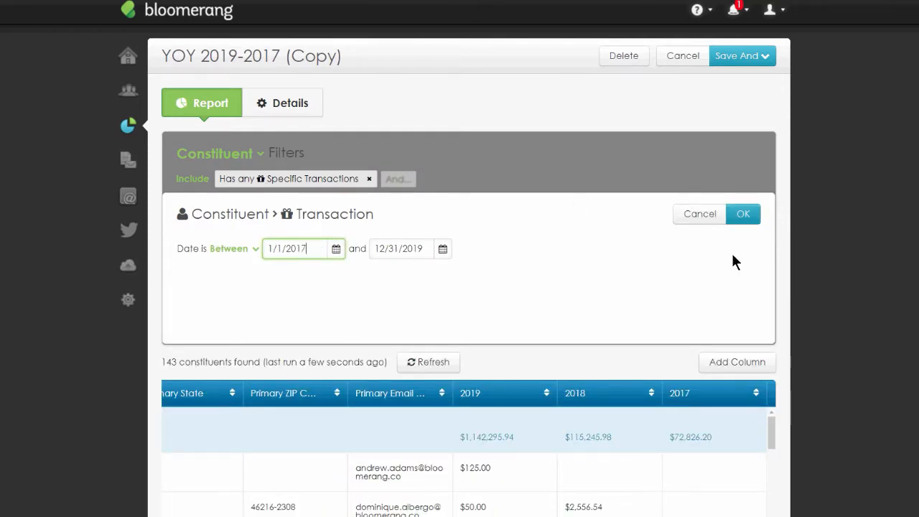
pyautogui.press('Return')
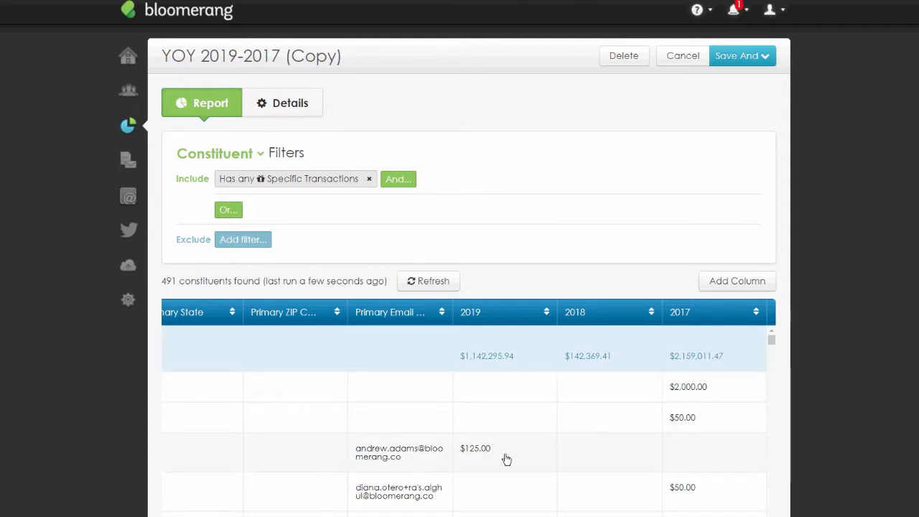
pyautogui.scroll(-3, 507, 457)
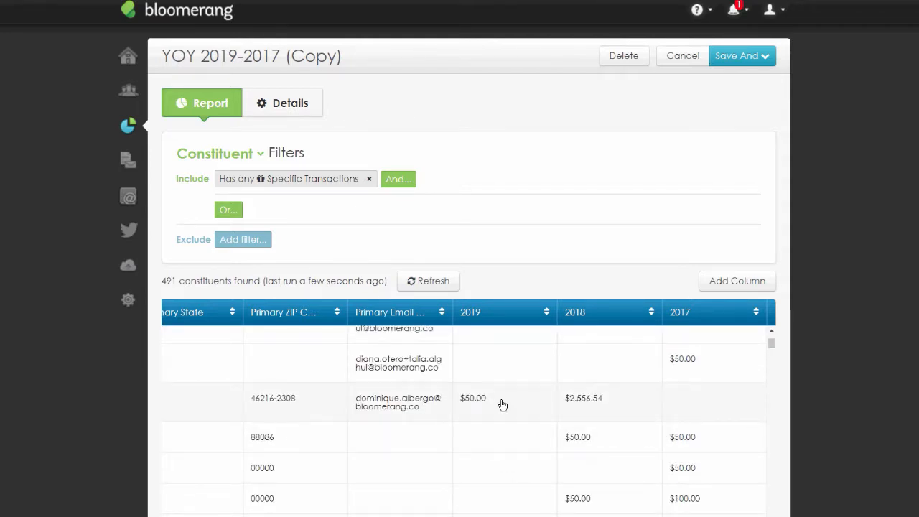
pyautogui.scroll(-4, 597, 439)
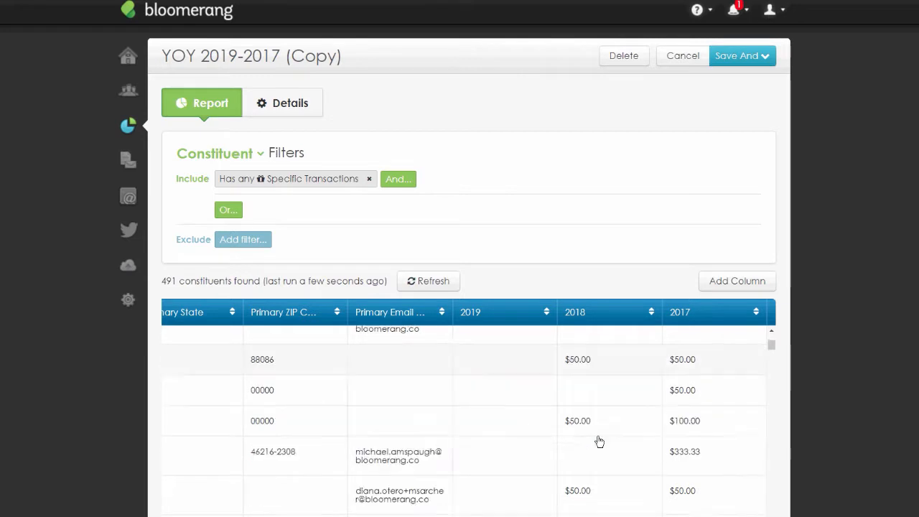
pyautogui.scroll(-3, 599, 437)
pyautogui.scroll(10, 603, 435)
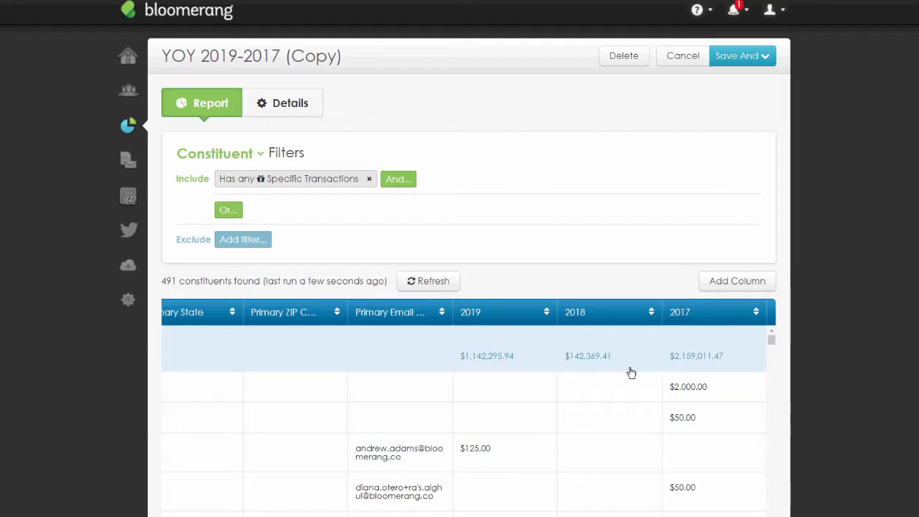
# - Change the first transaction filter's start date back to 1/1/2019
pyautogui.click(327, 179)
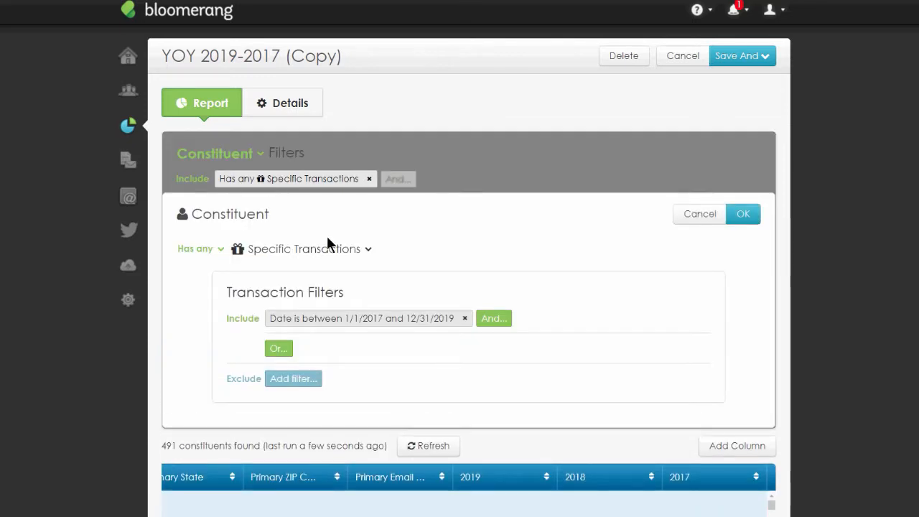
pyautogui.click(374, 319)
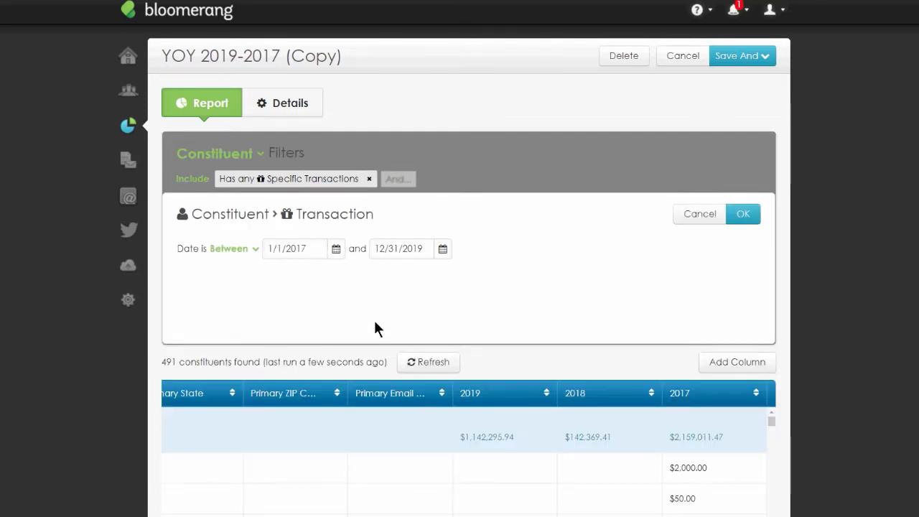
pyautogui.click(309, 249)
pyautogui.press('BackSpace')
pyautogui.write('9')
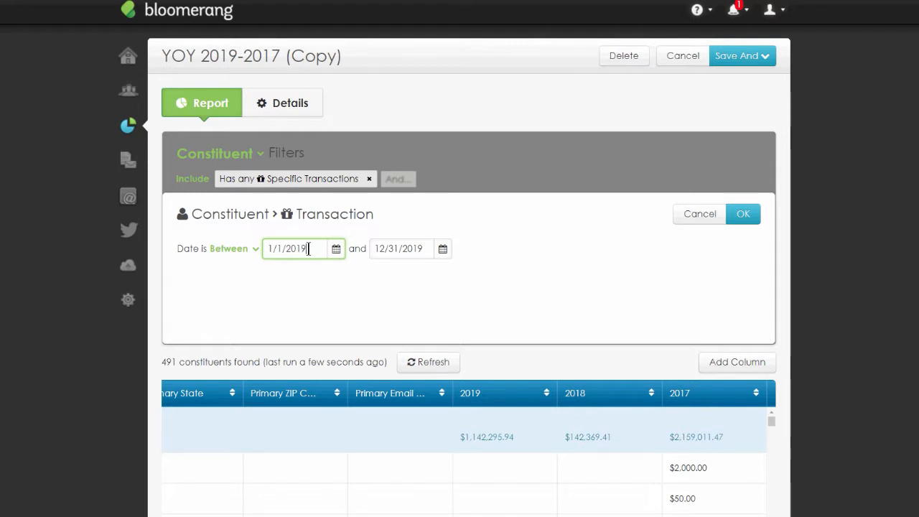
pyautogui.click(743, 218)
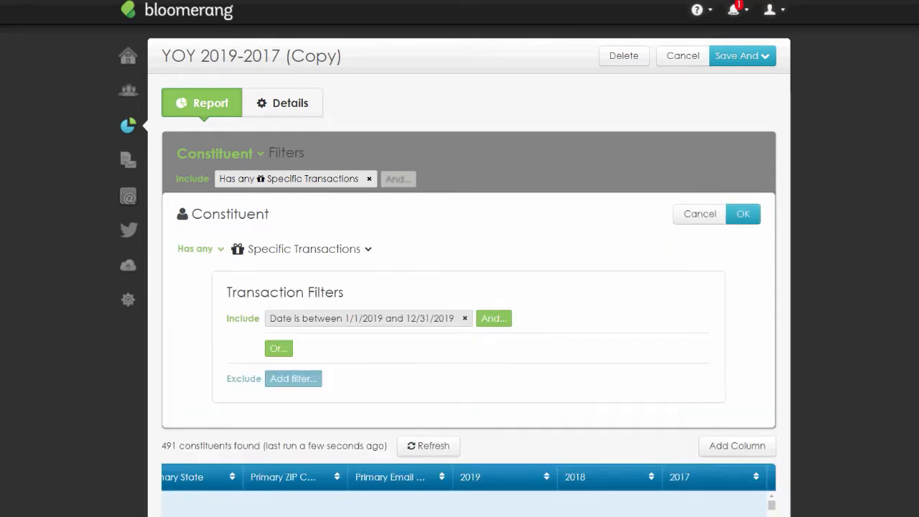
pyautogui.click(749, 218)
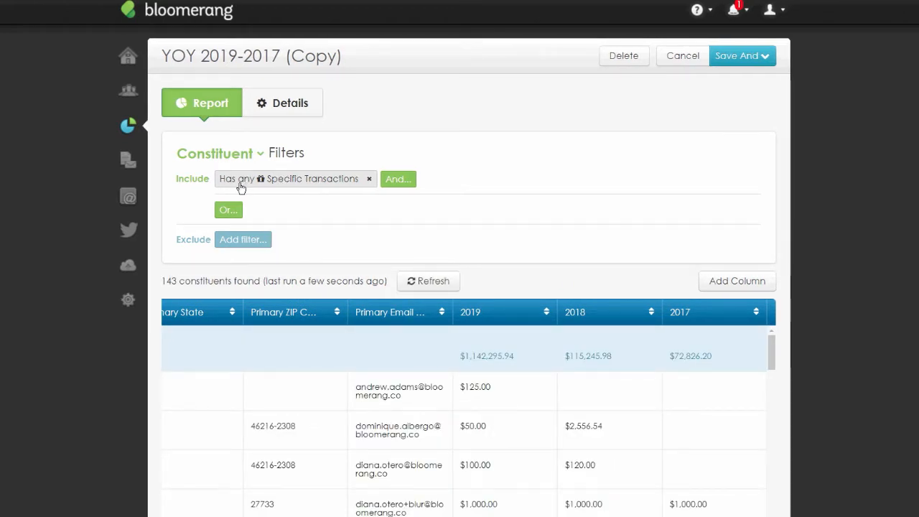
# - Add a second constituent filter requiring any specific transactions
pyautogui.click(398, 188)
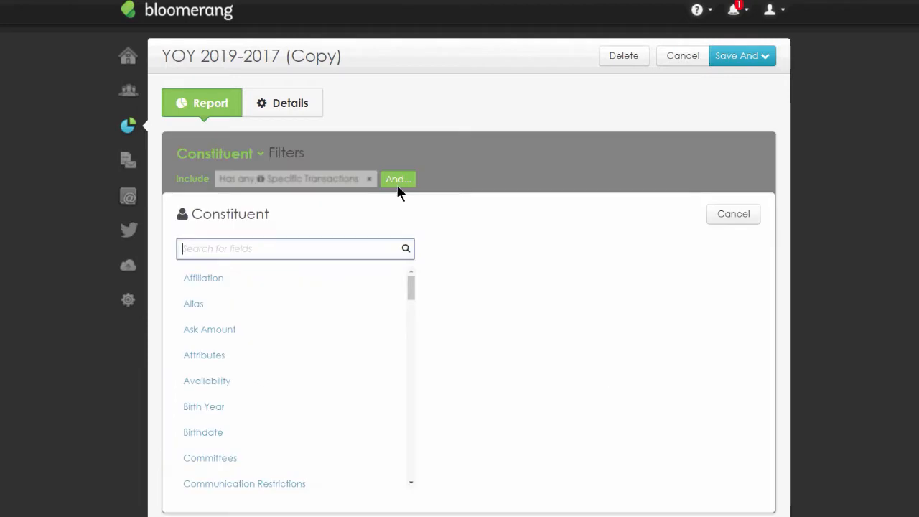
pyautogui.write('has tran')
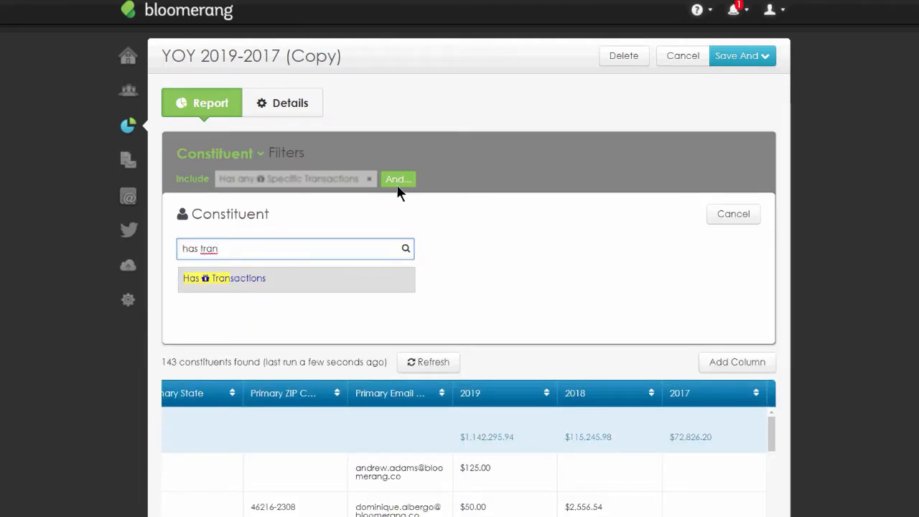
pyautogui.click(245, 281)
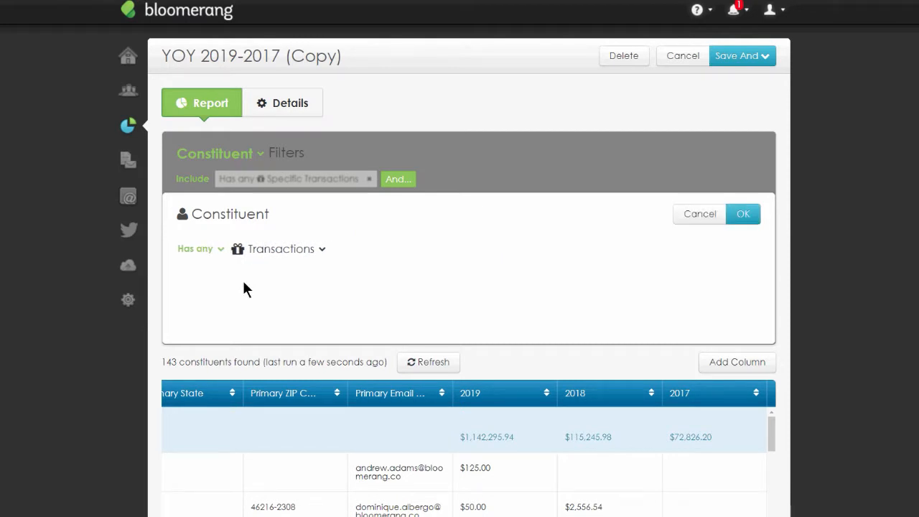
pyautogui.click(284, 249)
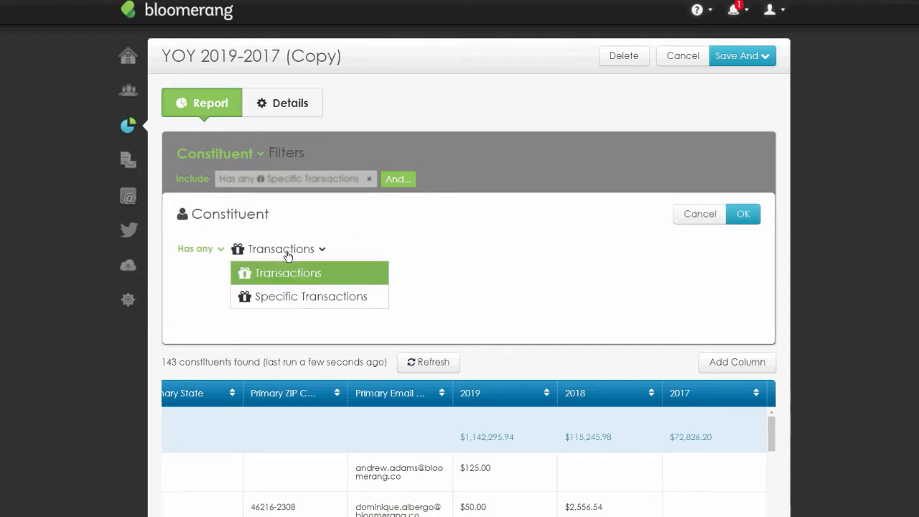
pyautogui.click(307, 296)
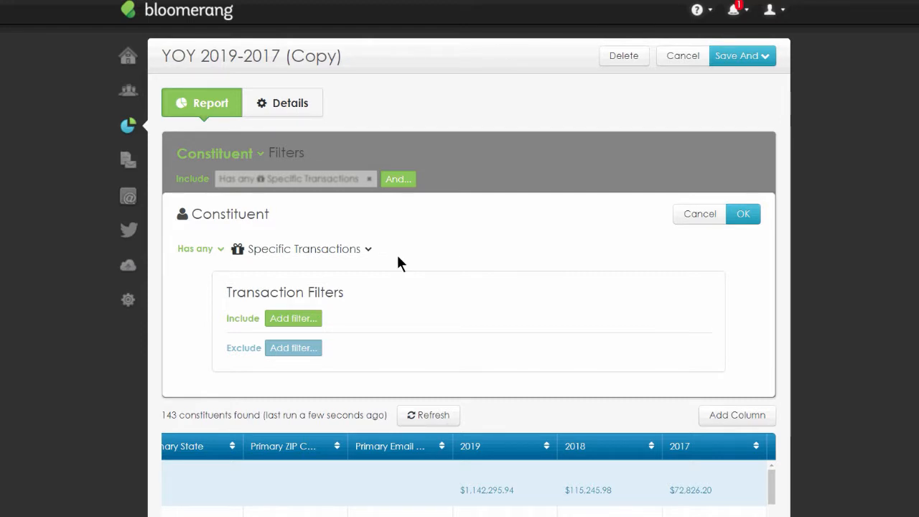
# - Restrict the second filter to transactions dated between 1/1/2018 and 12/31/2018
pyautogui.click(307, 320)
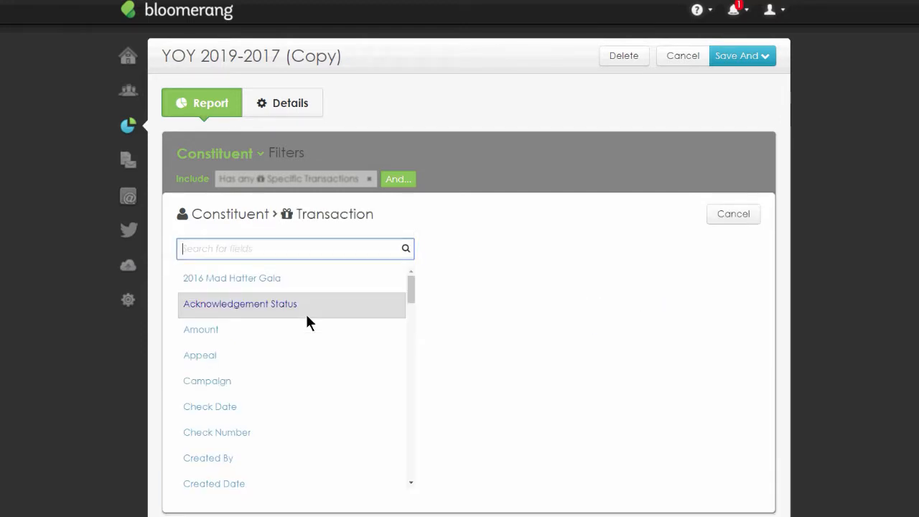
pyautogui.write('date')
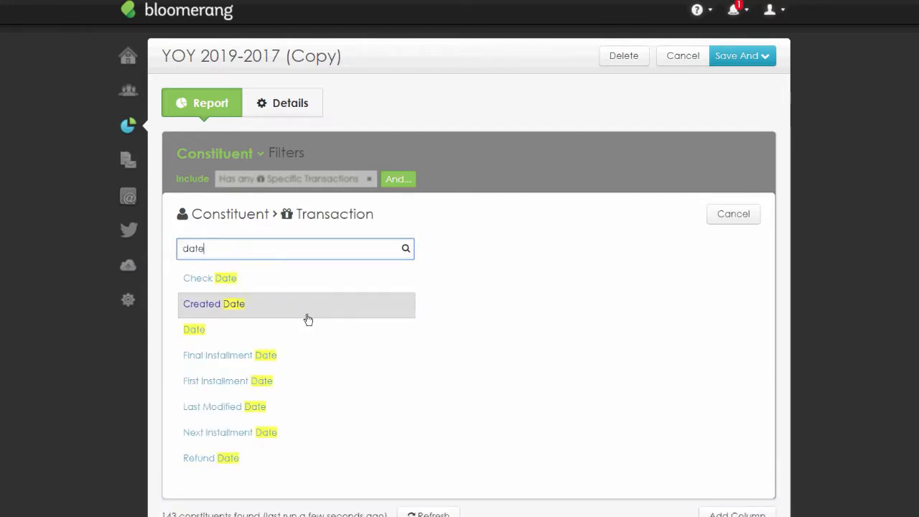
pyautogui.click(198, 329)
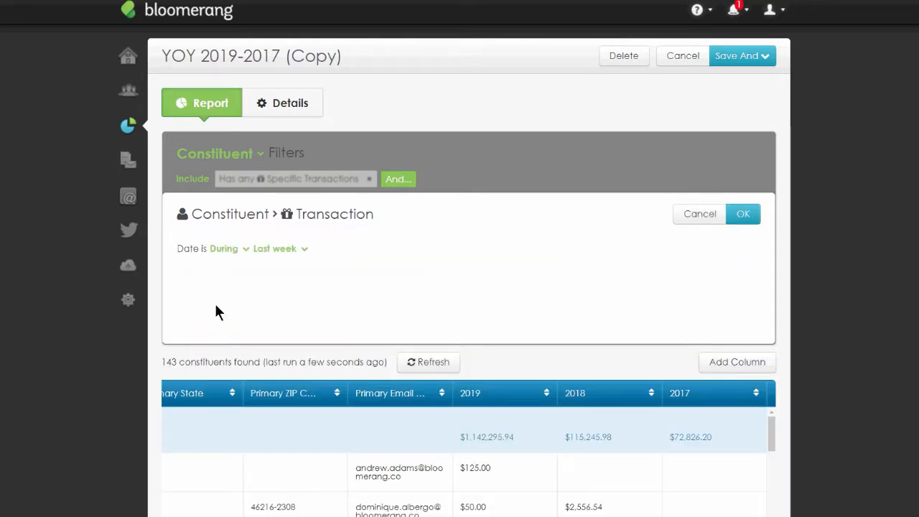
pyautogui.click(245, 251)
pyautogui.click(237, 270)
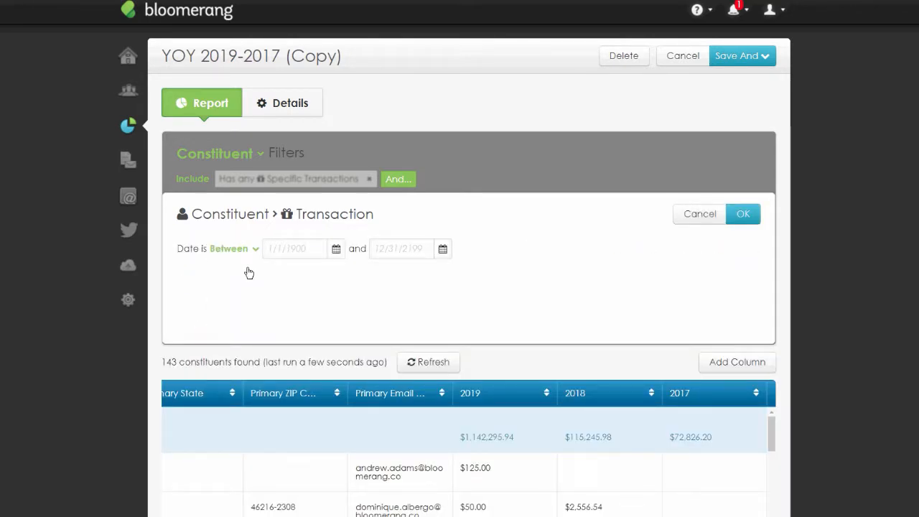
pyautogui.click(294, 248)
pyautogui.write('1/1/')
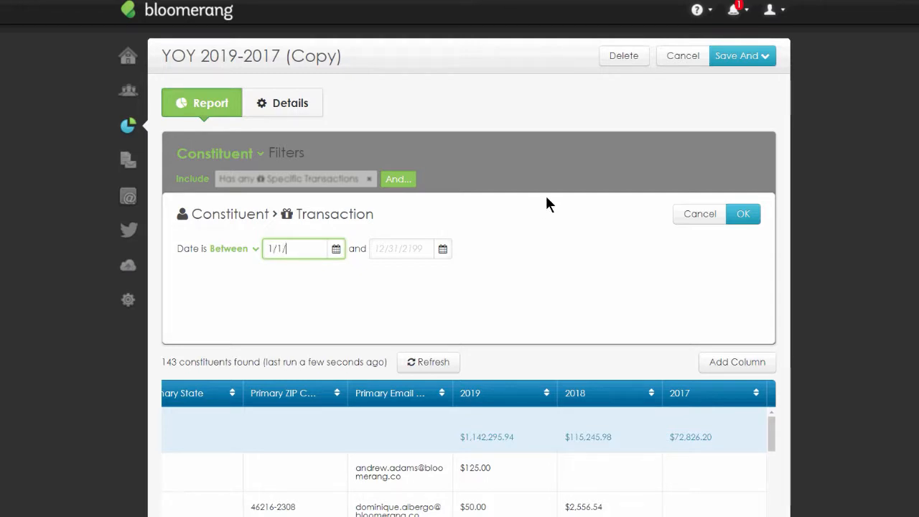
pyautogui.write('2018')
pyautogui.click(401, 240)
pyautogui.write('12/31/2018')
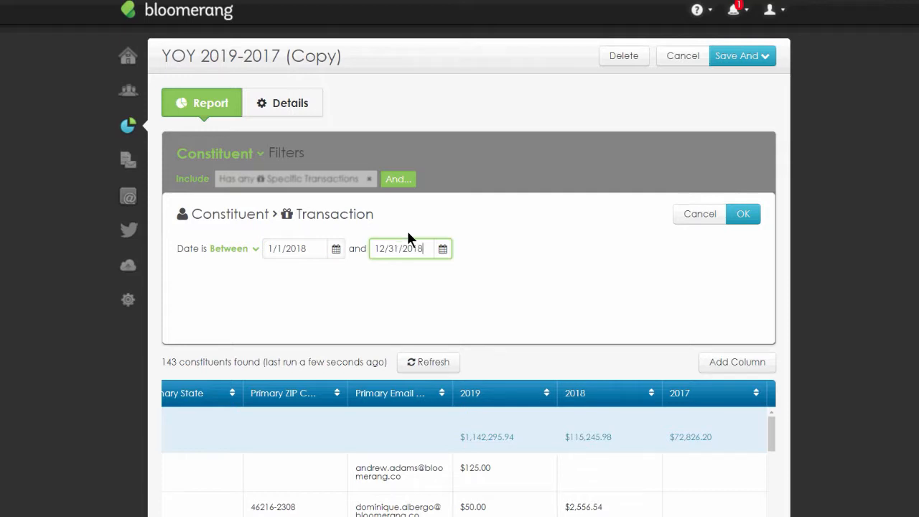
pyautogui.press('Return')
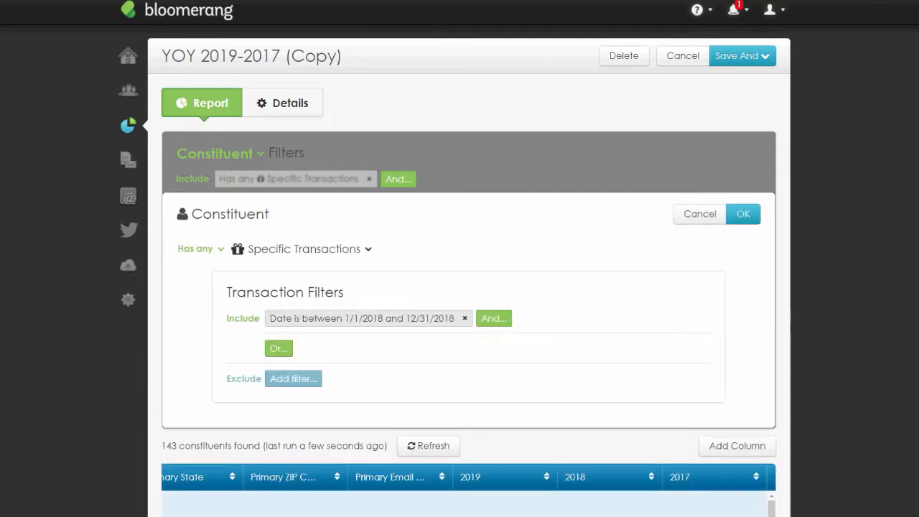
pyautogui.press('Return')
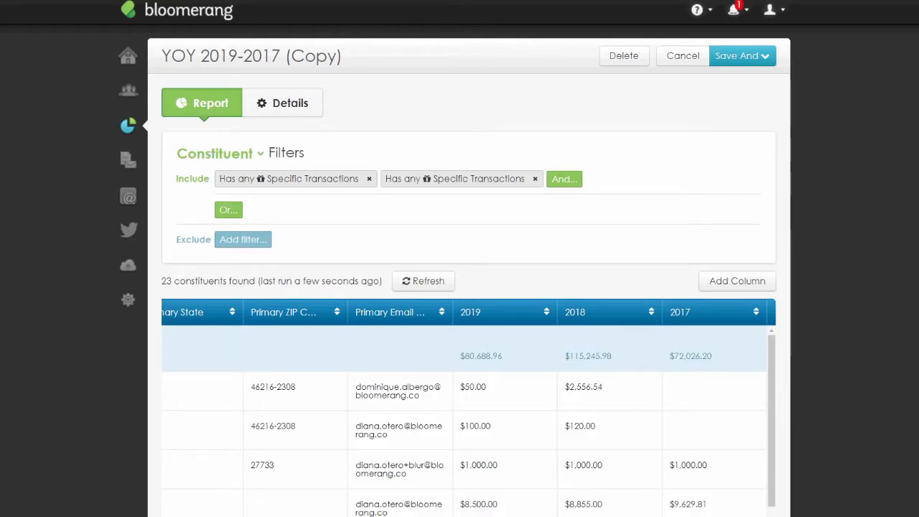
# - Review the report results and the date ranges of the first two transaction filters
pyautogui.scroll(-2, 466, 287)
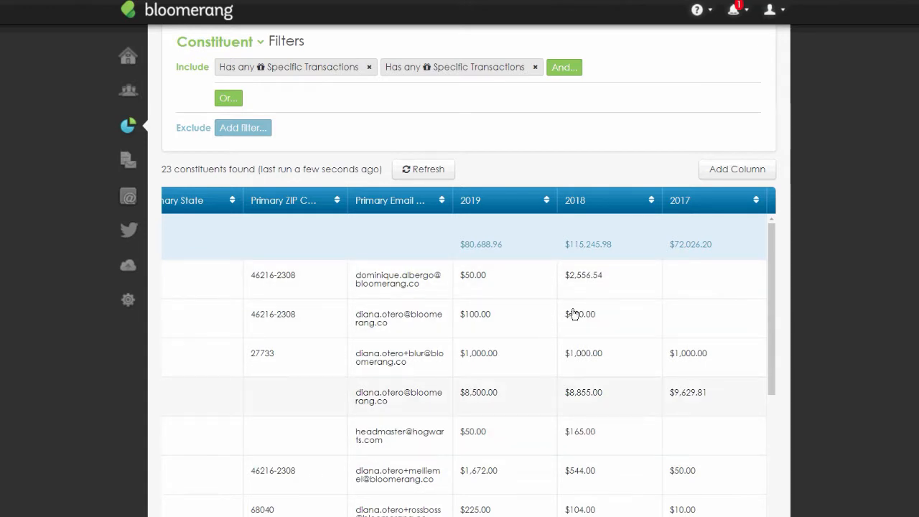
pyautogui.scroll(3, 825, 353)
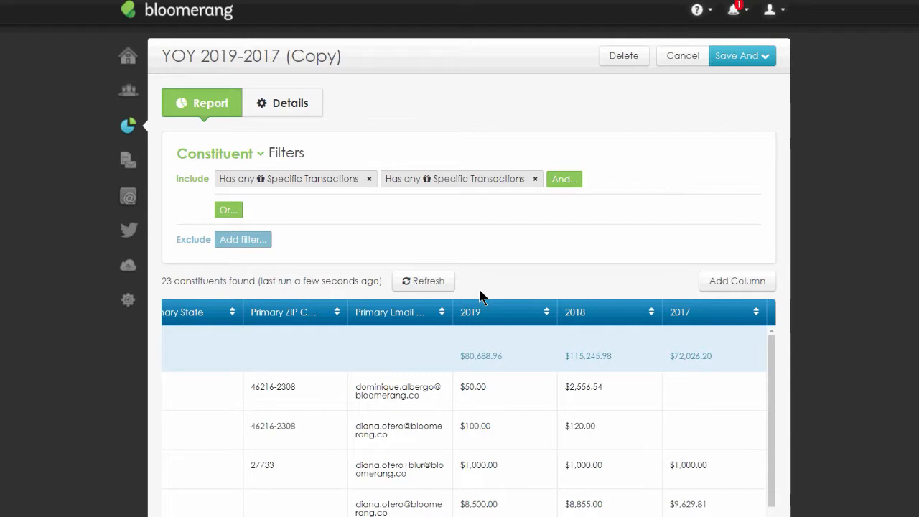
pyautogui.click(303, 185)
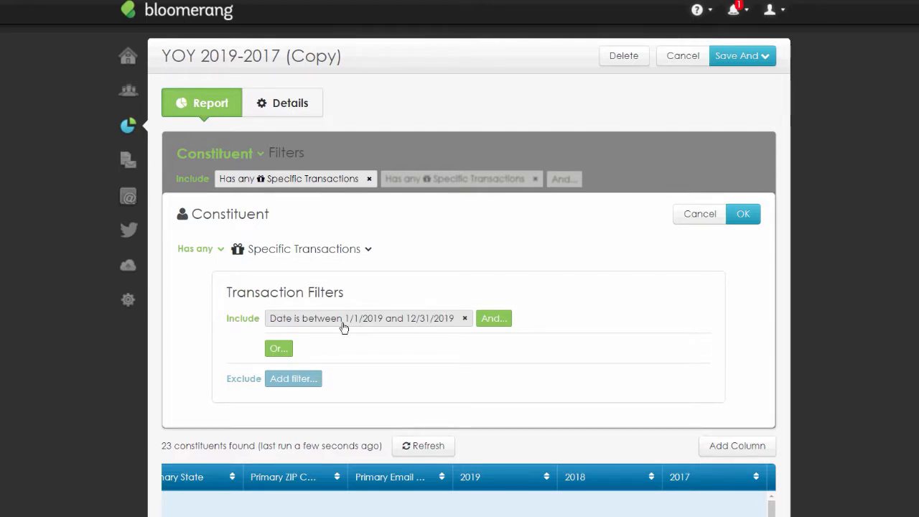
pyautogui.click(702, 213)
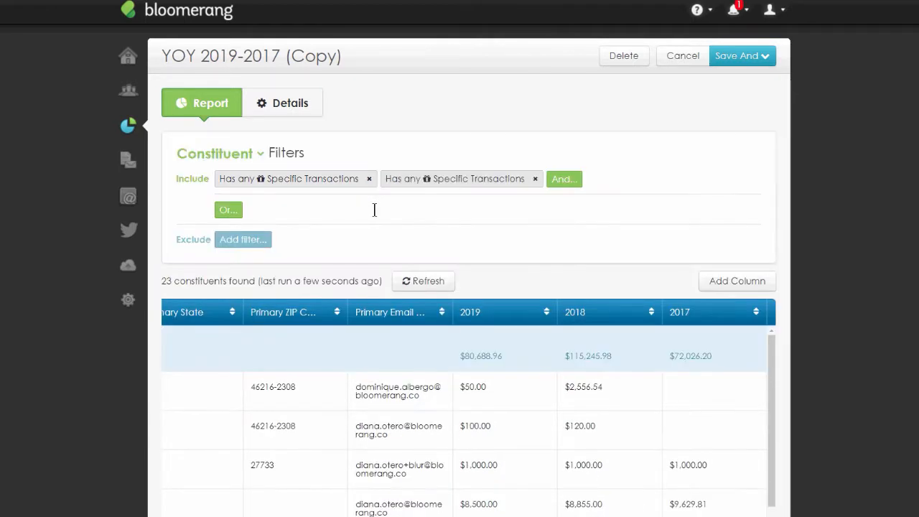
pyautogui.click(406, 183)
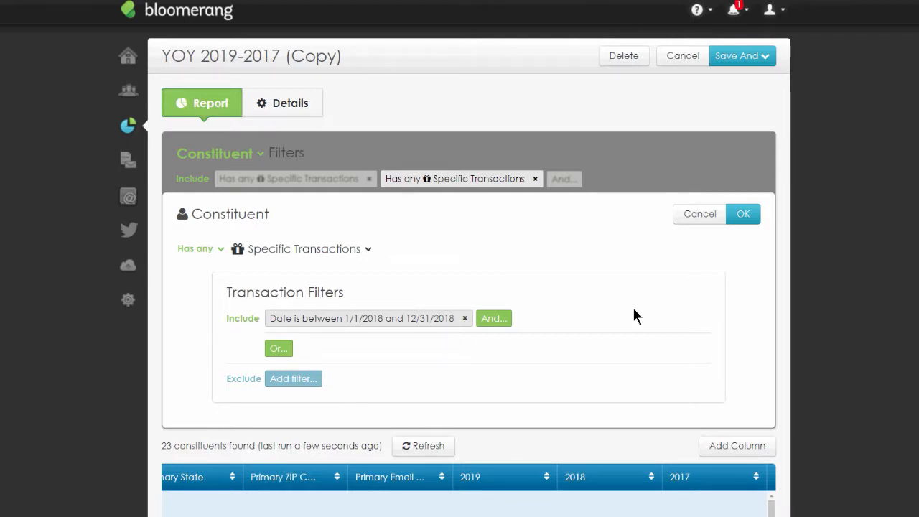
pyautogui.click(693, 216)
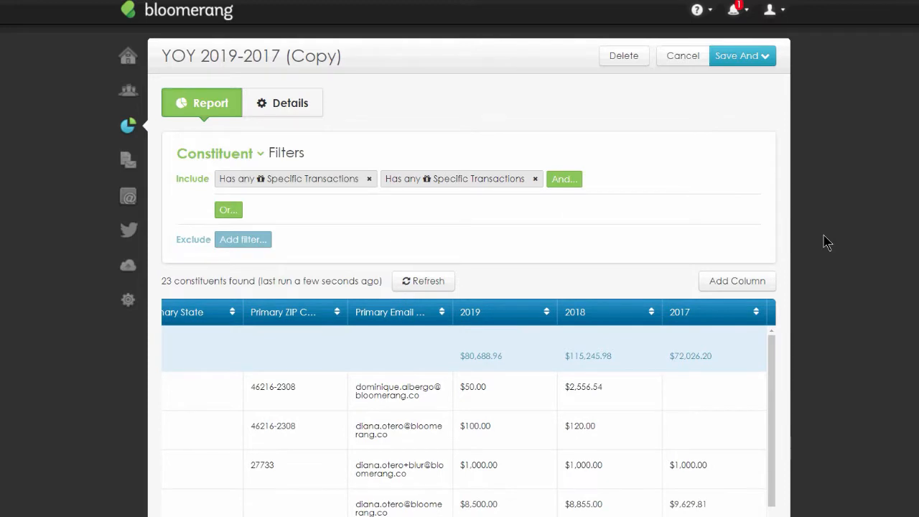
# - Add a third constituent filter requiring any specific transactions
pyautogui.click(573, 183)
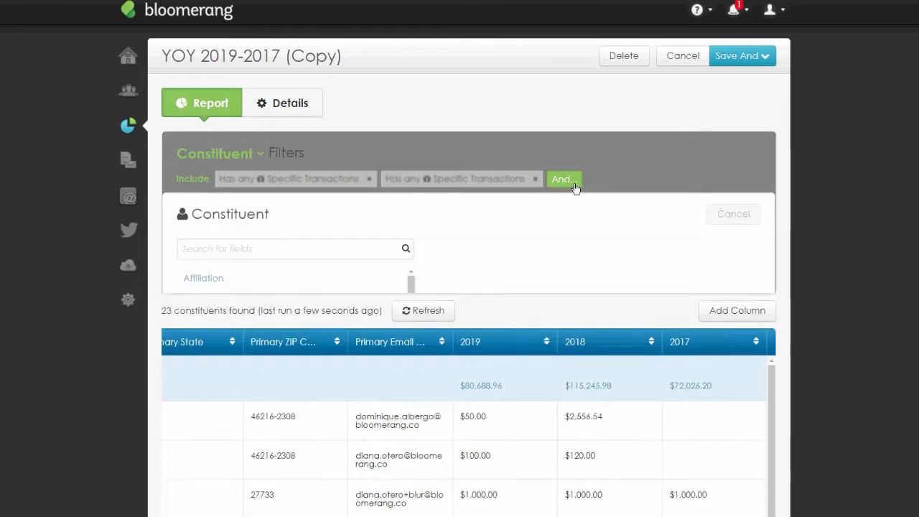
pyautogui.write('has transa')
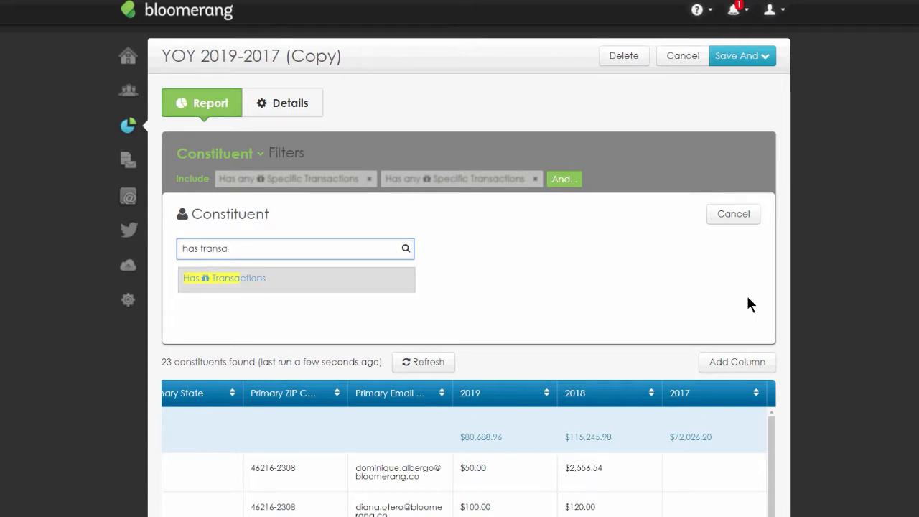
pyautogui.press('Return')
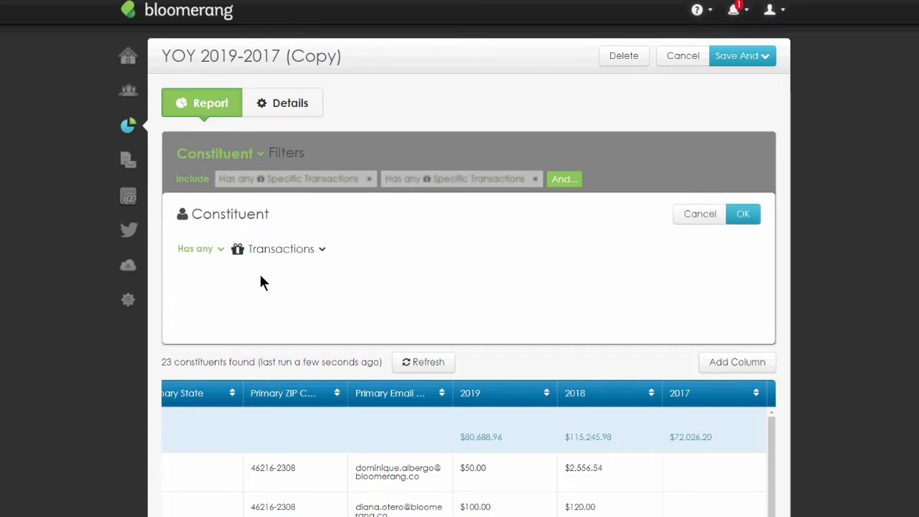
pyautogui.click(260, 272)
pyautogui.click(289, 297)
pyautogui.click(287, 318)
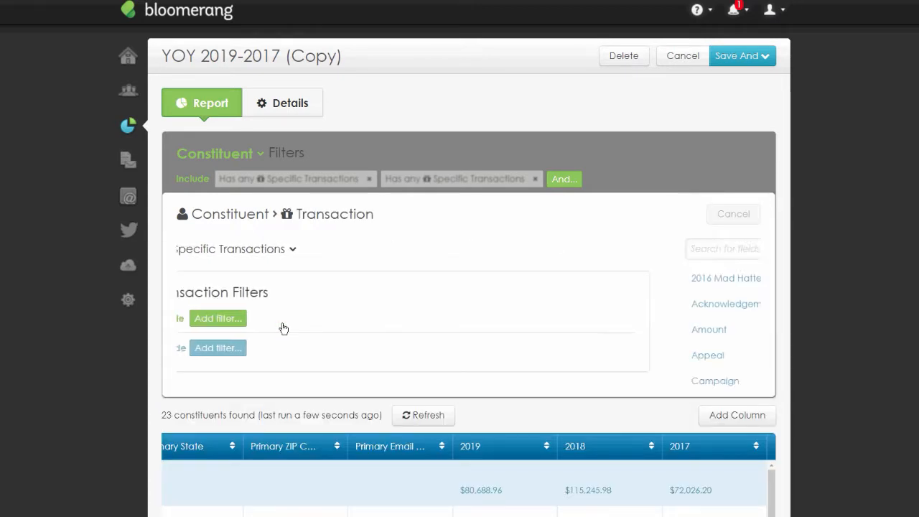
# - Restrict the third filter to transactions dated between 1/1/2017 and 12/31/2017
pyautogui.write('date')
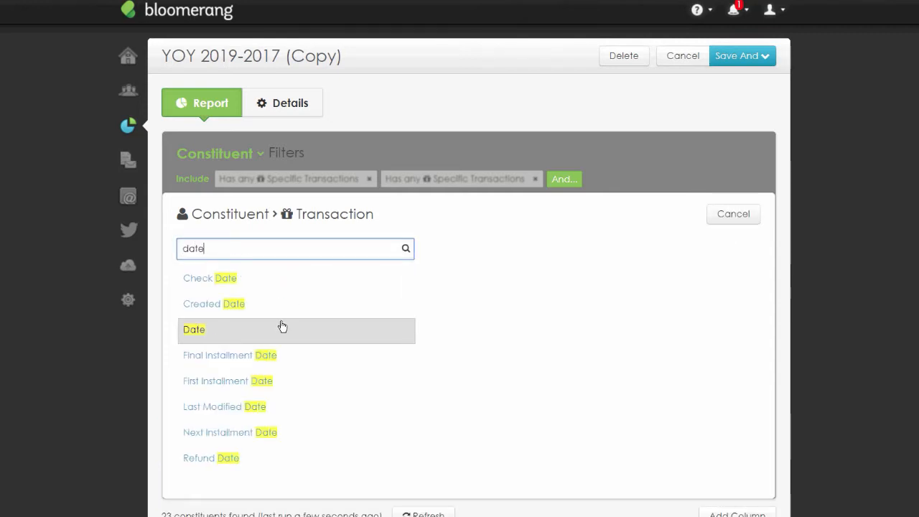
pyautogui.click(281, 325)
pyautogui.click(239, 250)
pyautogui.click(236, 268)
pyautogui.click(298, 244)
pyautogui.write('1')
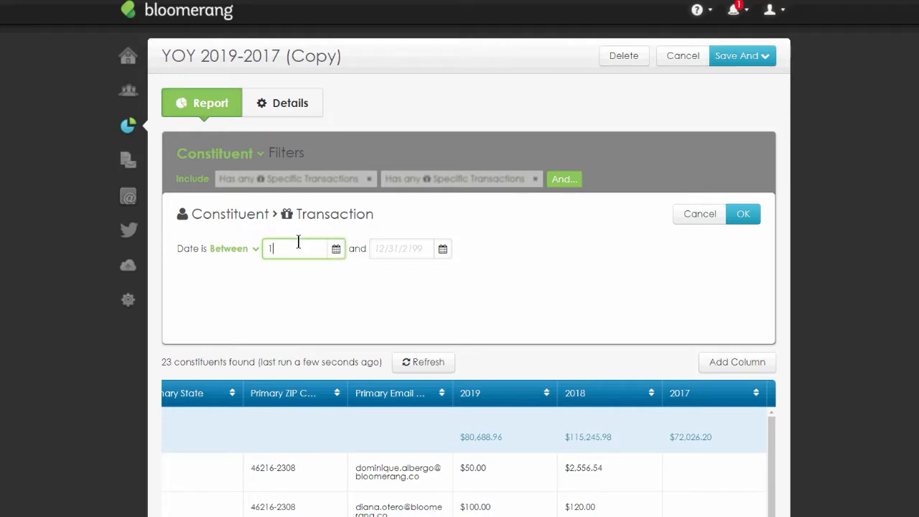
pyautogui.write('/1/2017')
pyautogui.press('Tab')
pyautogui.write('12/31/2017')
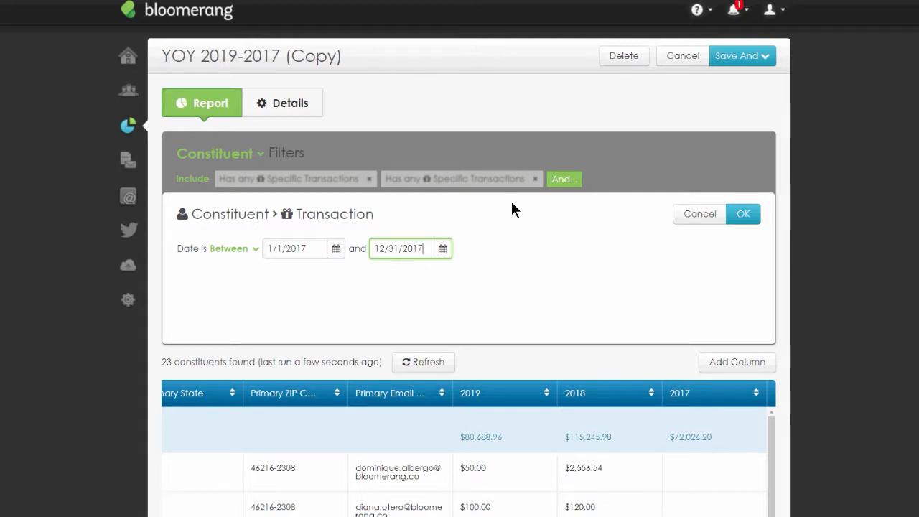
pyautogui.click(754, 218)
pyautogui.click(756, 221)
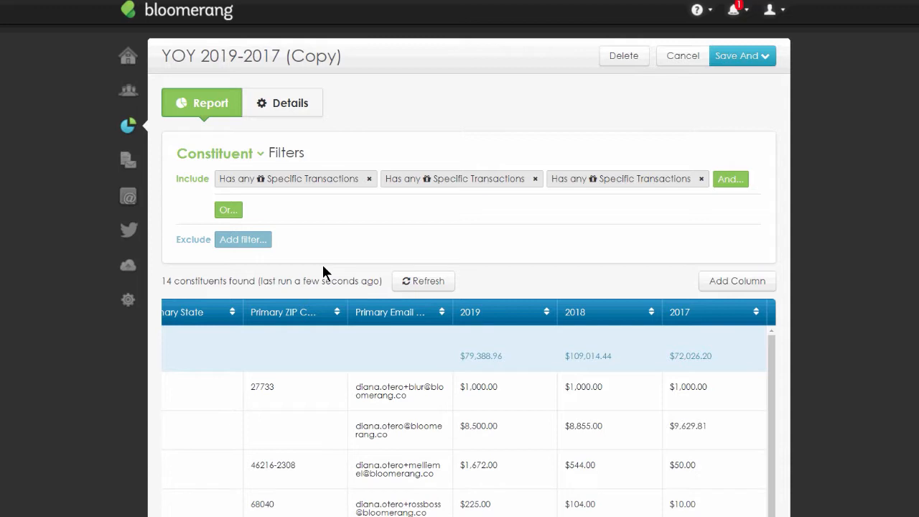
# - Add a transaction date range between 1/1/2018 and 12/31/2018 inside the first constituent filter
pyautogui.click(292, 187)
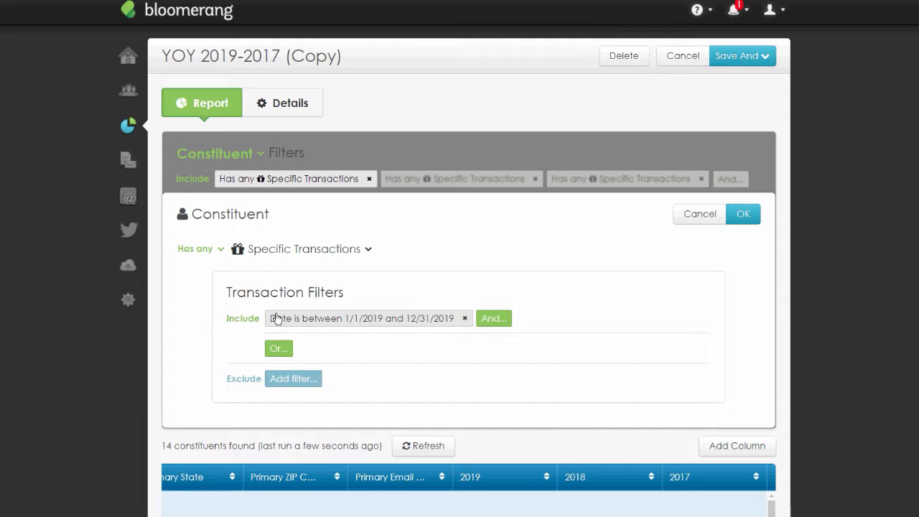
pyautogui.click(500, 322)
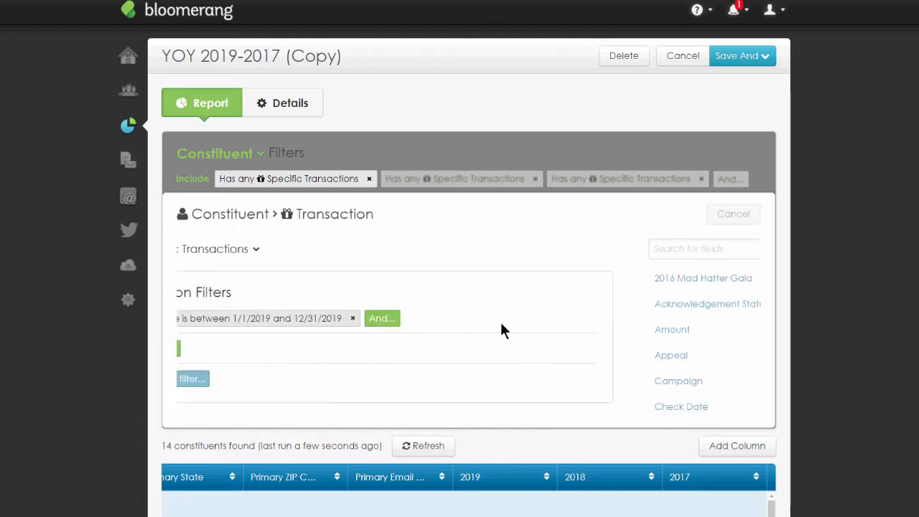
pyautogui.write('date')
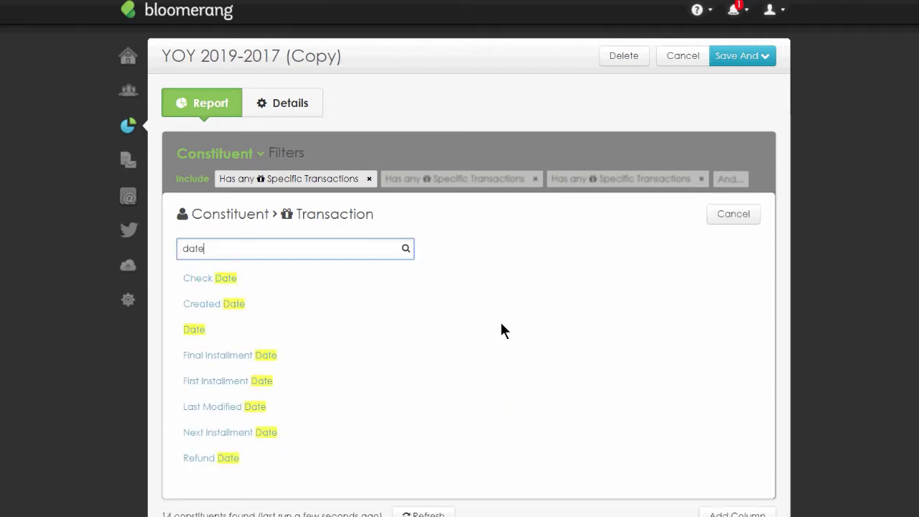
pyautogui.click(215, 332)
pyautogui.click(223, 248)
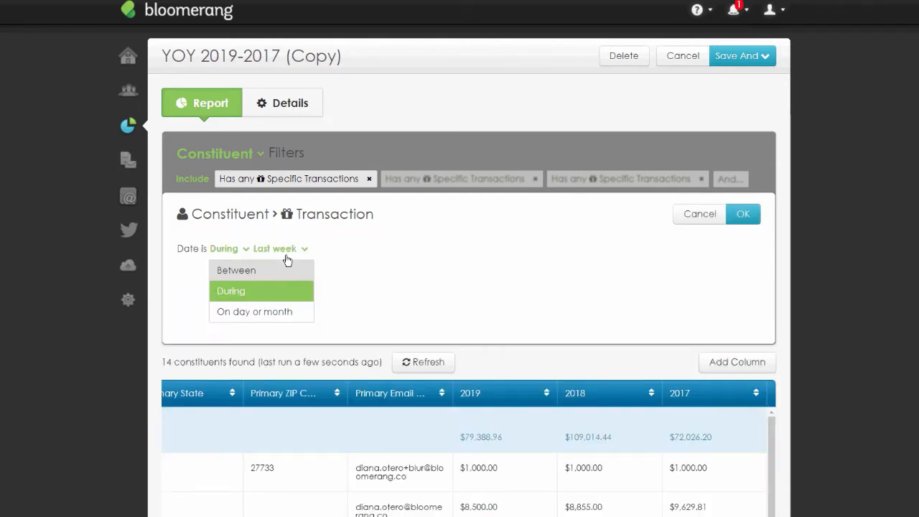
pyautogui.click(254, 270)
pyautogui.write('1/1/2018')
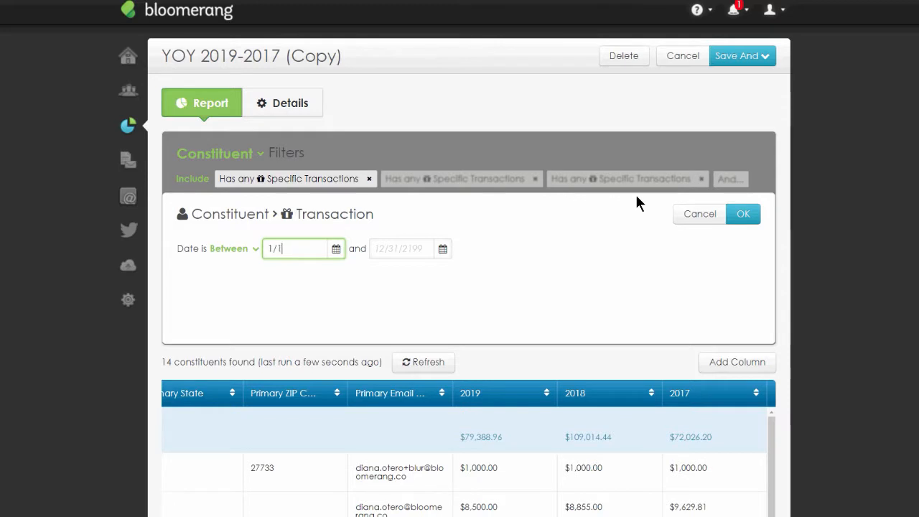
pyautogui.click(420, 250)
pyautogui.write('12/31/2018')
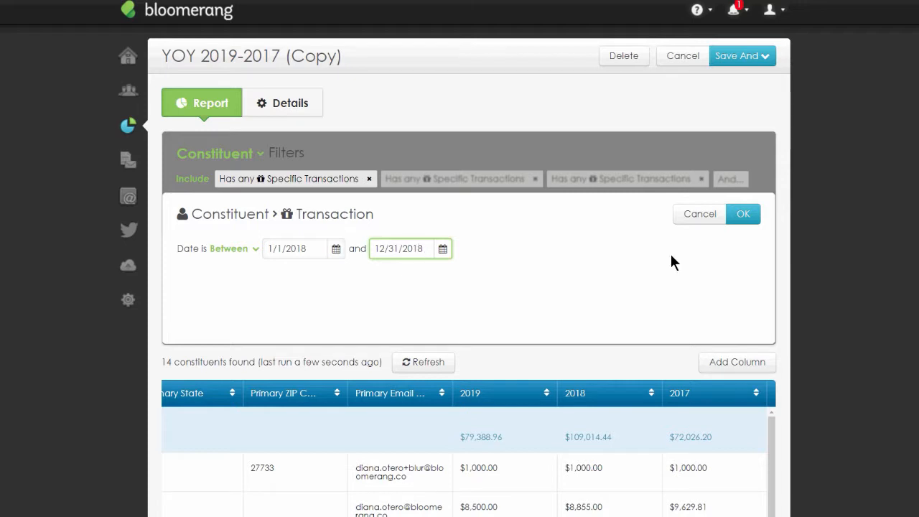
pyautogui.click(743, 213)
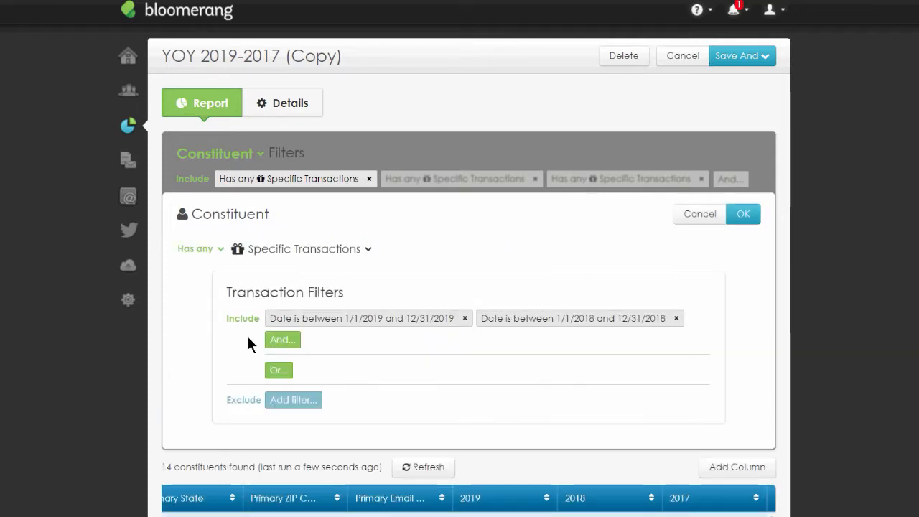
# - Add a transaction date range between 1/1/2017 and 12/31/2017 inside the first filter and apply it
pyautogui.click(282, 340)
pyautogui.write('date')
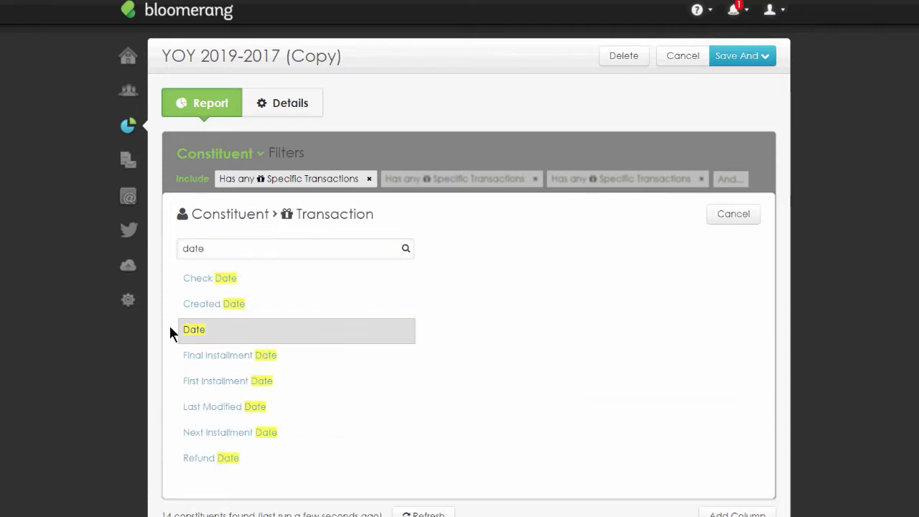
pyautogui.click(178, 330)
pyautogui.click(240, 249)
pyautogui.click(243, 266)
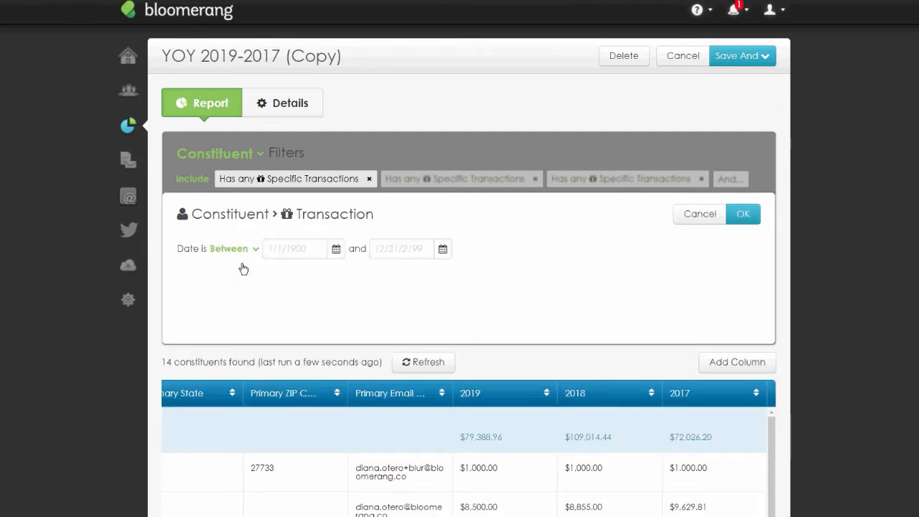
pyautogui.write('1/1/2017')
pyautogui.press('Tab')
pyautogui.write('12')
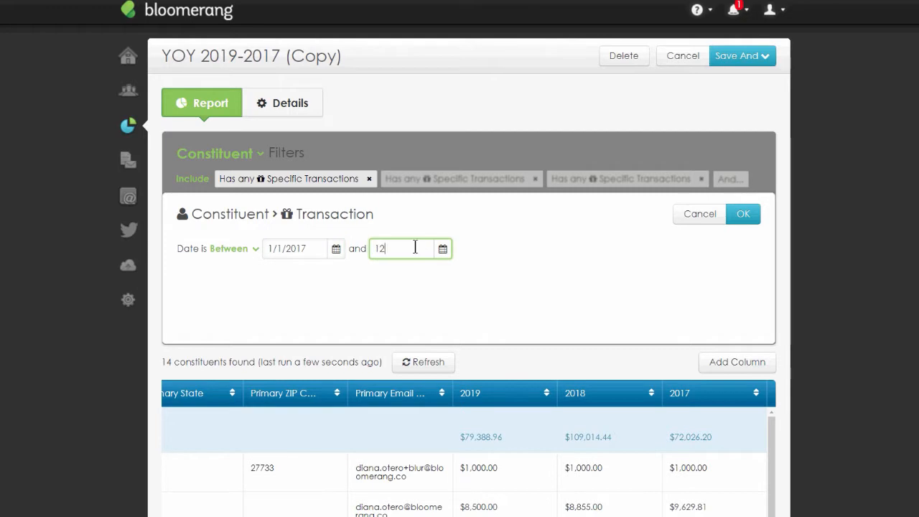
pyautogui.write('/31/2017')
pyautogui.click(746, 217)
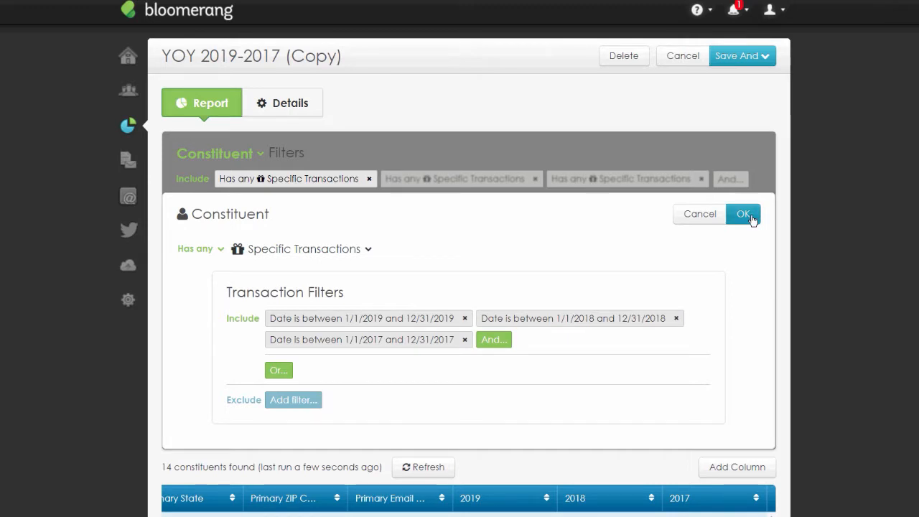
pyautogui.doubleClick(170, 468)
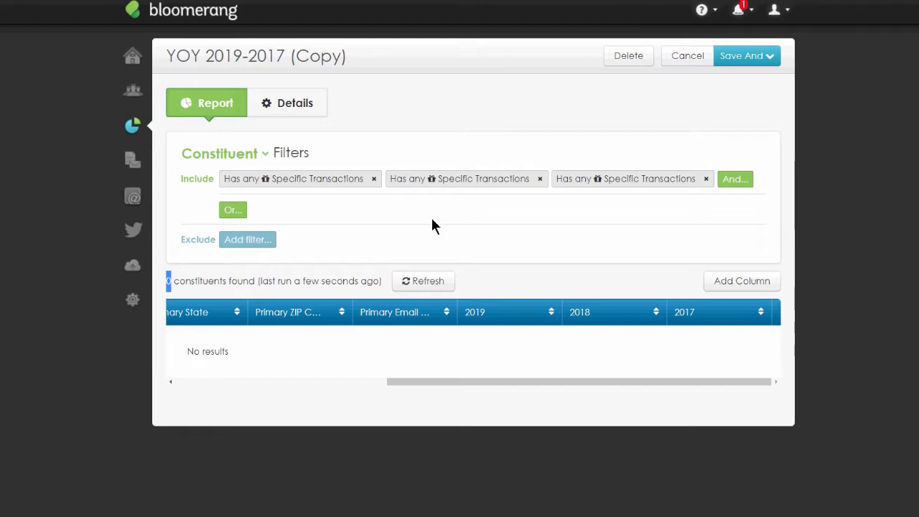
# - Remove the 2017 and 2018 date ranges from the first filter and apply it
pyautogui.click(335, 183)
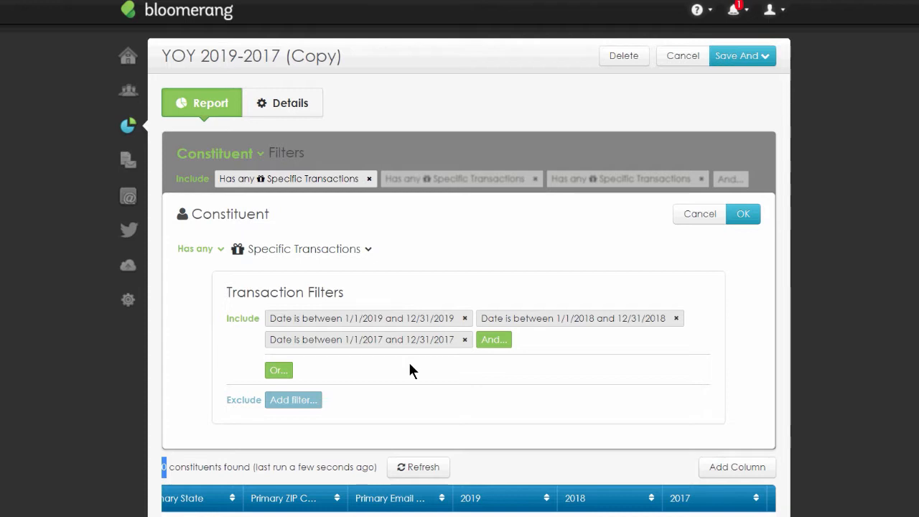
pyautogui.moveTo(225, 293); pyautogui.dragTo(342, 293)
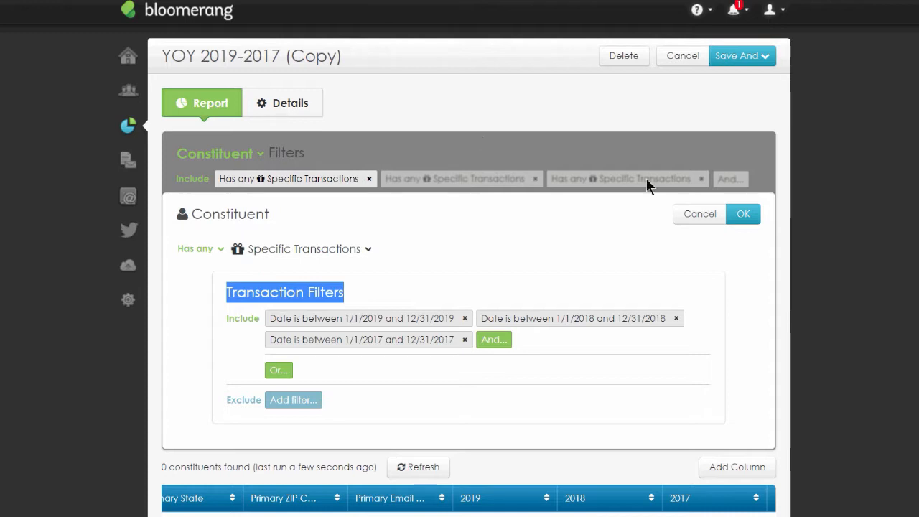
pyautogui.moveTo(236, 292); pyautogui.dragTo(350, 293)
pyautogui.click(373, 292)
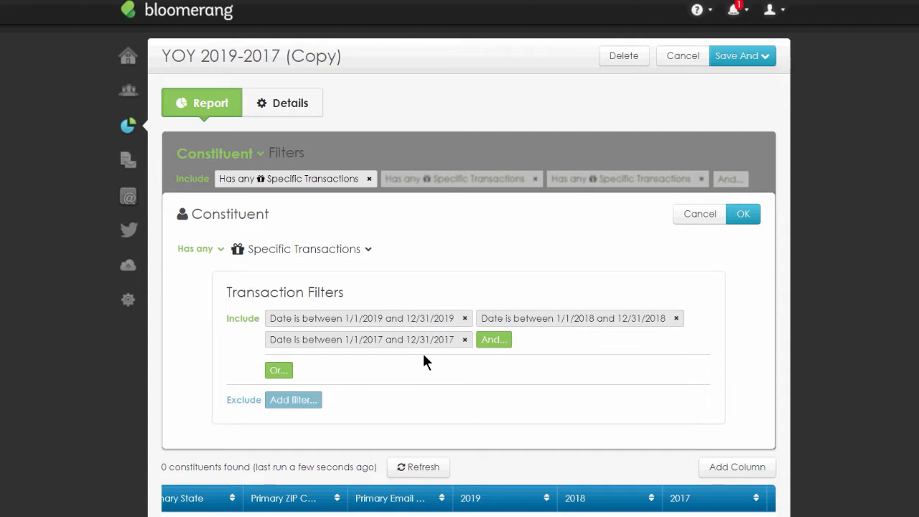
pyautogui.click(466, 339)
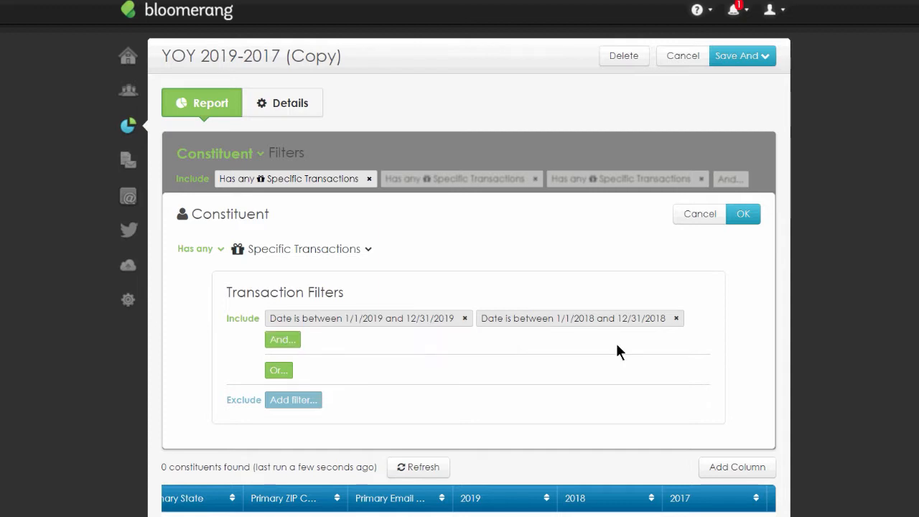
pyautogui.click(676, 318)
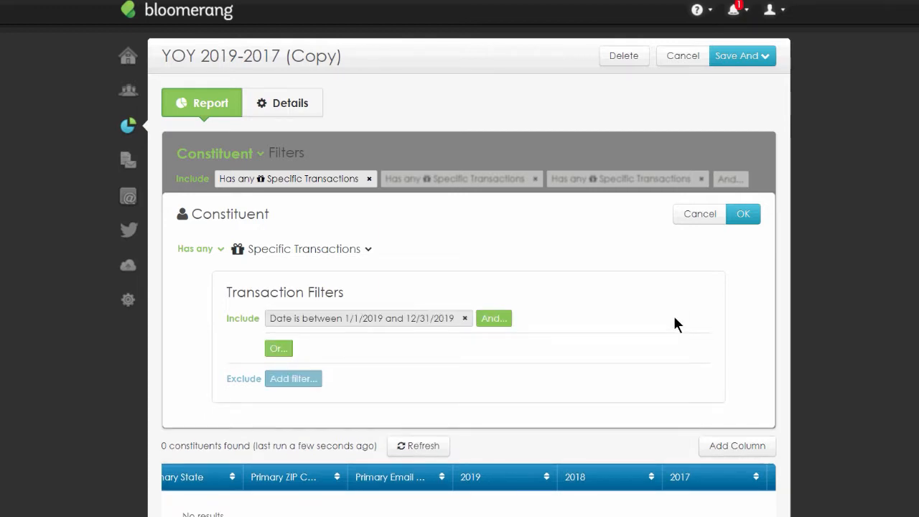
pyautogui.click(744, 214)
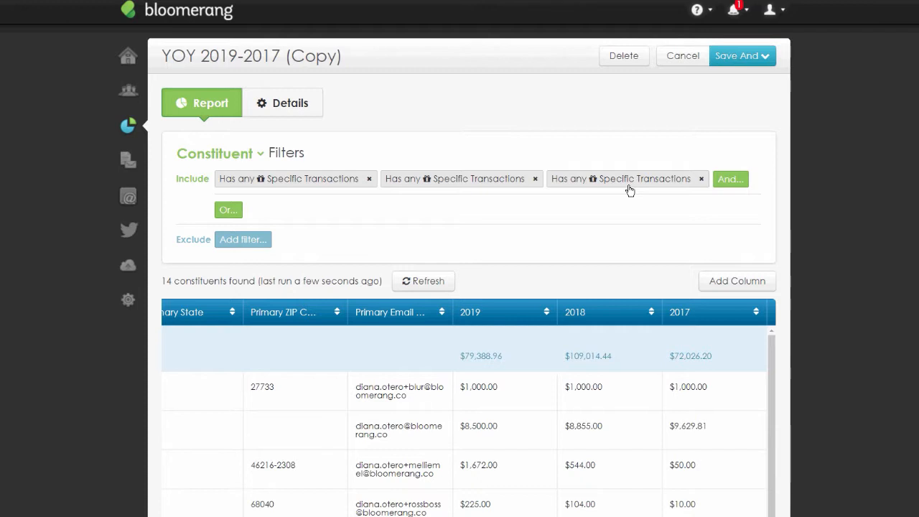
# - Rename the report to Consecutive Giving 2019-2017 in its details and save it, continuing to edit
pyautogui.click(267, 114)
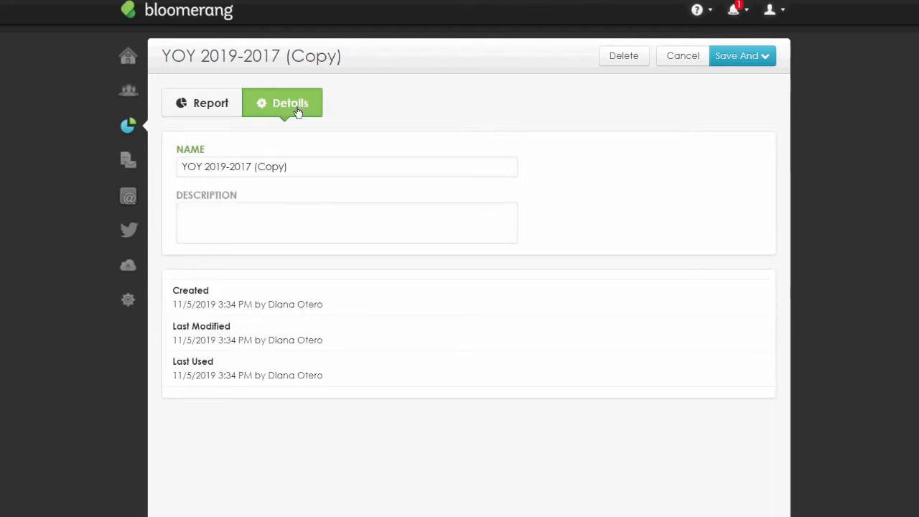
pyautogui.doubleClick(181, 166)
pyautogui.write('Consecuti')
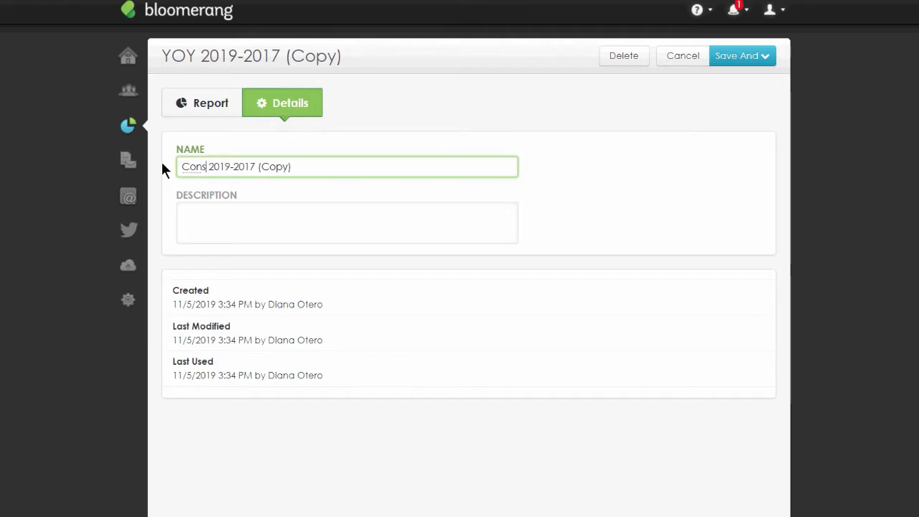
pyautogui.write('ve Fi')
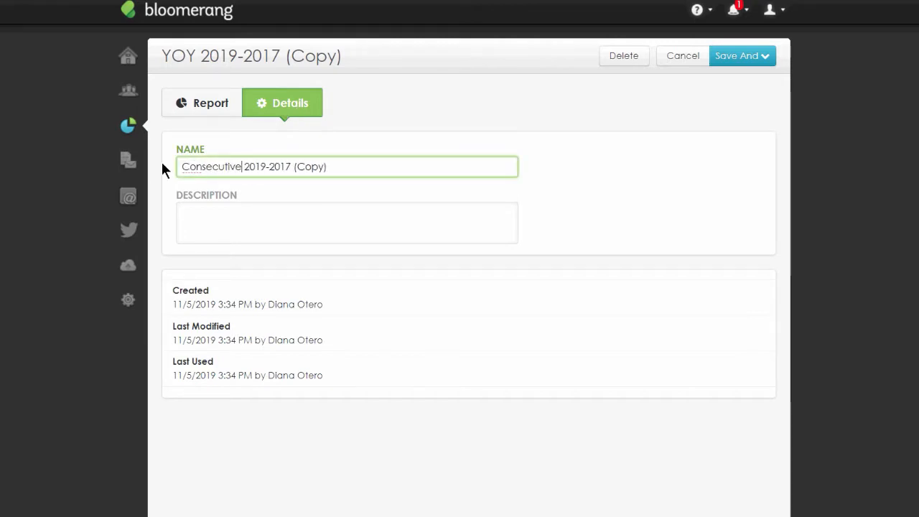
pyautogui.press('BackSpace')
pyautogui.press('BackSpace')
pyautogui.write('Giving')
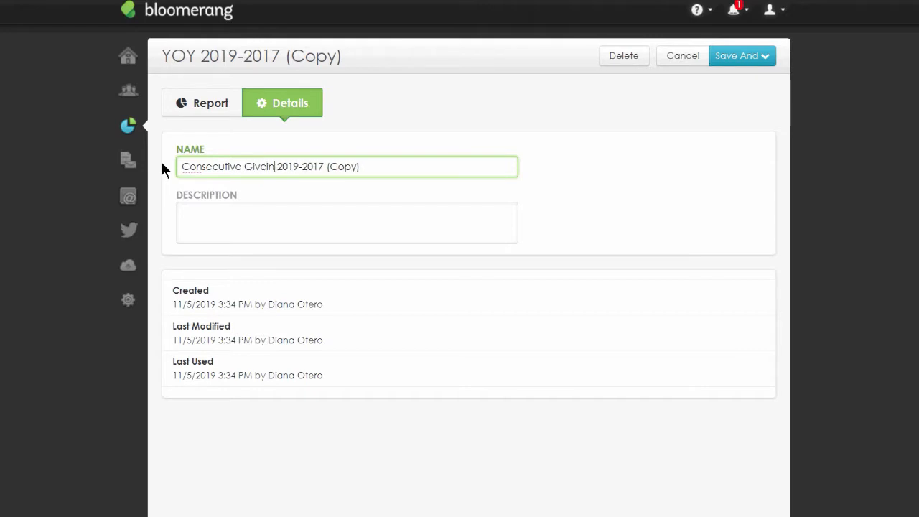
pyautogui.press('BackSpace')
pyautogui.press('BackSpace')
pyautogui.press('BackSpace')
pyautogui.write('ing')
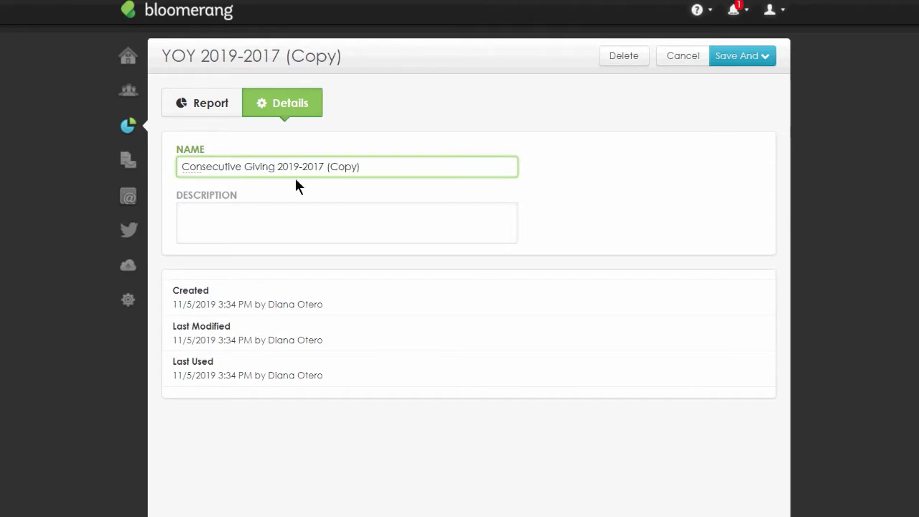
pyautogui.moveTo(372, 166); pyautogui.dragTo(324, 166)
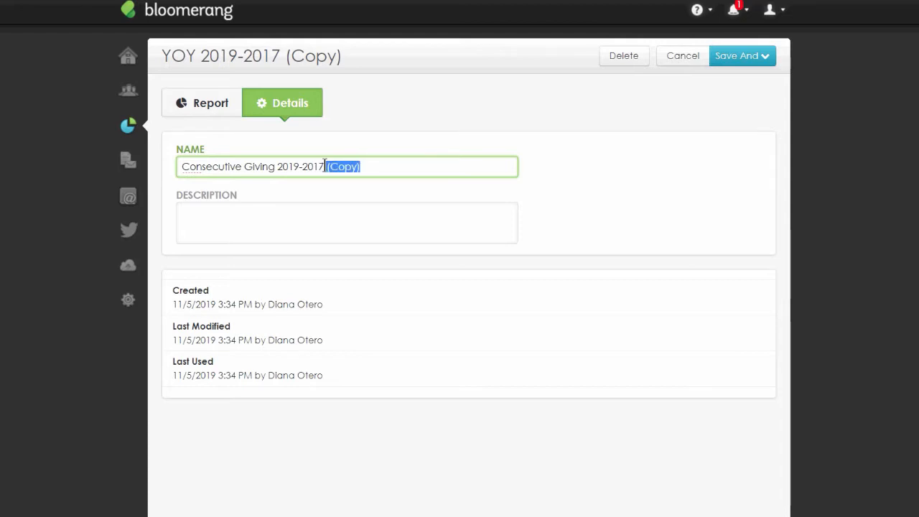
pyautogui.press('BackSpace')
pyautogui.press('Right')
pyautogui.press('Right')
pyautogui.click(743, 55)
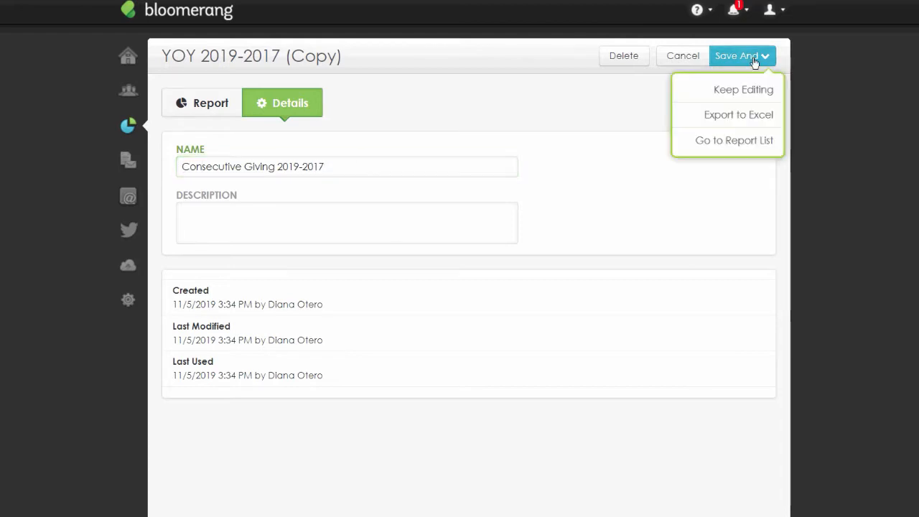
pyautogui.click(743, 91)
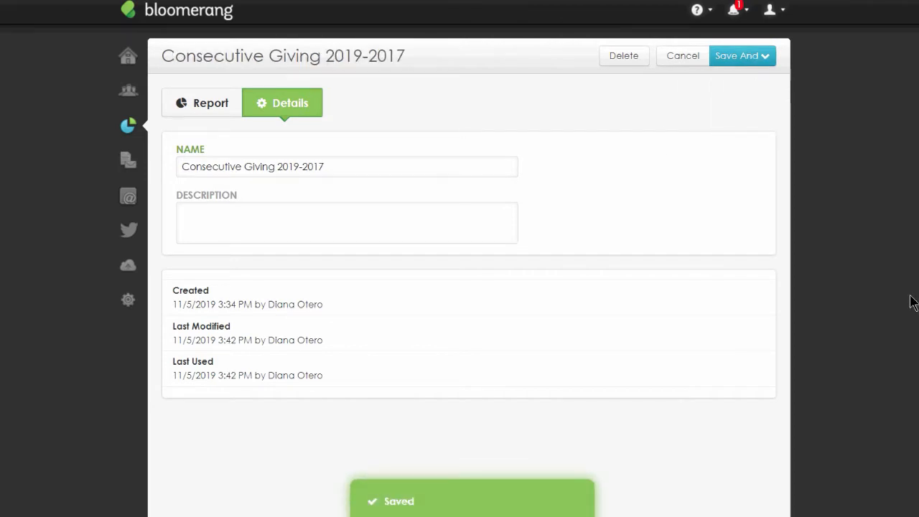
# - Save and return to the report list
pyautogui.click(746, 56)
pyautogui.click(763, 140)
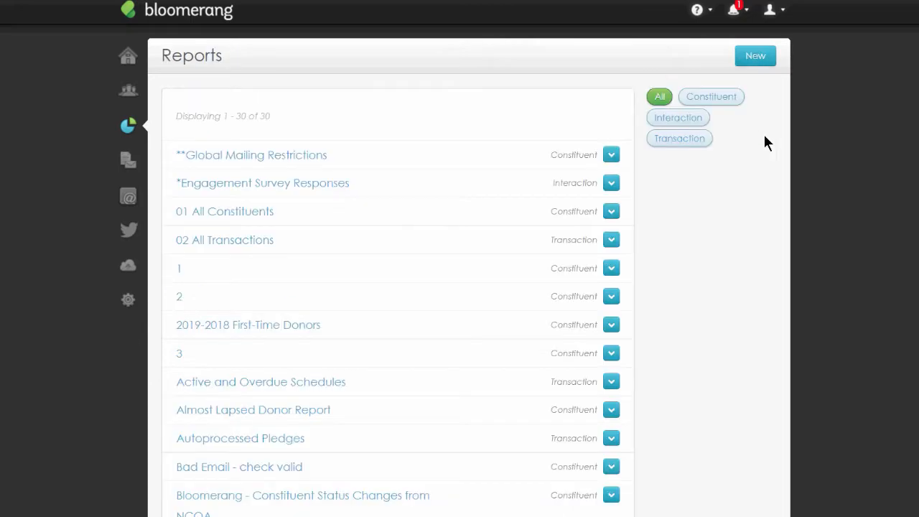
pyautogui.scroll(-8, 516, 300)
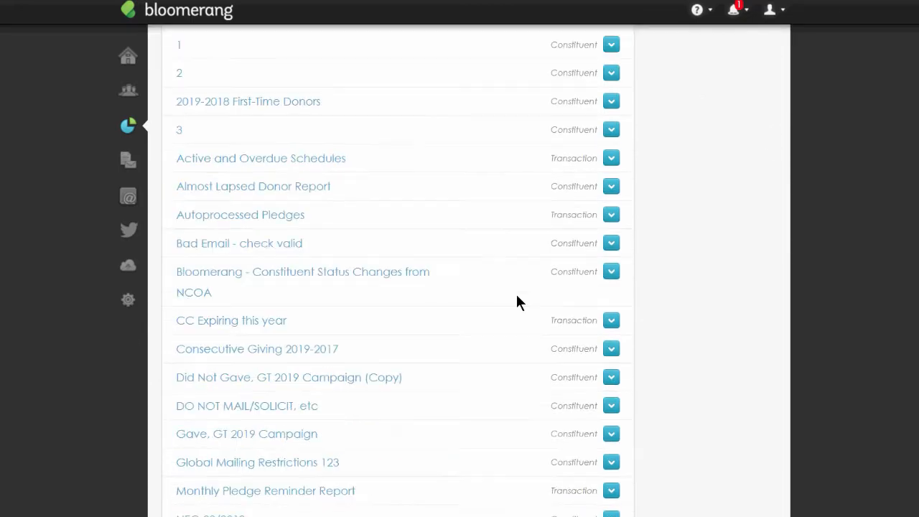
pyautogui.scroll(8, 513, 295)
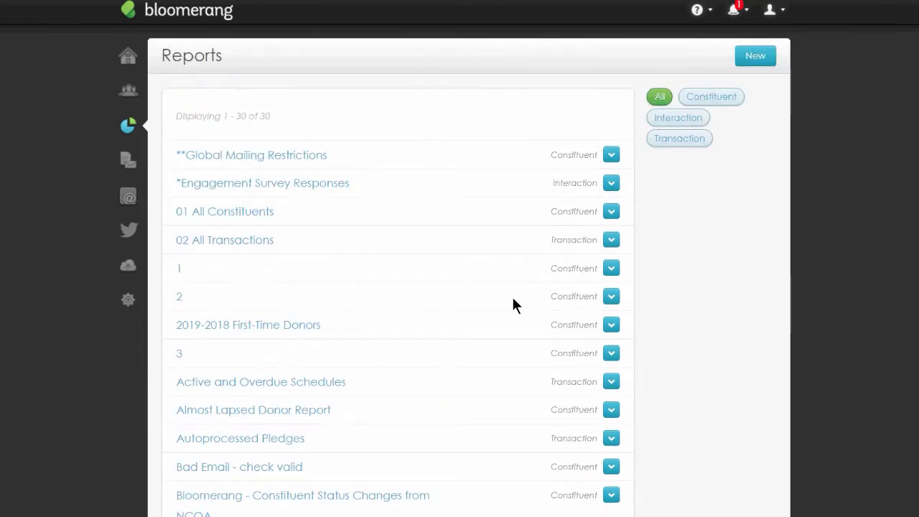
pyautogui.scroll(-3, 503, 302)
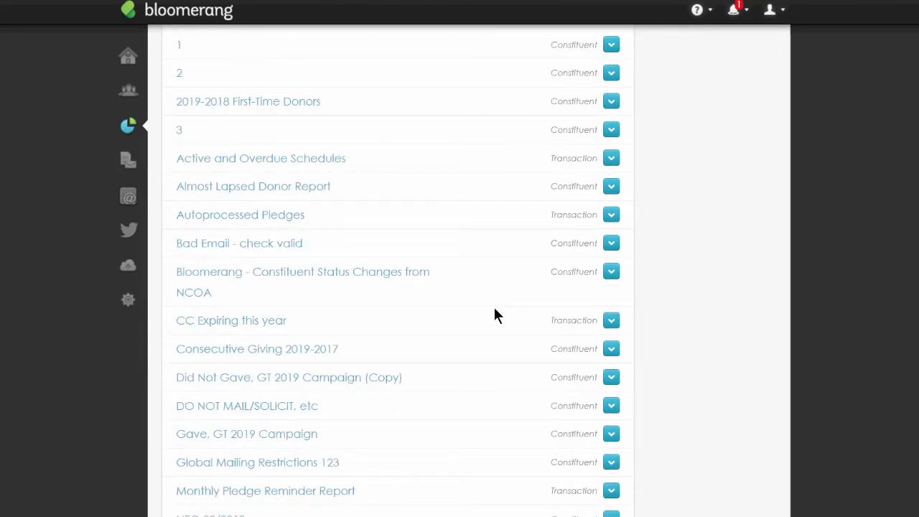
# - Make a copy of the Consecutive Giving 2019-2017 report
pyautogui.click(242, 350)
pyautogui.click(612, 350)
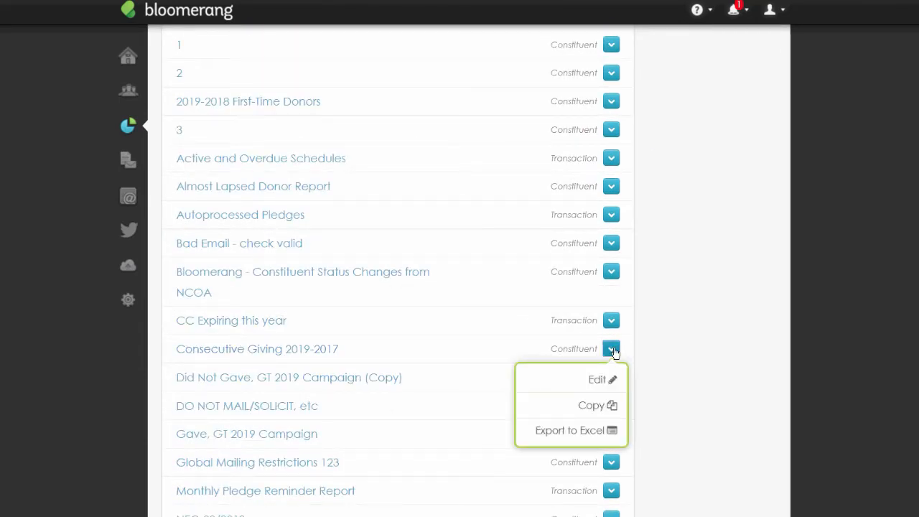
pyautogui.click(609, 438)
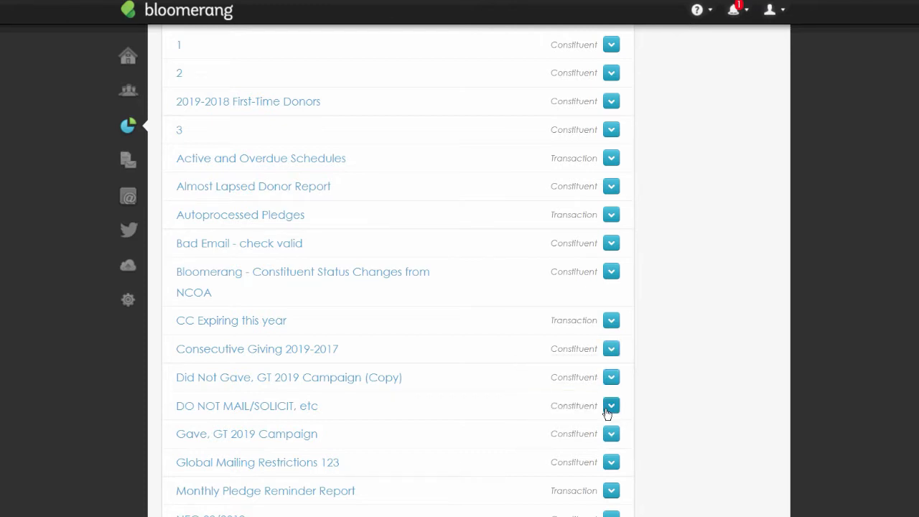
# - Open the copy of the Consecutive Giving 2019-2017 report and review its yearly giving columns
pyautogui.scroll(-5, 607, 413)
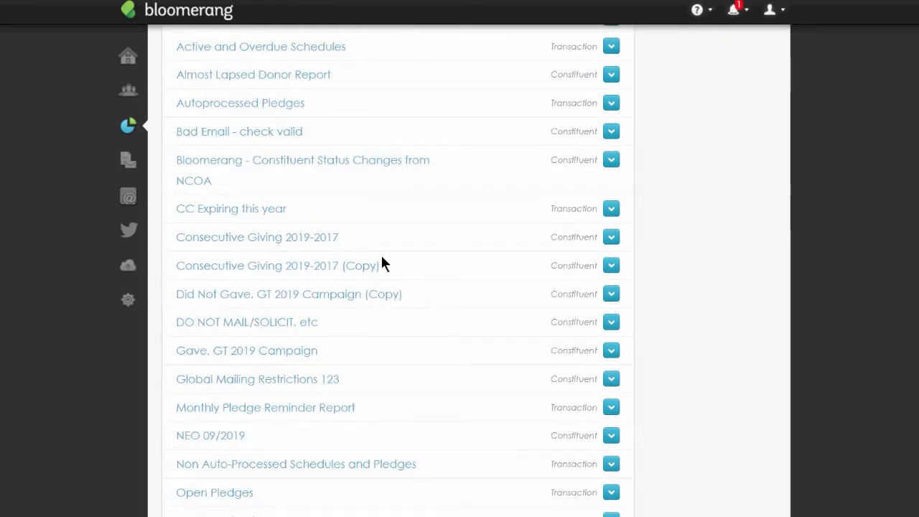
pyautogui.click(339, 267)
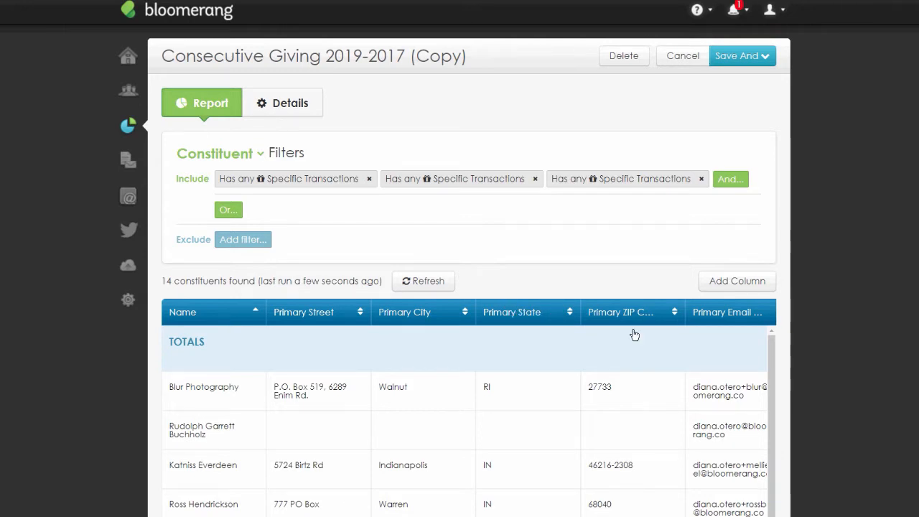
pyautogui.scroll(-3, 548, 507)
pyautogui.hscroll(5, 549, 506)
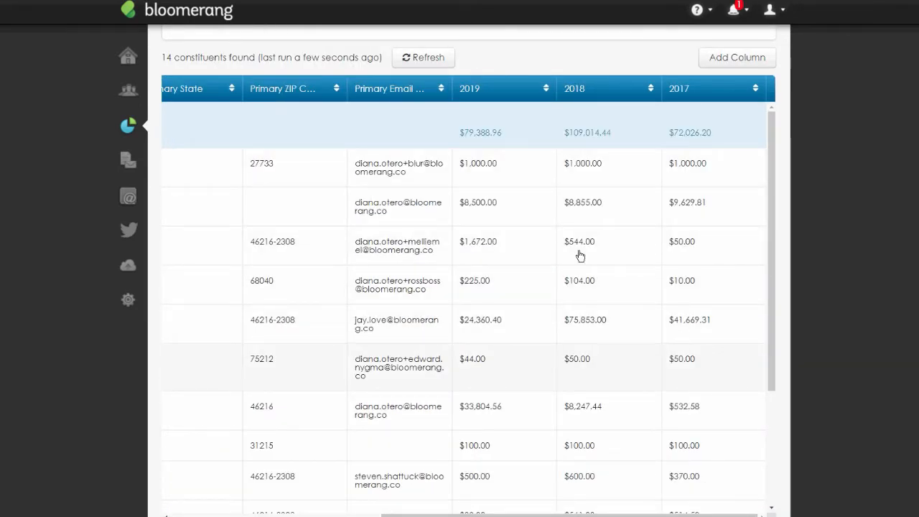
# - Add an Appeal is Membership Dues condition to the 2019 transaction filter and confirm it
pyautogui.scroll(3, 580, 255)
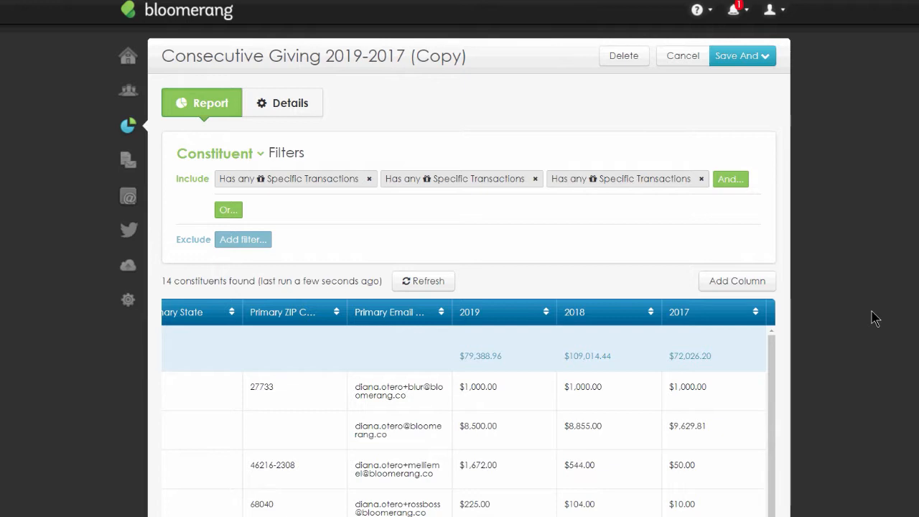
pyautogui.click(297, 186)
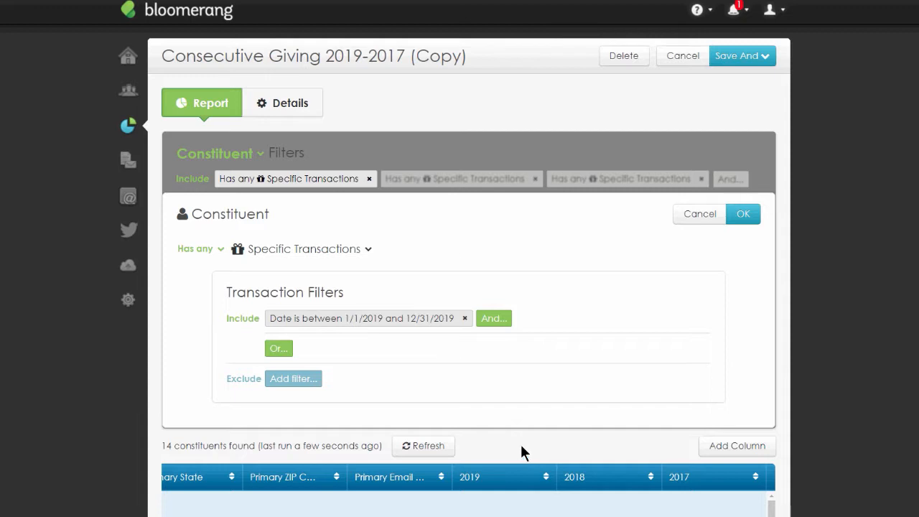
pyautogui.click(491, 321)
pyautogui.write('Appeal')
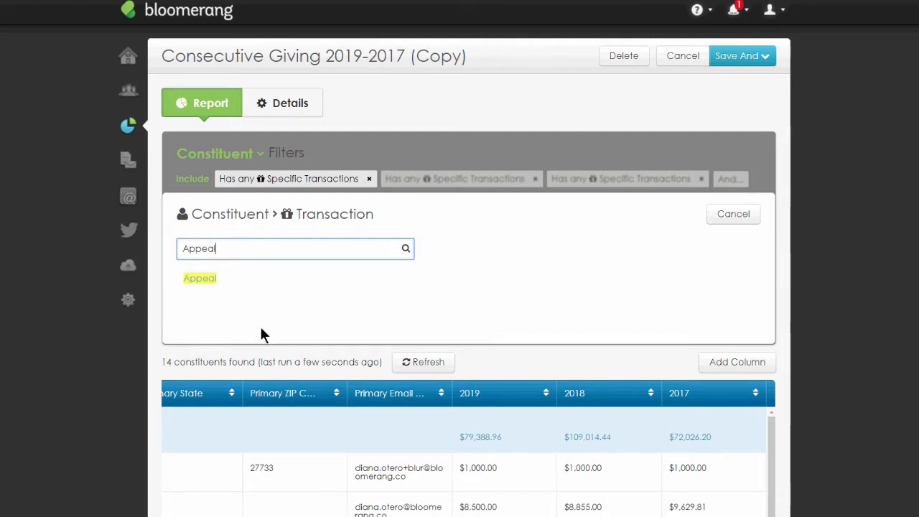
pyautogui.press('Return')
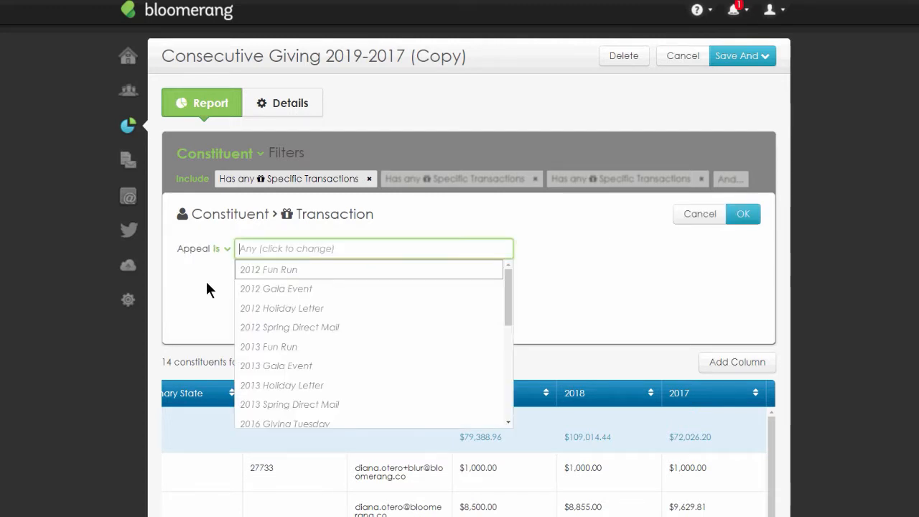
pyautogui.scroll(-10, 350, 351)
pyautogui.click(350, 370)
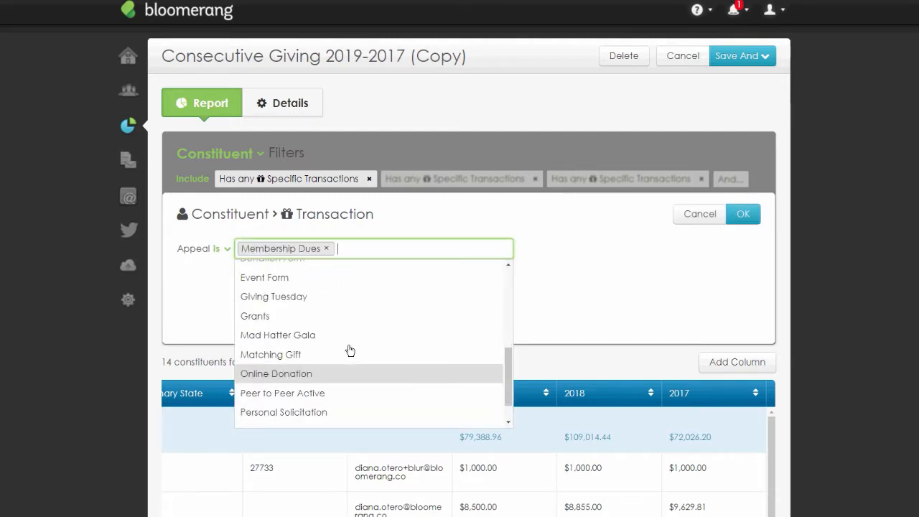
pyautogui.click(741, 215)
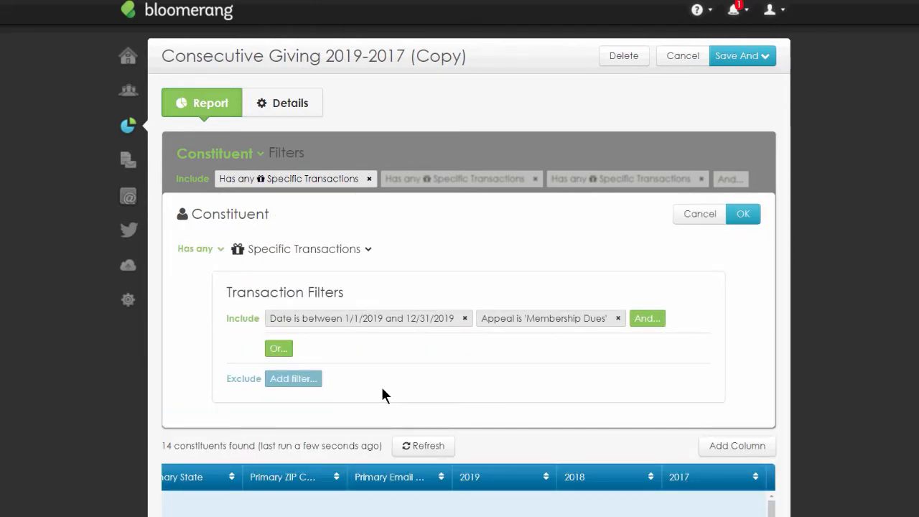
pyautogui.click(743, 216)
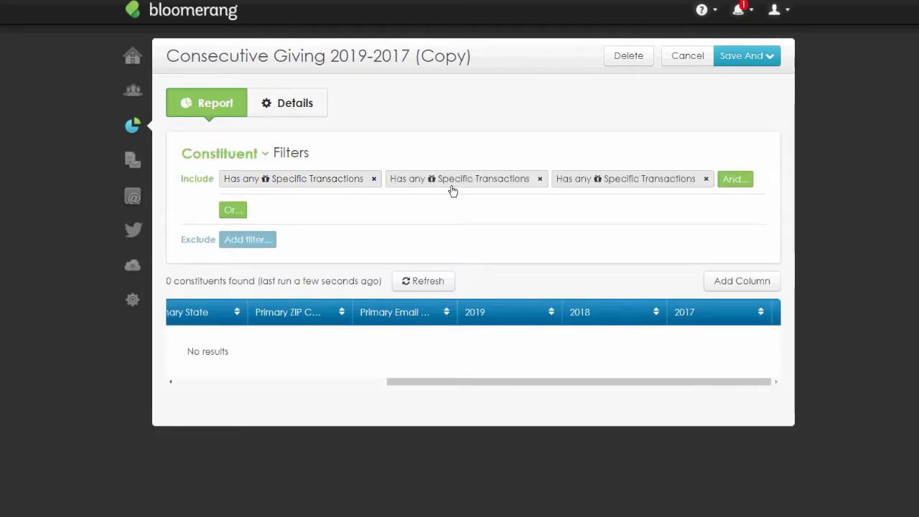
# - Add an Appeal is Membership Dues condition to the 2018 transaction filter and confirm it
pyautogui.click(451, 186)
pyautogui.click(500, 319)
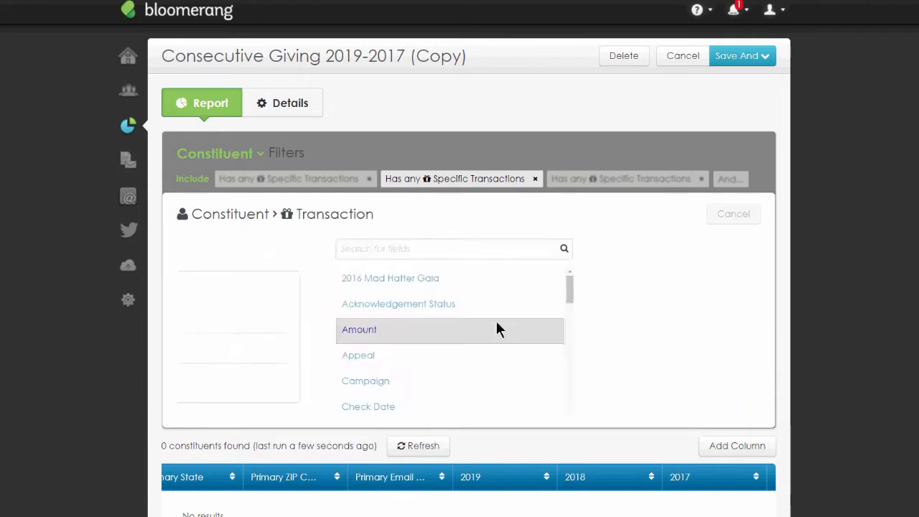
pyautogui.write('Appeal')
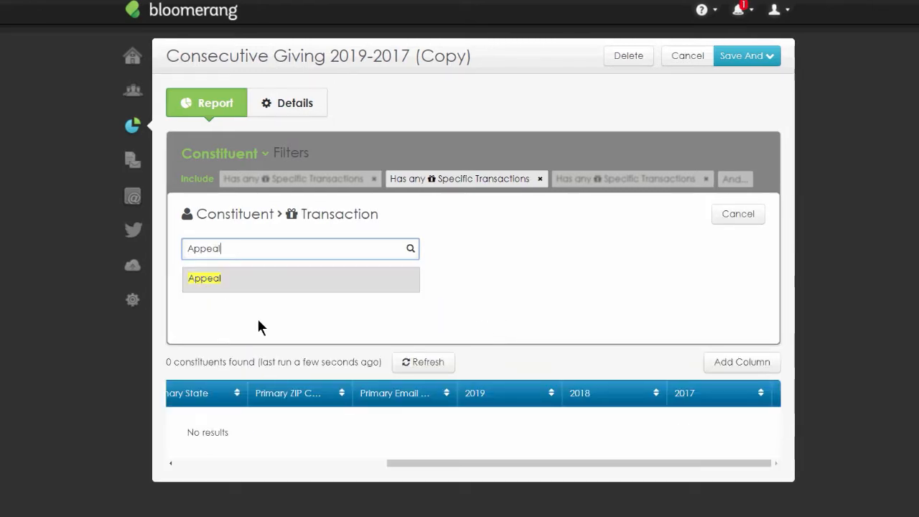
pyautogui.click(221, 284)
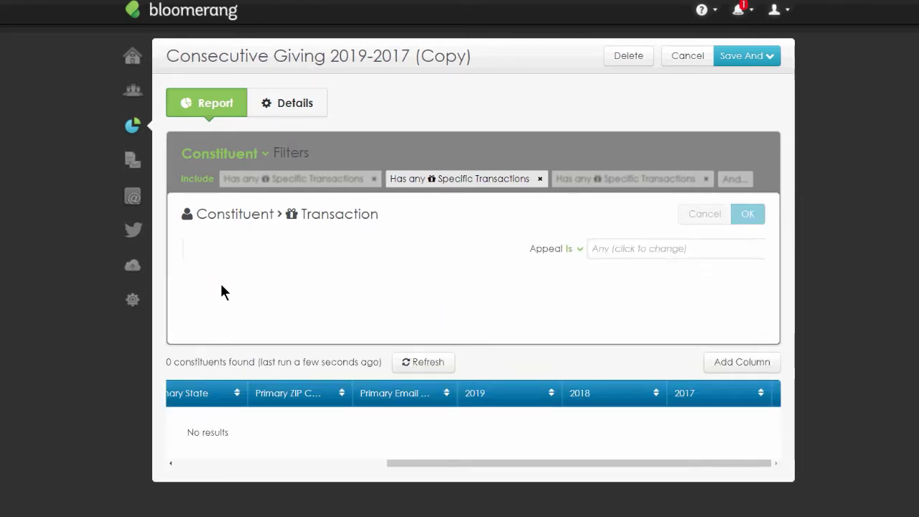
pyautogui.scroll(-8, 357, 321)
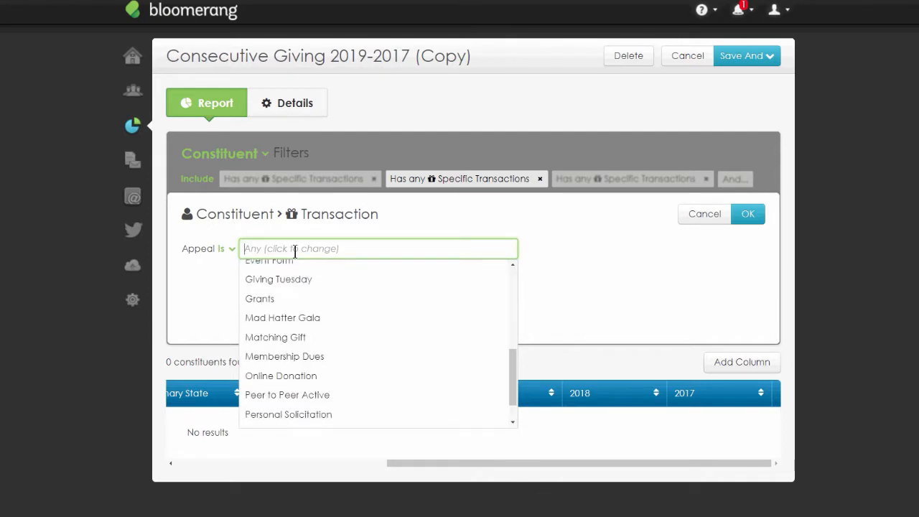
pyautogui.click(339, 325)
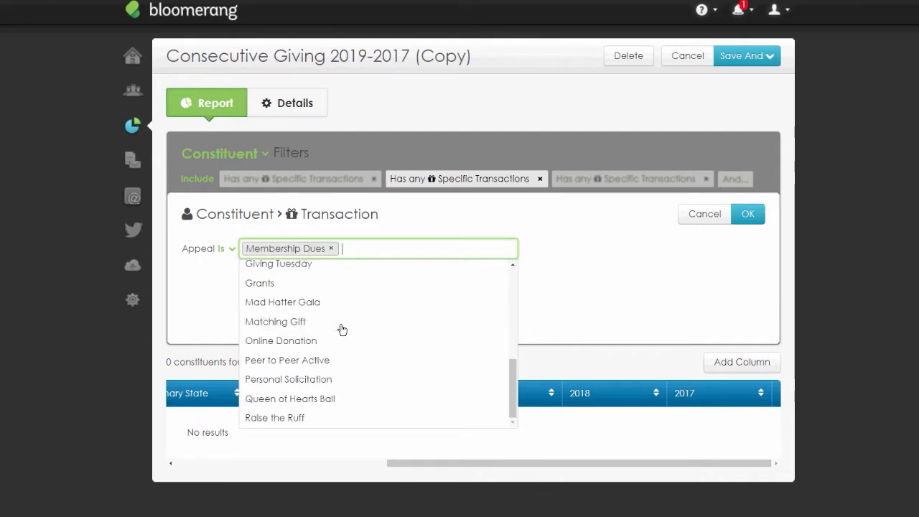
pyautogui.click(758, 215)
pyautogui.click(756, 215)
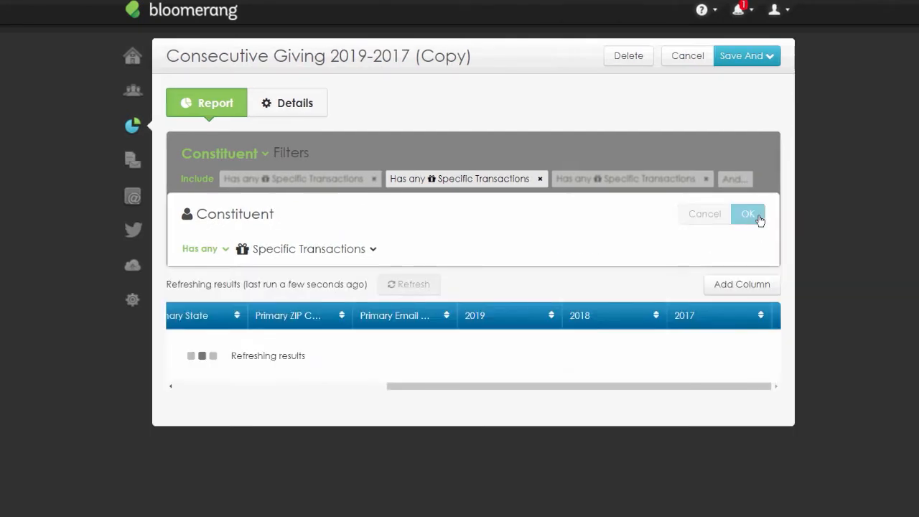
# - Add an Appeal is Membership Dues condition to the 2017 transaction filter and confirm it
pyautogui.click(619, 188)
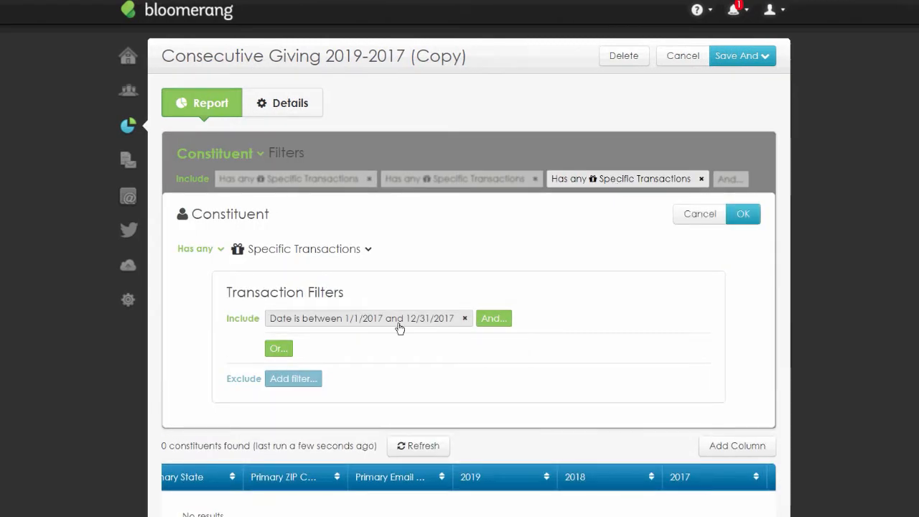
pyautogui.click(490, 321)
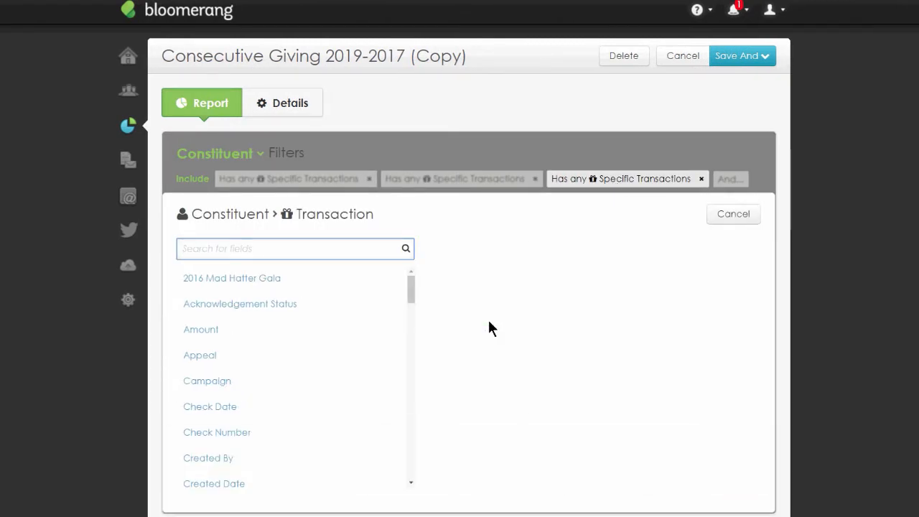
pyautogui.write('appeal')
pyautogui.click(241, 294)
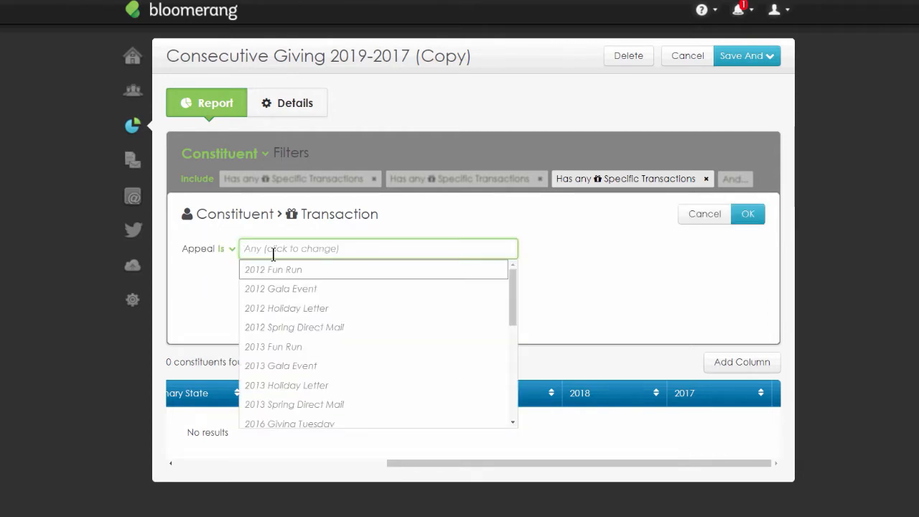
pyautogui.write('membership')
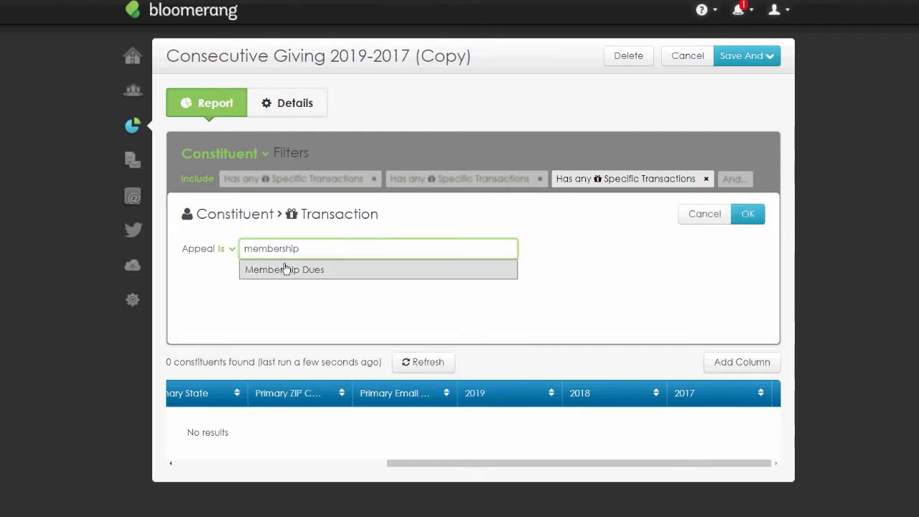
pyautogui.click(284, 268)
pyautogui.click(747, 213)
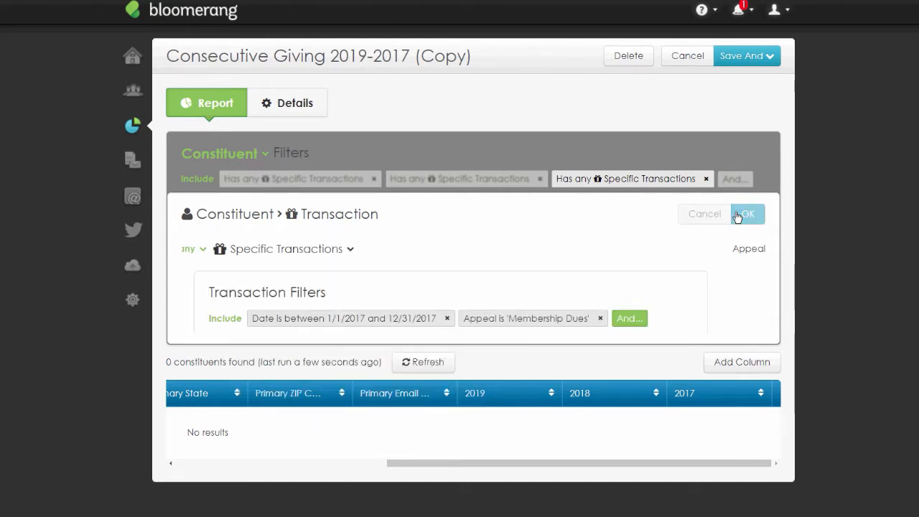
pyautogui.click(746, 213)
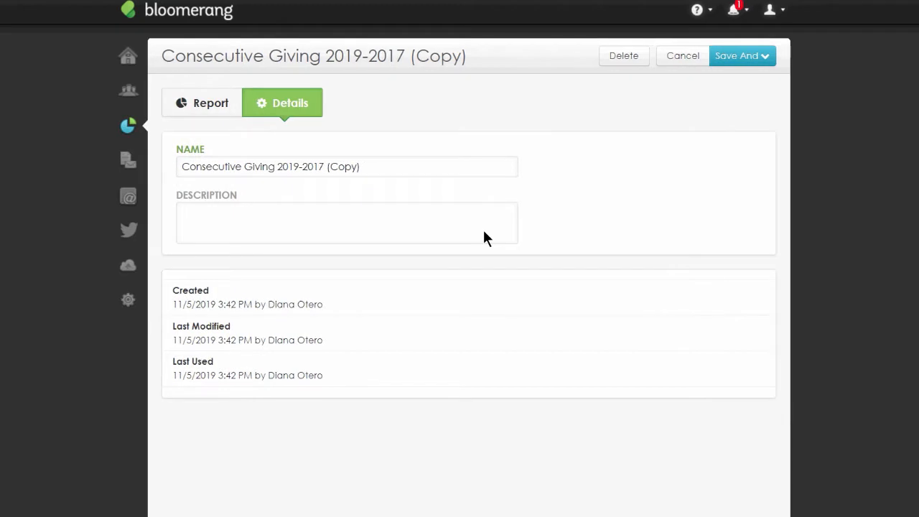
# - Rename the report to Consecutive Membership 2019-2017 in its details and save it, continuing to edit
pyautogui.doubleClick(260, 166)
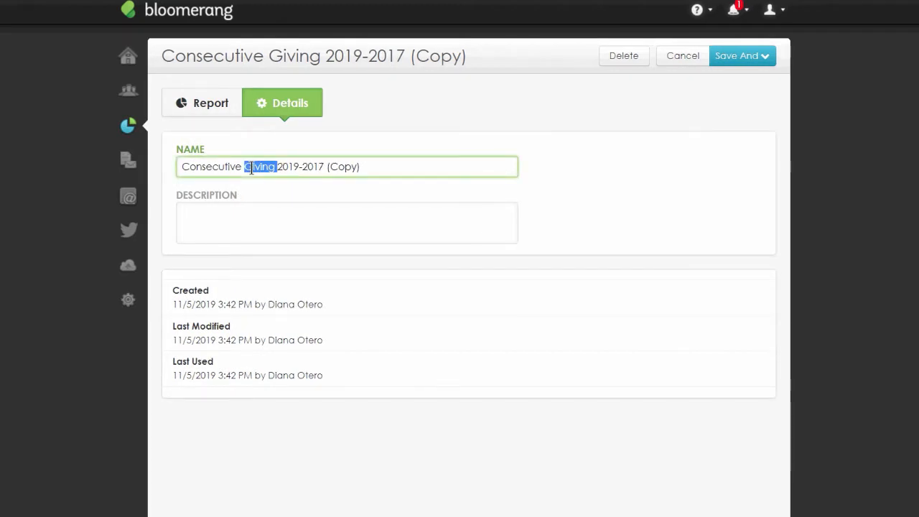
pyautogui.write('Membershu')
pyautogui.press('BackSpace')
pyautogui.write('ip')
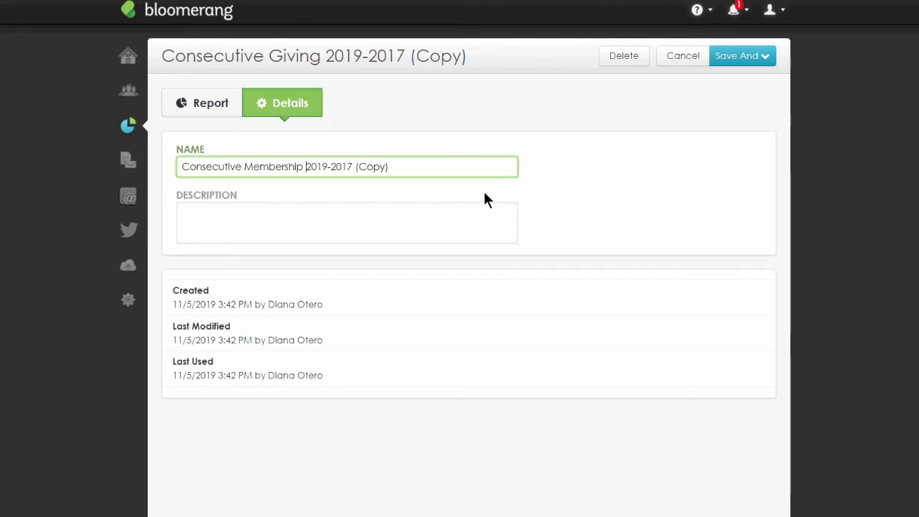
pyautogui.click(354, 167)
pyautogui.hotkey('shift', 'End')
pyautogui.press('BackSpace')
pyautogui.click(740, 57)
pyautogui.click(740, 58)
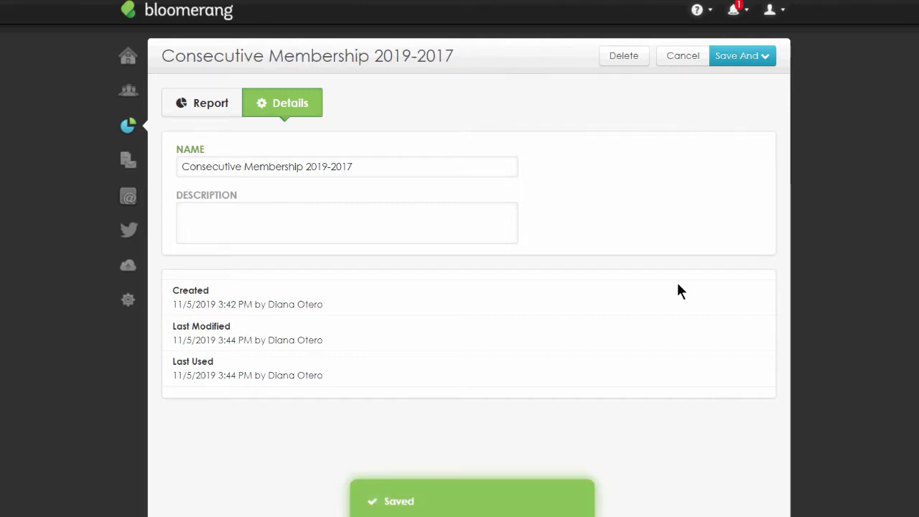
# - In the 2019 transaction filter, replace the Membership Dues appeal condition with a Fund is Sloth Island condition
pyautogui.click(206, 103)
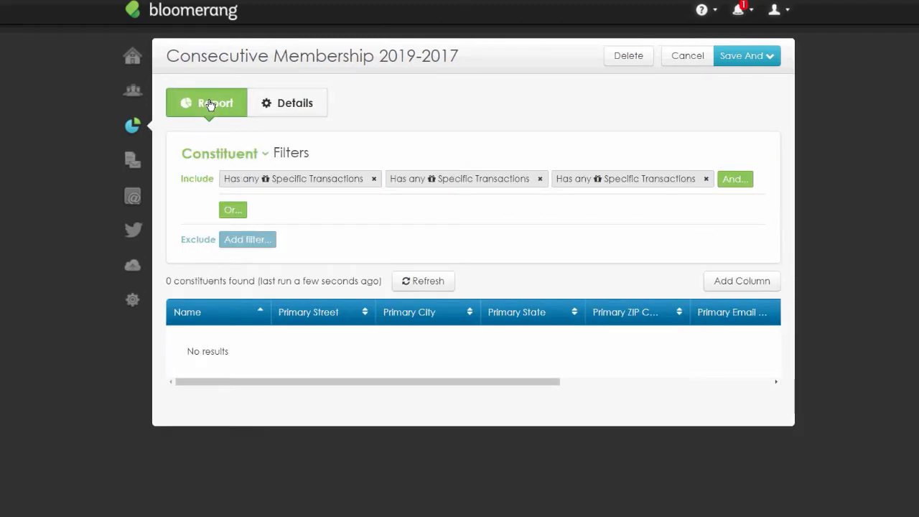
pyautogui.click(301, 184)
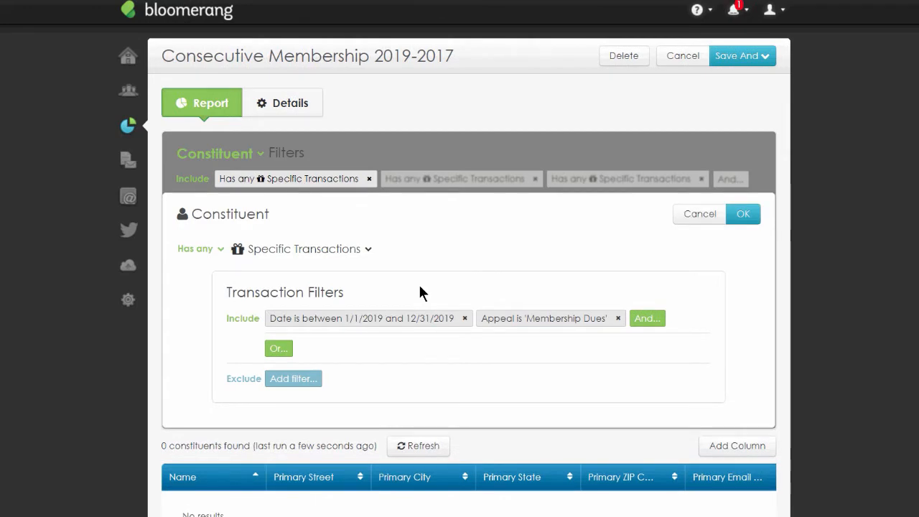
pyautogui.click(617, 319)
pyautogui.click(491, 327)
pyautogui.write('Fund')
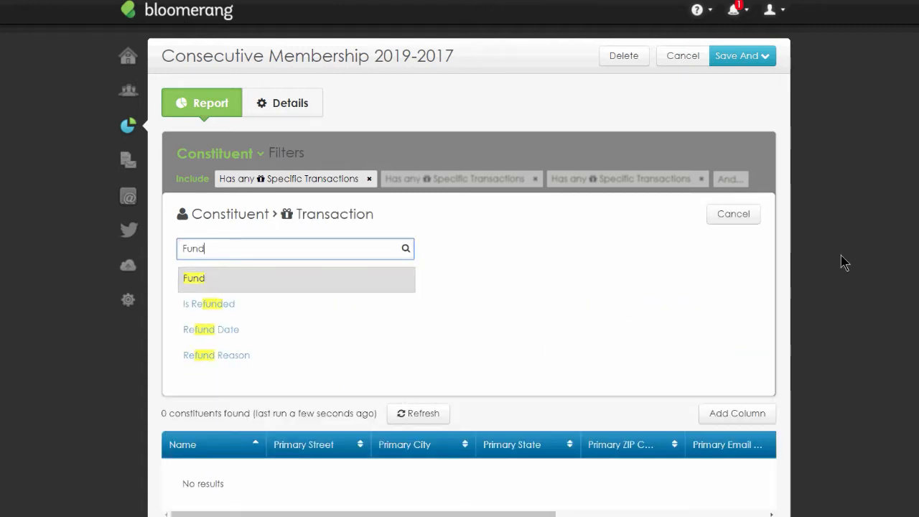
pyautogui.click(201, 280)
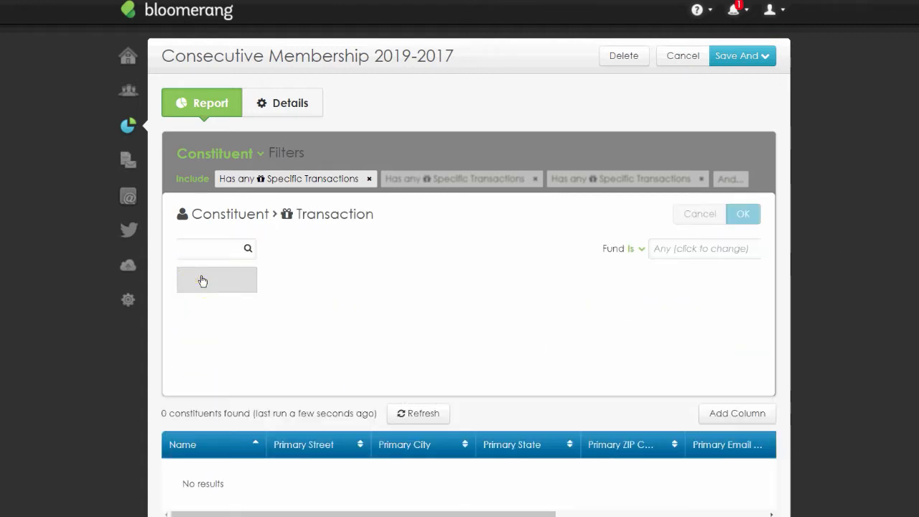
pyautogui.click(292, 248)
pyautogui.scroll(-1, 338, 346)
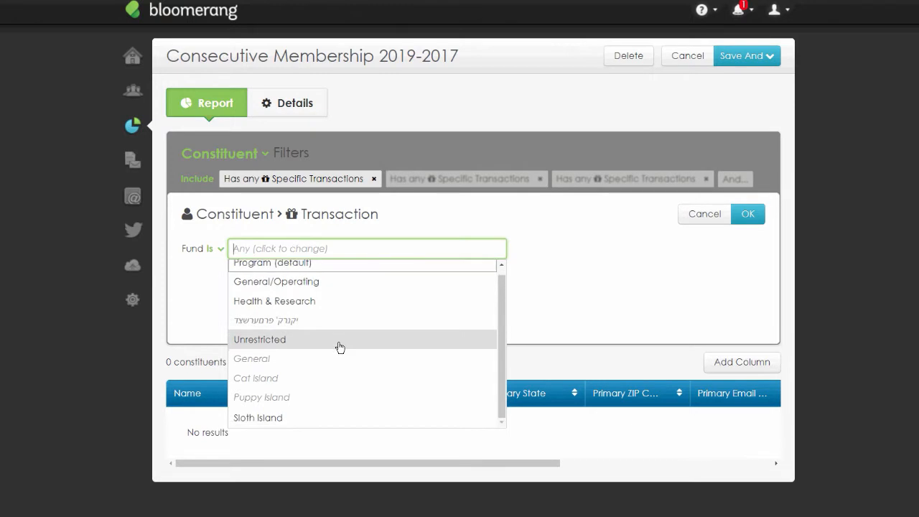
pyautogui.click(308, 418)
pyautogui.click(748, 214)
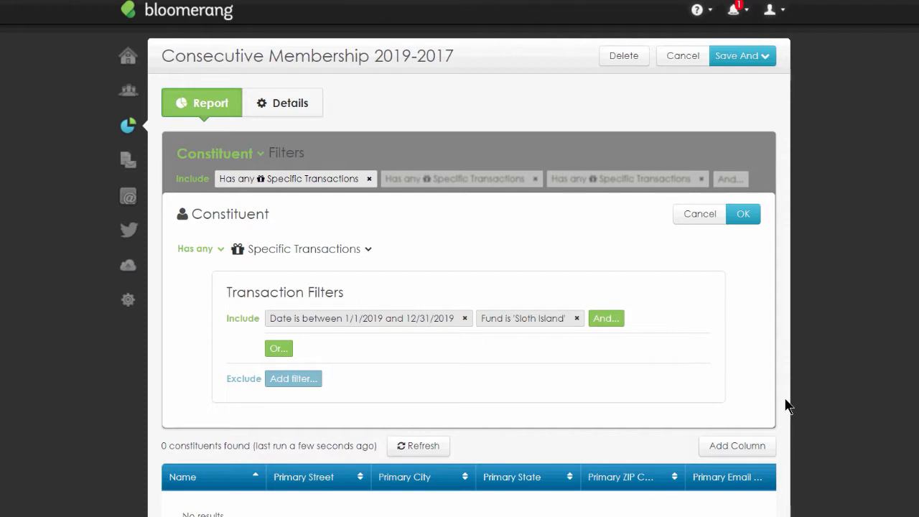
# - Change the 2019 filter's fund condition to General/Operating and confirm the filter
pyautogui.click(537, 319)
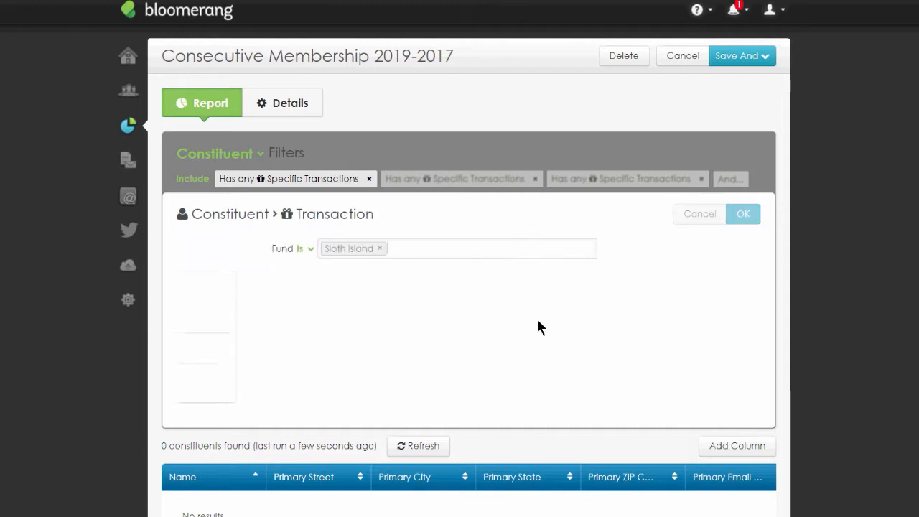
pyautogui.click(287, 249)
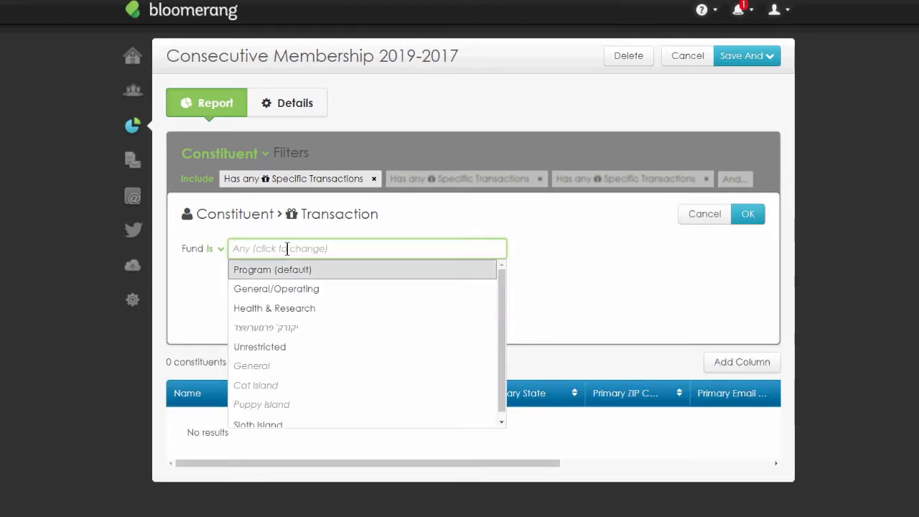
pyautogui.click(288, 290)
pyautogui.click(754, 220)
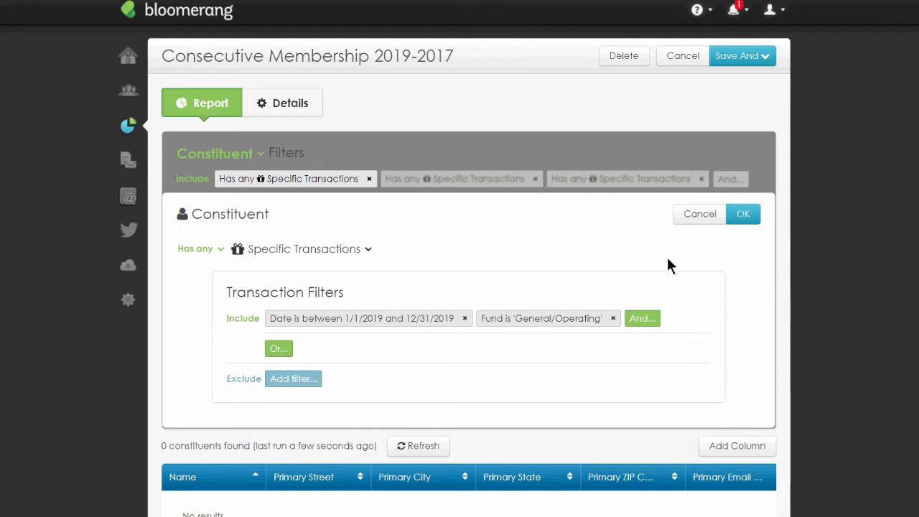
pyautogui.doubleClick(262, 60)
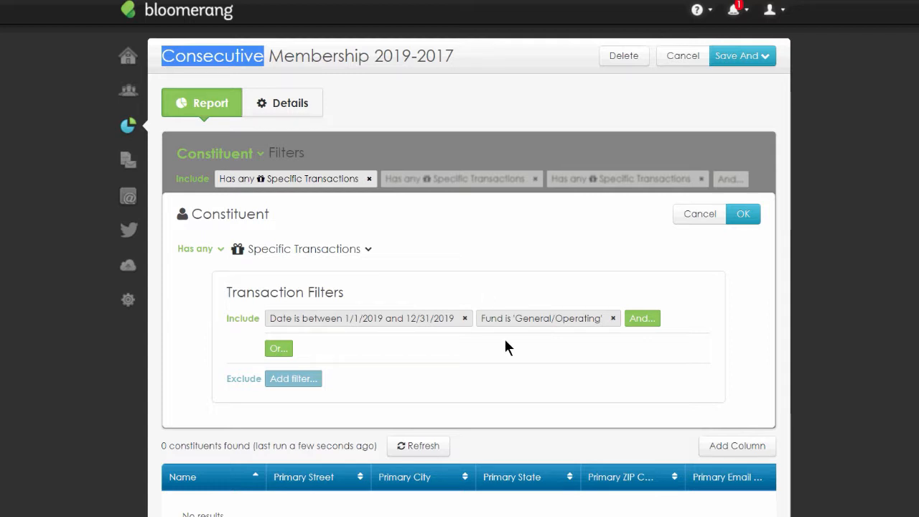
pyautogui.click(743, 214)
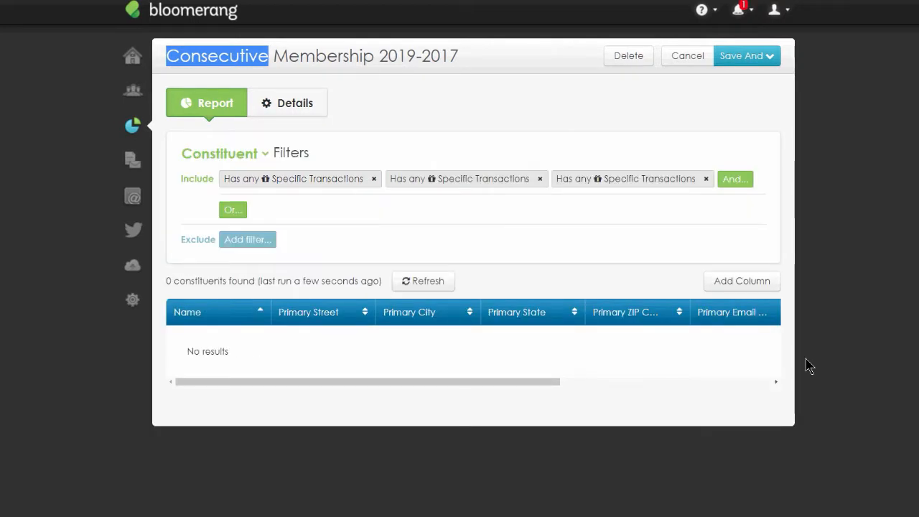
# - Open the 2018 transaction filter to review its conditions, then close it
pyautogui.click(430, 187)
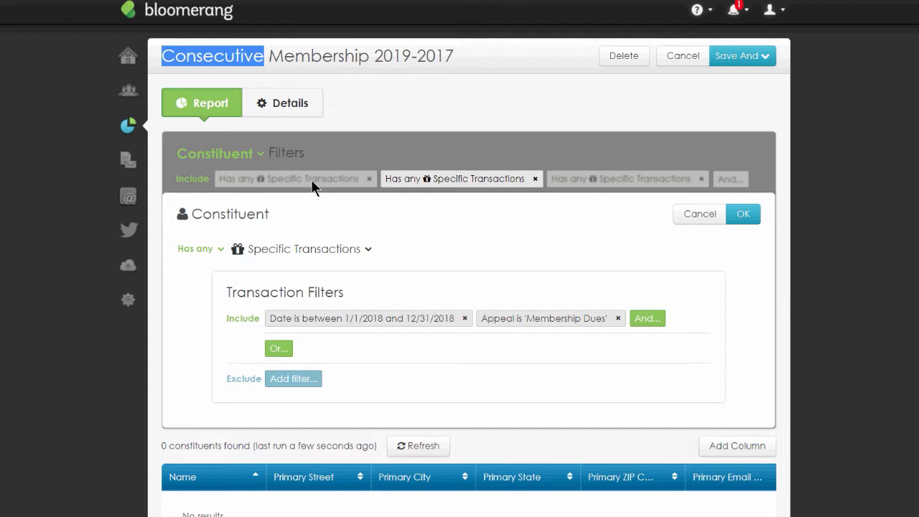
pyautogui.click(673, 218)
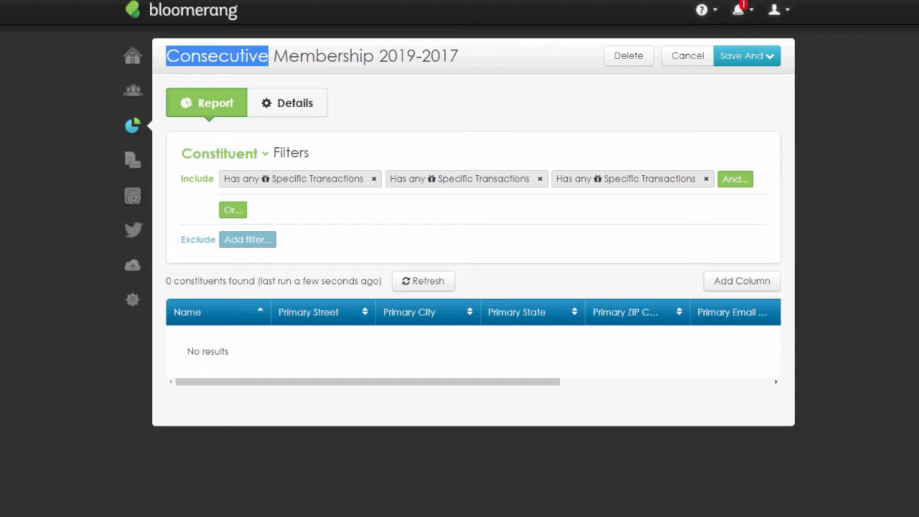
# - Open the 2019 column's settings in the results table to review them, then close without changes
pyautogui.hscroll(5, 515, 316)
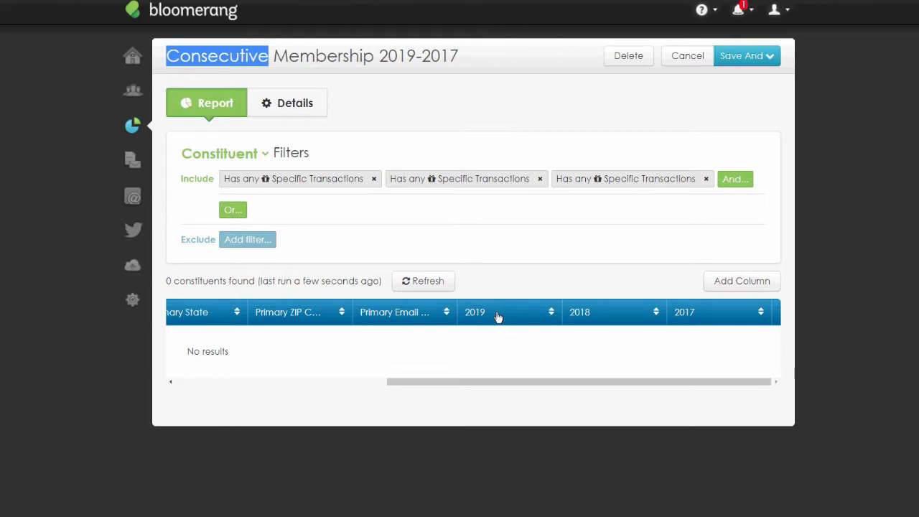
pyautogui.click(499, 316)
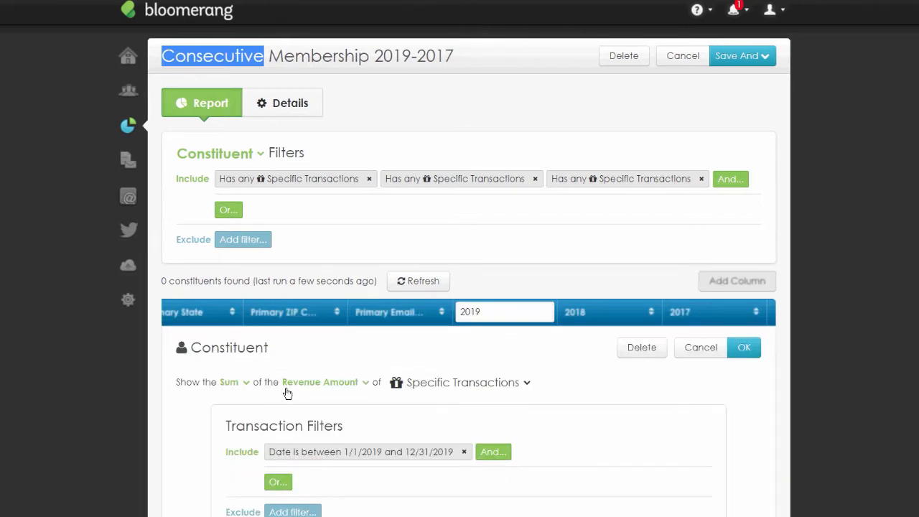
pyautogui.click(708, 357)
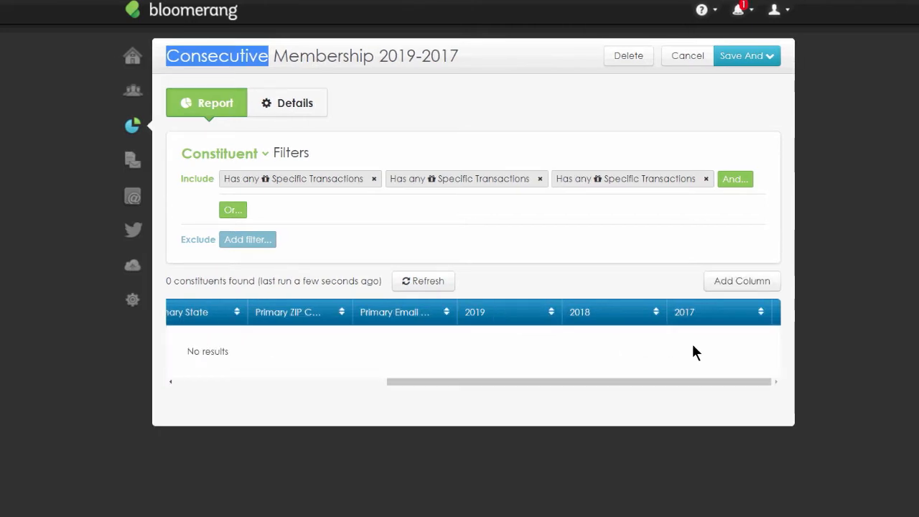
# - Change the 2018 column to show the sum of Projected Revenue and confirm
pyautogui.click(604, 313)
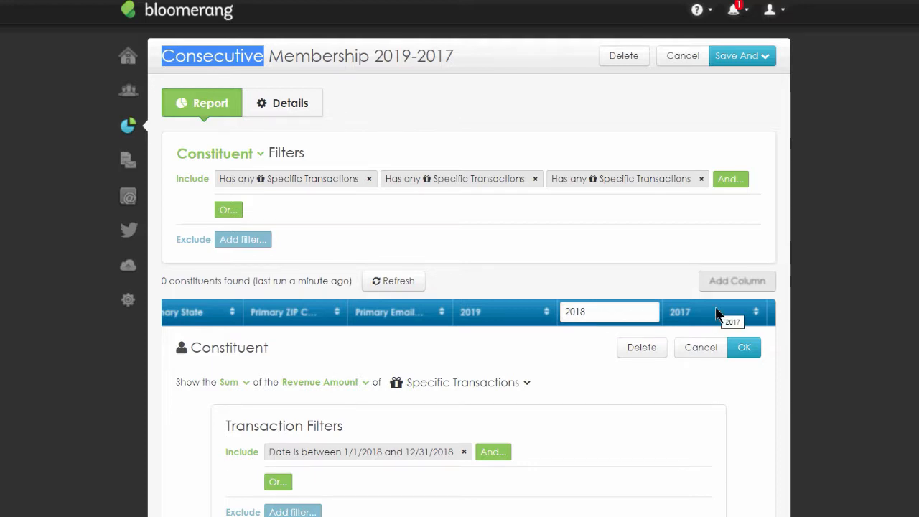
pyautogui.click(365, 382)
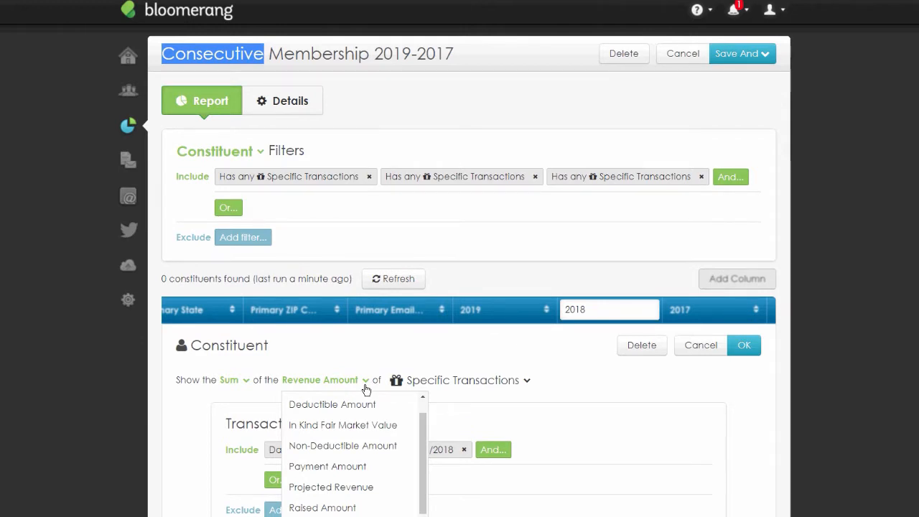
pyautogui.scroll(-1, 363, 459)
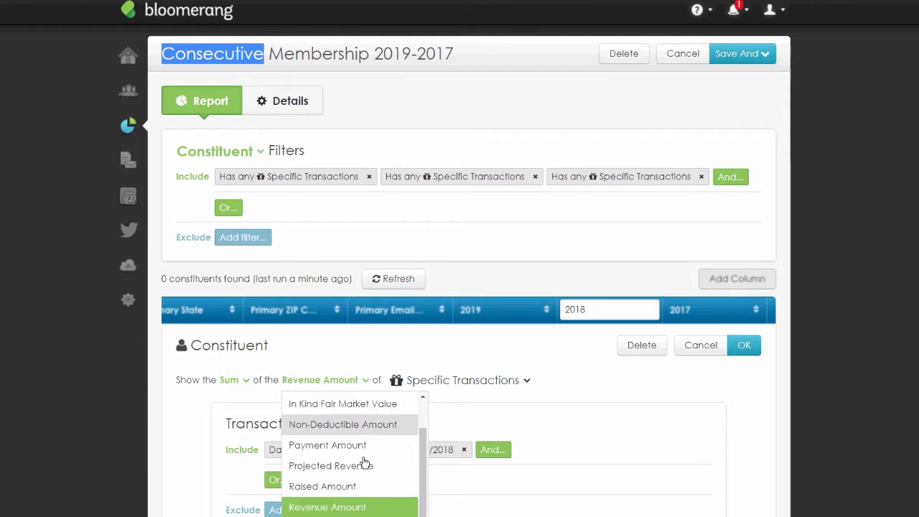
pyautogui.click(358, 467)
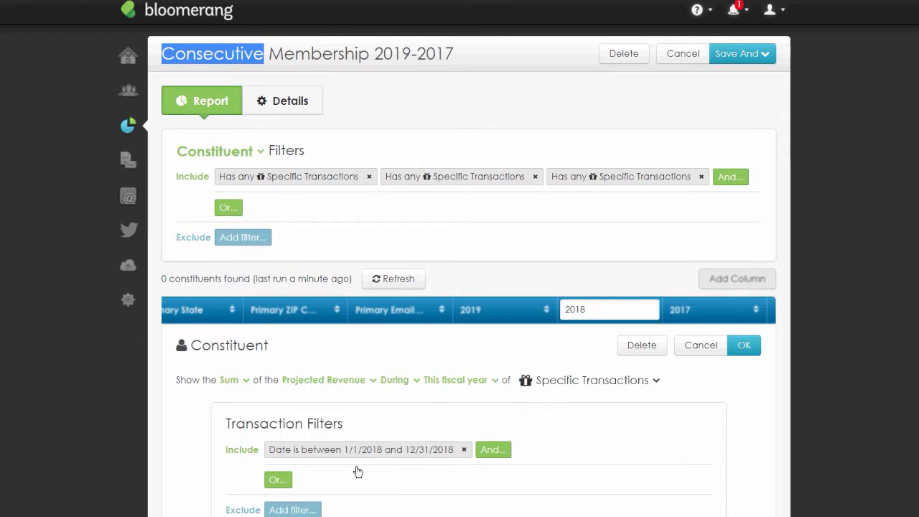
pyautogui.click(744, 352)
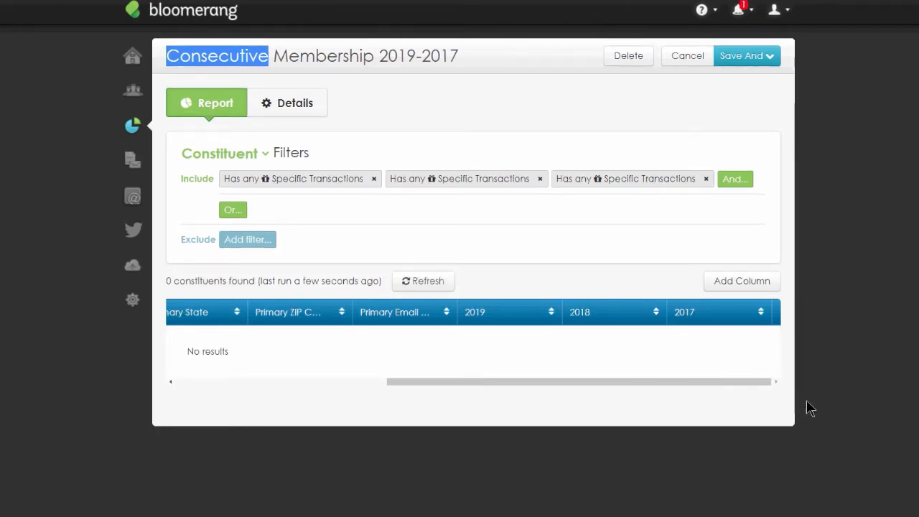
# - Remove the General/Operating fund condition from the 2019 transaction filter and confirm it
pyautogui.click(369, 182)
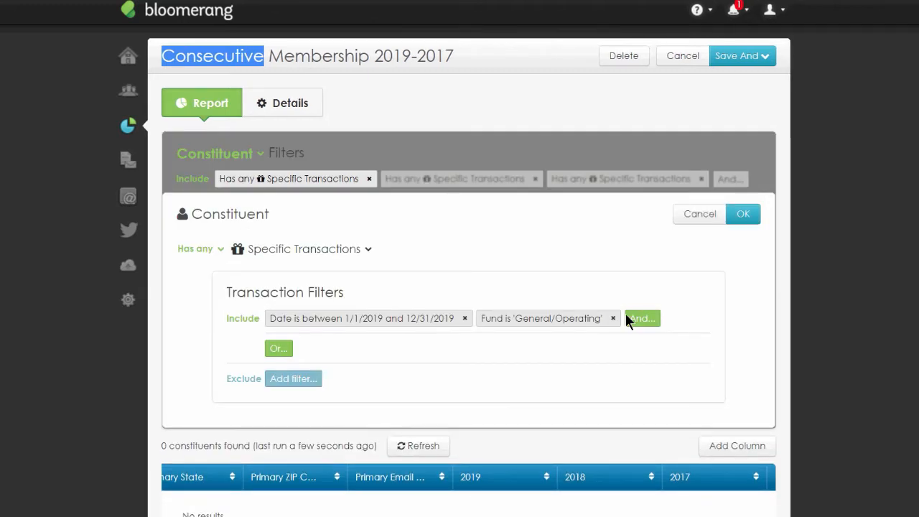
pyautogui.click(612, 319)
pyautogui.click(743, 214)
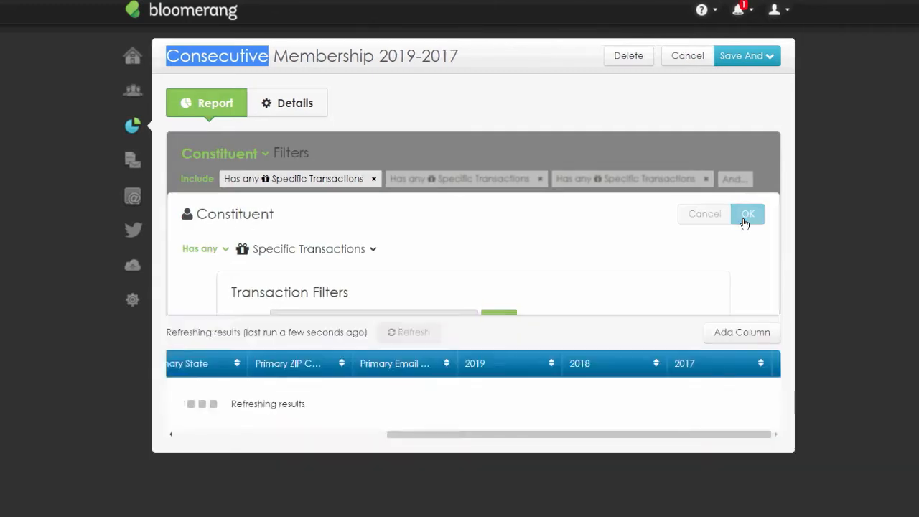
# - Remove the Membership Dues appeal condition from the 2018 transaction filter and the extra condition from the 2017 filter
pyautogui.click(441, 185)
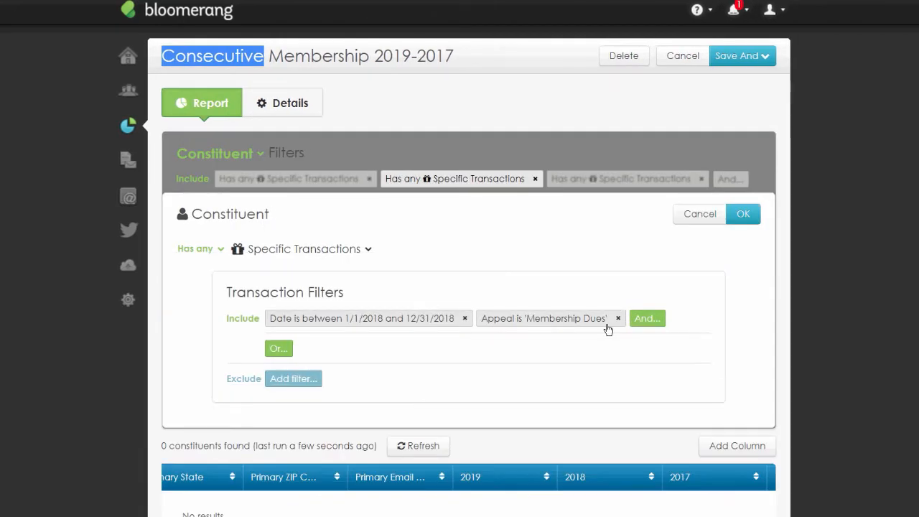
pyautogui.click(608, 326)
pyautogui.click(745, 218)
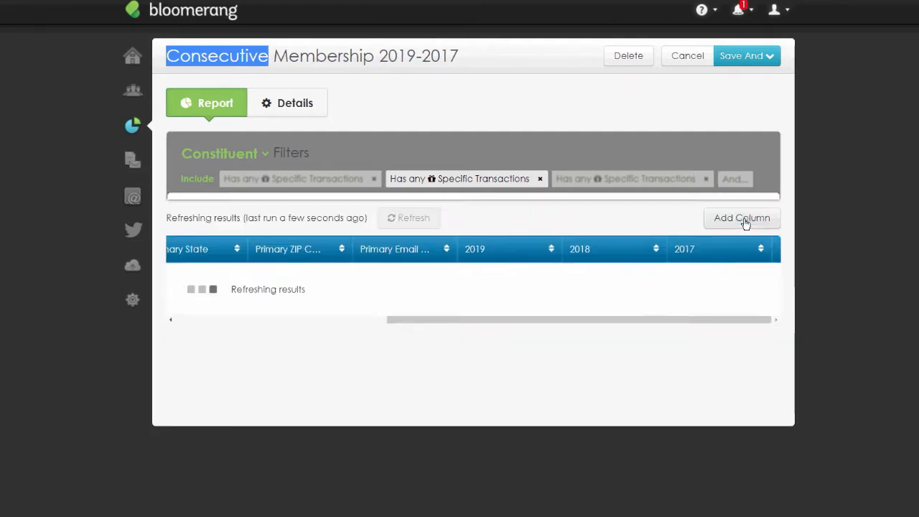
pyautogui.click(555, 180)
pyautogui.click(616, 318)
pyautogui.click(749, 223)
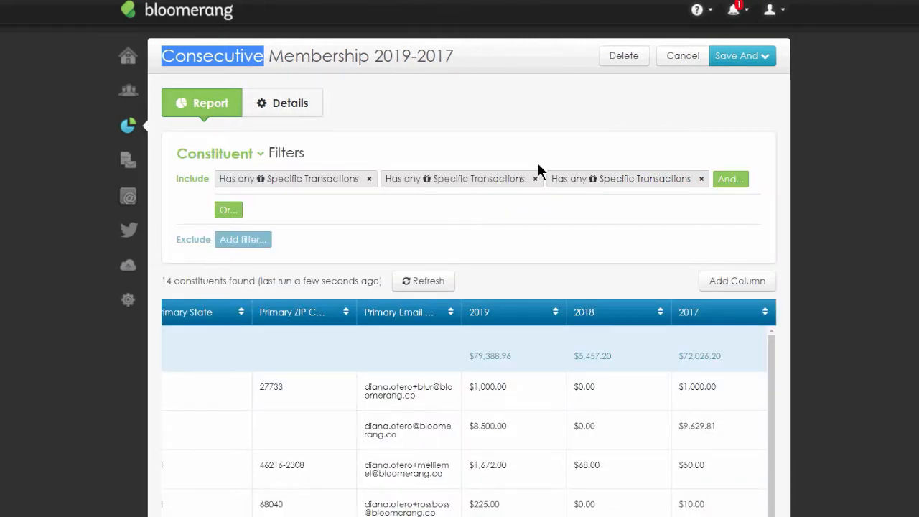
# - Set the 2018 column to show the sum of Revenue Amount and confirm
pyautogui.scroll(-2, 785, 332)
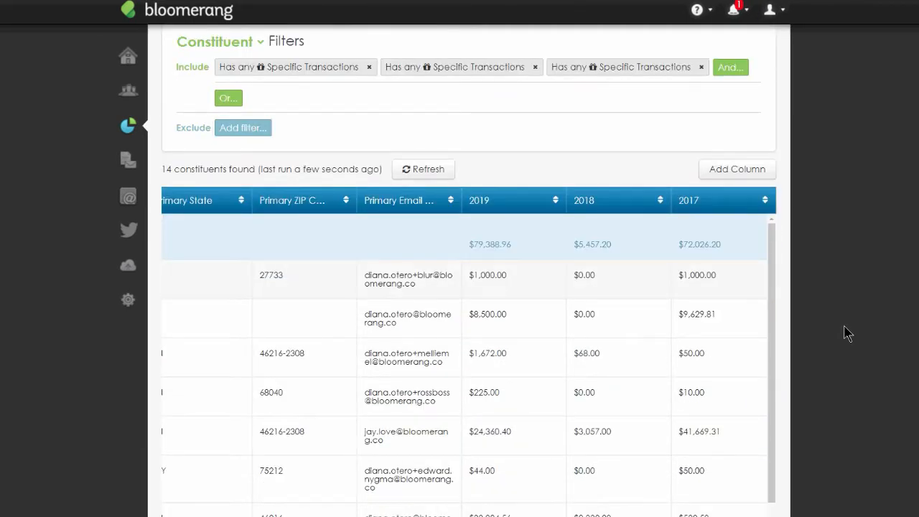
pyautogui.click(588, 207)
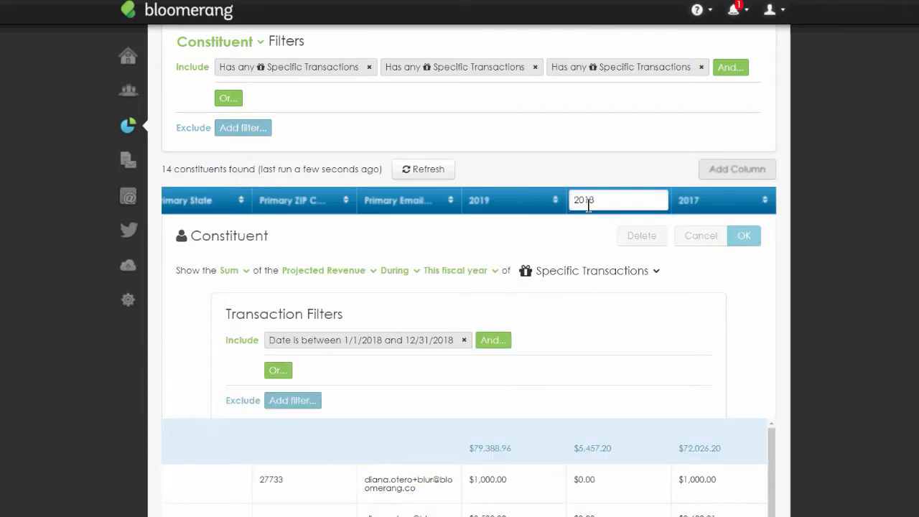
pyautogui.click(338, 280)
pyautogui.scroll(-1, 350, 279)
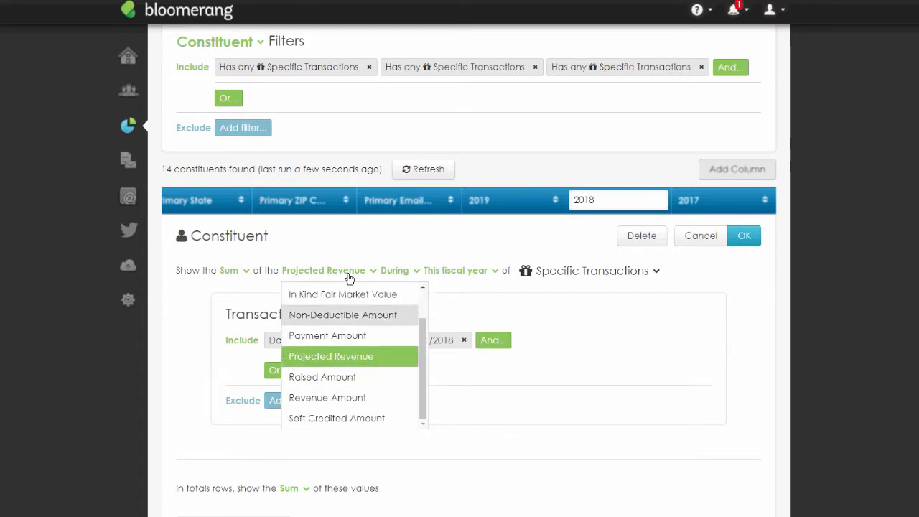
pyautogui.click(352, 398)
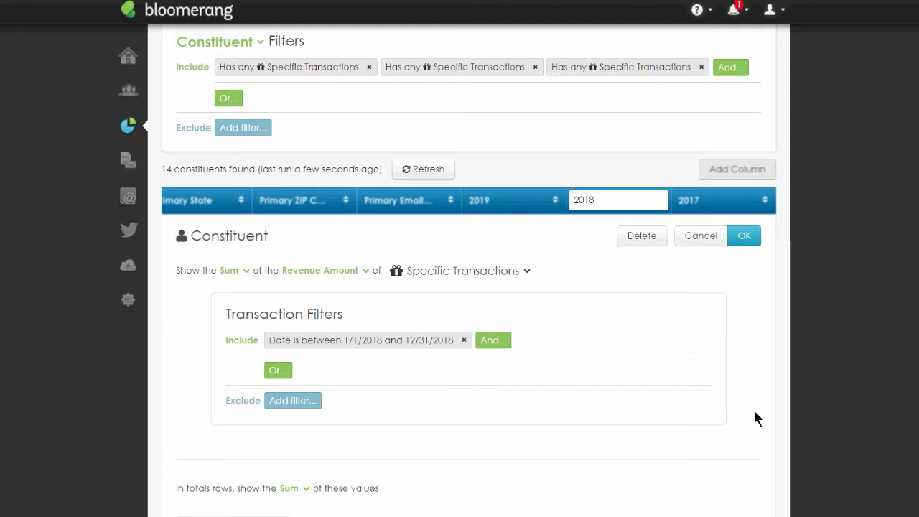
pyautogui.click(748, 237)
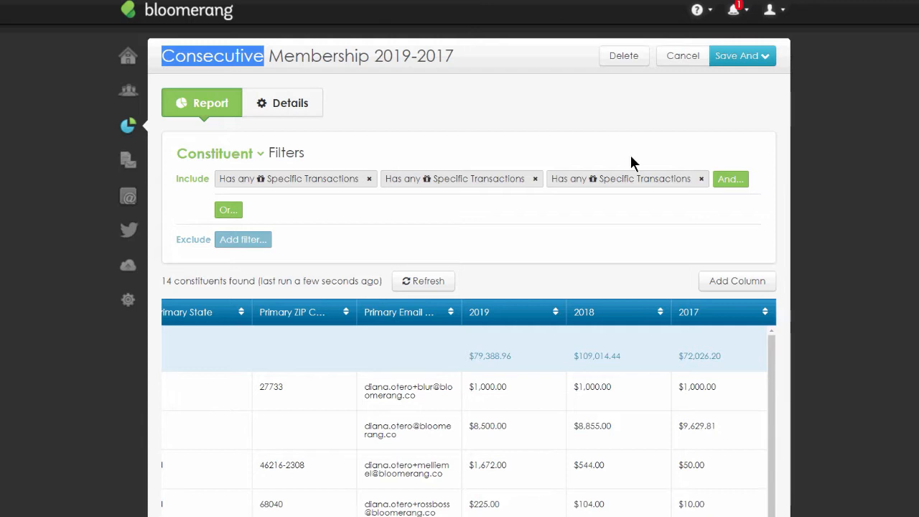
# - Rename the report to Consecutive Membership 2019-2017 F/C/A and save it, returning to the report list
pyautogui.click(758, 60)
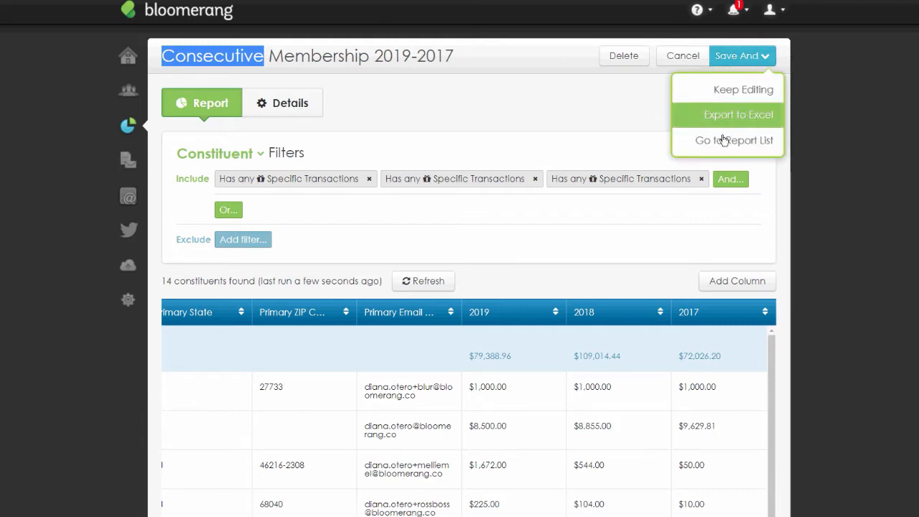
pyautogui.click(292, 110)
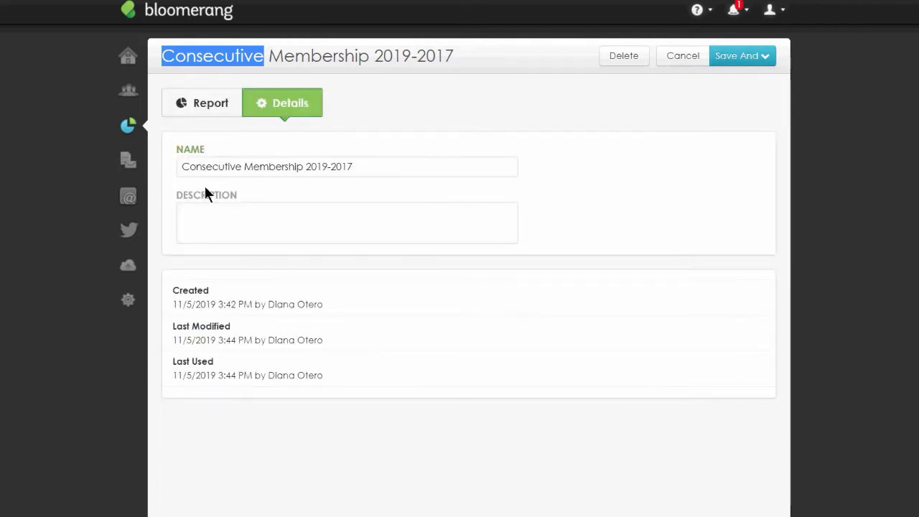
pyautogui.click(202, 166)
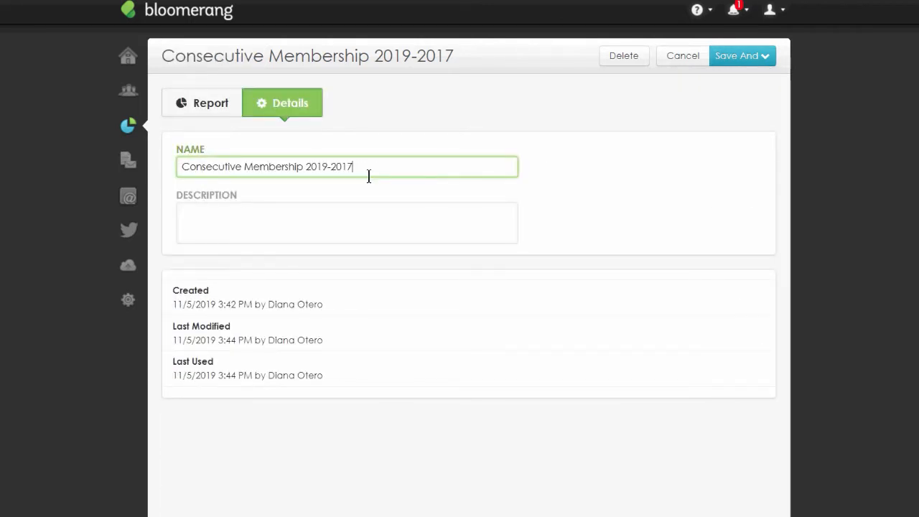
pyautogui.write('F/C/A')
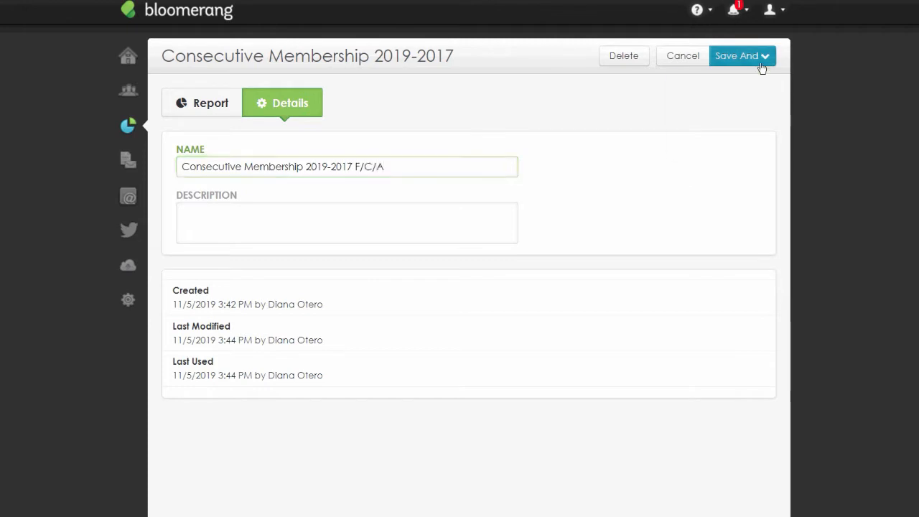
pyautogui.click(761, 57)
pyautogui.click(761, 139)
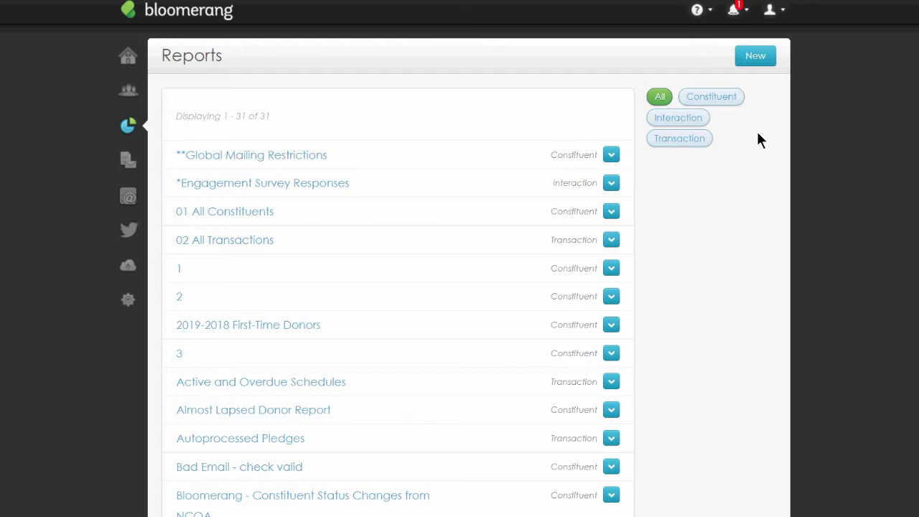
# - Create a new transaction report with a filter for Credit Card Expiration during Last year
pyautogui.click(744, 57)
pyautogui.click(408, 132)
pyautogui.click(474, 276)
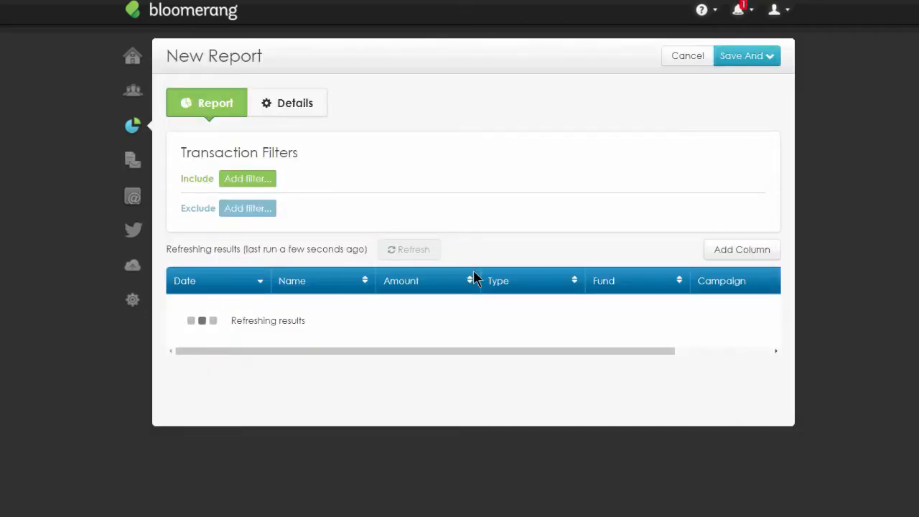
pyautogui.click(266, 179)
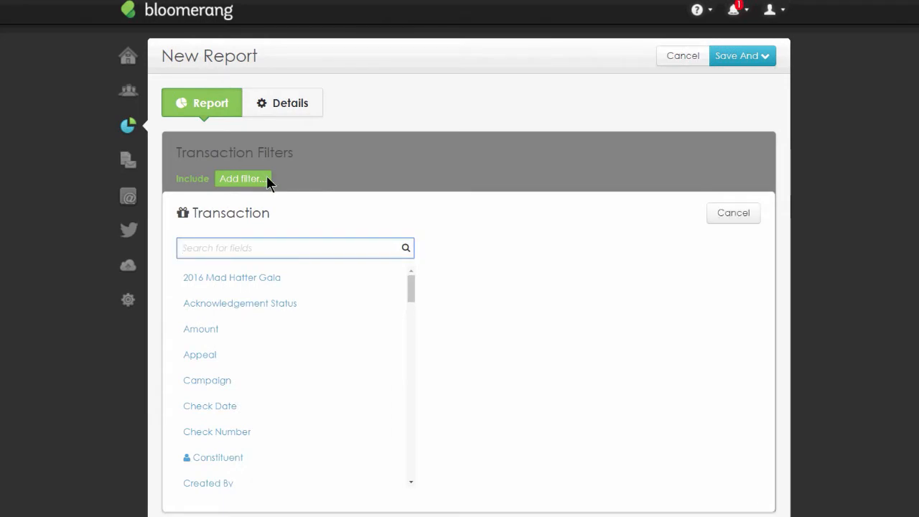
pyautogui.write('cred')
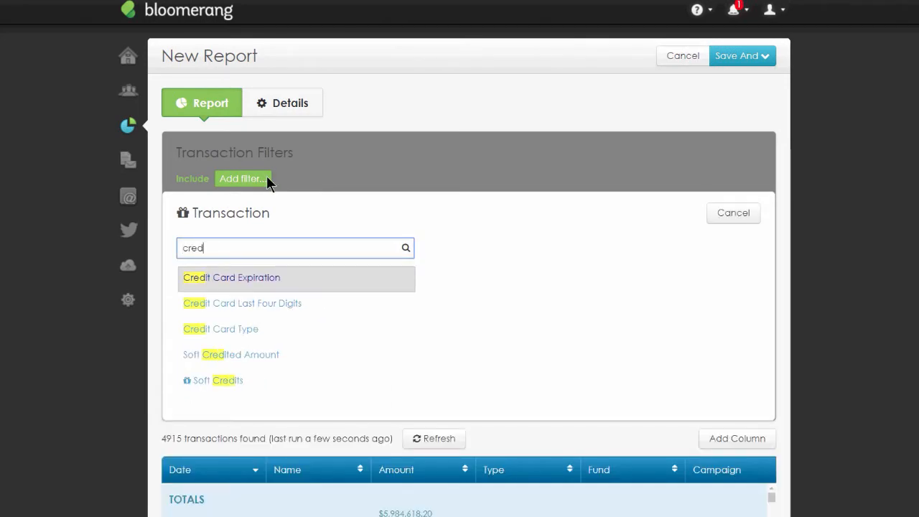
pyautogui.click(273, 284)
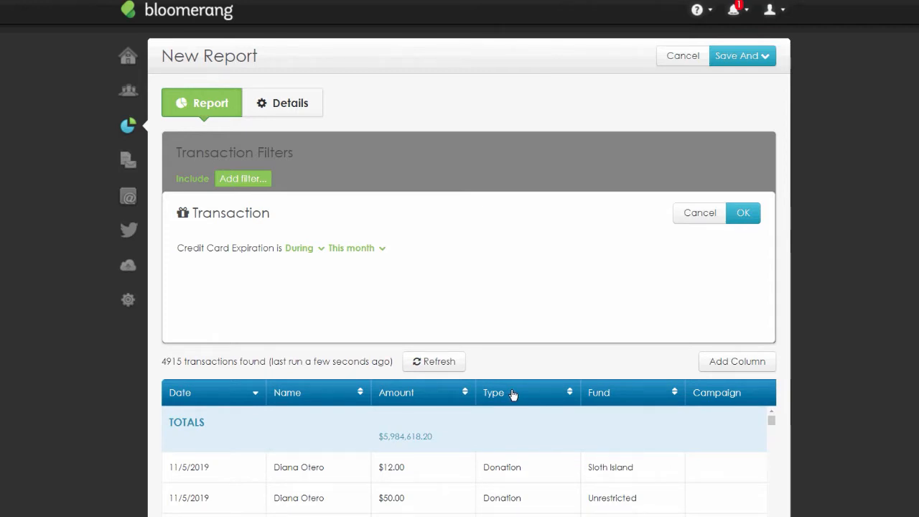
pyautogui.click(327, 251)
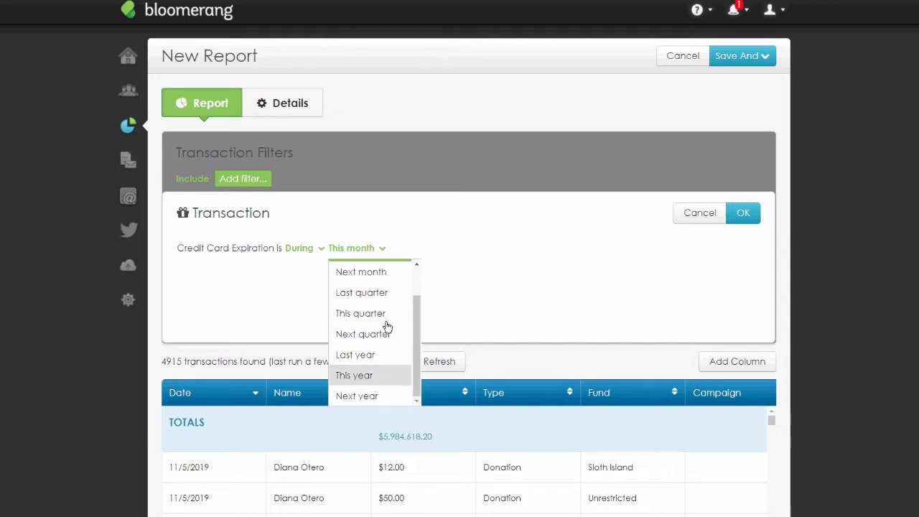
pyautogui.click(365, 354)
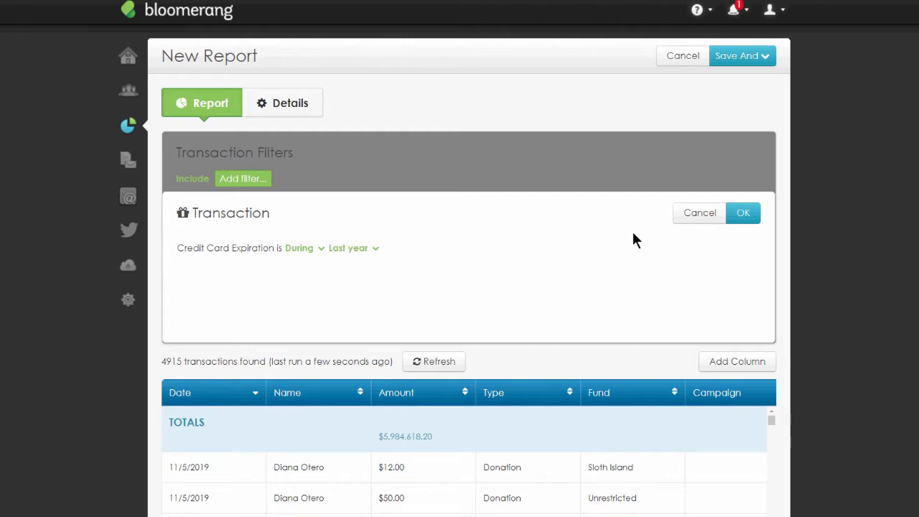
pyautogui.click(743, 212)
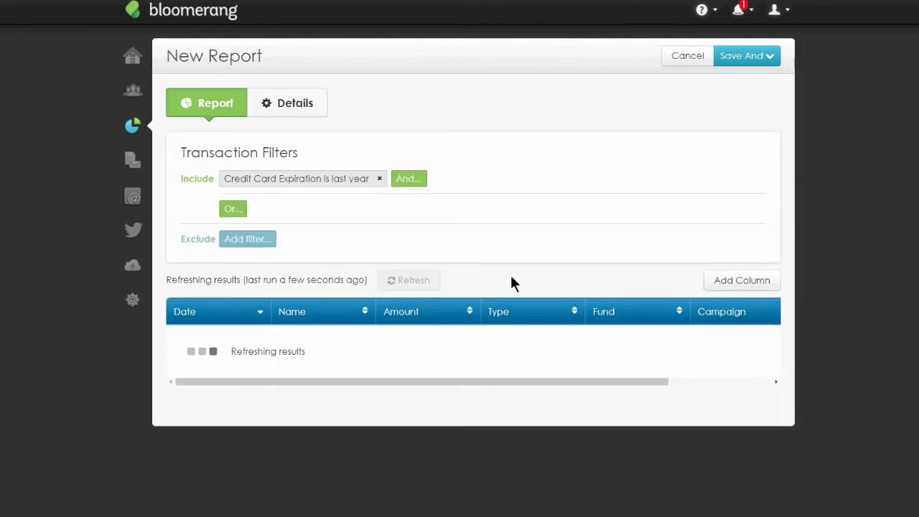
pyautogui.click(417, 182)
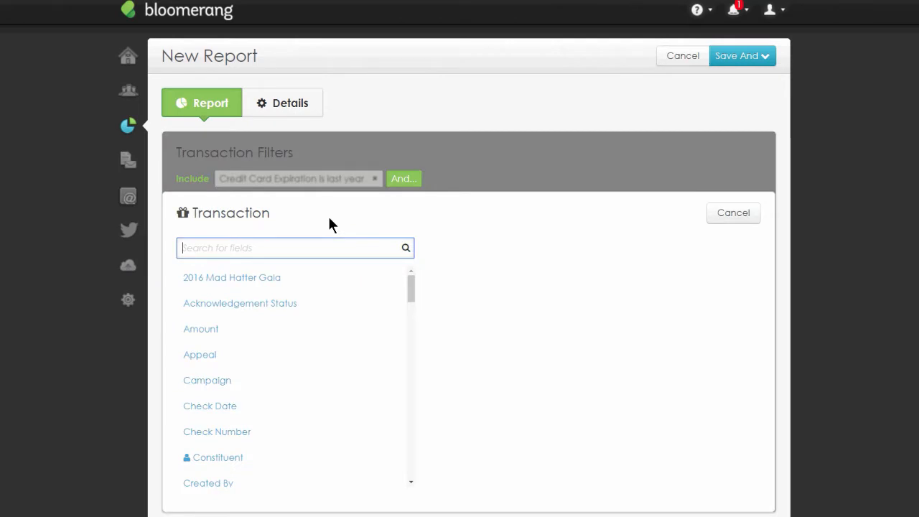
pyautogui.write('pay')
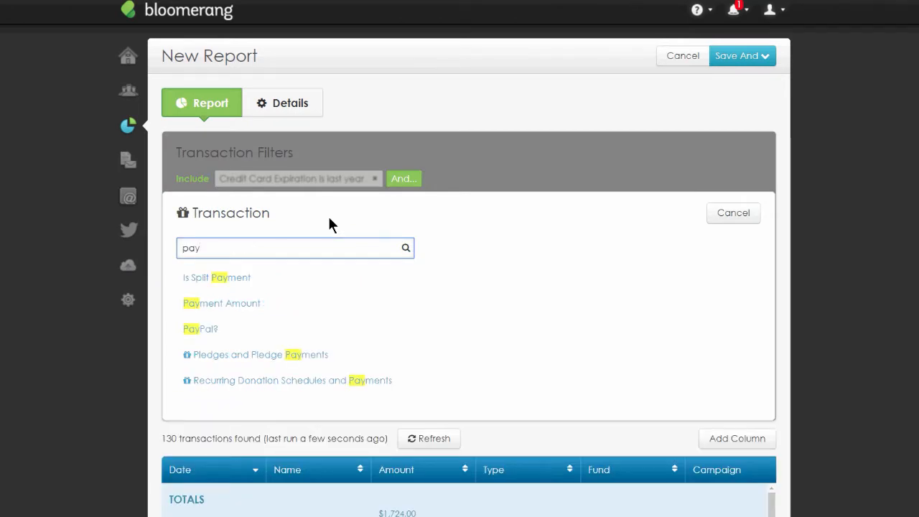
pyautogui.click(287, 389)
pyautogui.click(260, 318)
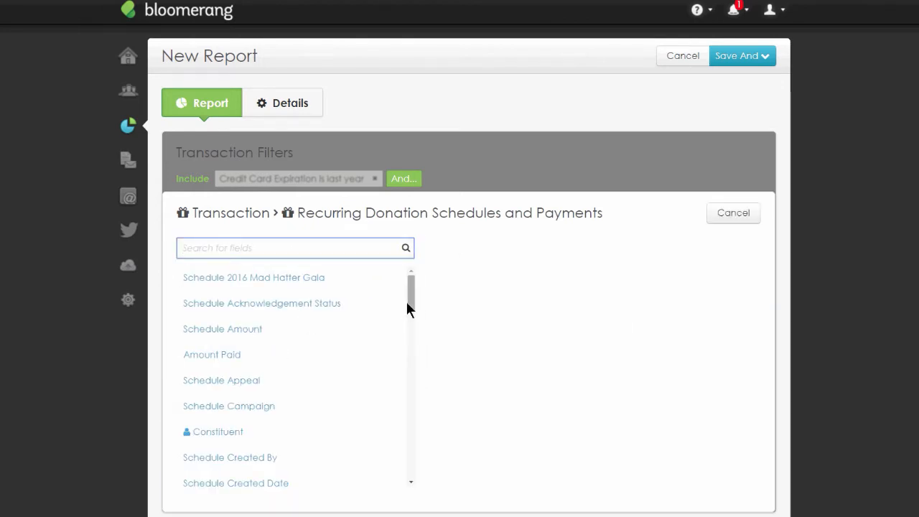
pyautogui.scroll(-3, 409, 305)
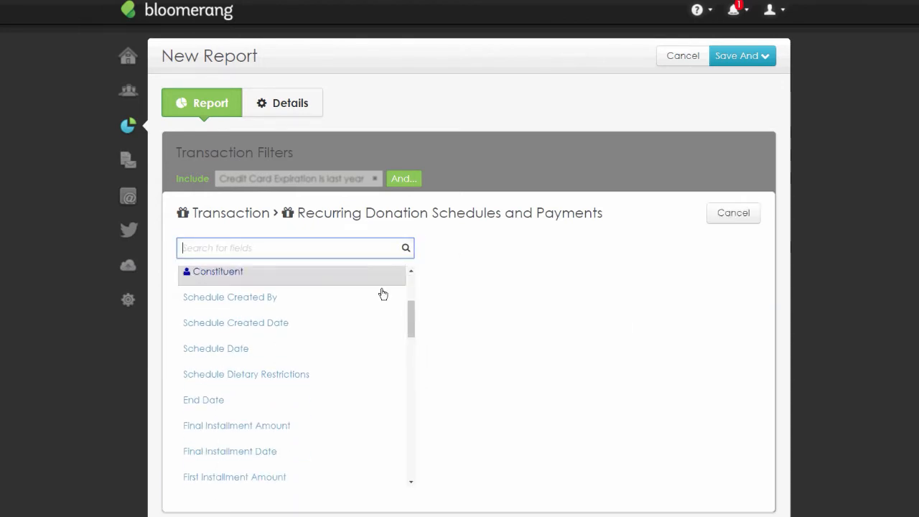
pyautogui.write('method')
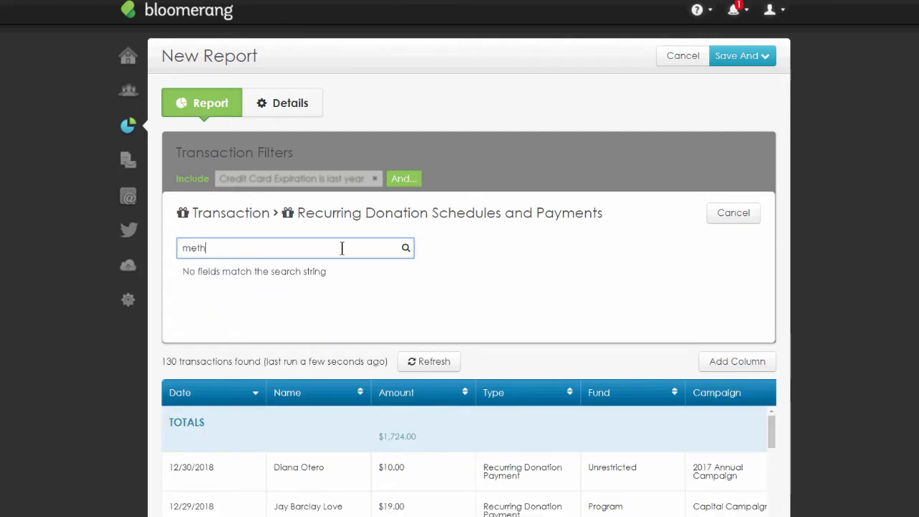
pyautogui.press('BackSpace')
pyautogui.press('BackSpace')
pyautogui.press('BackSpace')
pyautogui.press('BackSpace')
pyautogui.press('BackSpace')
pyautogui.press('BackSpace')
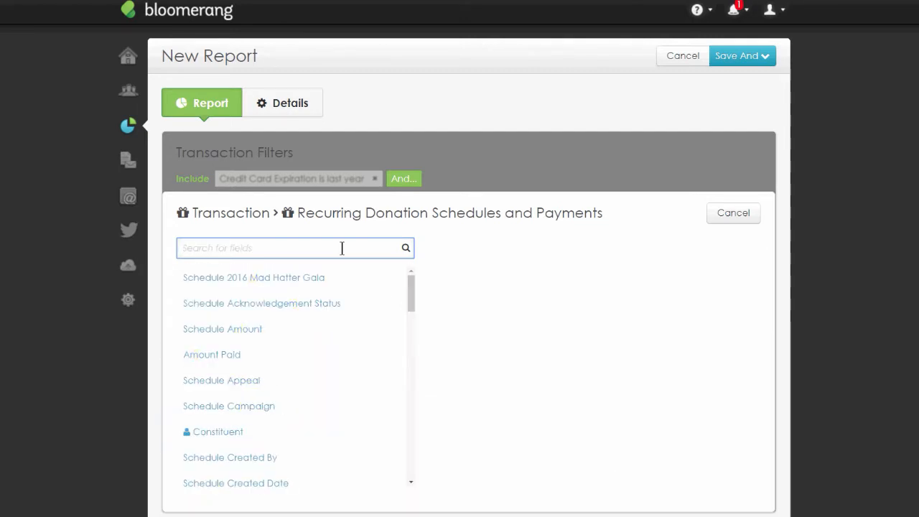
pyautogui.click(730, 218)
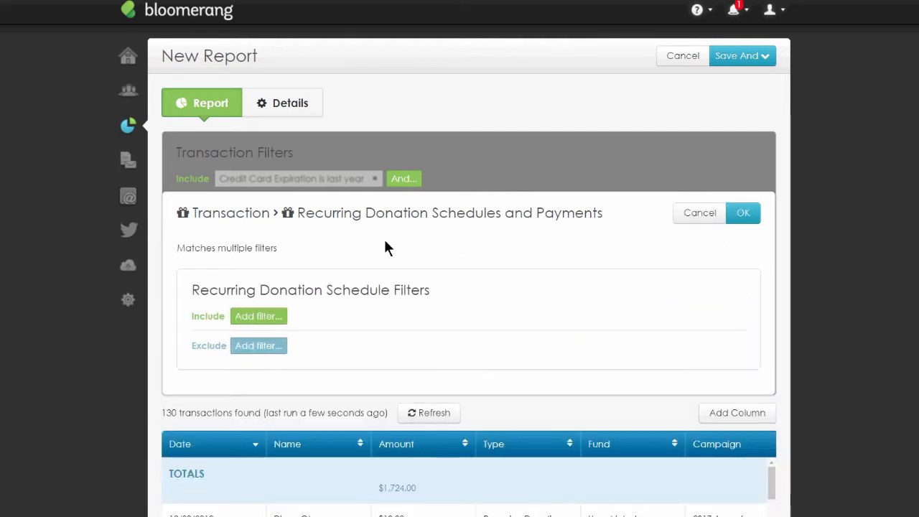
pyautogui.click(702, 215)
# - Add a transaction filter where Method is Credit Card
pyautogui.doubleClick(250, 244)
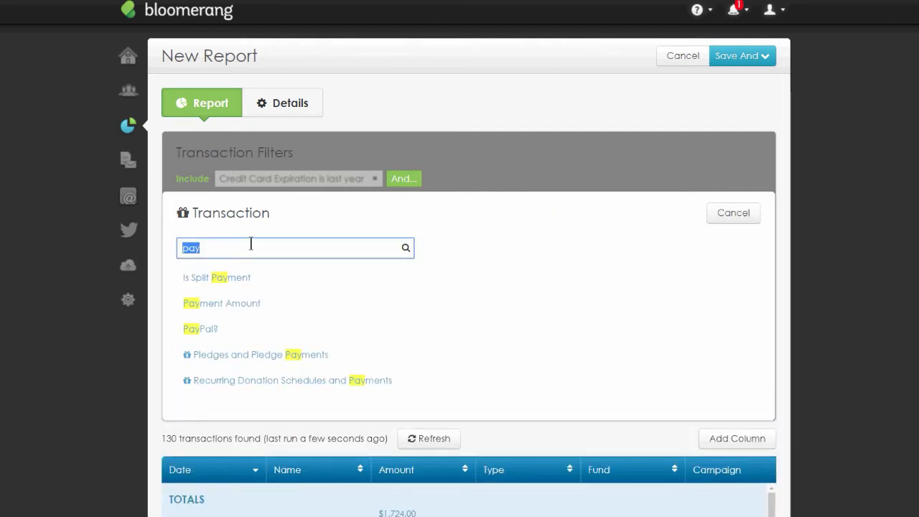
pyautogui.write('method')
pyautogui.click(197, 291)
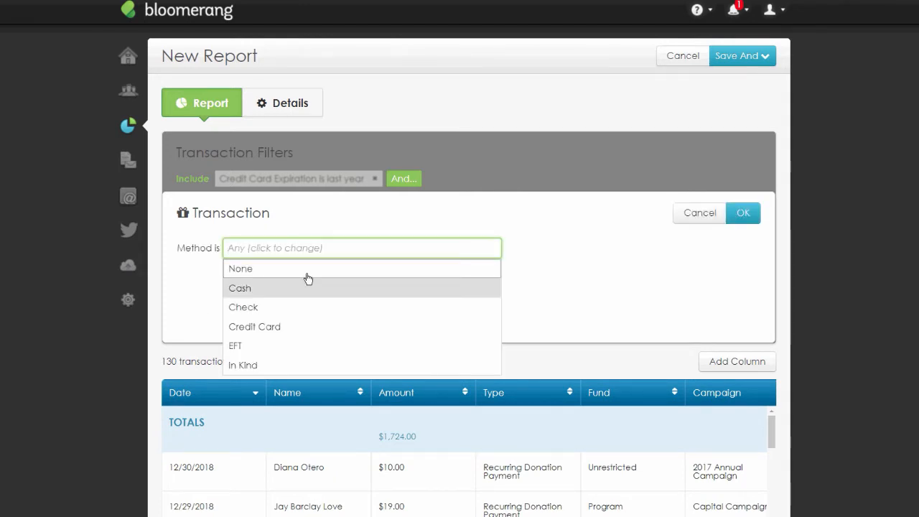
pyautogui.click(293, 327)
pyautogui.click(751, 216)
# - Add a transaction filter where Type is Recurring Donation Schedule
pyautogui.click(662, 221)
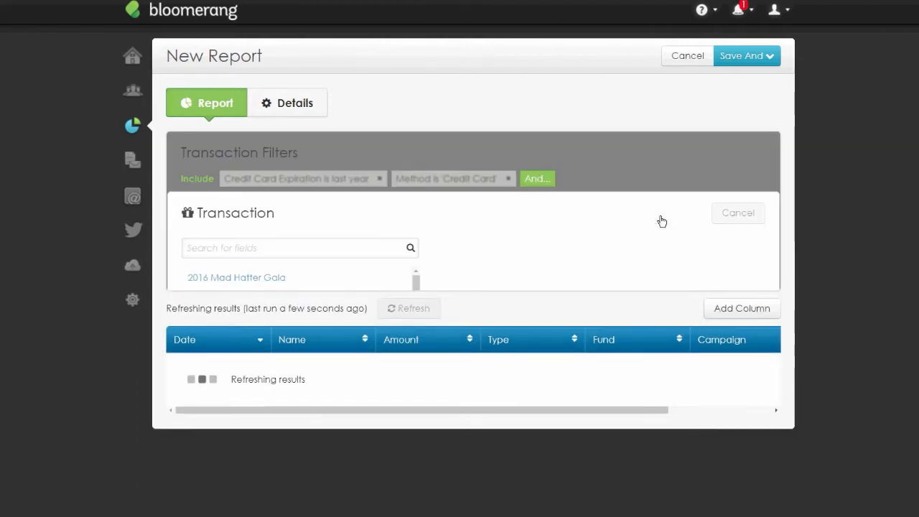
pyautogui.write('Recurt')
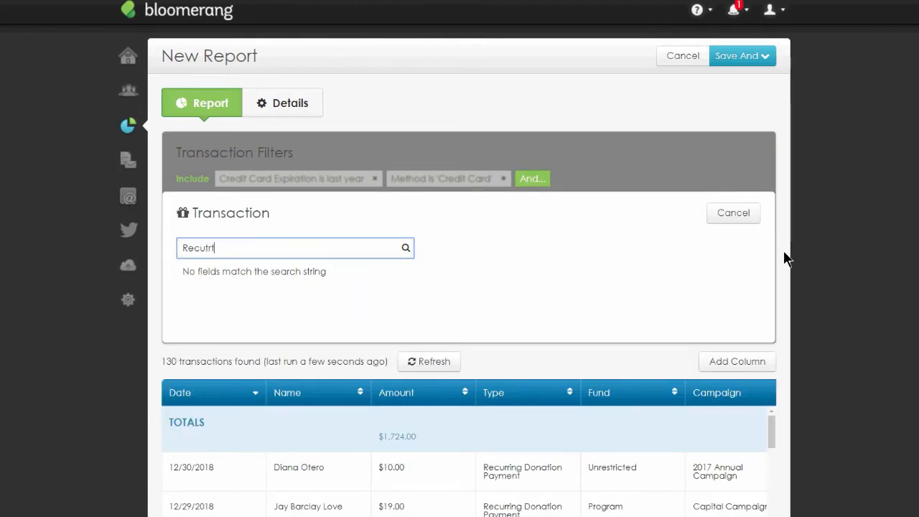
pyautogui.press('BackSpace')
pyautogui.press('BackSpace')
pyautogui.write('r')
pyautogui.press('BackSpace')
pyautogui.press('BackSpace')
pyautogui.press('BackSpace')
pyautogui.press('BackSpace')
pyautogui.press('BackSpace')
pyautogui.write('Type')
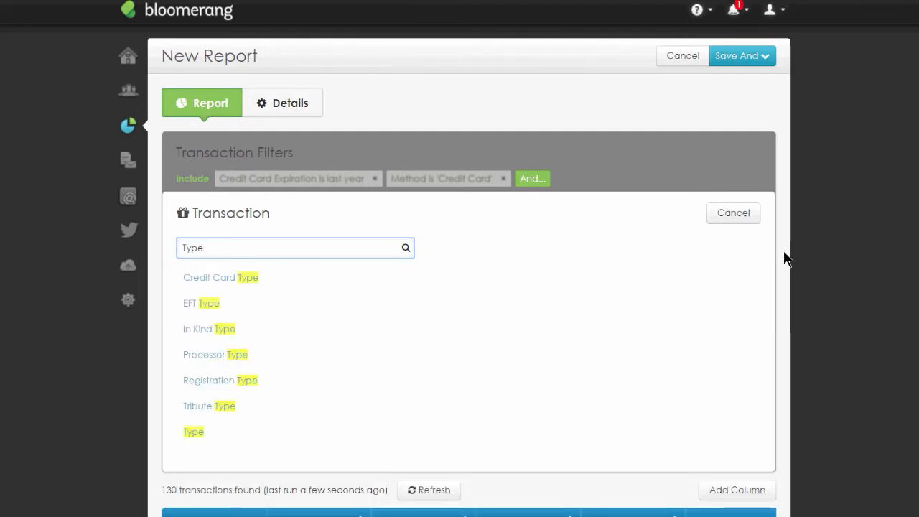
pyautogui.click(373, 433)
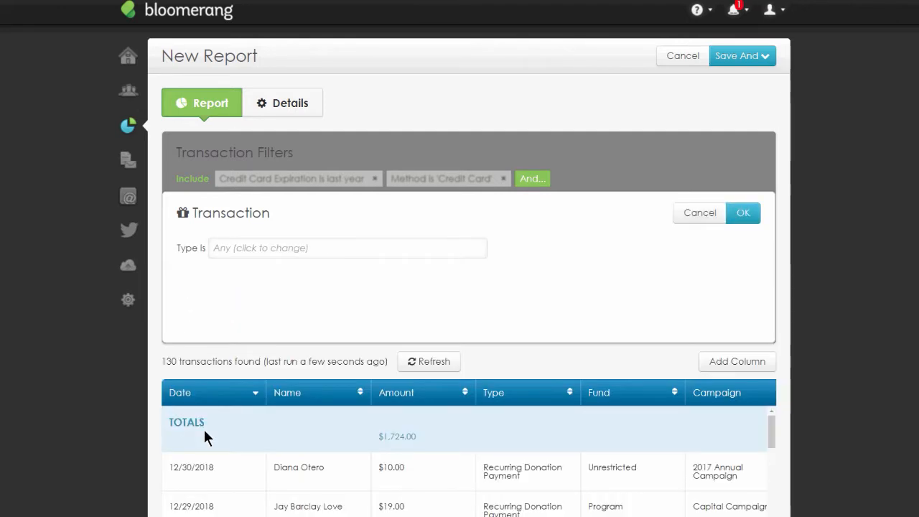
pyautogui.click(263, 249)
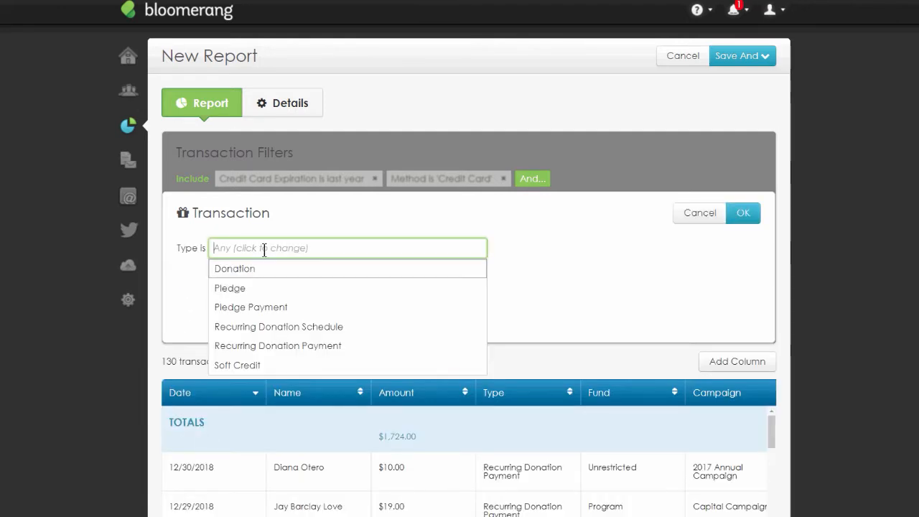
pyautogui.click(325, 334)
pyautogui.click(743, 214)
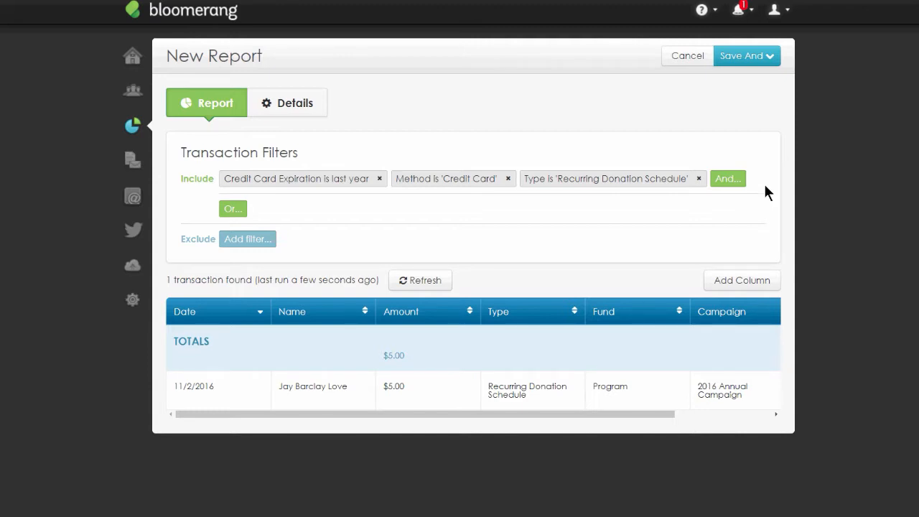
pyautogui.hscroll(3, 540, 415)
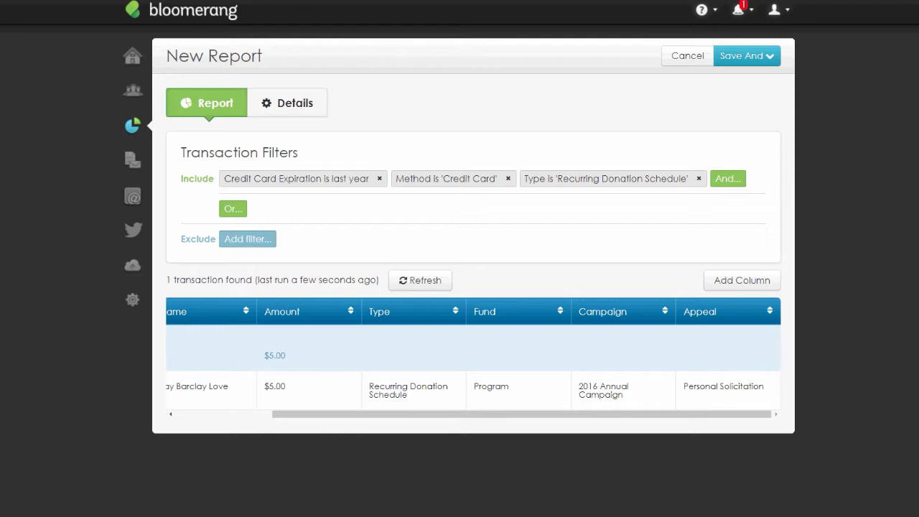
# - Discard the unsaved report and start a new report from the LYBUNT template
pyautogui.click(693, 59)
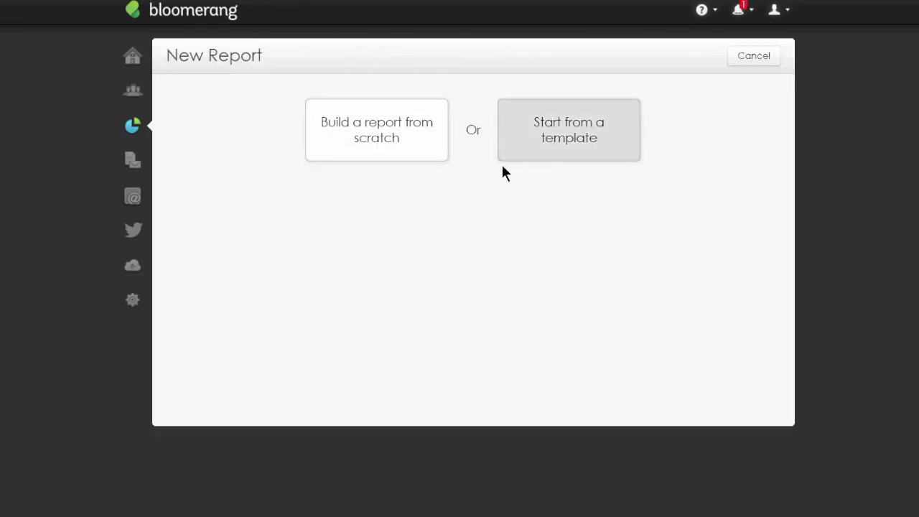
pyautogui.click(502, 162)
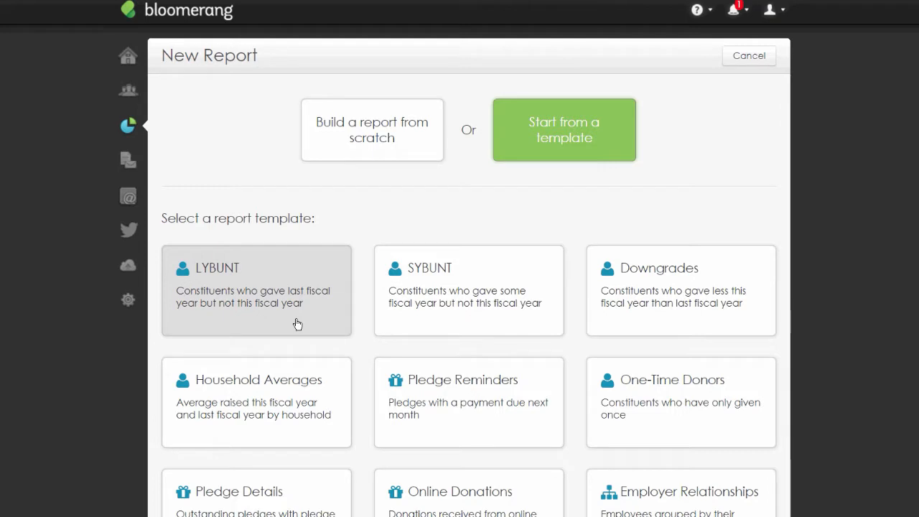
pyautogui.click(329, 308)
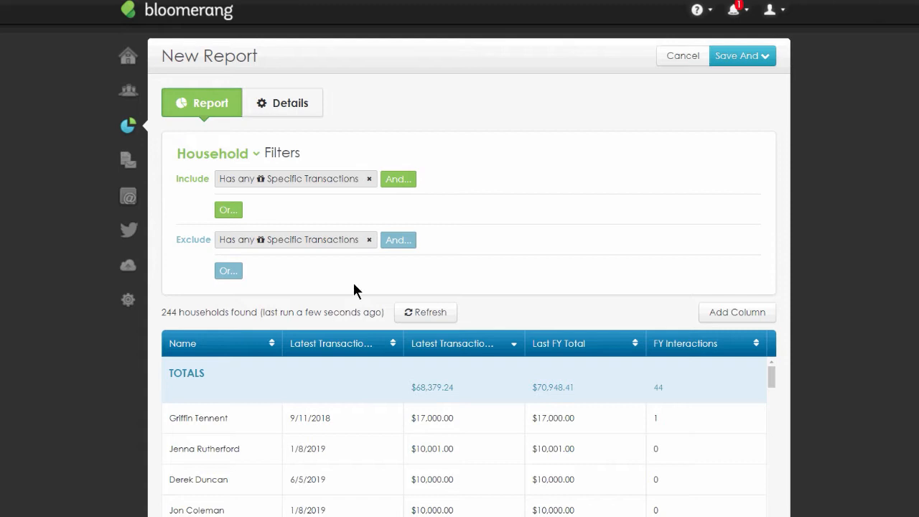
# - Inspect the template's include and exclude Specific Transactions filters without changing them
pyautogui.click(276, 186)
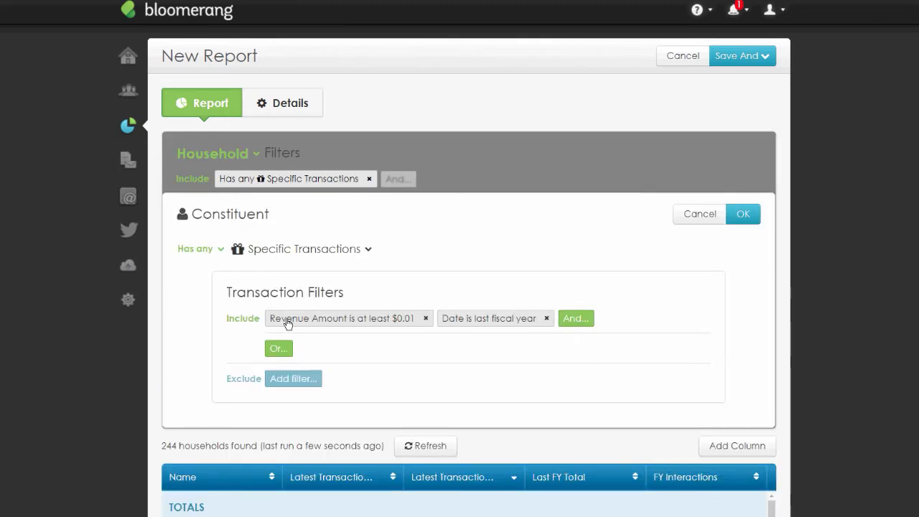
pyautogui.click(688, 220)
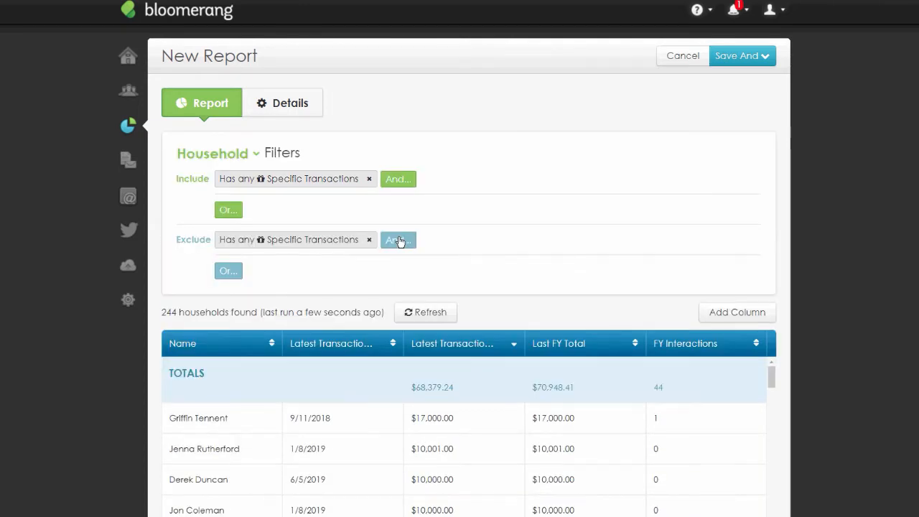
pyautogui.click(398, 240)
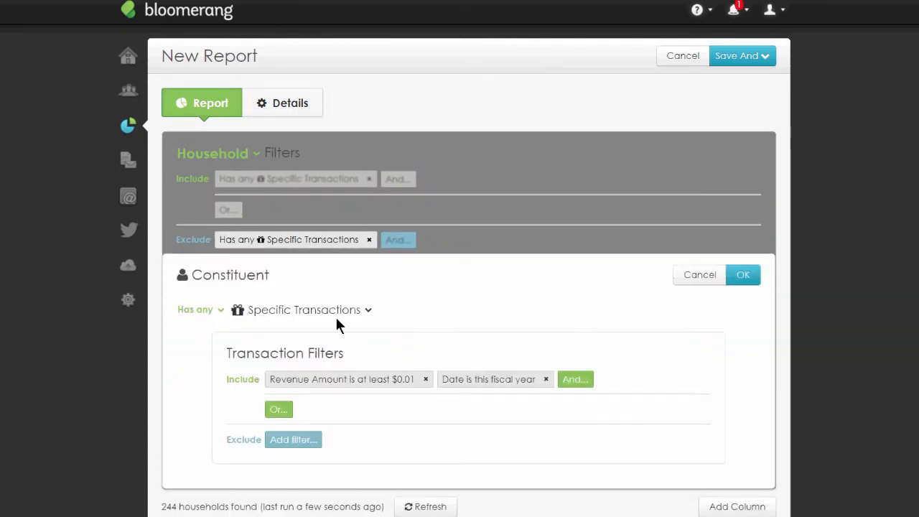
pyautogui.click(683, 276)
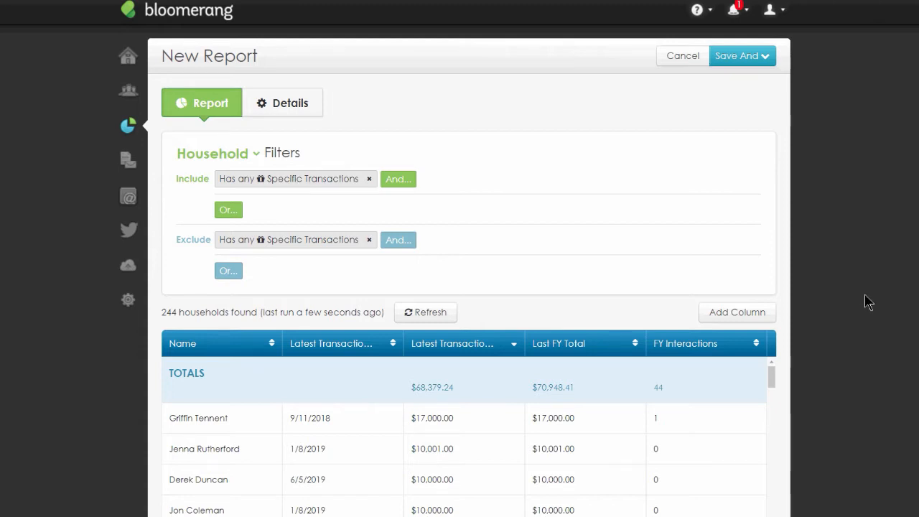
# - Inspect the Latest Transaction Date column settings of the LYBUNT report without changing them
pyautogui.scroll(-4, 882, 252)
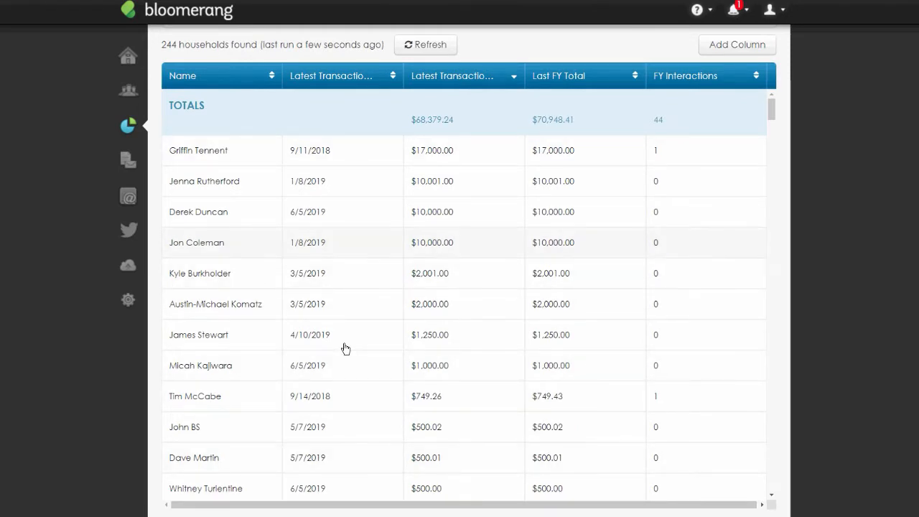
pyautogui.scroll(1, 493, 271)
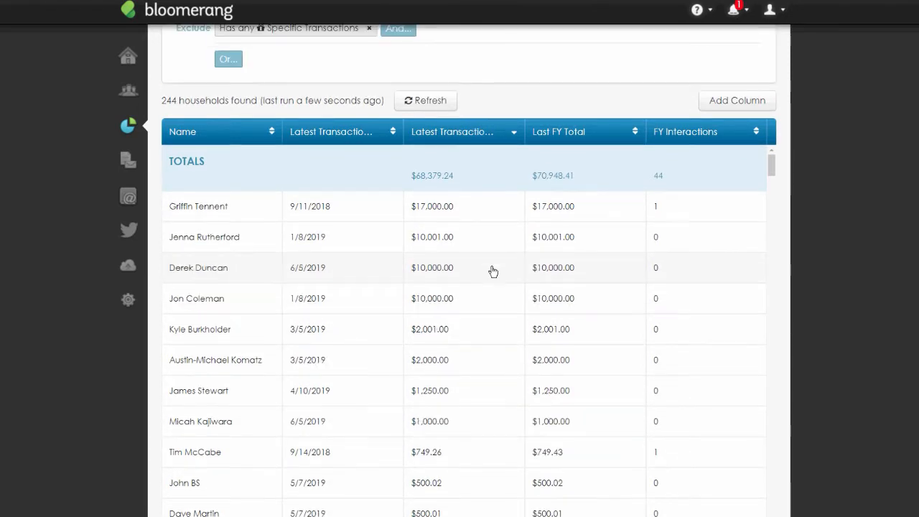
pyautogui.scroll(2, 838, 280)
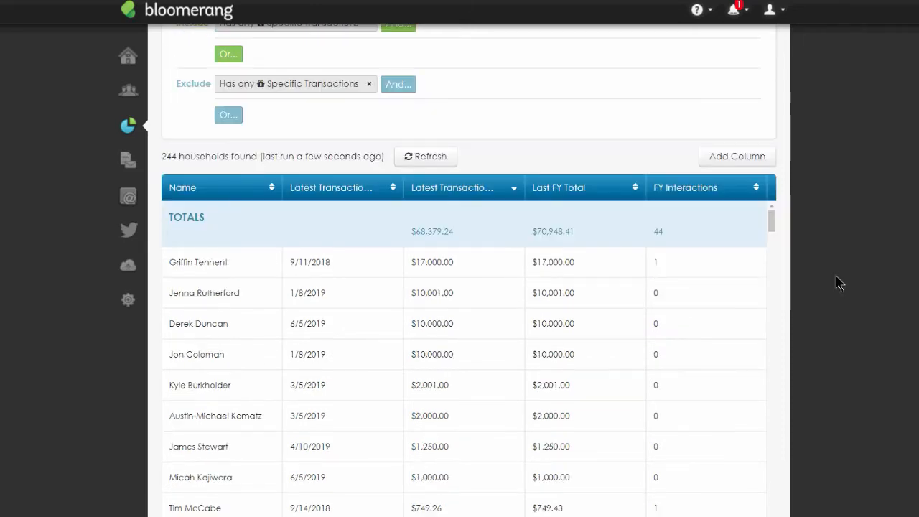
pyautogui.click(328, 244)
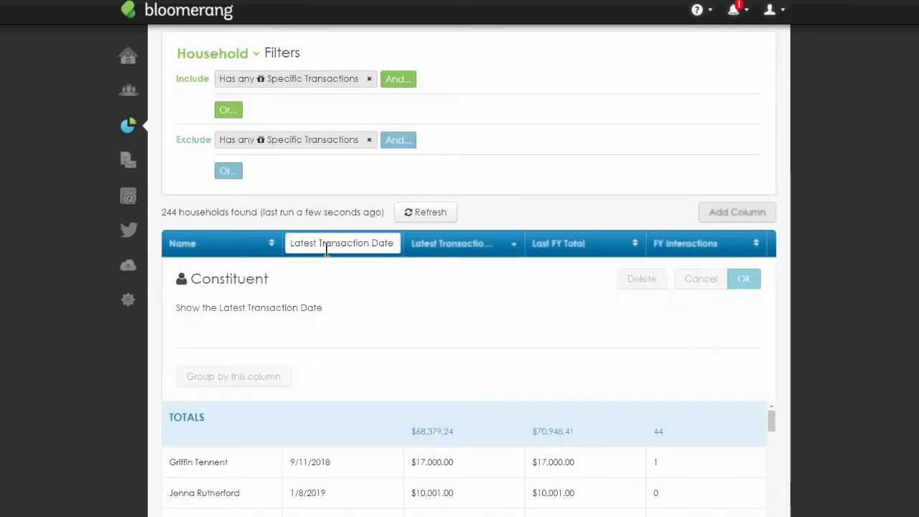
pyautogui.click(701, 278)
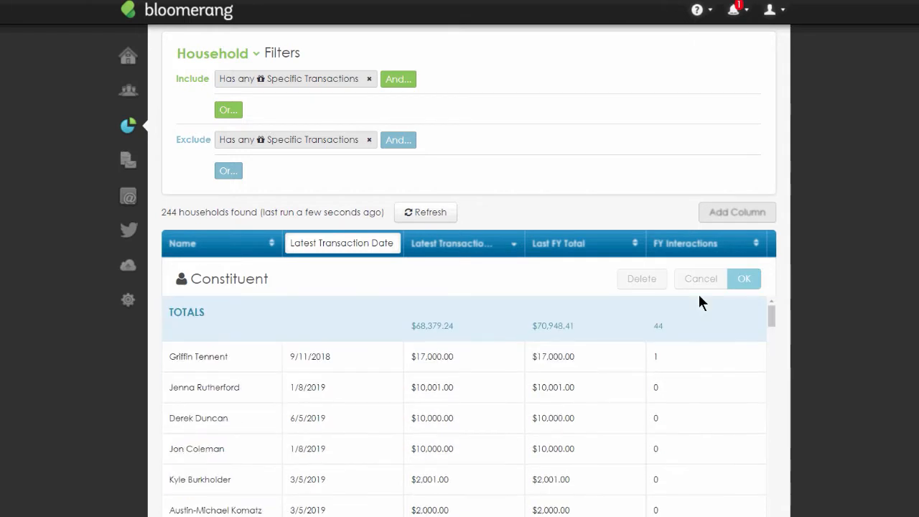
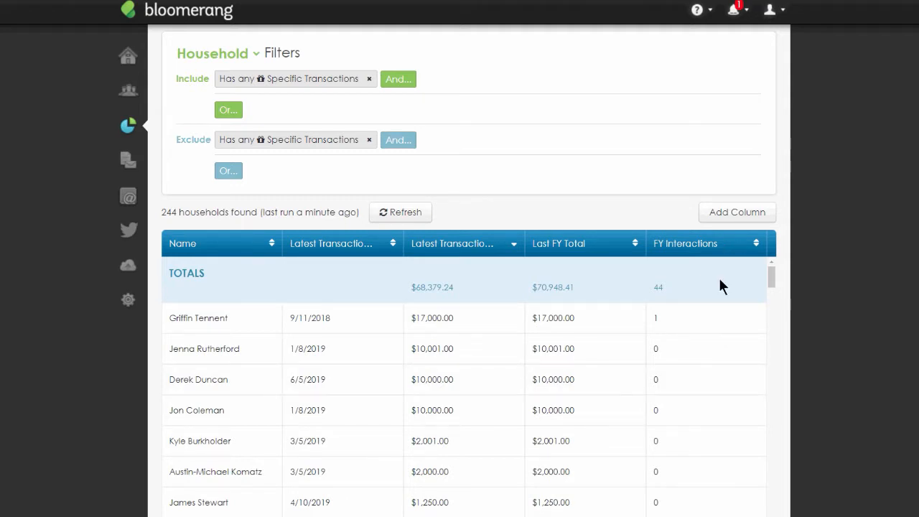
# - Inspect the Last FY Total column settings without changing them
pyautogui.click(567, 243)
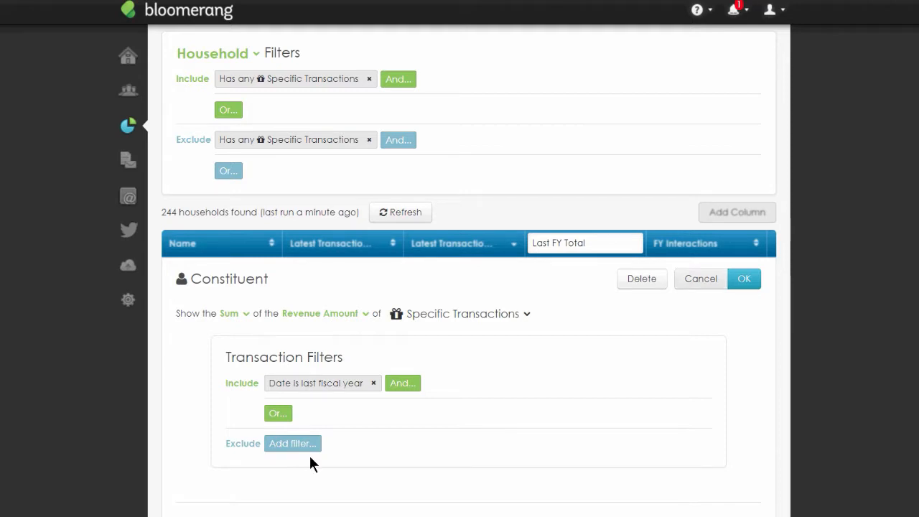
pyautogui.click(708, 281)
# - Add a column showing the Sum of the Revenue Amount of Specific Transactions
pyautogui.click(752, 221)
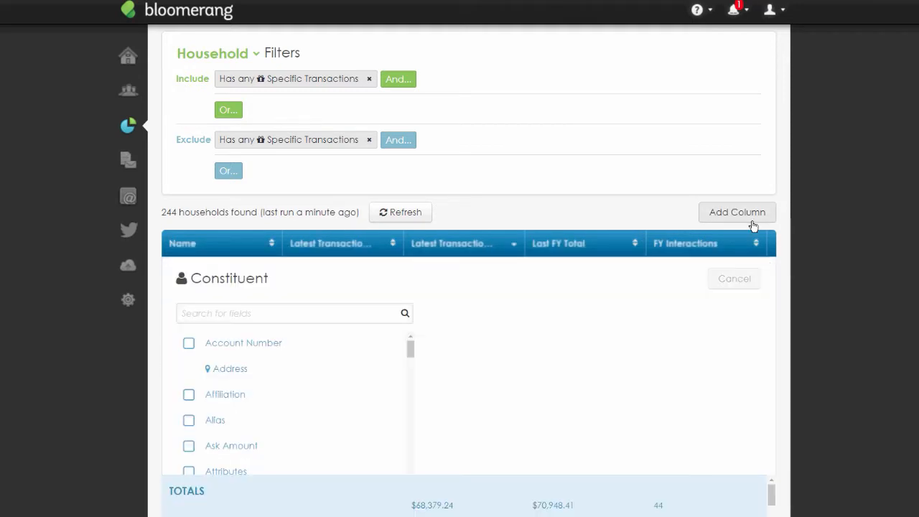
pyautogui.write('has ')
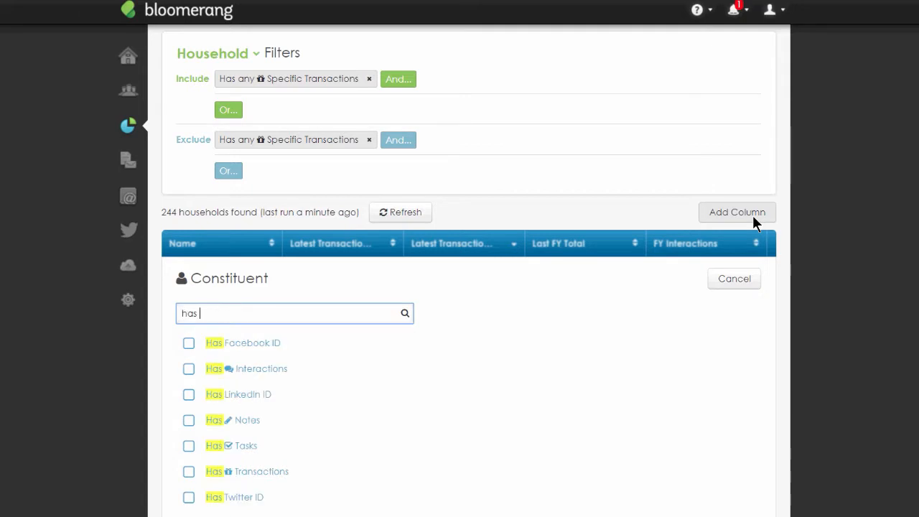
pyautogui.write('tran')
pyautogui.click(229, 343)
pyautogui.click(237, 314)
pyautogui.click(244, 353)
pyautogui.click(316, 320)
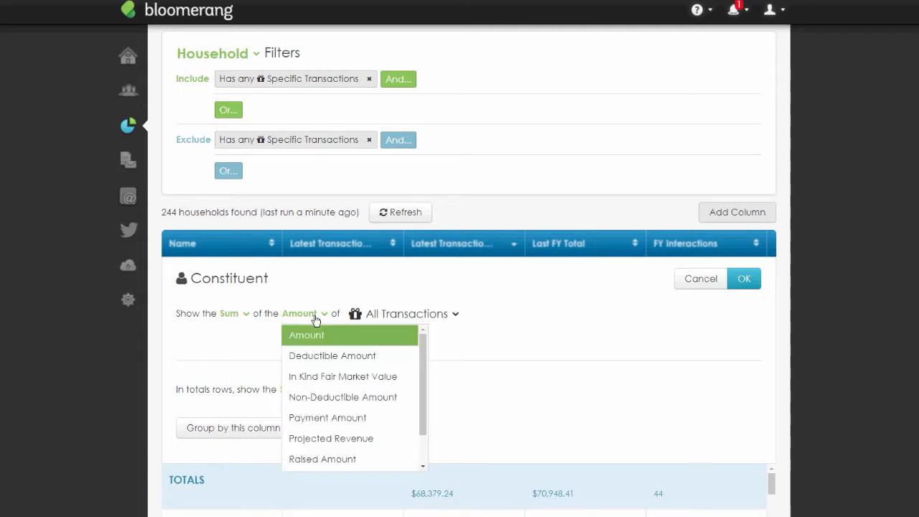
pyautogui.scroll(-1, 335, 431)
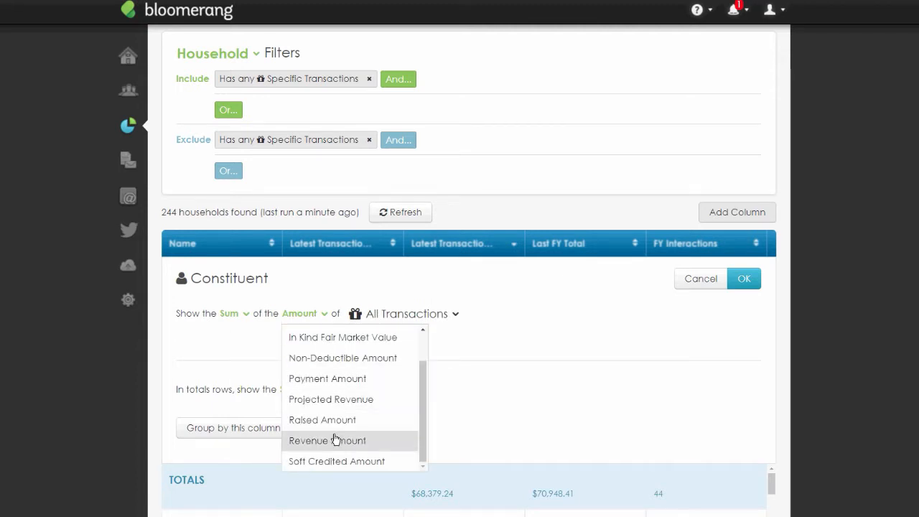
pyautogui.click(335, 440)
pyautogui.click(447, 314)
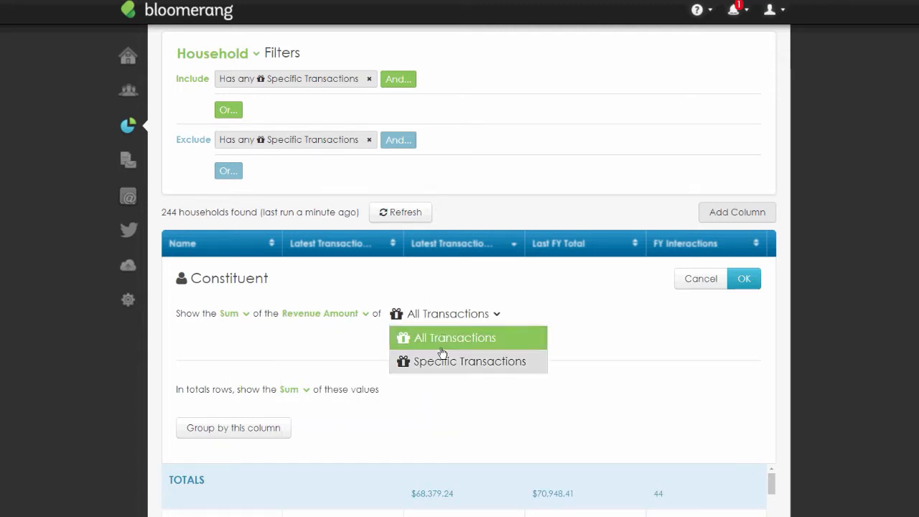
pyautogui.click(443, 355)
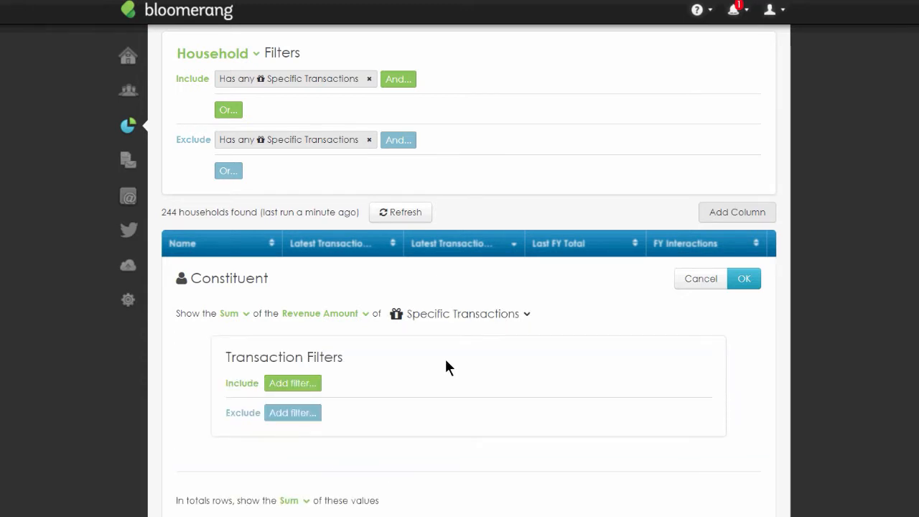
# - Filter the new column's transactions to Date is this fiscal year and apply the column
pyautogui.click(308, 384)
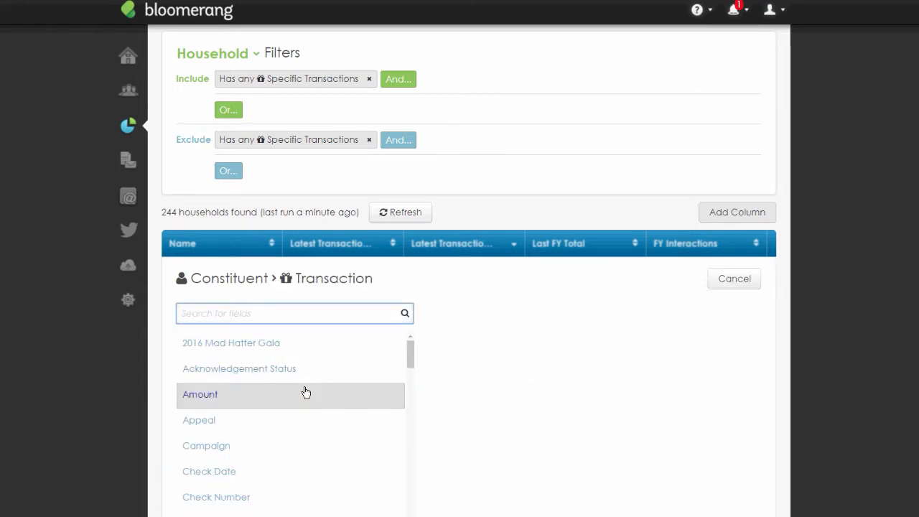
pyautogui.write('date')
pyautogui.click(241, 400)
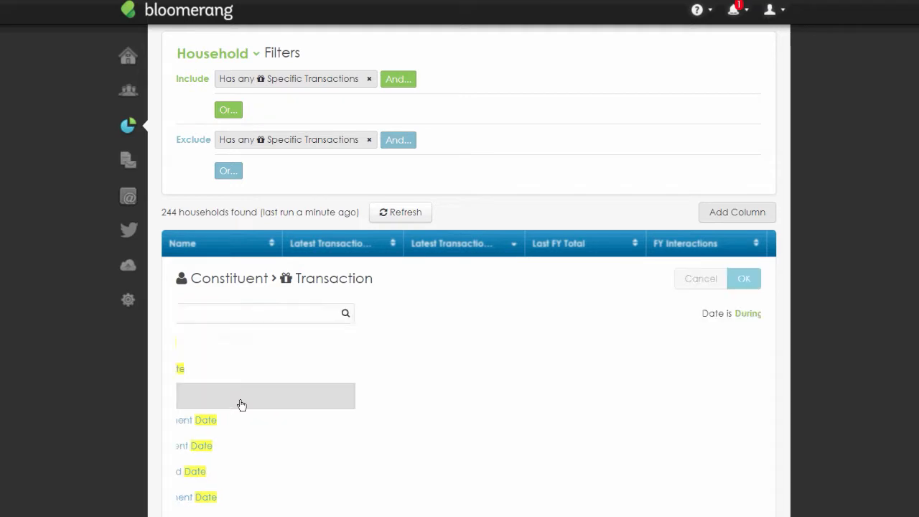
pyautogui.scroll(-8, 316, 359)
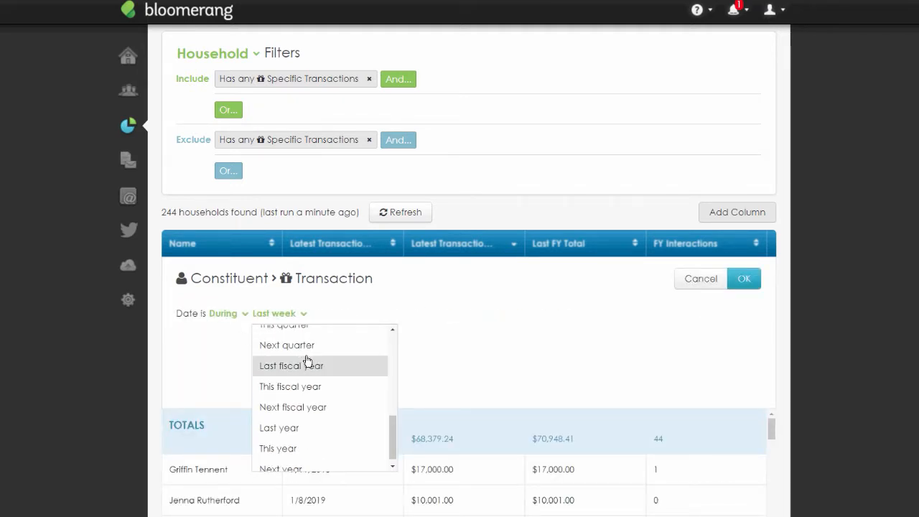
pyautogui.click(298, 386)
pyautogui.press('Return')
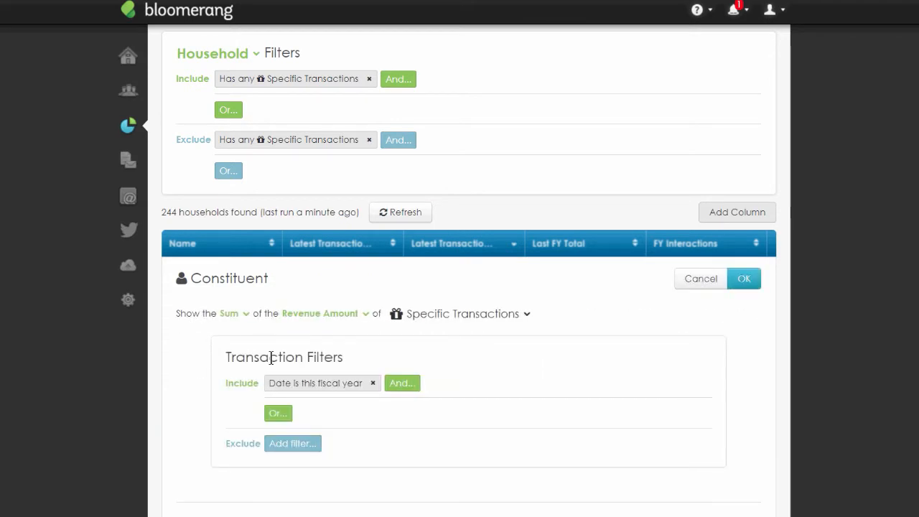
pyautogui.click(746, 282)
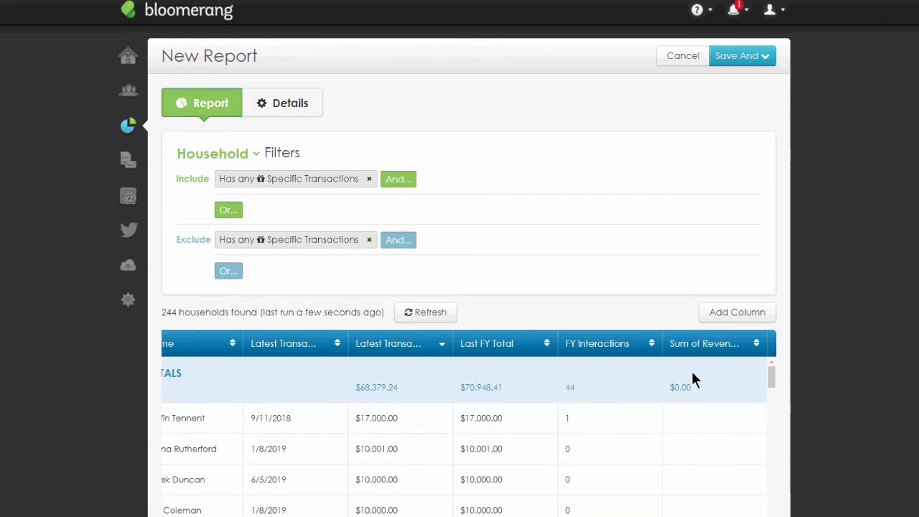
# - Open the Sum of Revenue Amount column's settings and close them without changes
pyautogui.click(698, 351)
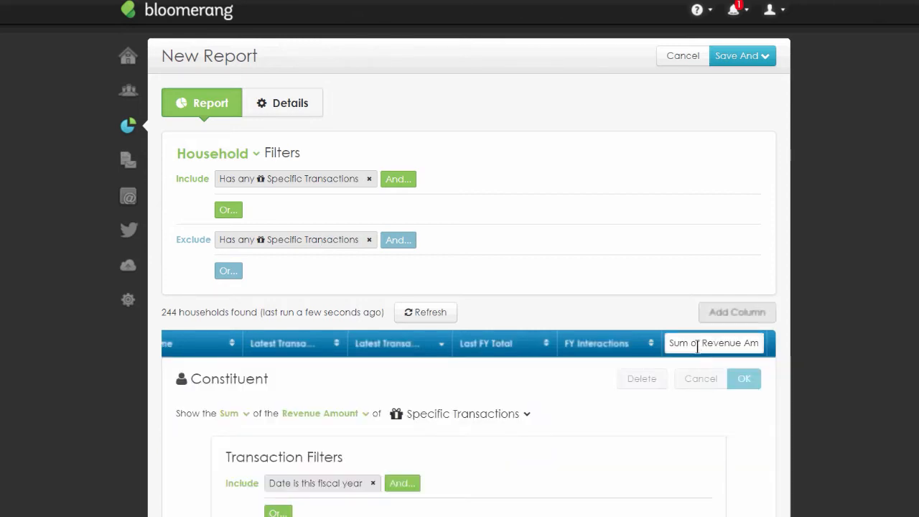
pyautogui.tripleClick(699, 342)
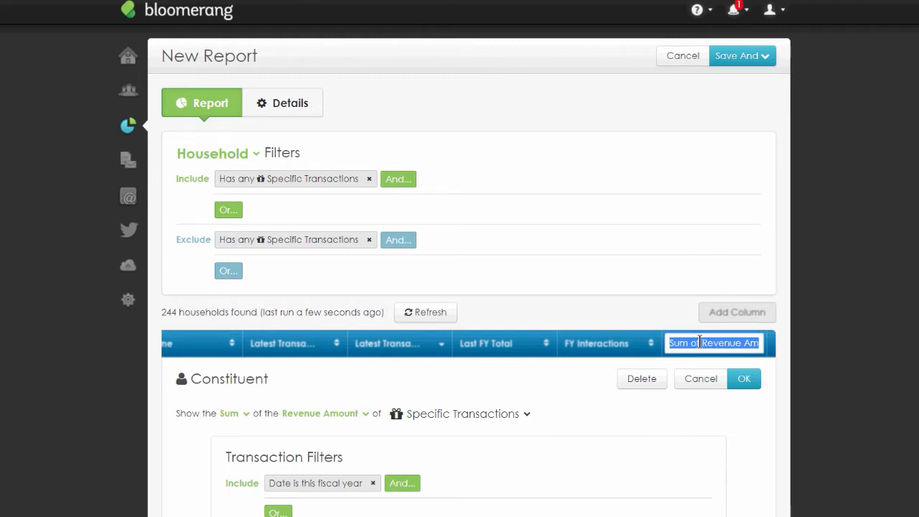
pyautogui.click(703, 382)
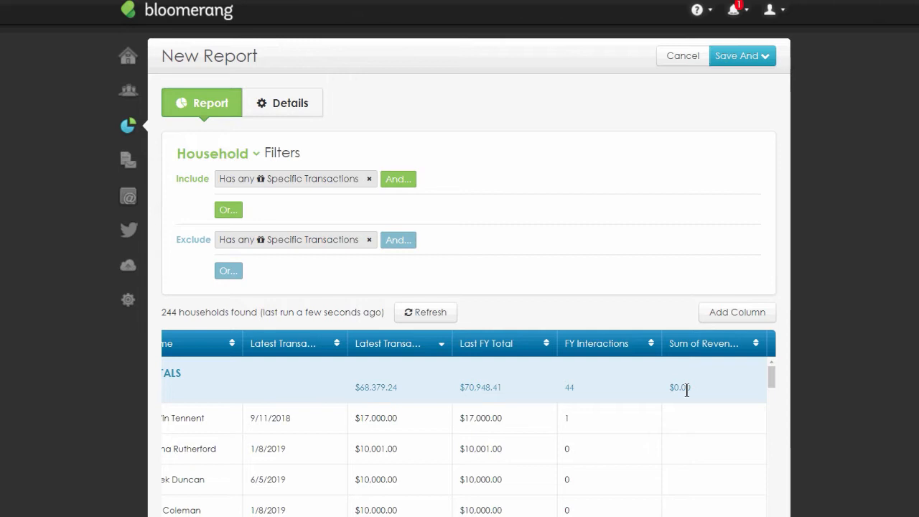
# - Start saving the report and name it LYBUNT
pyautogui.click(765, 56)
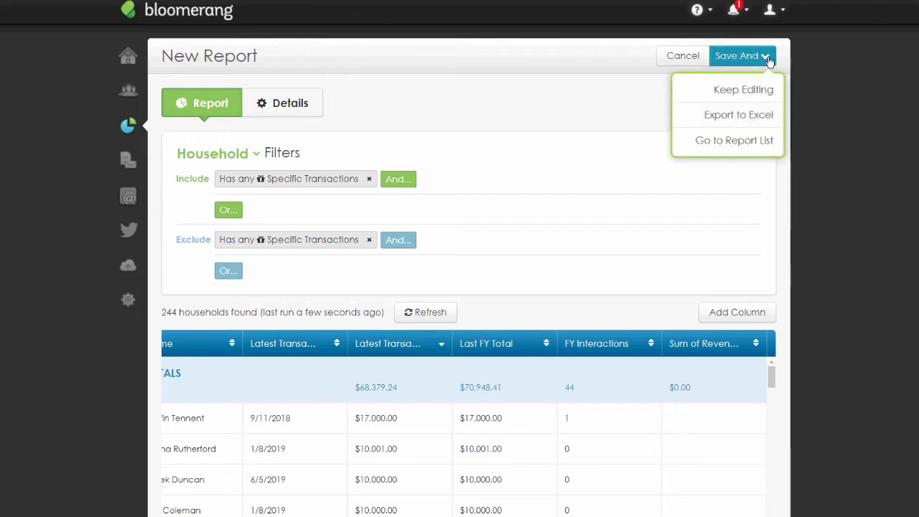
pyautogui.click(747, 90)
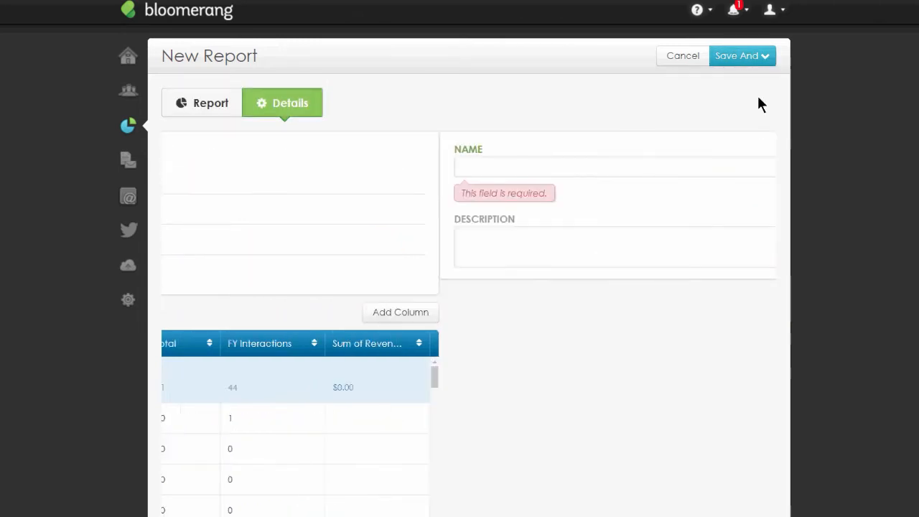
pyautogui.write('LY')
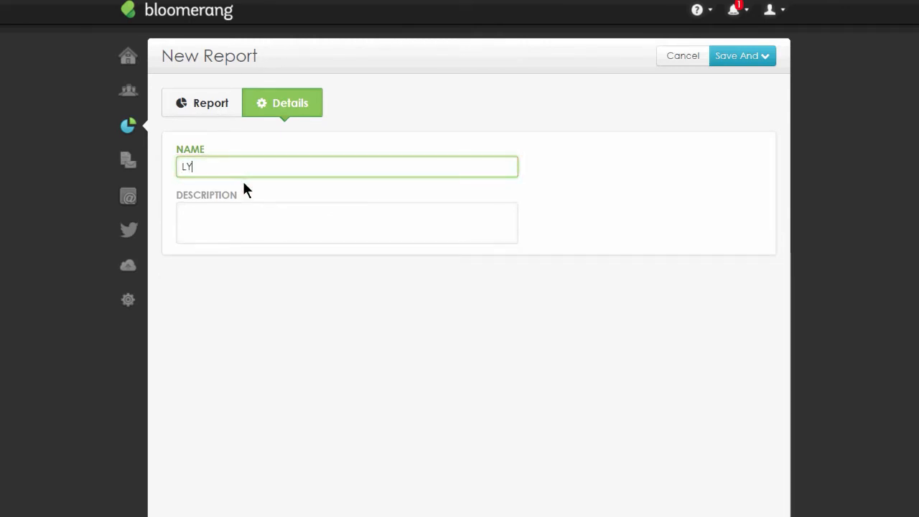
pyautogui.write('BUNT')
pyautogui.press('Tab')
# - Enter the description Revenue, FY and save the report
pyautogui.write('REvenue')
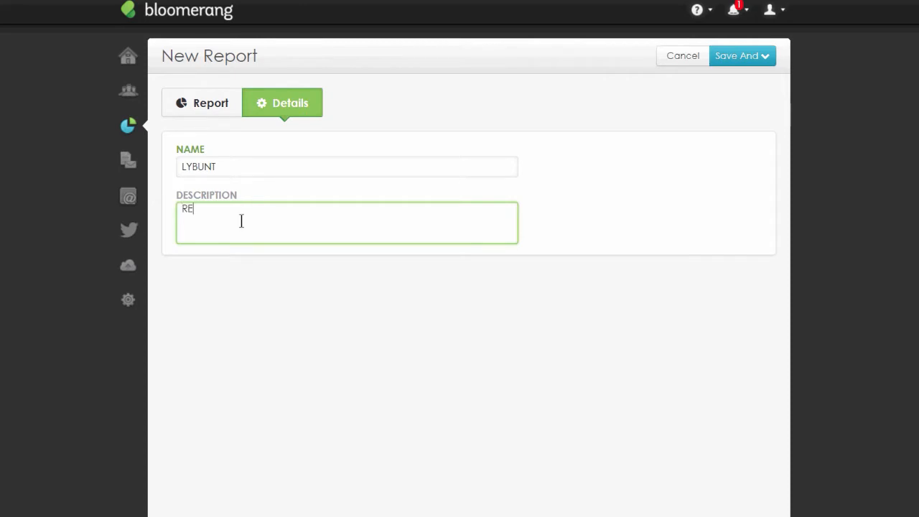
pyautogui.press('BackSpace')
pyautogui.press('BackSpace')
pyautogui.press('BackSpace')
pyautogui.press('BackSpace')
pyautogui.press('BackSpace')
pyautogui.press('BackSpace')
pyautogui.write('evenuye')
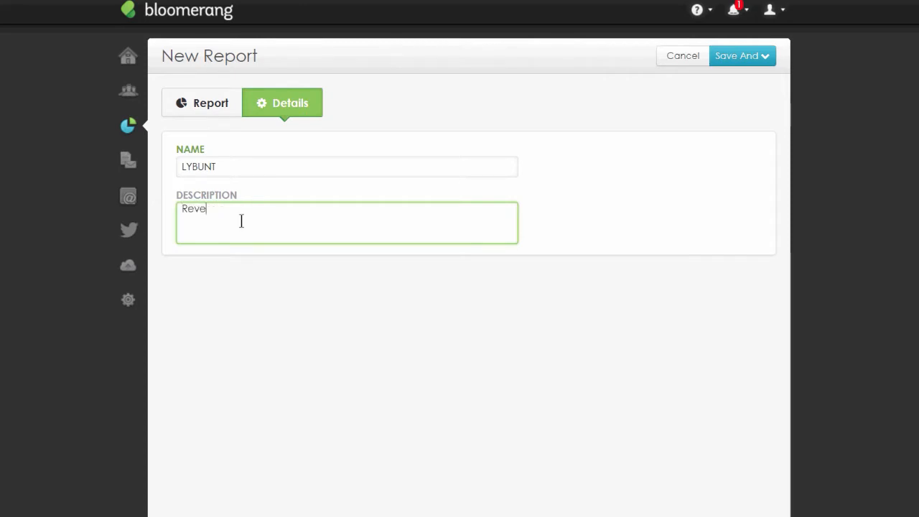
pyautogui.press('BackSpace')
pyautogui.press('BackSpace')
pyautogui.write('e')
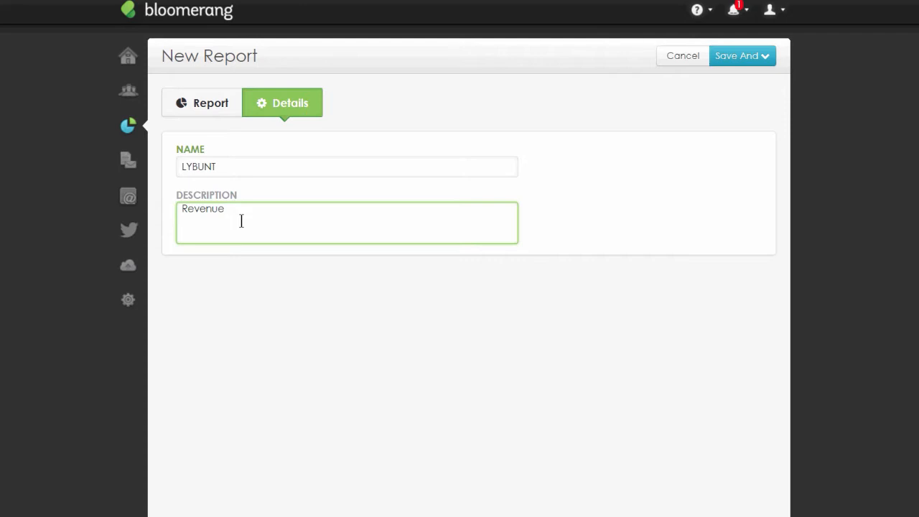
pyautogui.write(', FY')
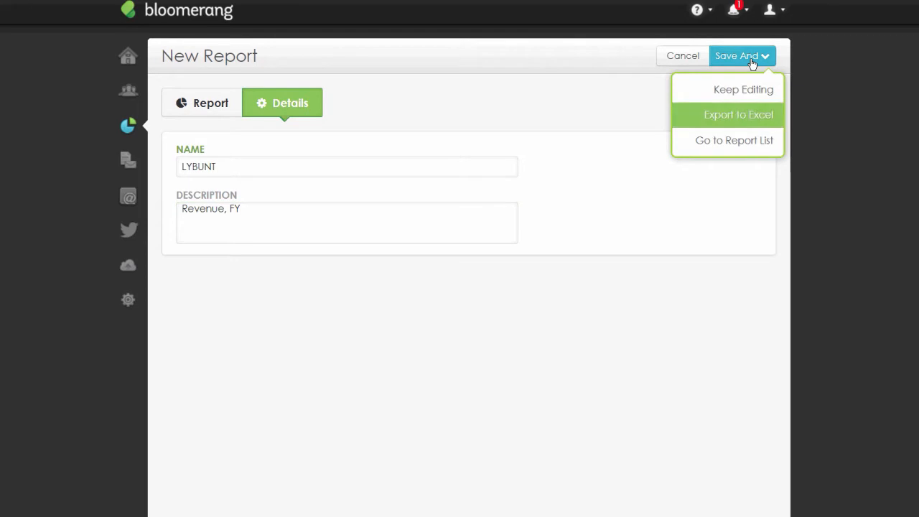
pyautogui.click(760, 89)
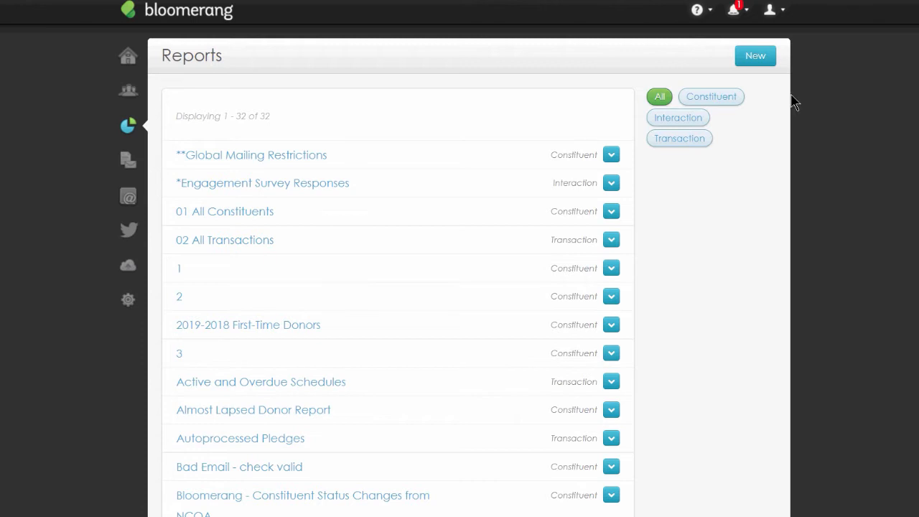
# - Start a new Constituent report built from scratch
pyautogui.click(762, 55)
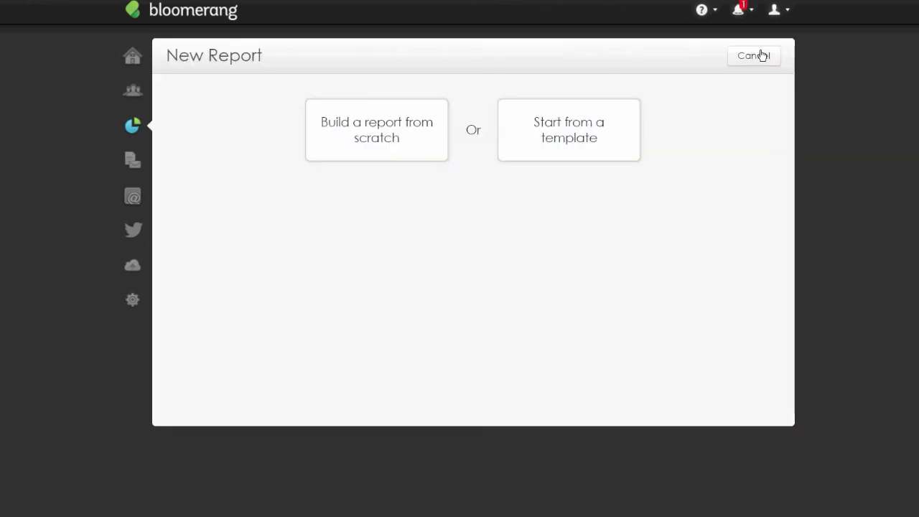
pyautogui.click(446, 137)
pyautogui.click(332, 261)
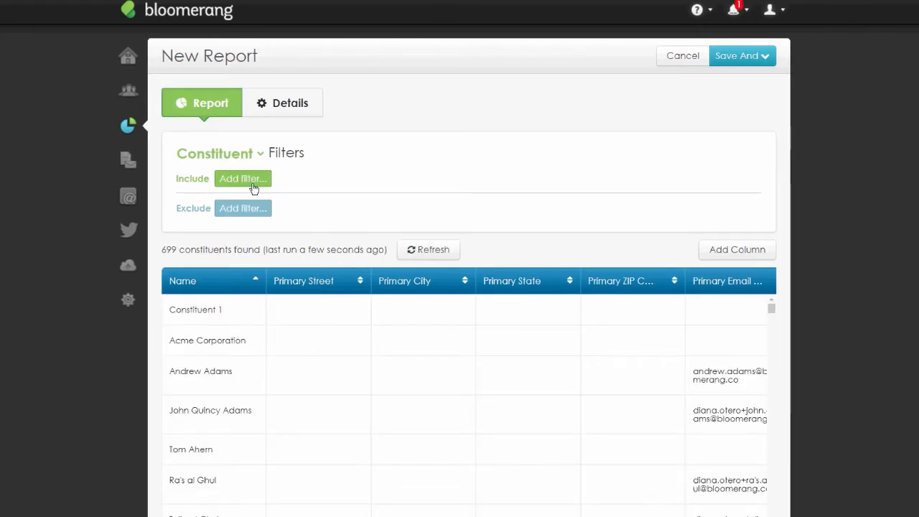
# - Add an include filter where the first 1 transaction is a Specific Transaction
pyautogui.click(252, 183)
pyautogui.write('has tran')
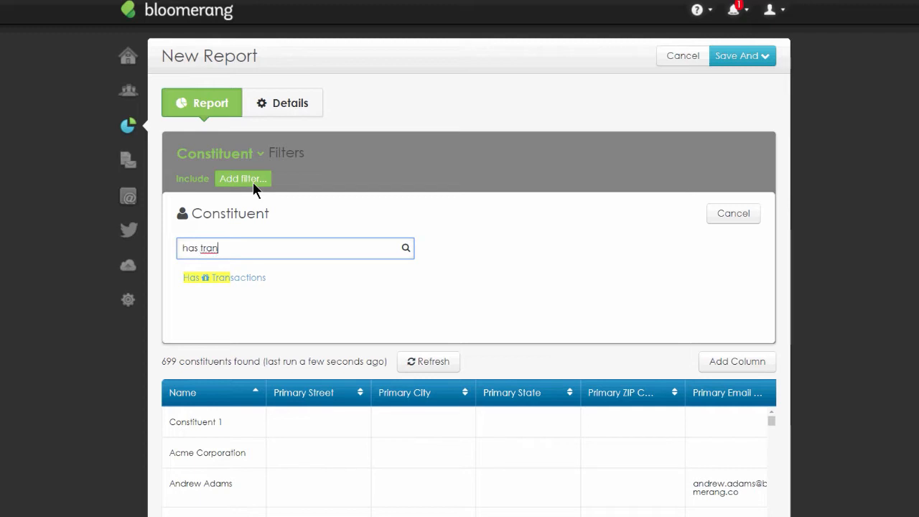
pyautogui.click(214, 271)
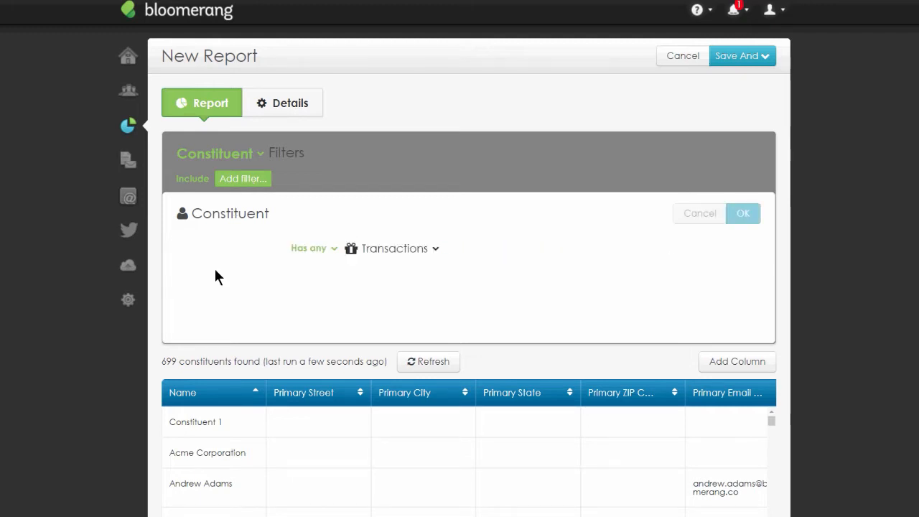
pyautogui.click(217, 254)
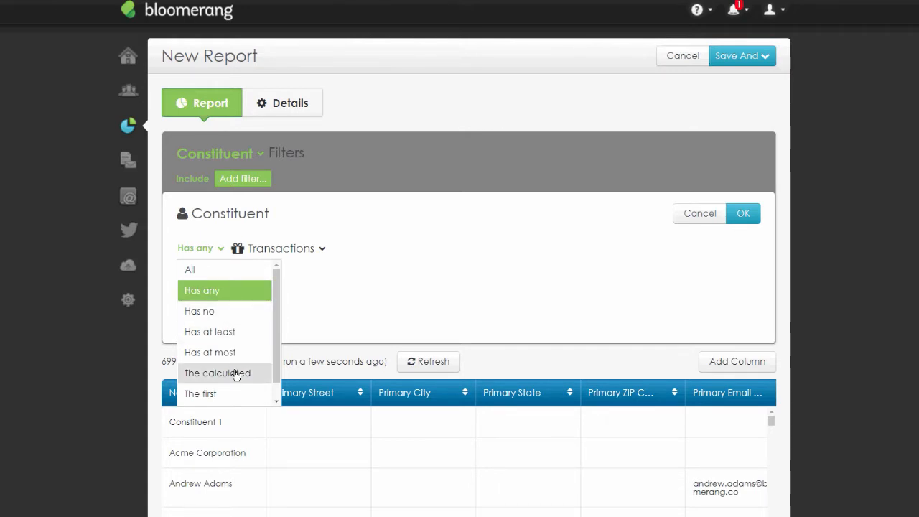
pyautogui.scroll(-1, 292, 308)
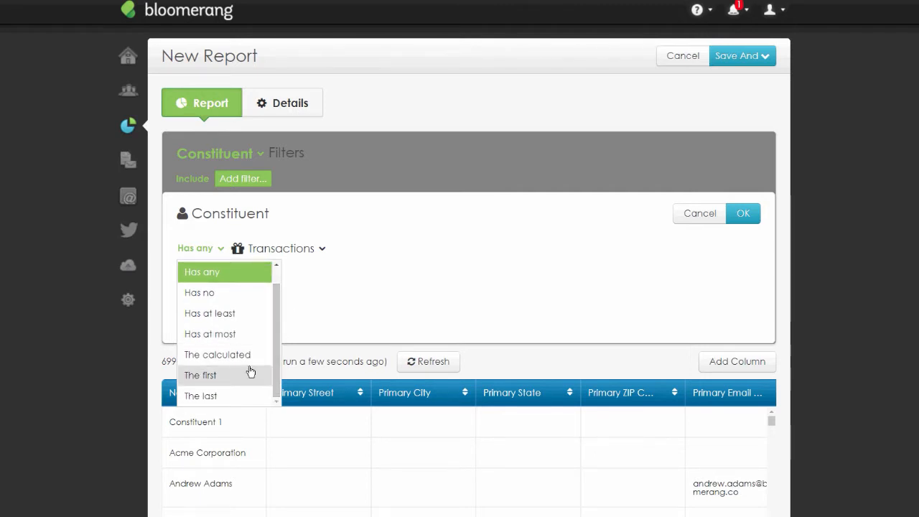
pyautogui.click(239, 280)
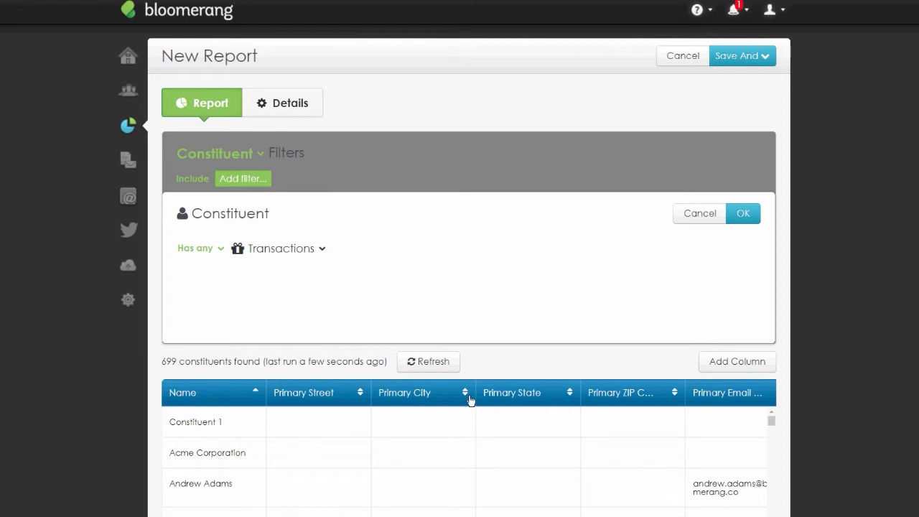
pyautogui.click(321, 249)
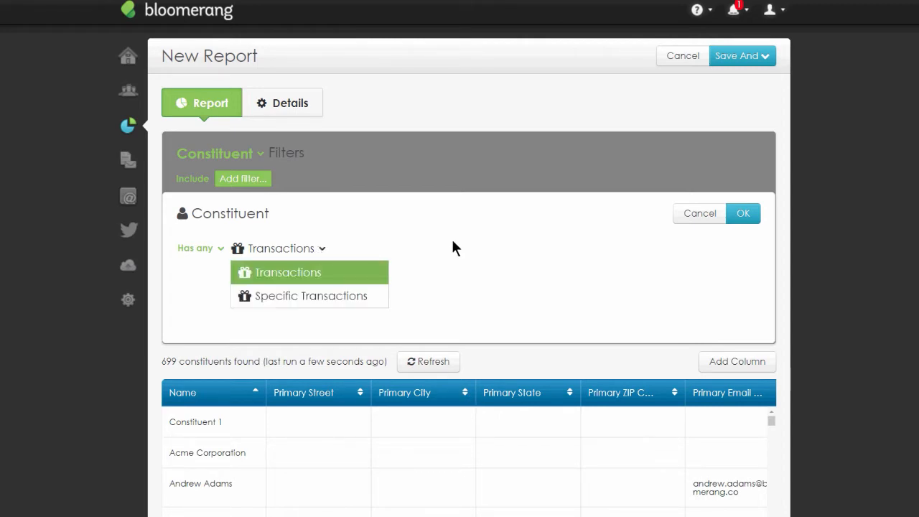
pyautogui.click(209, 250)
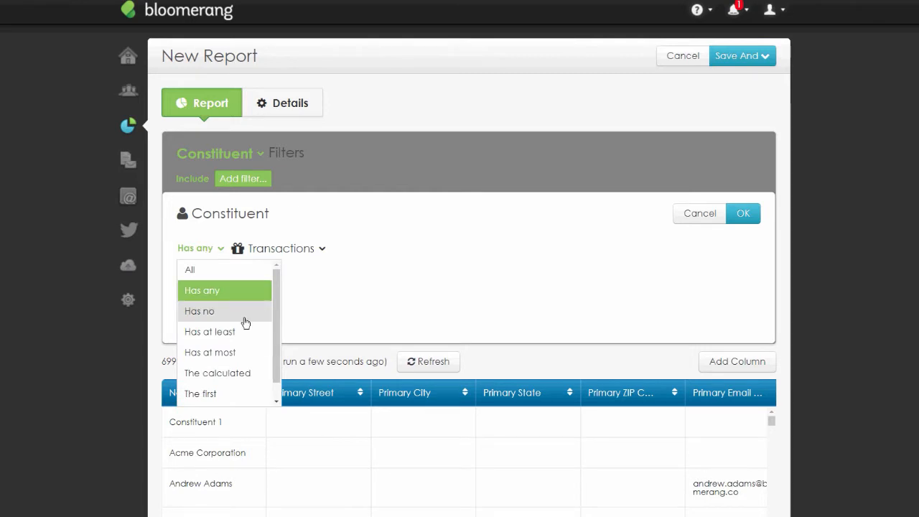
pyautogui.scroll(-1, 246, 323)
pyautogui.click(214, 375)
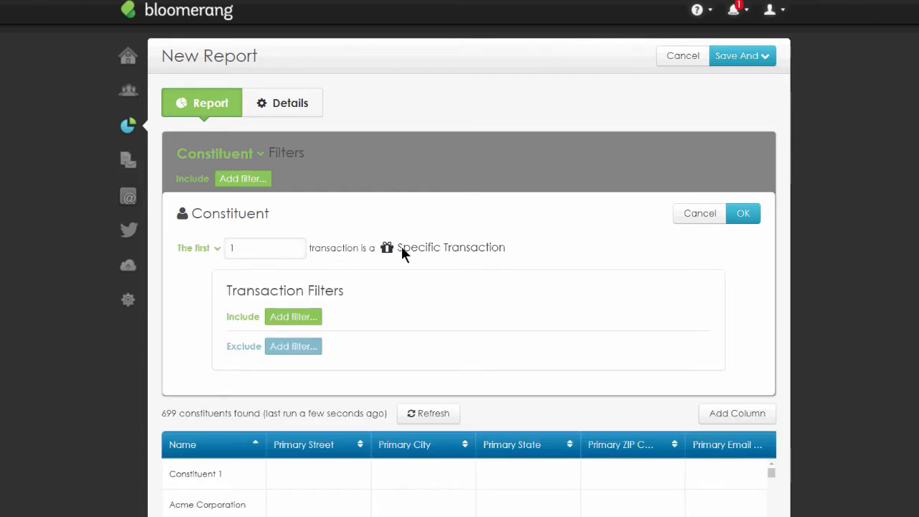
pyautogui.moveTo(403, 247); pyautogui.dragTo(513, 248)
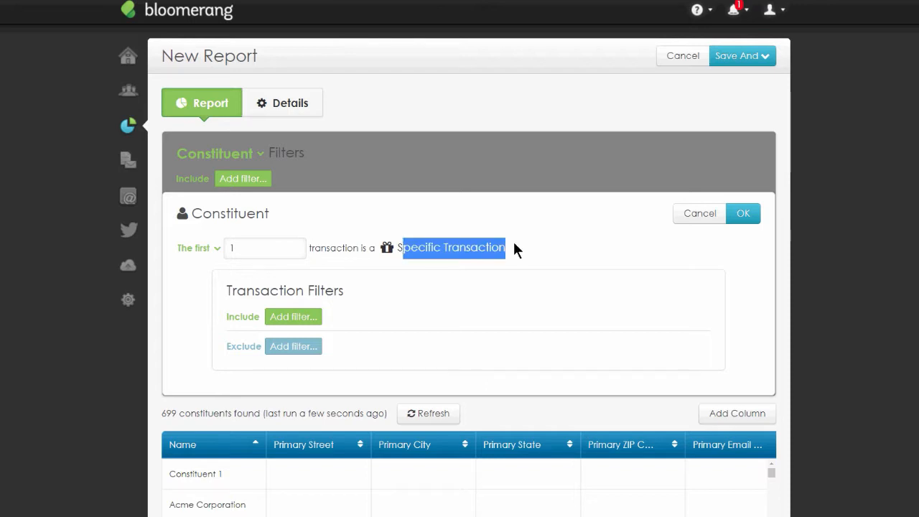
pyautogui.moveTo(435, 313); pyautogui.dragTo(225, 291)
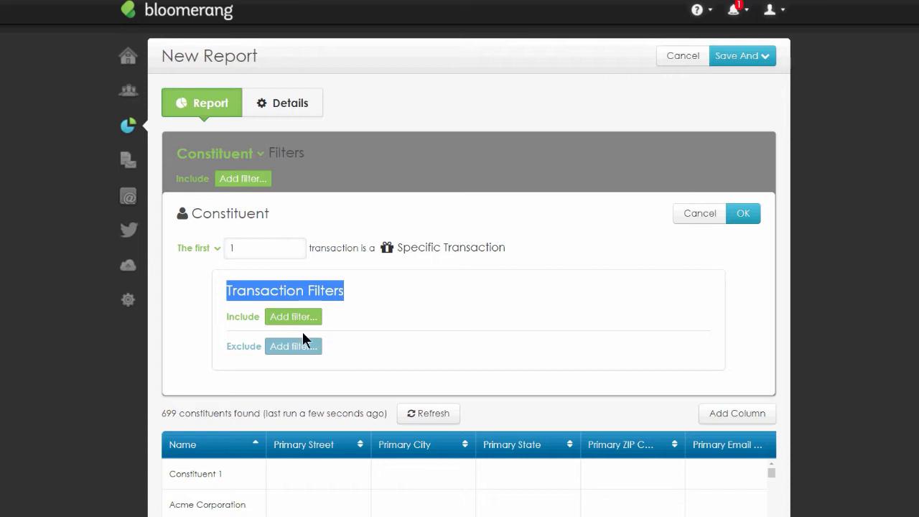
# - Set the transaction filter to the last 3 transactions
pyautogui.doubleClick(232, 249)
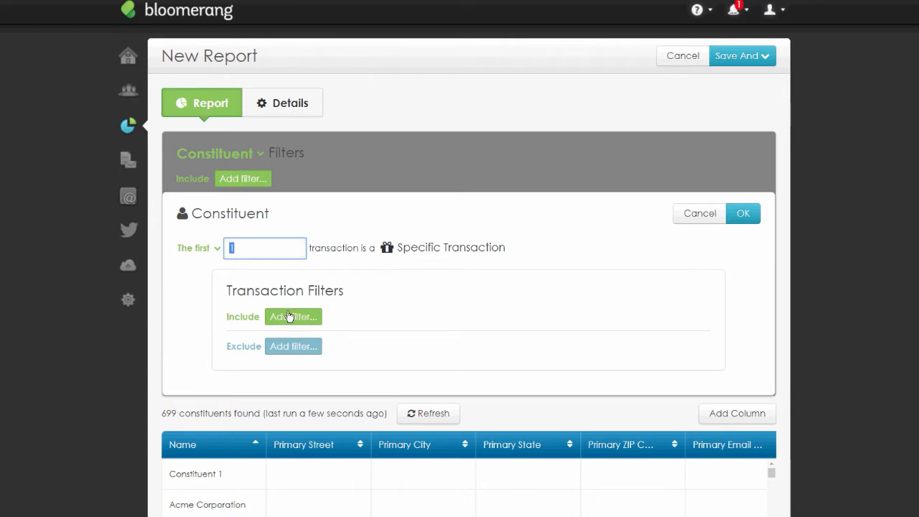
pyautogui.write('3')
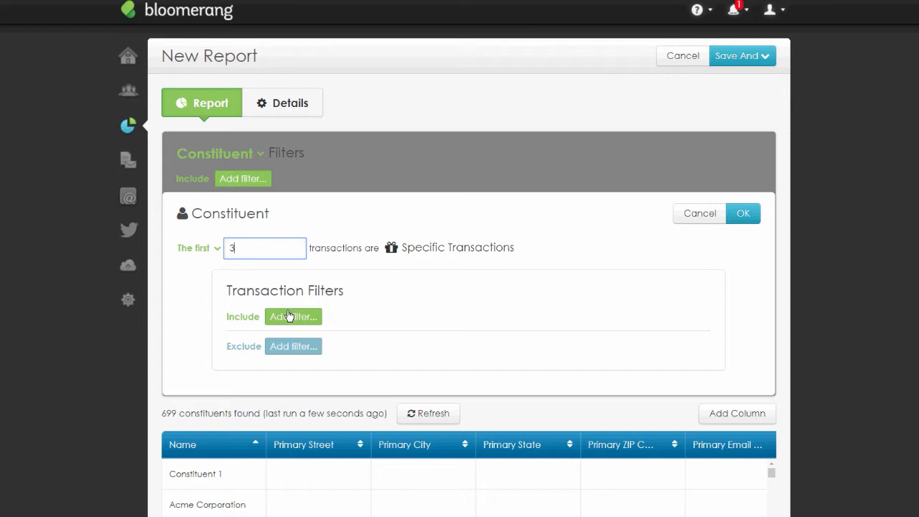
pyautogui.click(216, 249)
pyautogui.scroll(-1, 232, 347)
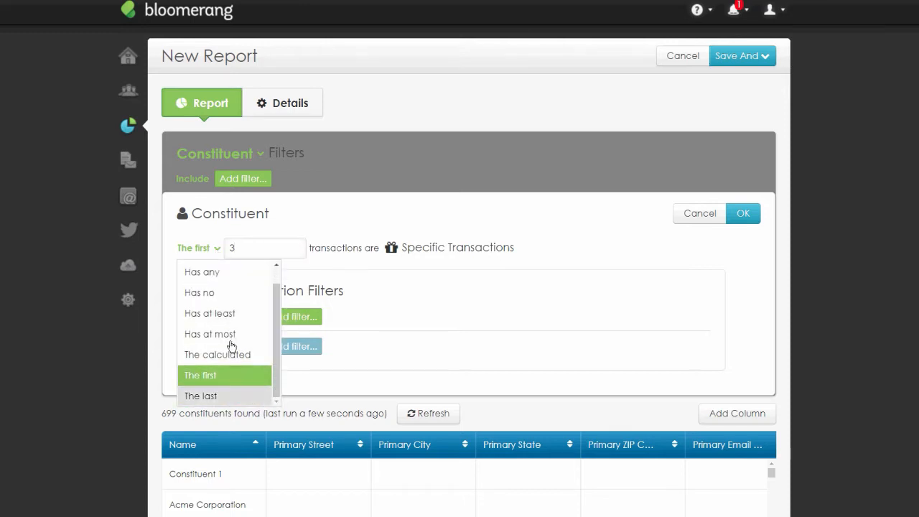
pyautogui.click(216, 396)
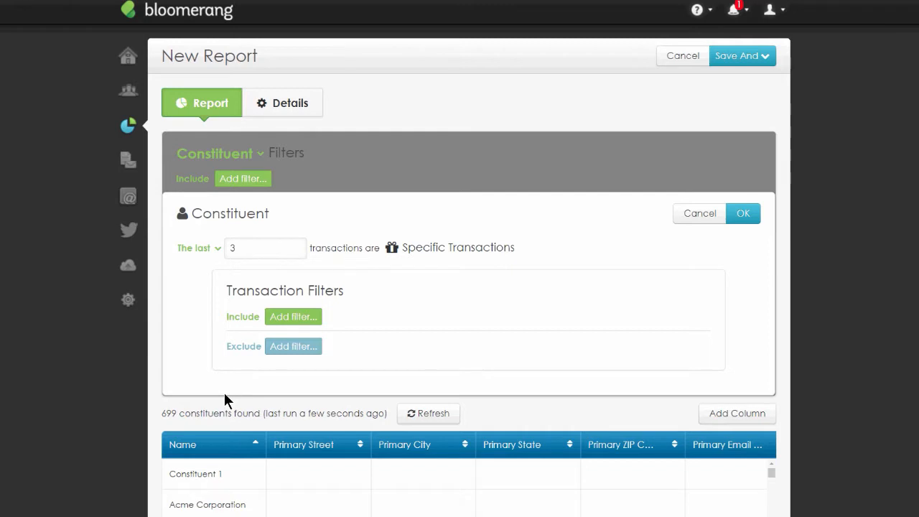
# - Browse the fields available for the Transaction Filters include list, then close the field list without picking one
pyautogui.moveTo(515, 249); pyautogui.dragTo(403, 248)
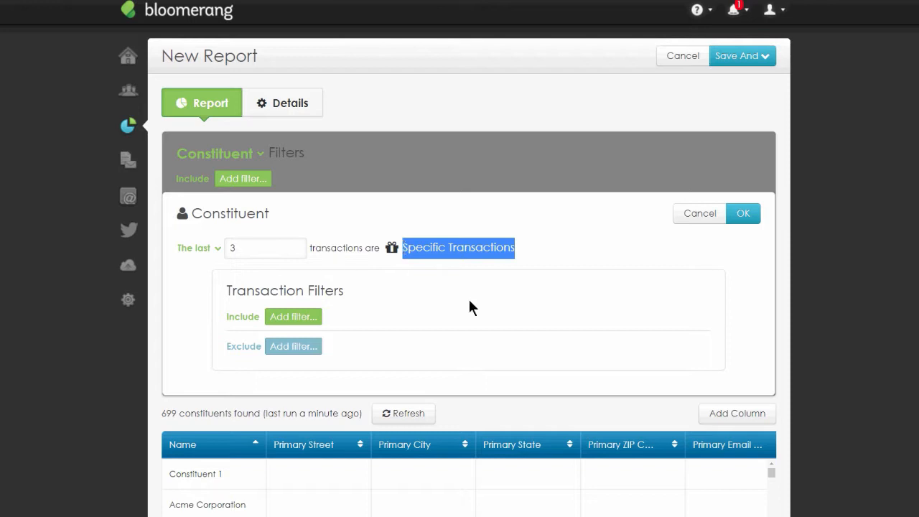
pyautogui.click(296, 318)
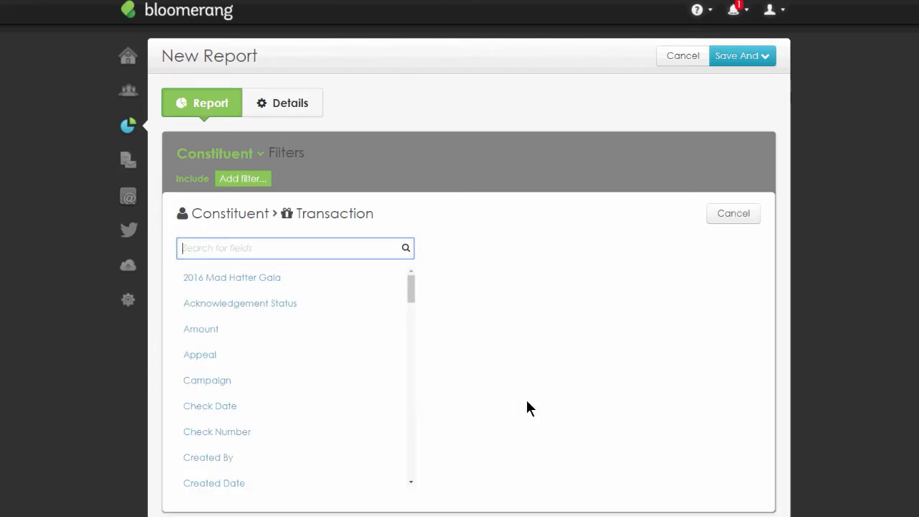
pyautogui.scroll(-3, 393, 345)
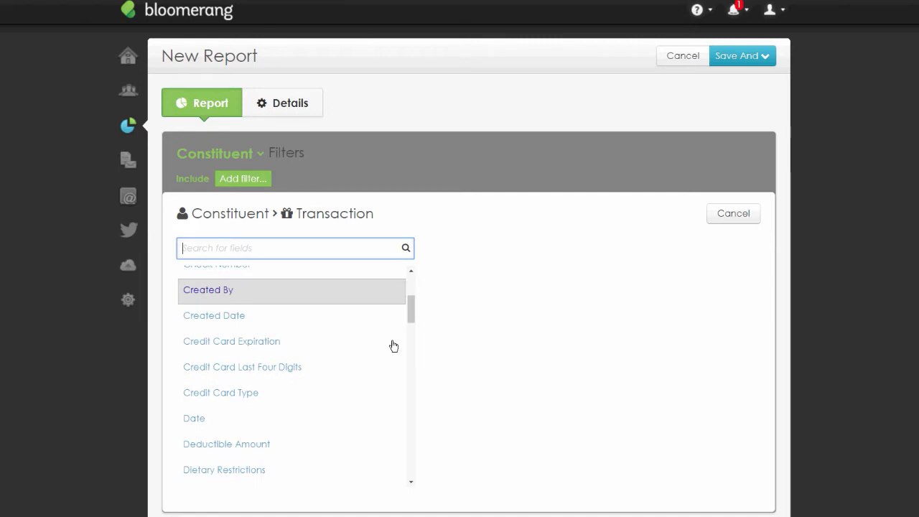
pyautogui.scroll(-5, 393, 346)
pyautogui.scroll(-3, 394, 346)
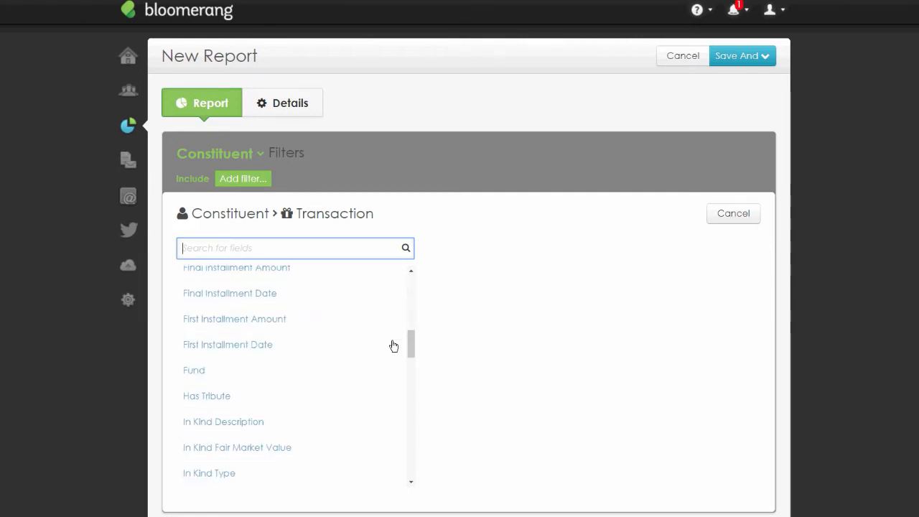
pyautogui.scroll(10, 393, 346)
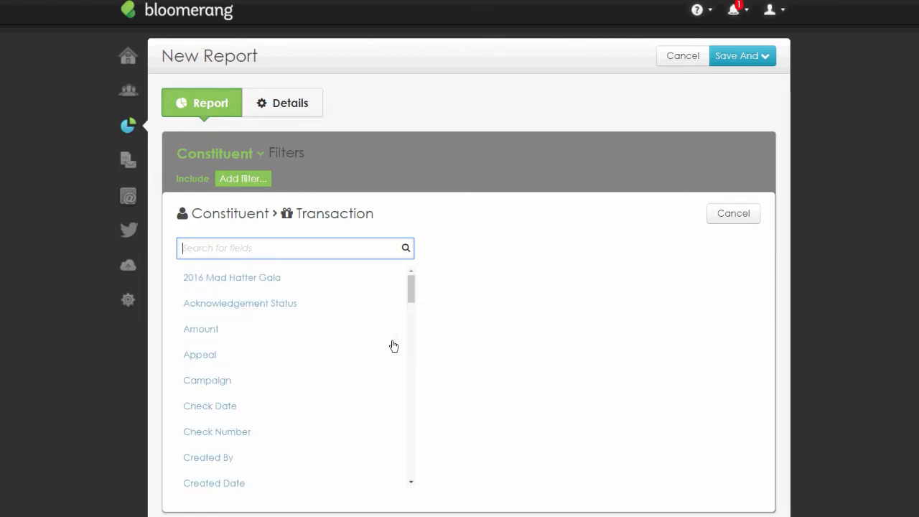
pyautogui.click(729, 218)
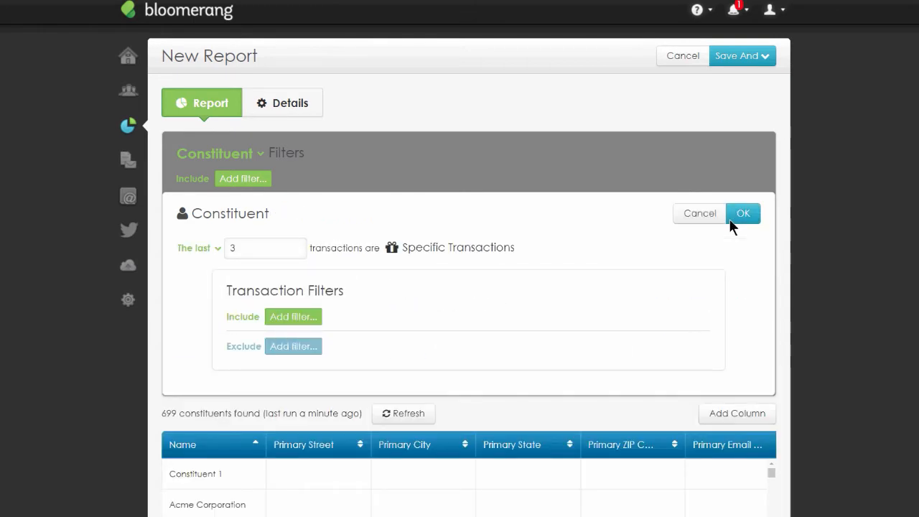
# - Change the transaction filter so that all transactions are Specific Transactions
pyautogui.click(217, 248)
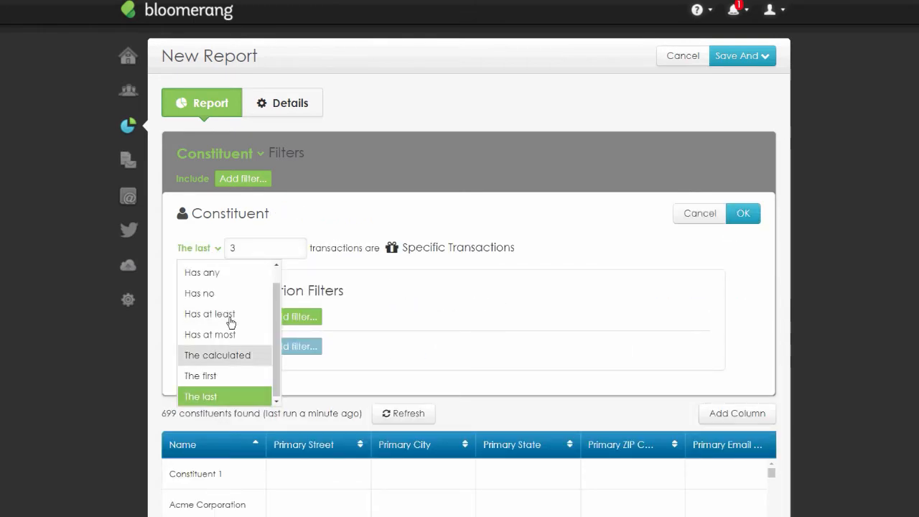
pyautogui.scroll(2, 230, 323)
pyautogui.click(193, 269)
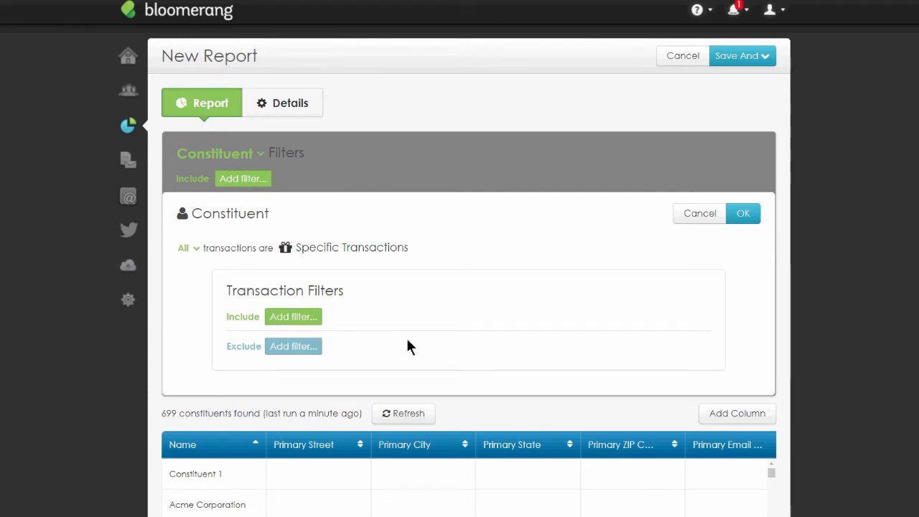
# - Browse the transaction filter fields again, then cancel the whole constituent transaction filter
pyautogui.click(302, 327)
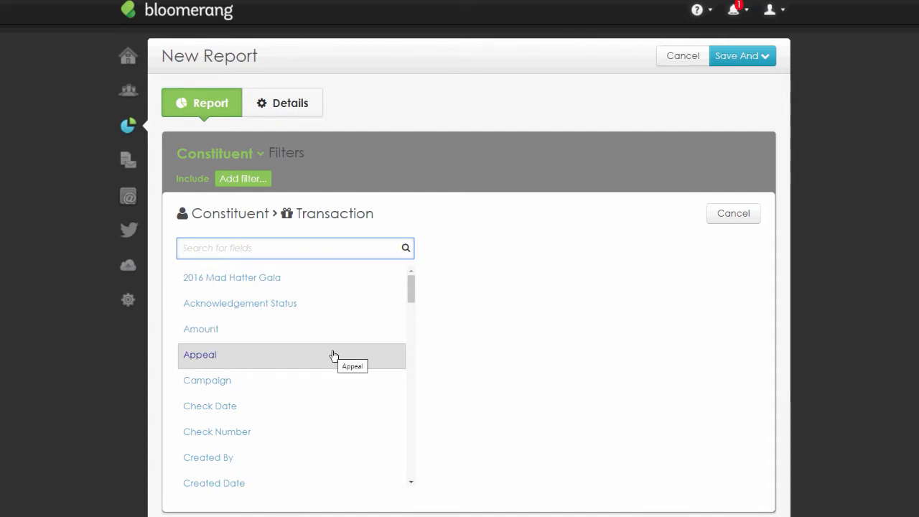
pyautogui.scroll(-5, 333, 345)
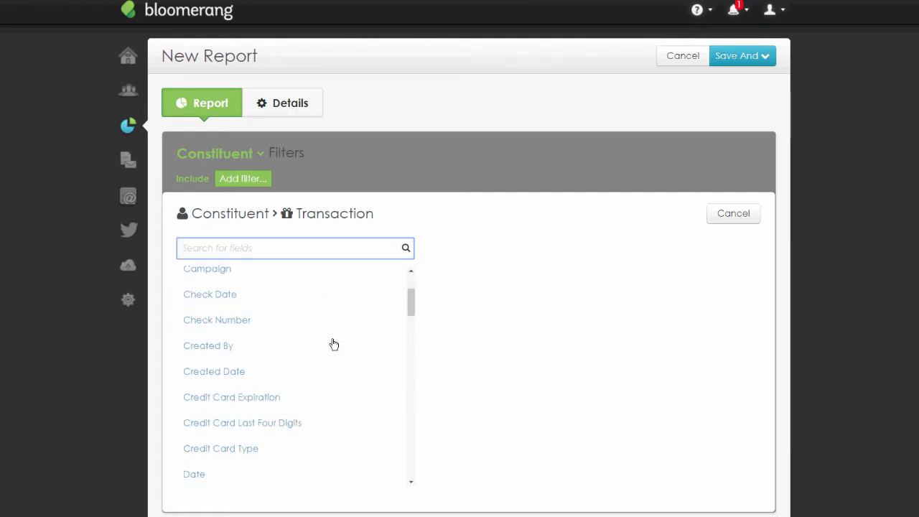
pyautogui.scroll(-2, 334, 344)
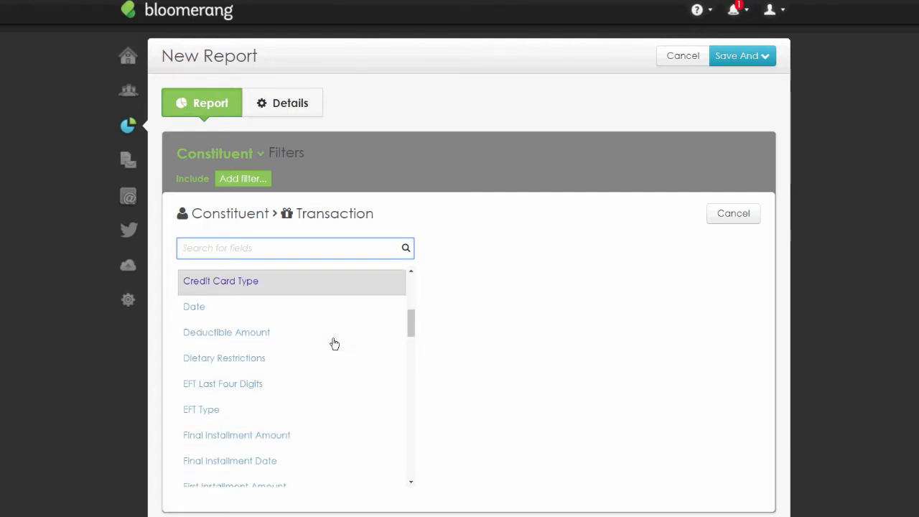
pyautogui.scroll(-2, 334, 344)
pyautogui.scroll(-4, 334, 343)
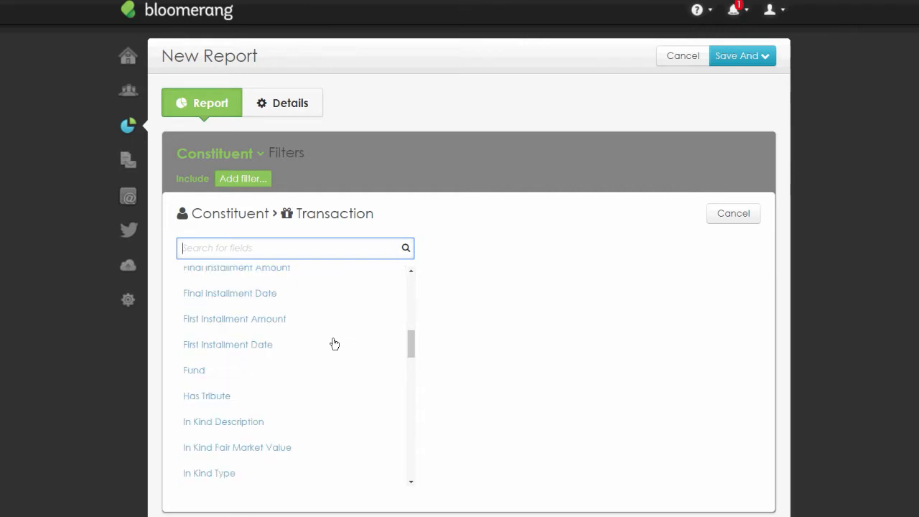
pyautogui.scroll(-7, 334, 343)
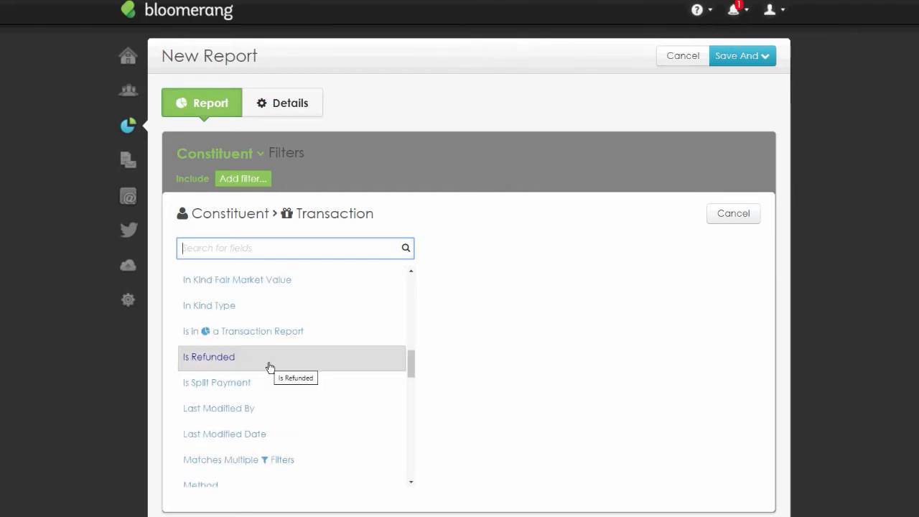
pyautogui.click(723, 212)
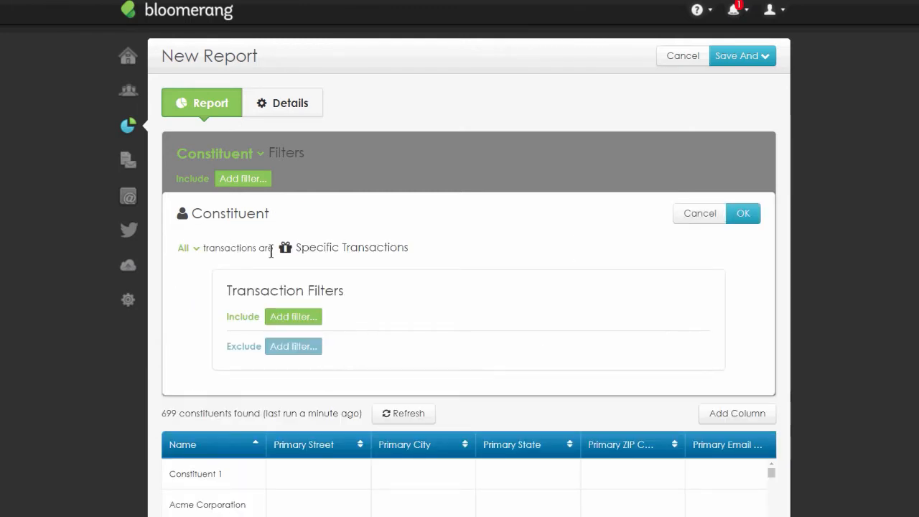
pyautogui.moveTo(271, 251); pyautogui.dragTo(164, 246)
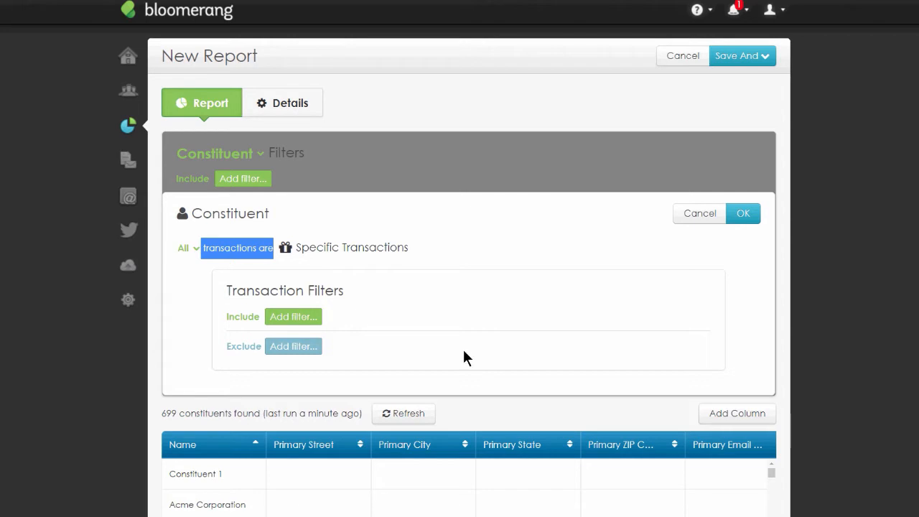
pyautogui.click(693, 213)
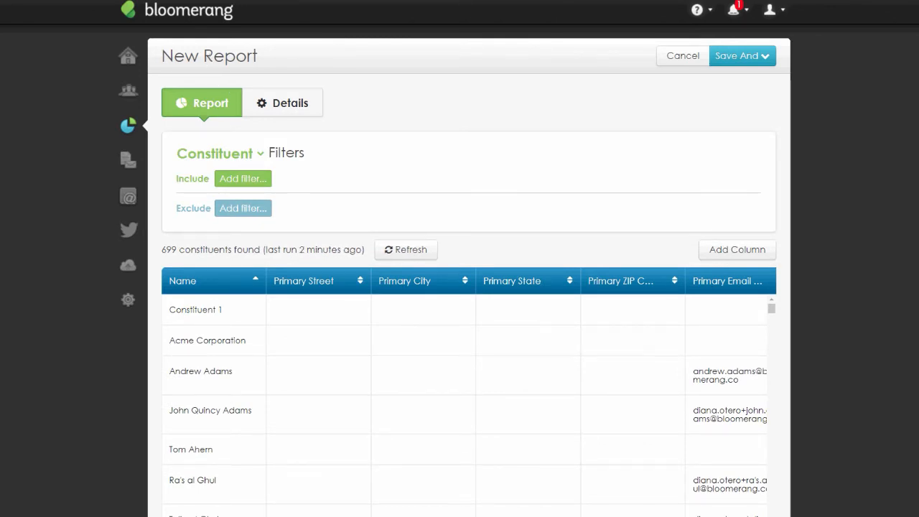
# - Open the Bloomerang knowledge base in a new browser tab and search for reports and filters
pyautogui.hotkey('ctrl', 't')
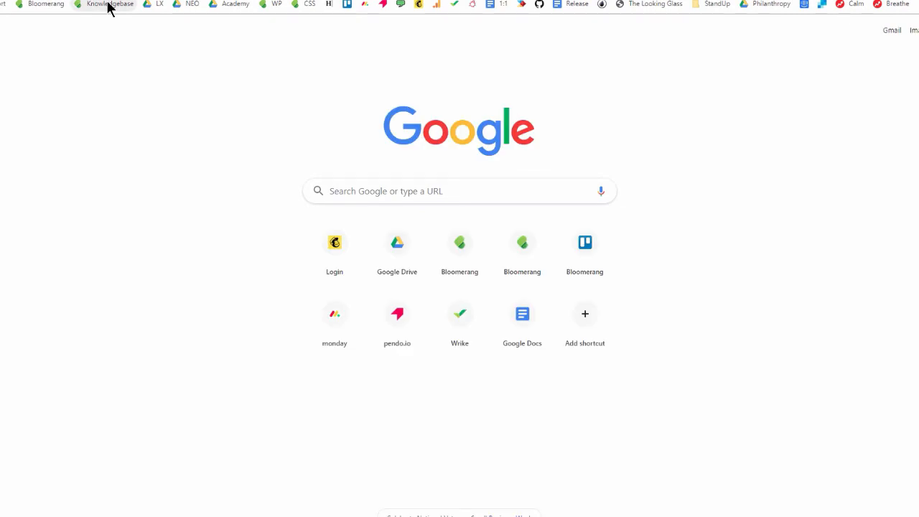
pyautogui.click(110, 5)
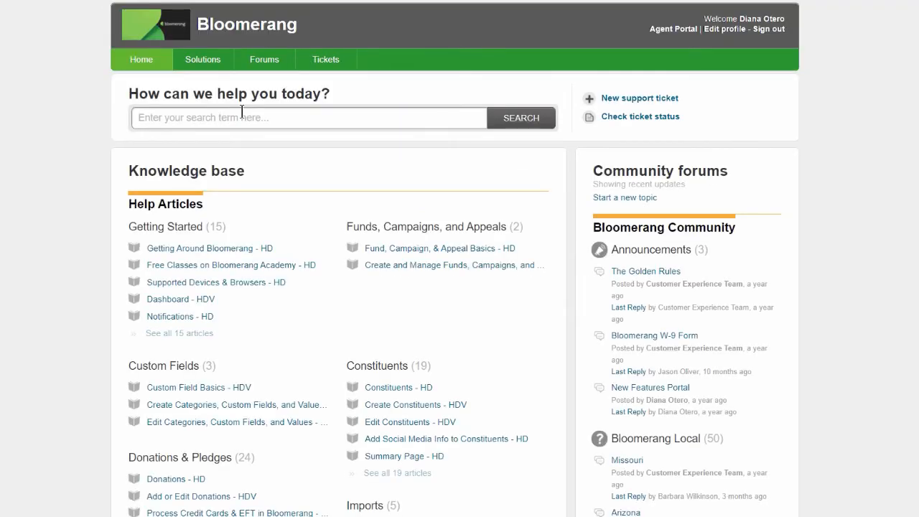
pyautogui.click(244, 118)
pyautogui.write('reports and filters')
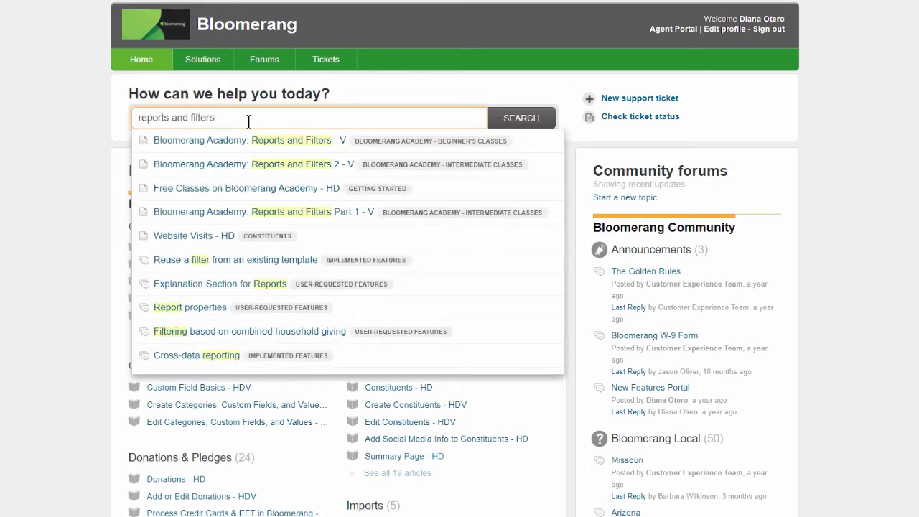
# - Refine the search to reports columns and filters and open the Report Columns and Filters - HD article
pyautogui.click(173, 124)
pyautogui.write('columns')
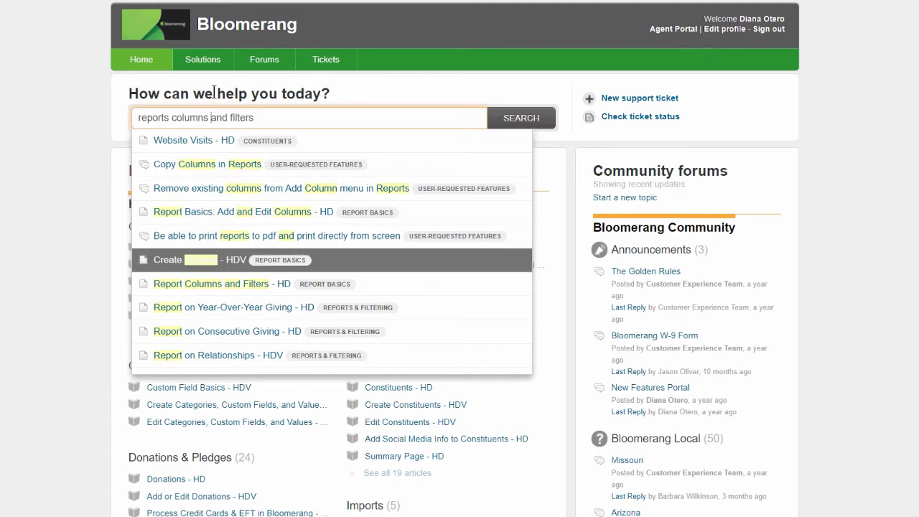
pyautogui.click(260, 284)
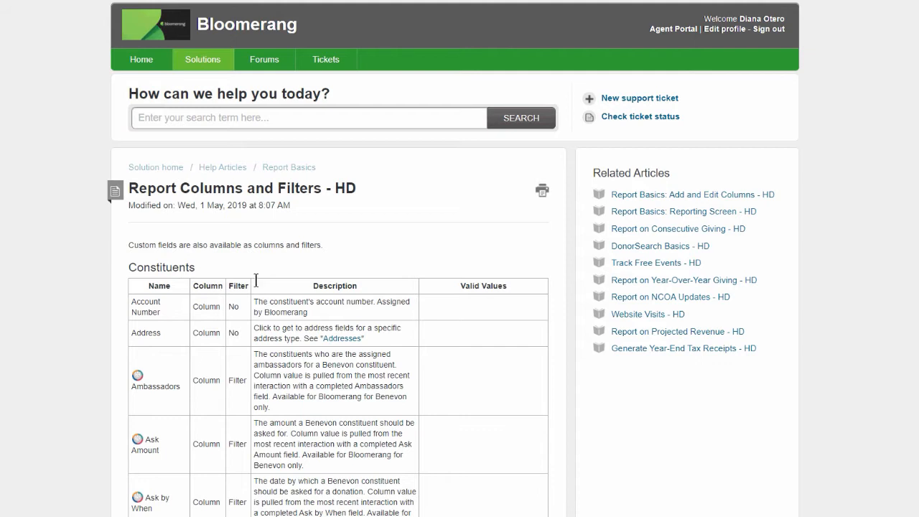
# - Read the article's Constituents table of field names, column and filter availability, and descriptions
pyautogui.doubleClick(193, 267)
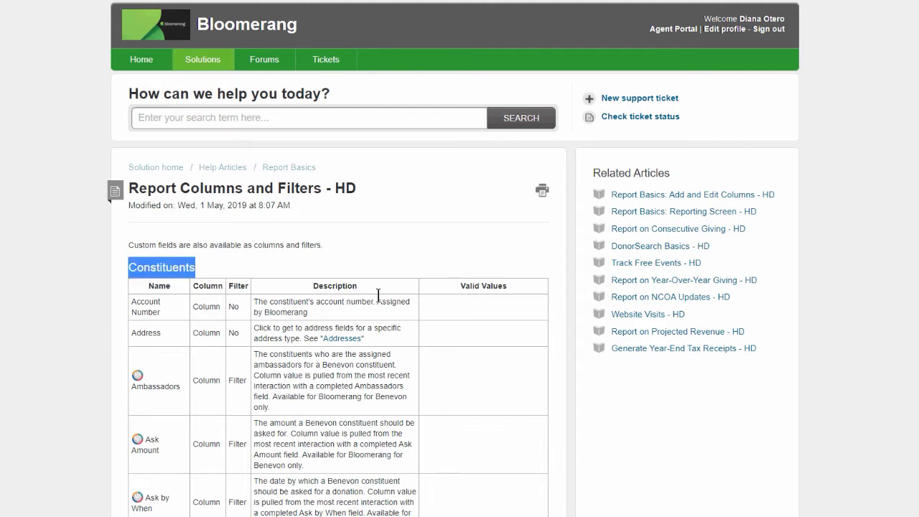
pyautogui.moveTo(151, 306); pyautogui.dragTo(158, 311)
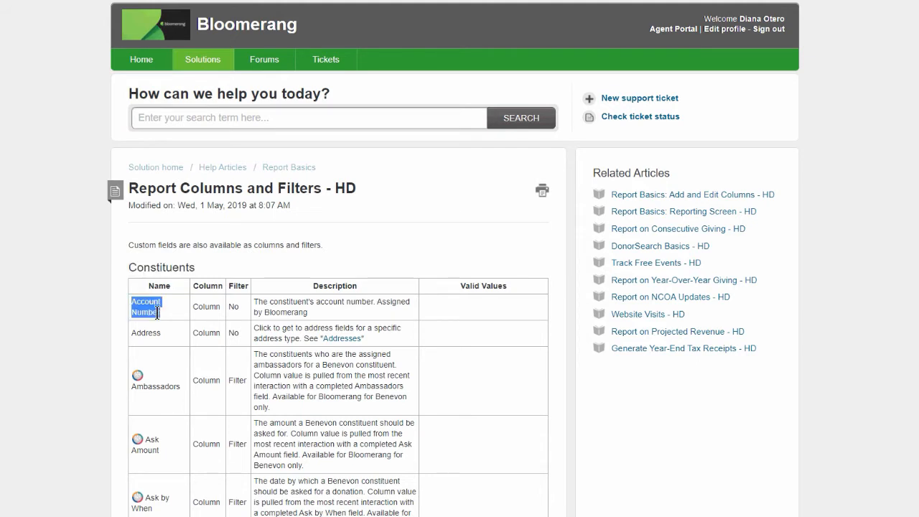
pyautogui.moveTo(255, 301); pyautogui.dragTo(317, 316)
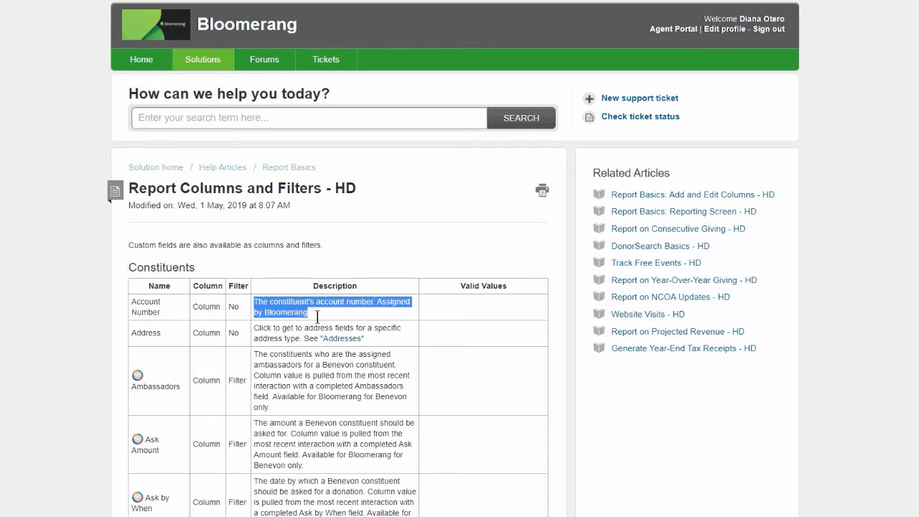
pyautogui.doubleClick(206, 307)
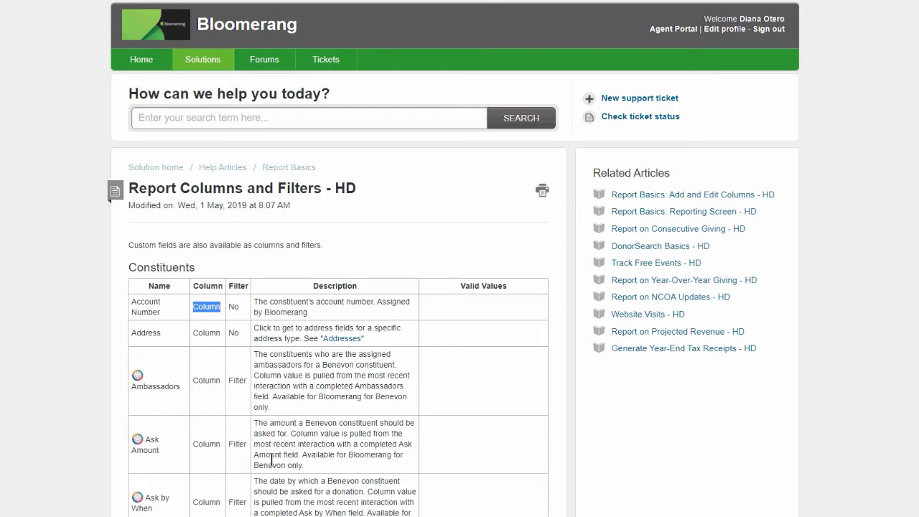
pyautogui.doubleClick(234, 307)
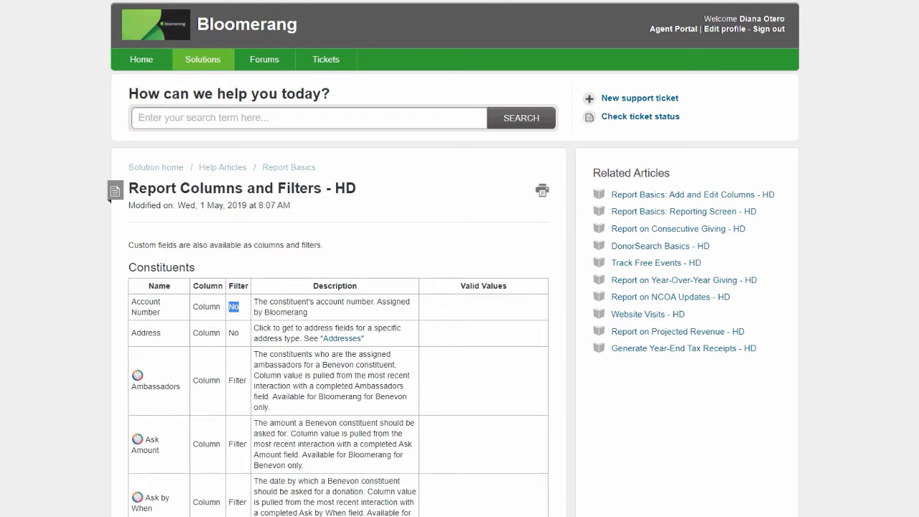
pyautogui.scroll(-8, 365, 360)
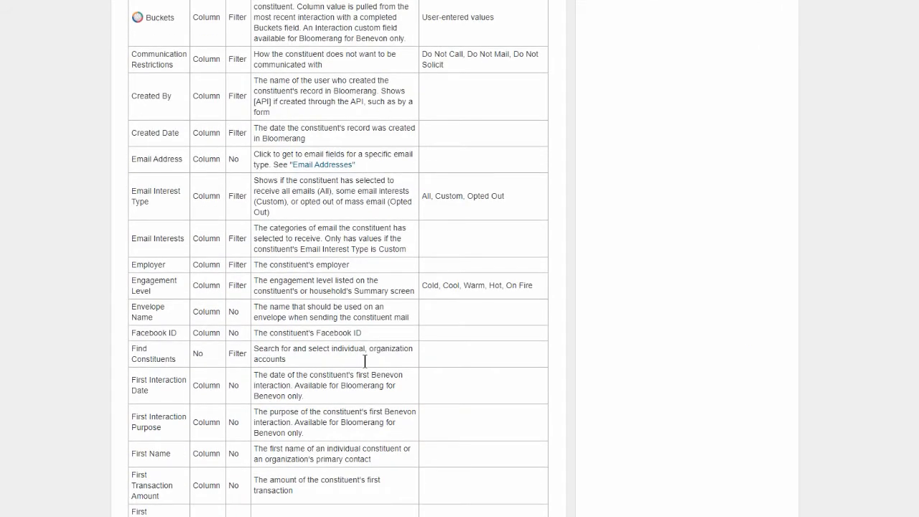
pyautogui.tripleClick(132, 280)
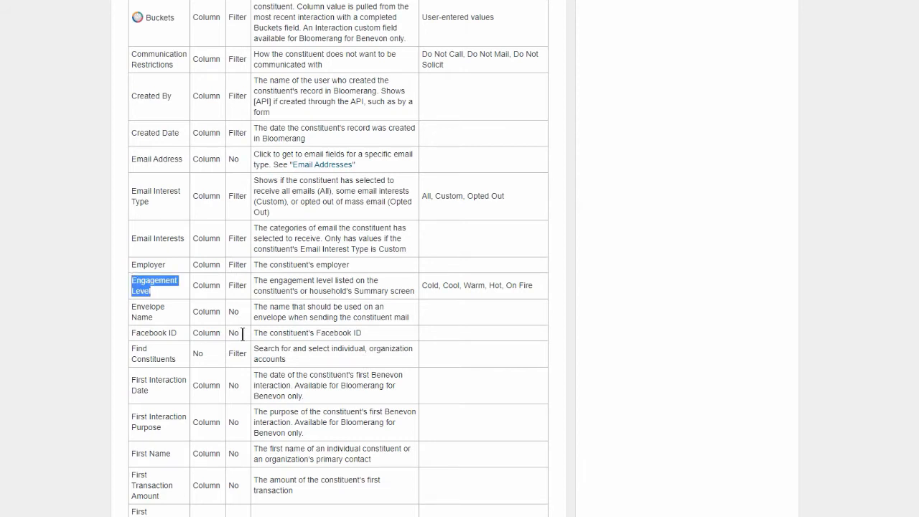
pyautogui.moveTo(261, 280); pyautogui.dragTo(415, 291)
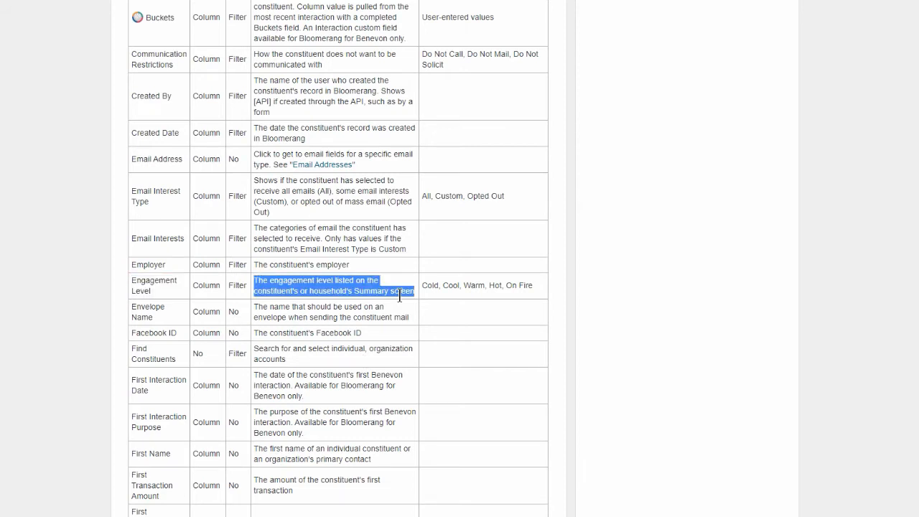
pyautogui.doubleClick(206, 285)
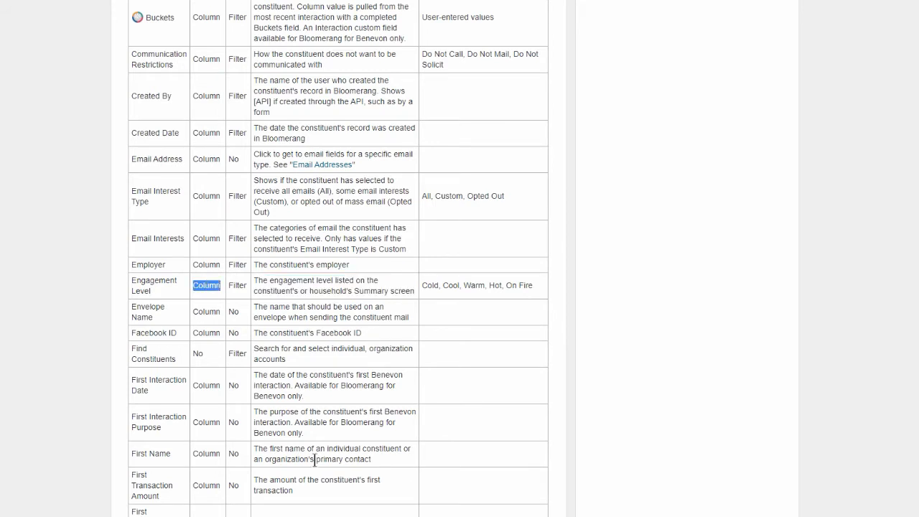
pyautogui.doubleClick(237, 285)
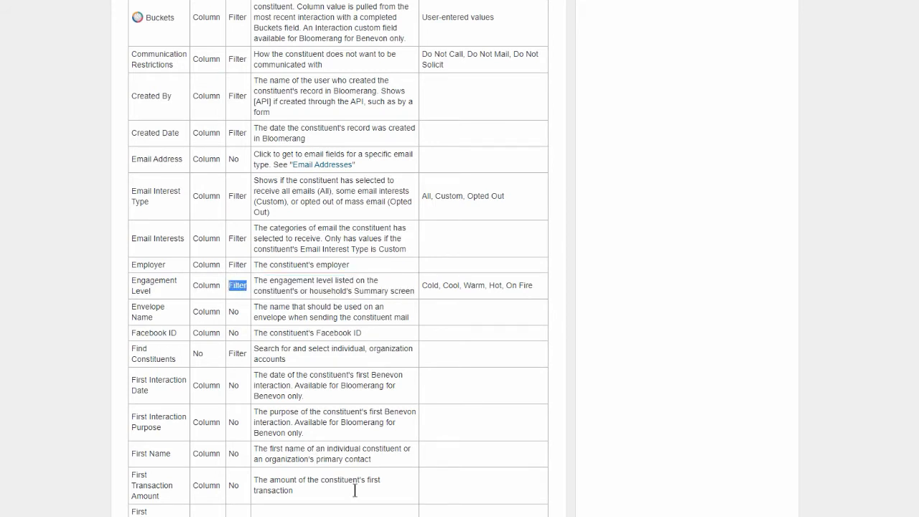
# - Read the article's remaining Constituents fields and the Addresses, Phone Numbers and Email Addresses tables
pyautogui.moveTo(423, 285); pyautogui.dragTo(531, 287)
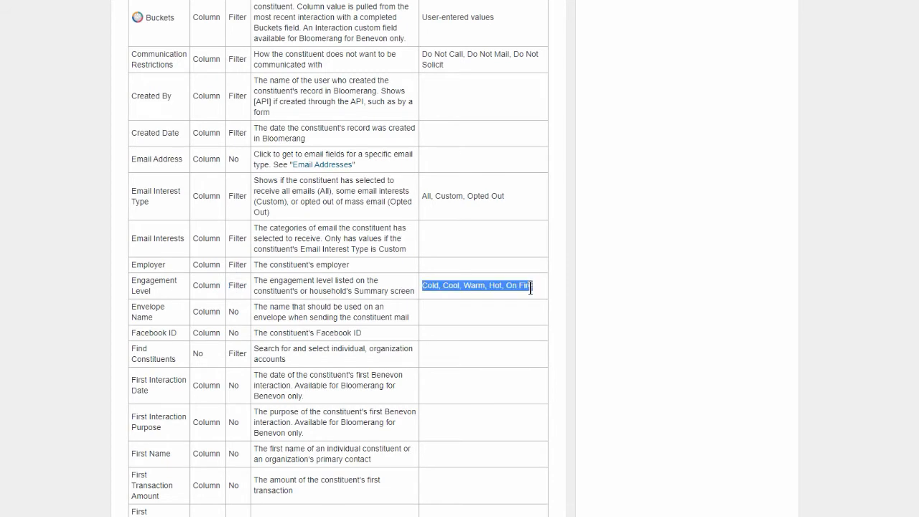
pyautogui.scroll(-9, 258, 266)
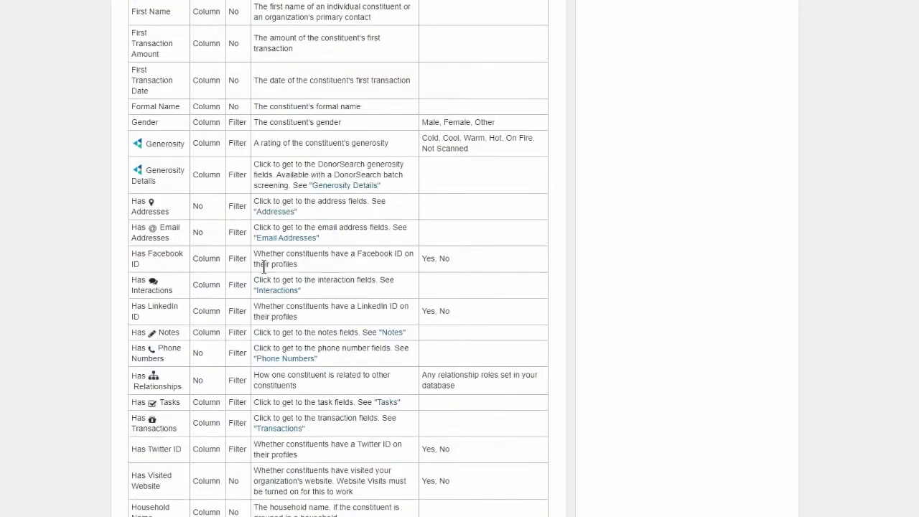
pyautogui.scroll(-20, 263, 267)
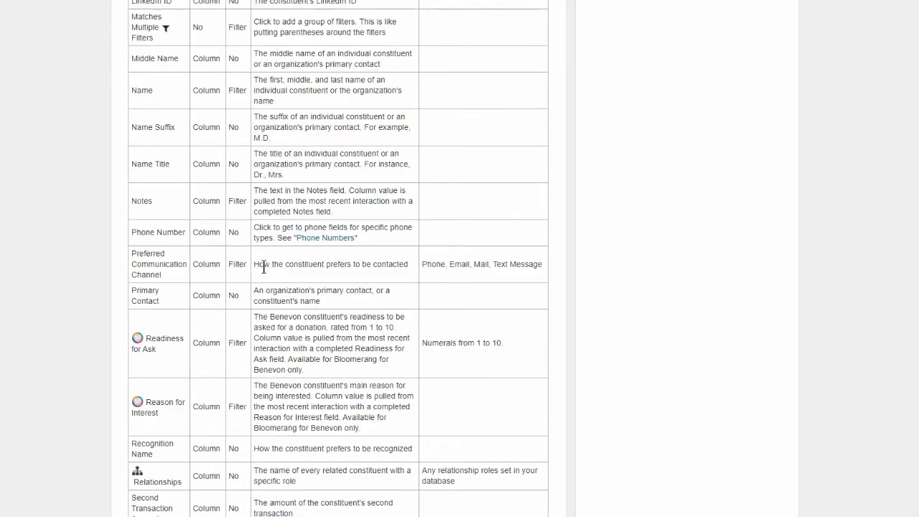
pyautogui.scroll(-10, 263, 266)
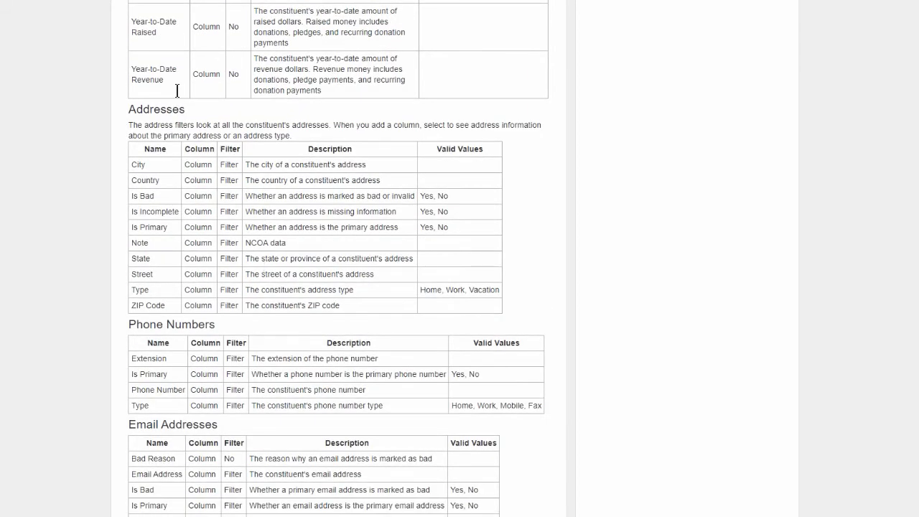
pyautogui.doubleClick(179, 109)
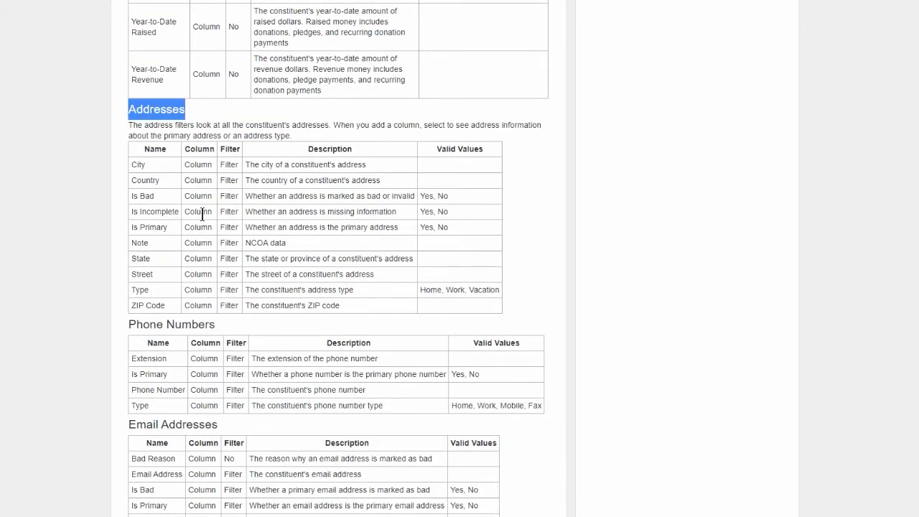
pyautogui.tripleClick(149, 324)
pyautogui.tripleClick(180, 423)
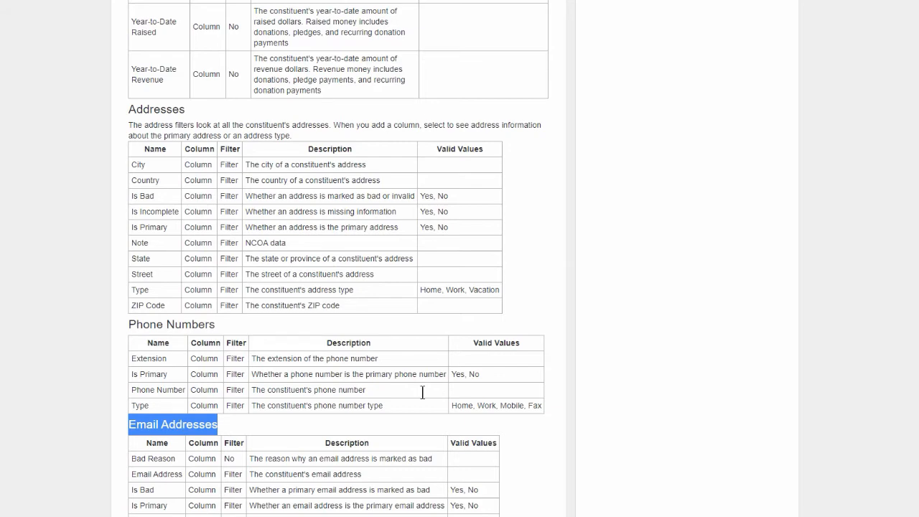
pyautogui.scroll(-5, 423, 392)
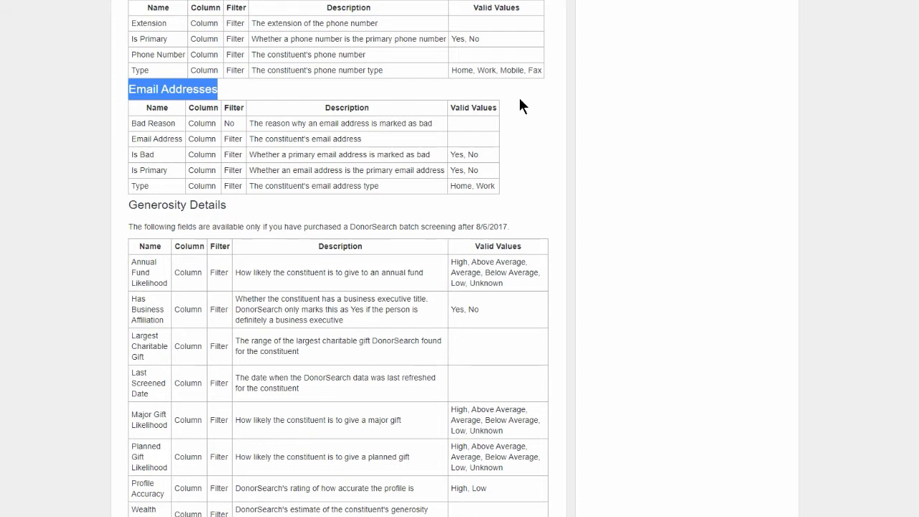
# - Search both the constituent filter fields and the knowledge-base article for state
pyautogui.hotkey('ctrl', 'f')
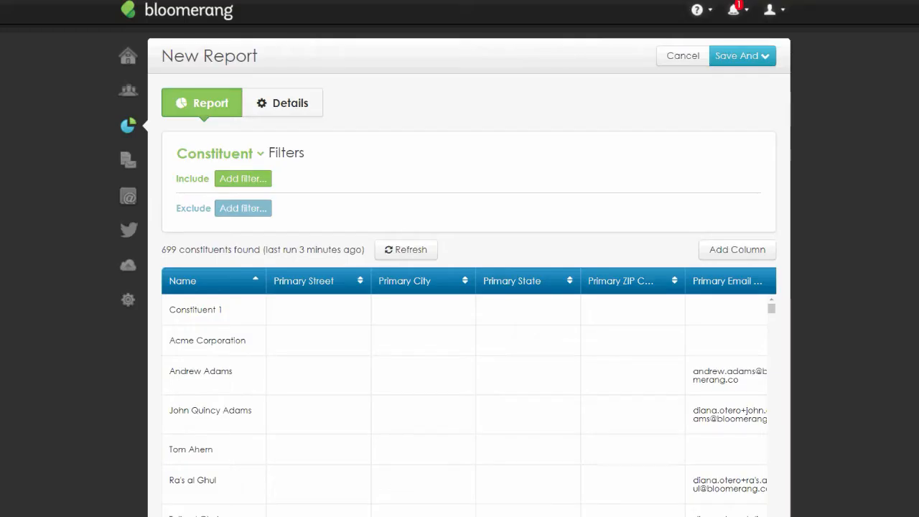
pyautogui.click(263, 168)
pyautogui.write('state')
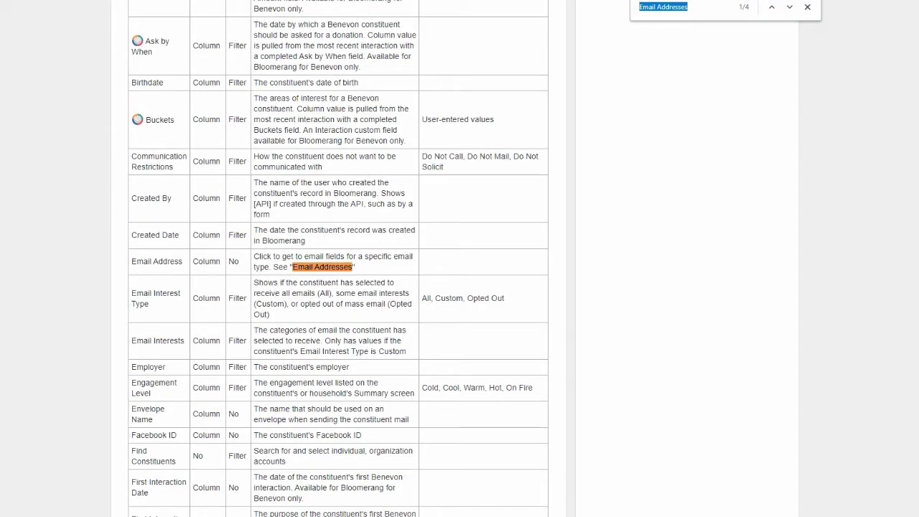
pyautogui.write('sa')
pyautogui.press('BackSpace')
pyautogui.write('tate')
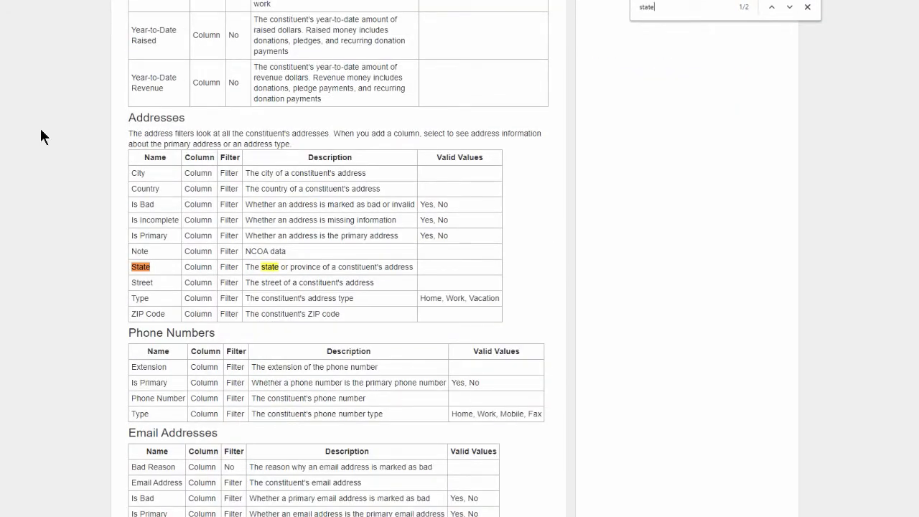
pyautogui.moveTo(185, 117); pyautogui.dragTo(127, 117)
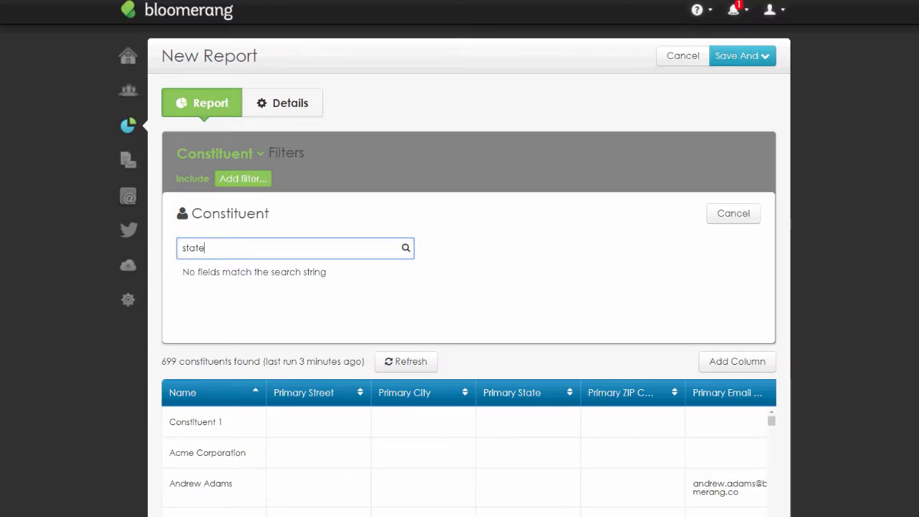
# - Add a Has any Specific Addresses constituent filter and open its address field list
pyautogui.click(733, 213)
pyautogui.click(267, 185)
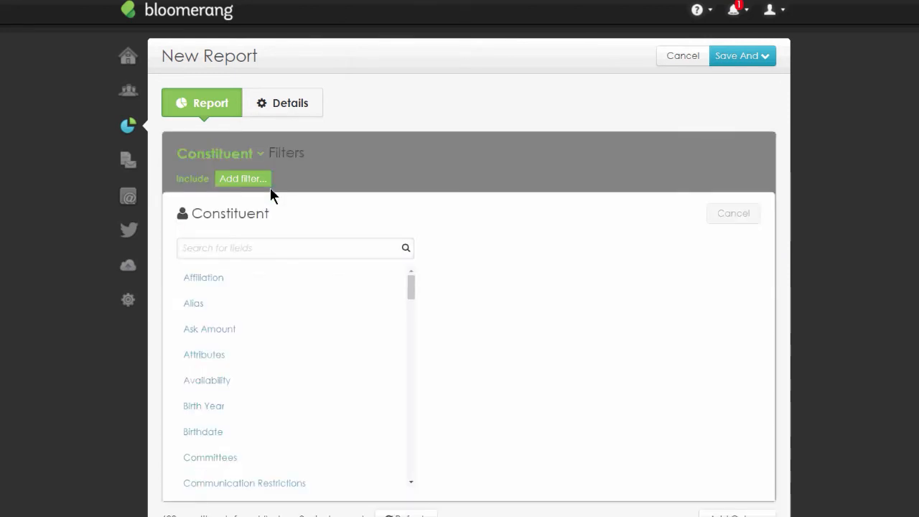
pyautogui.write('has added')
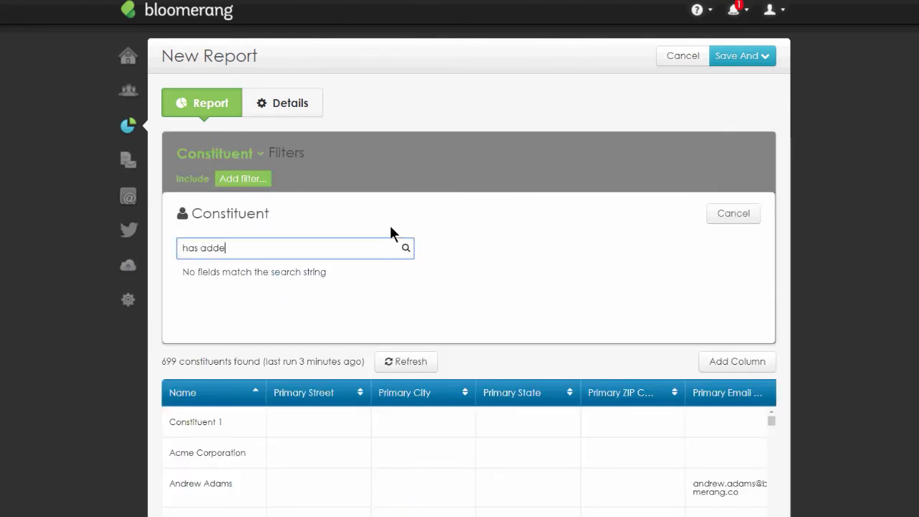
pyautogui.press('BackSpace')
pyautogui.press('BackSpace')
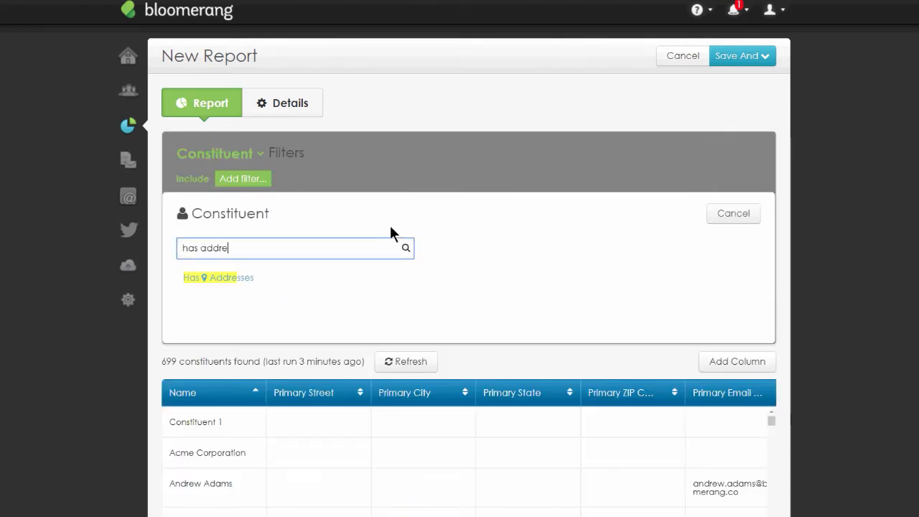
pyautogui.write('re')
pyautogui.click(236, 275)
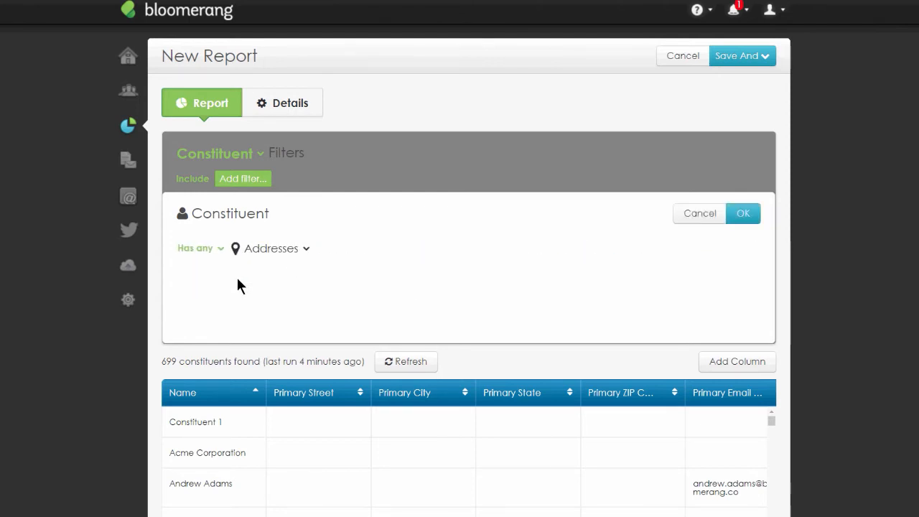
pyautogui.click(287, 296)
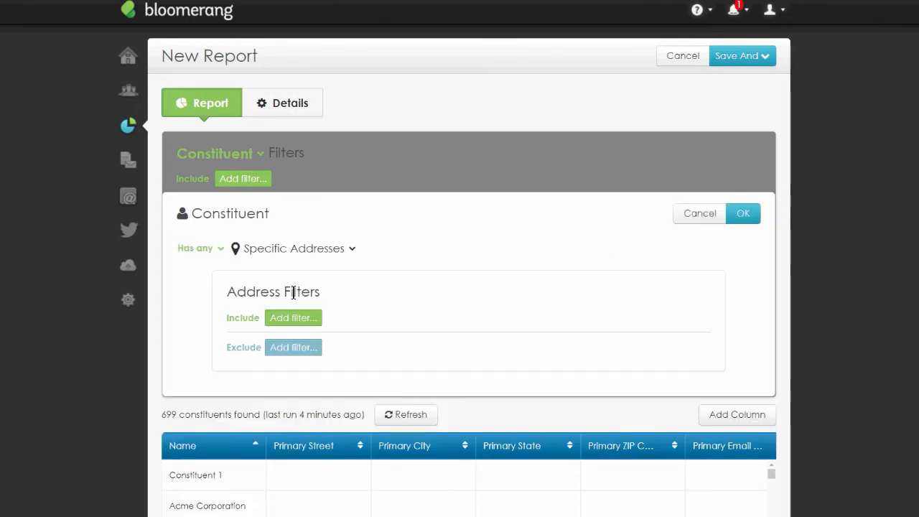
pyautogui.click(293, 318)
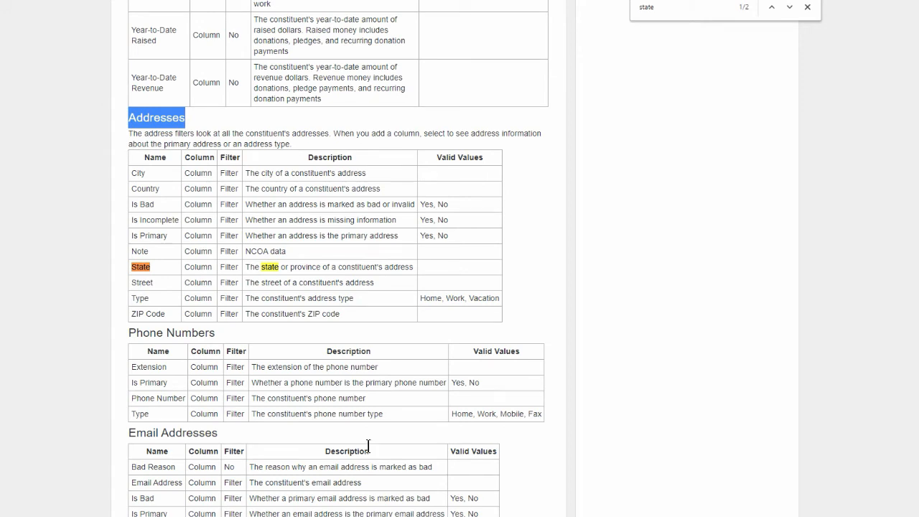
# - Read the article's Generosity Details, Transactions, Pledges, Pledge Payments and Recurring Donation tables
pyautogui.doubleClick(694, 11)
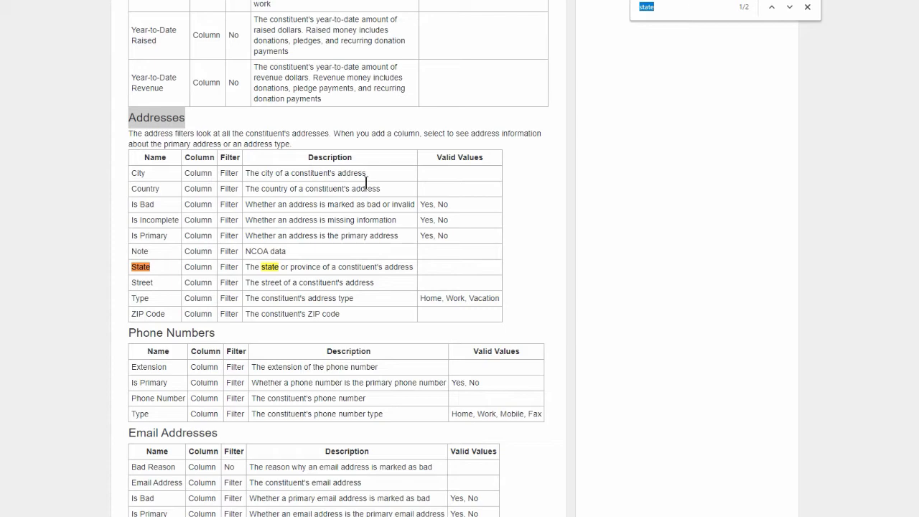
pyautogui.scroll(-1, 366, 183)
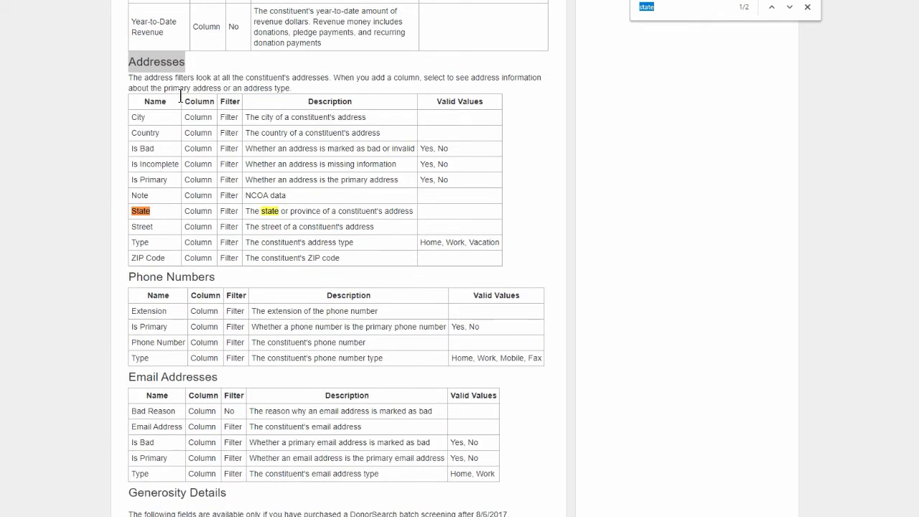
pyautogui.moveTo(129, 277); pyautogui.dragTo(216, 277)
pyautogui.scroll(-5, 252, 228)
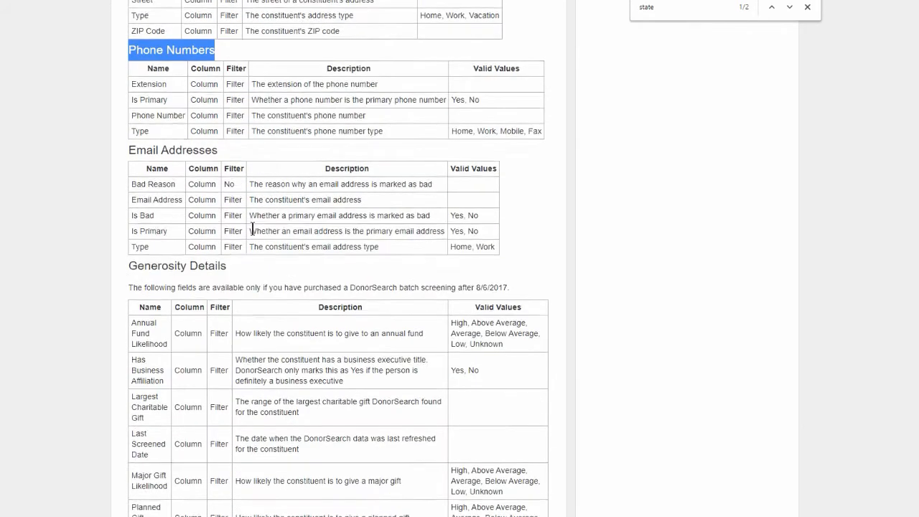
pyautogui.moveTo(226, 157); pyautogui.dragTo(128, 156)
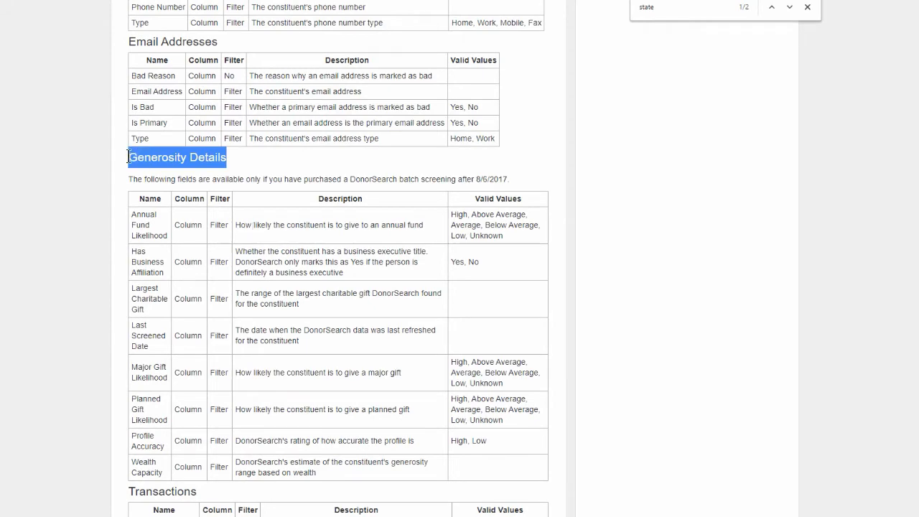
pyautogui.scroll(-6, 242, 205)
pyautogui.doubleClick(195, 100)
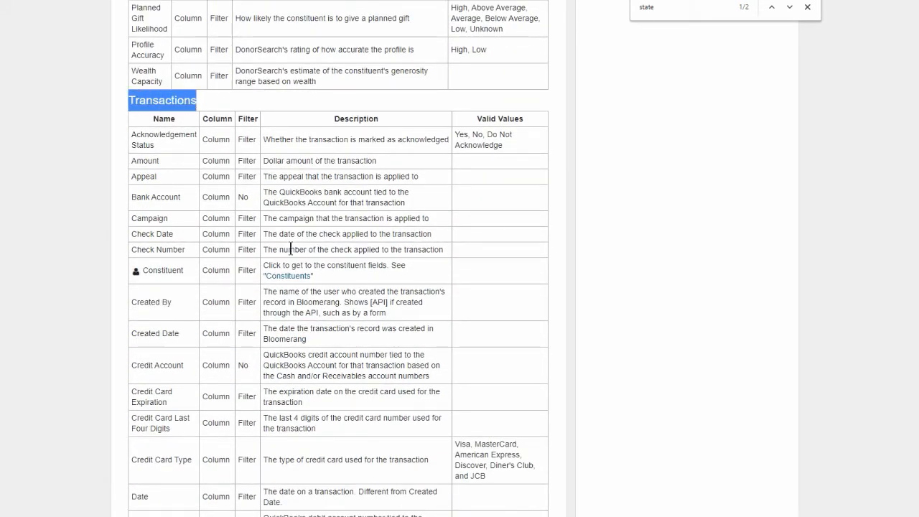
pyautogui.scroll(-12, 290, 249)
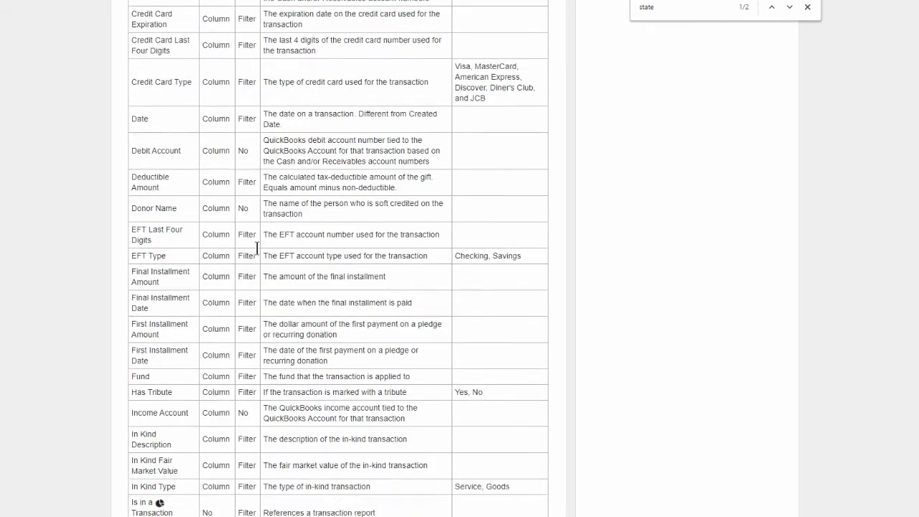
pyautogui.scroll(-12, 257, 246)
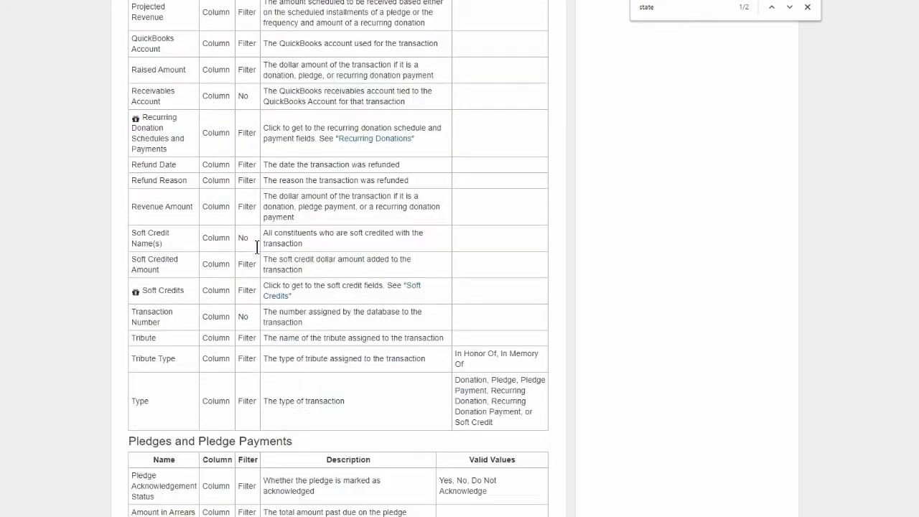
pyautogui.moveTo(136, 225); pyautogui.dragTo(280, 231)
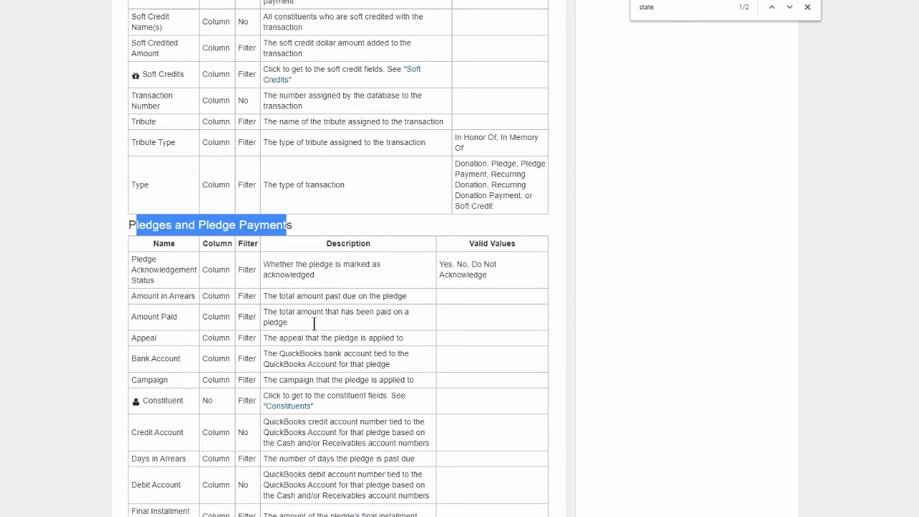
pyautogui.scroll(-13, 374, 319)
pyautogui.scroll(-5, 328, 305)
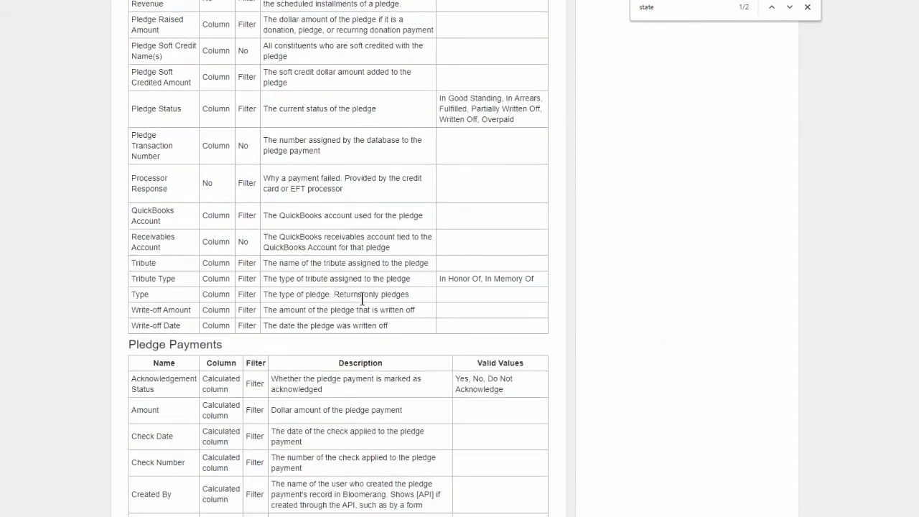
pyautogui.moveTo(217, 291); pyautogui.dragTo(130, 290)
pyautogui.scroll(-13, 293, 304)
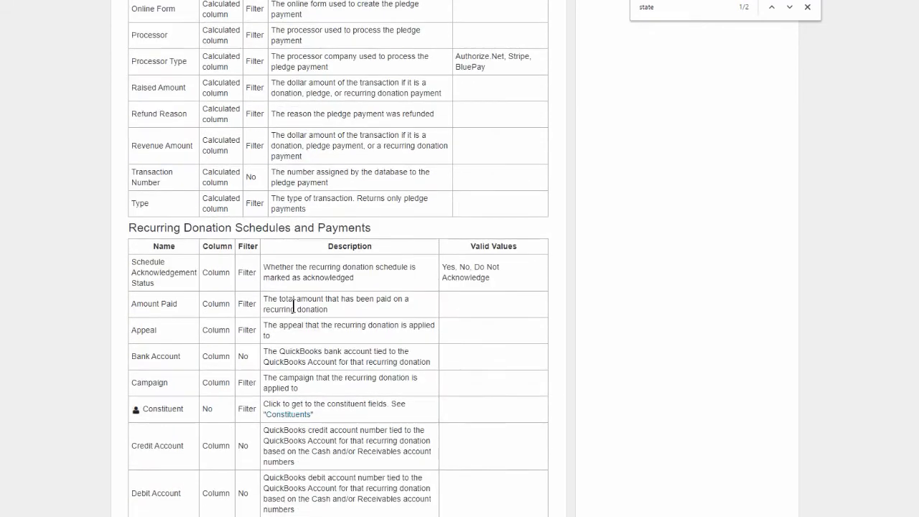
pyautogui.tripleClick(374, 228)
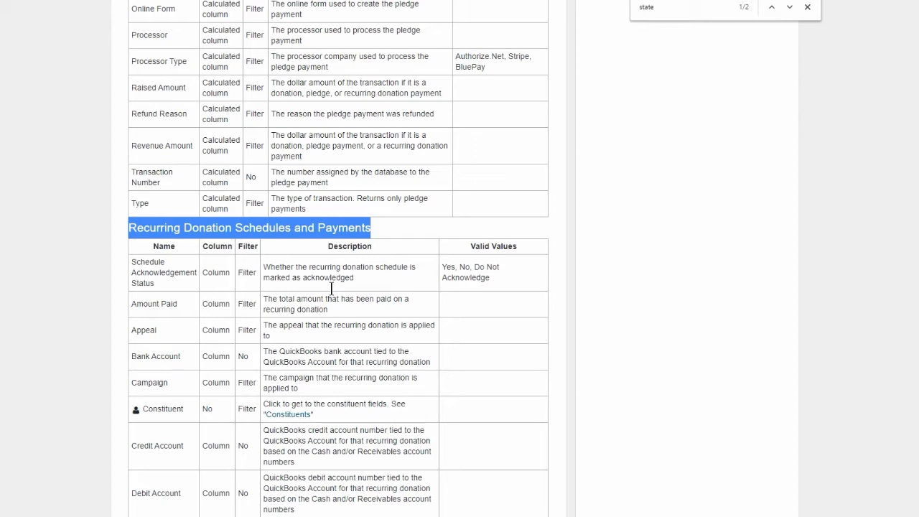
pyautogui.press('Home')
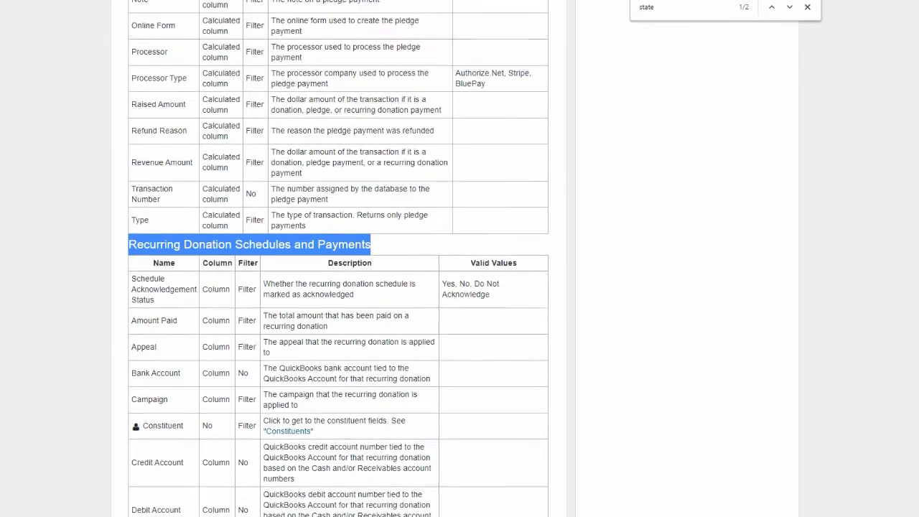
pyautogui.moveTo(357, 189); pyautogui.dragTo(131, 188)
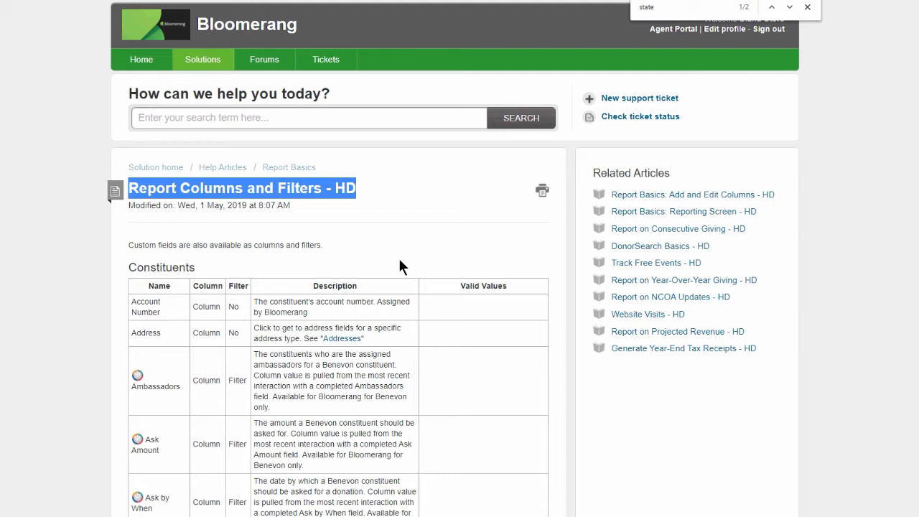
pyautogui.click(810, 6)
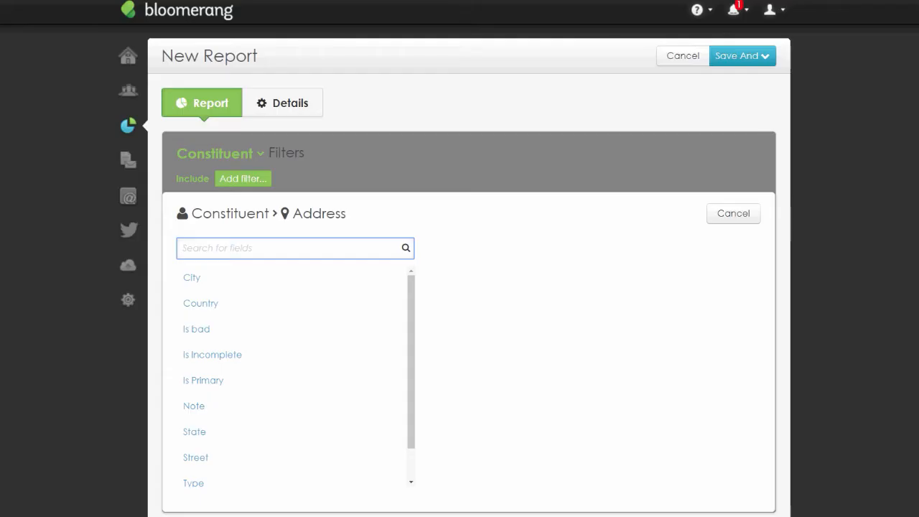
# - Start a new transaction report built from scratch
pyautogui.click(713, 11)
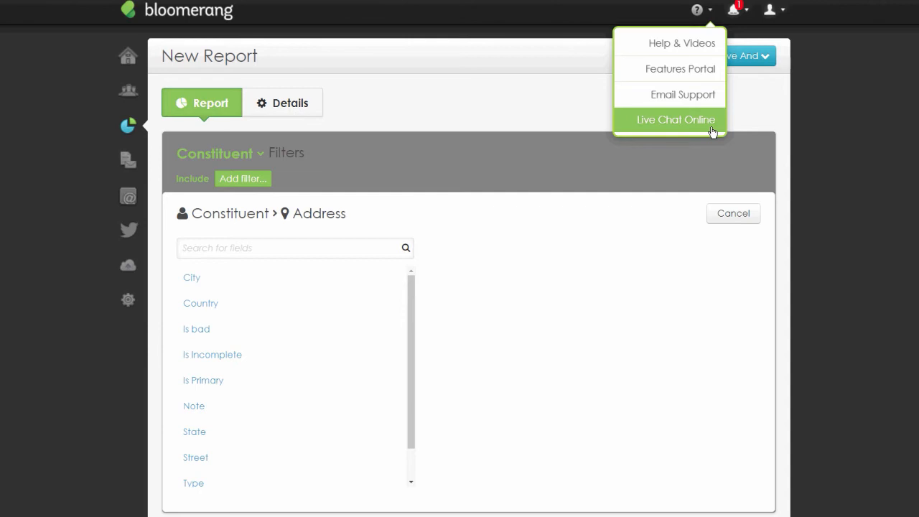
pyautogui.click(833, 128)
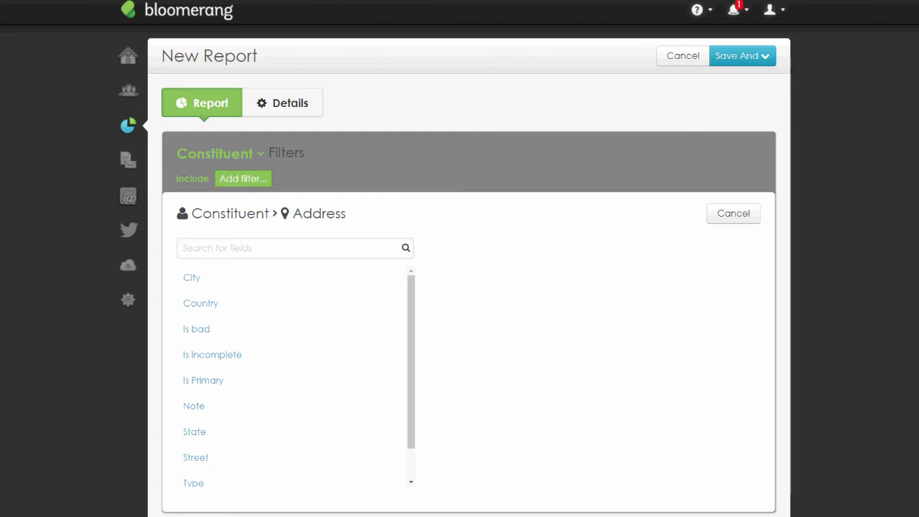
pyautogui.click(516, 47)
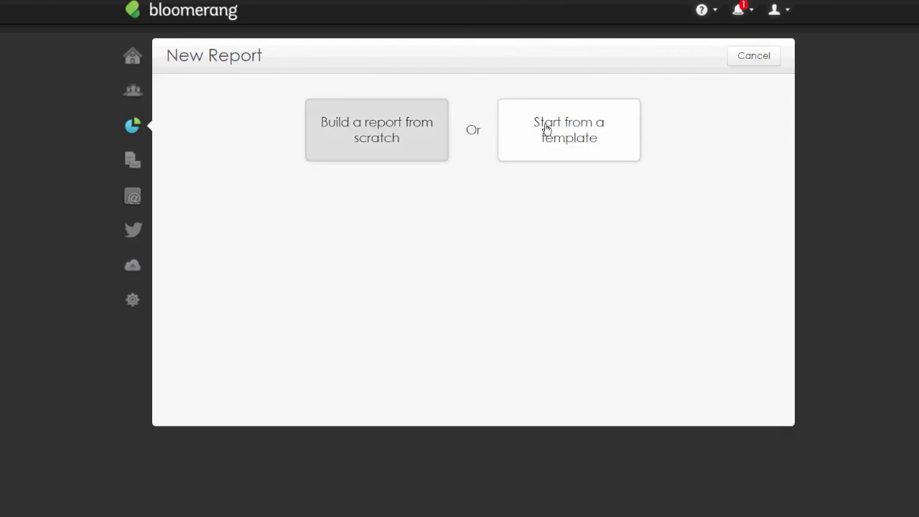
pyautogui.click(364, 147)
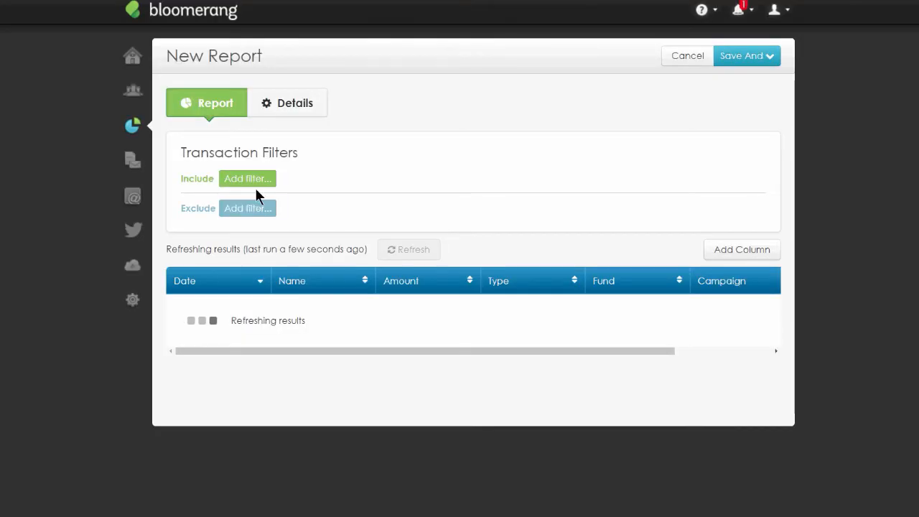
# - Add an include filter where transaction Type is Recurring Donation Schedule
pyautogui.click(252, 182)
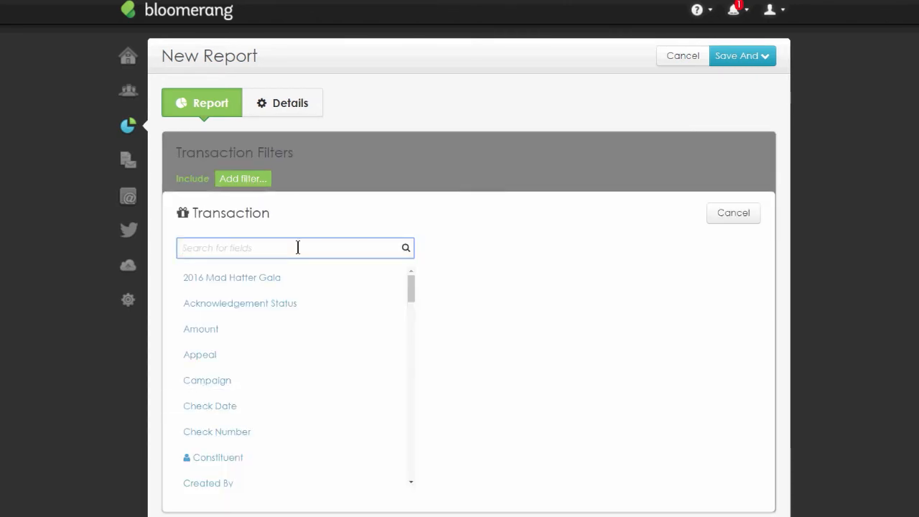
pyautogui.write('typee')
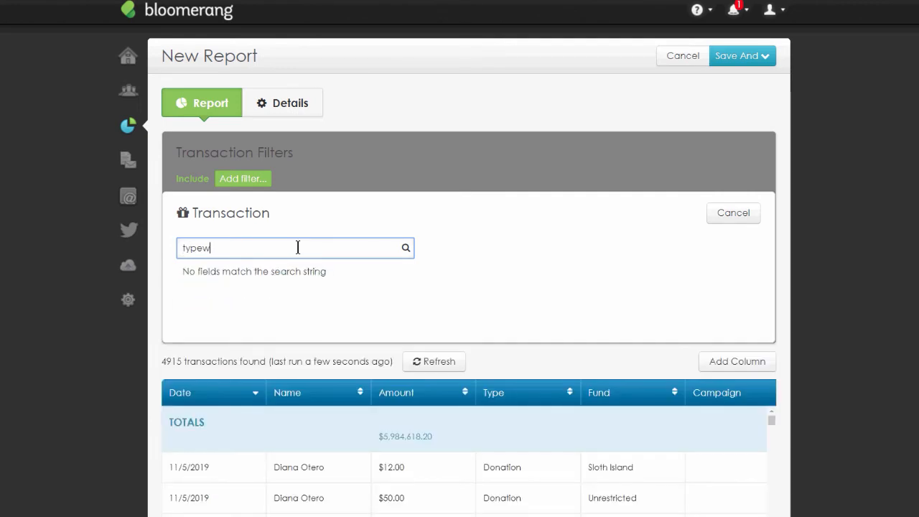
pyautogui.press('BackSpace')
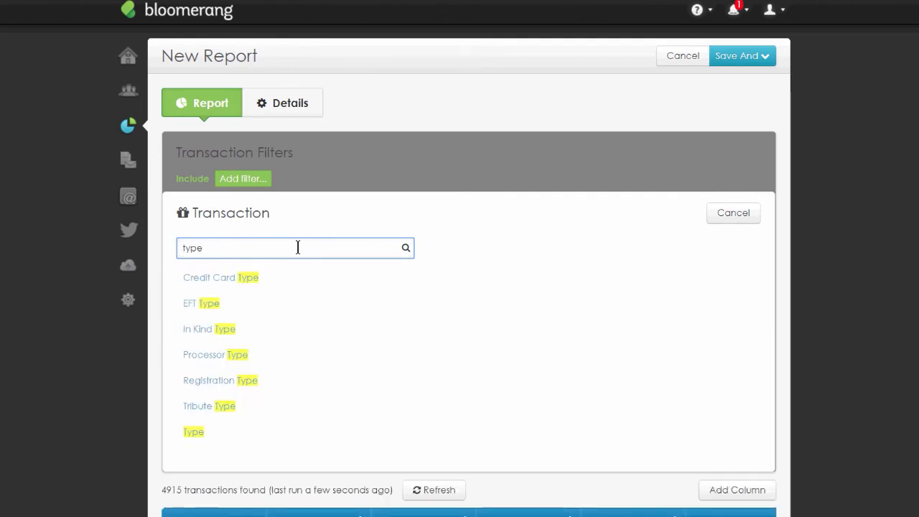
pyautogui.click(202, 430)
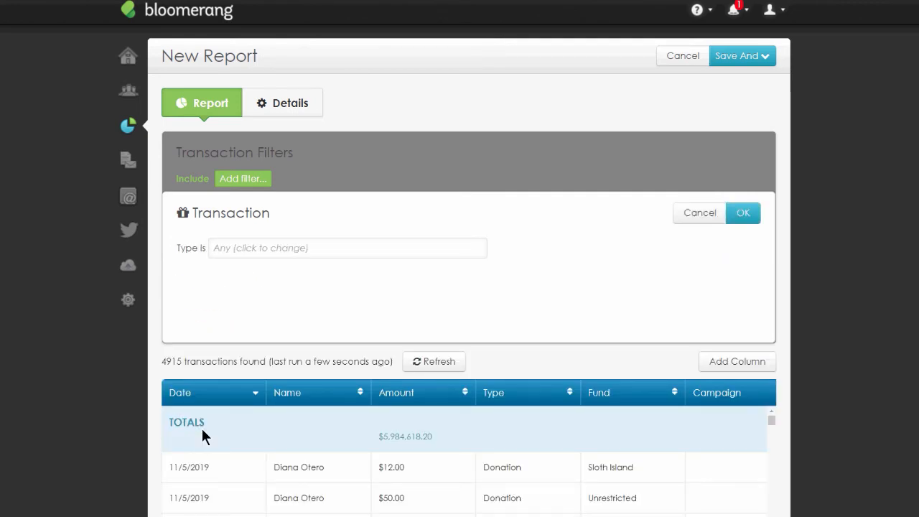
pyautogui.click(280, 251)
pyautogui.click(339, 330)
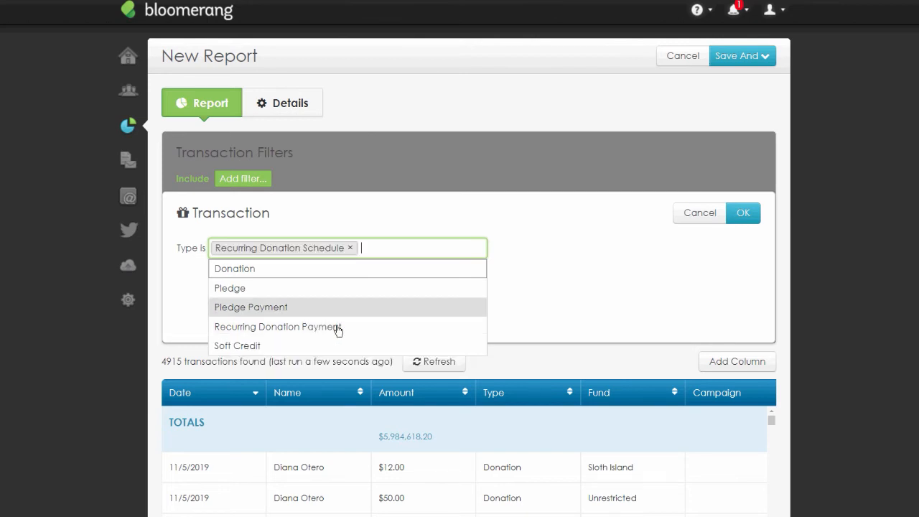
pyautogui.click(656, 226)
pyautogui.click(743, 213)
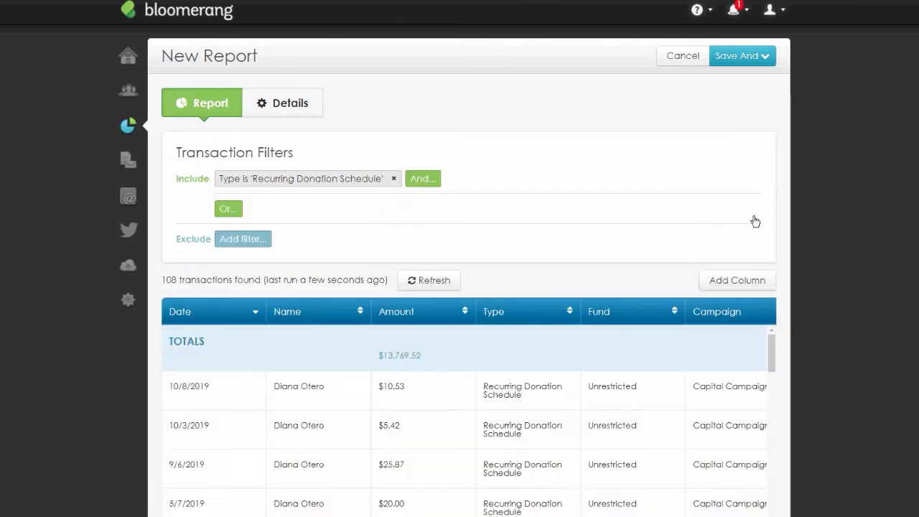
# - Add a Recurring Donation Schedules and Payments condition requiring Frequency is Monthly
pyautogui.click(425, 183)
pyautogui.write('rec')
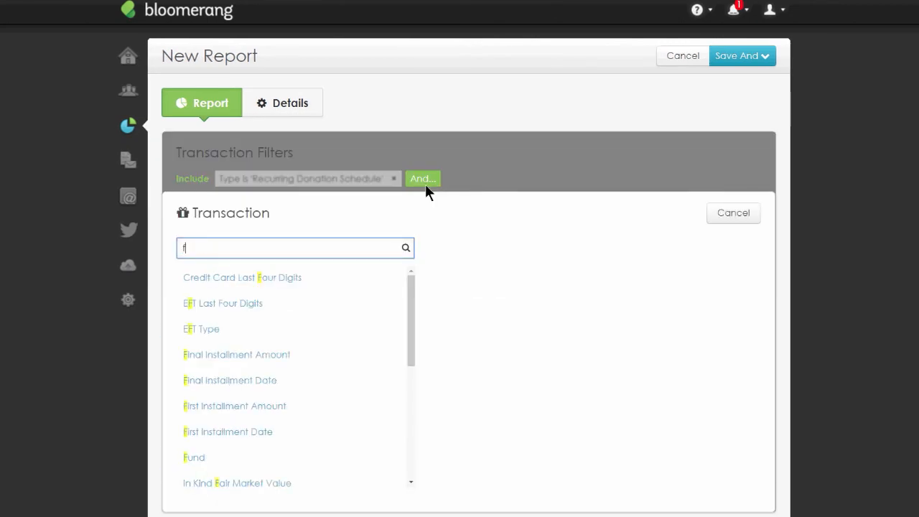
pyautogui.write('u')
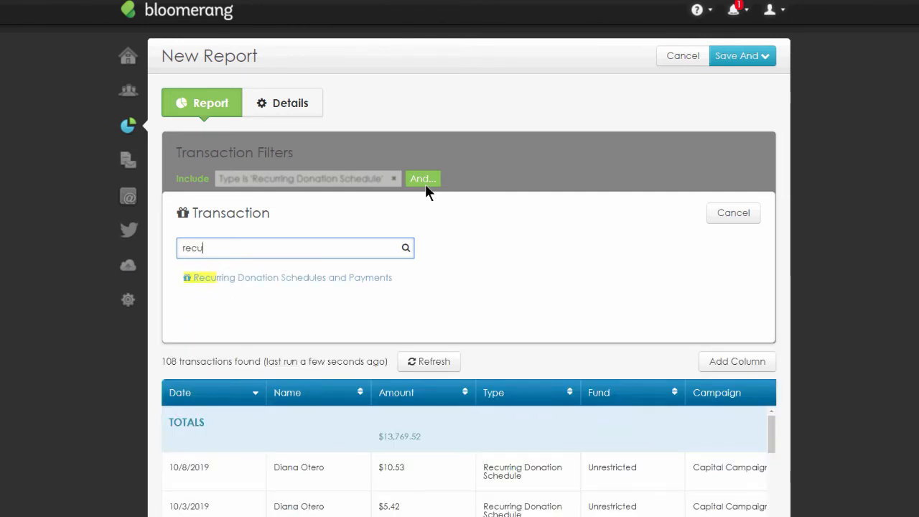
pyautogui.click(350, 278)
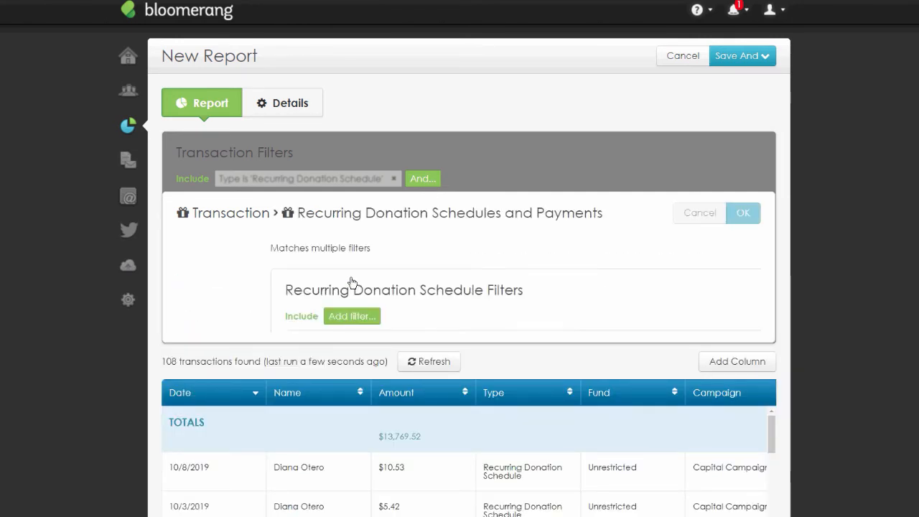
pyautogui.click(296, 316)
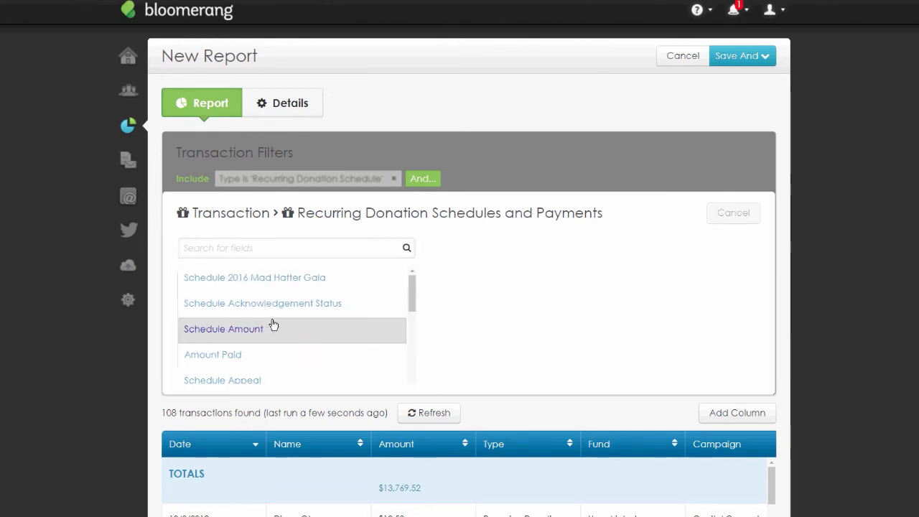
pyautogui.write('fre')
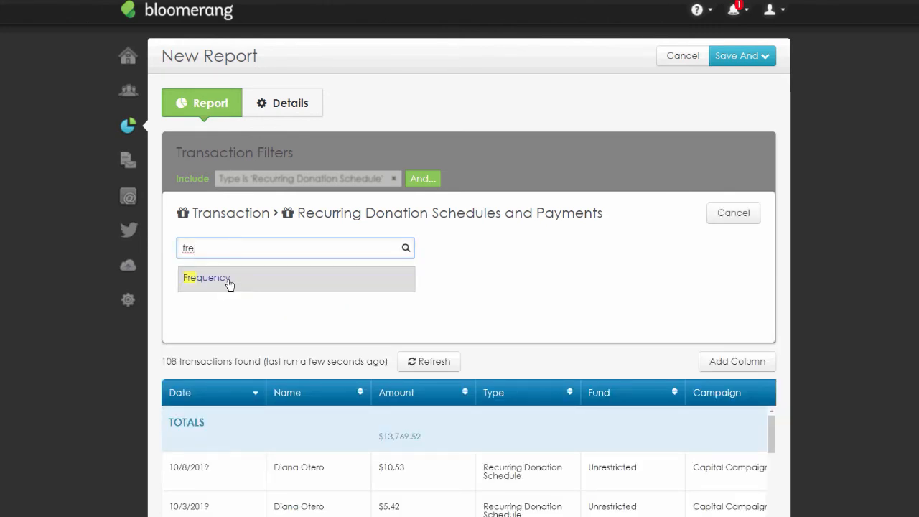
pyautogui.click(228, 284)
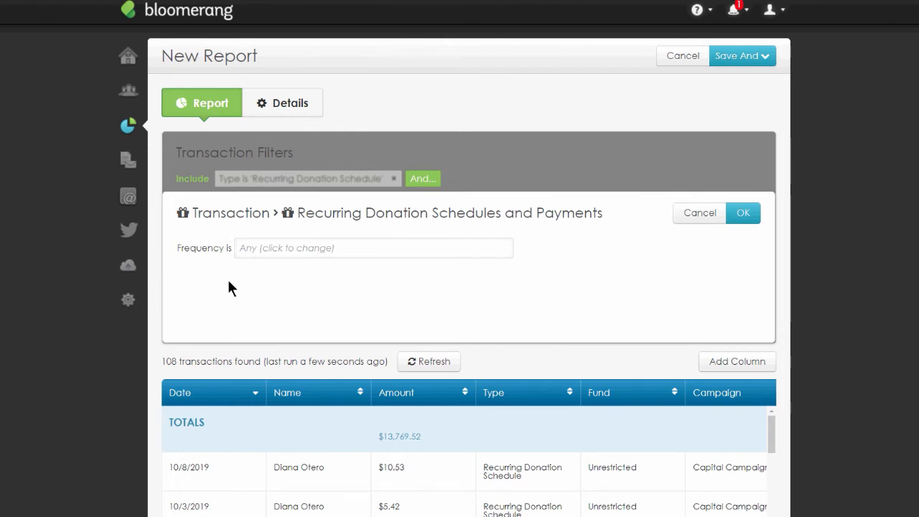
pyautogui.click(320, 249)
pyautogui.press('Down')
pyautogui.press('Down')
pyautogui.press('Down')
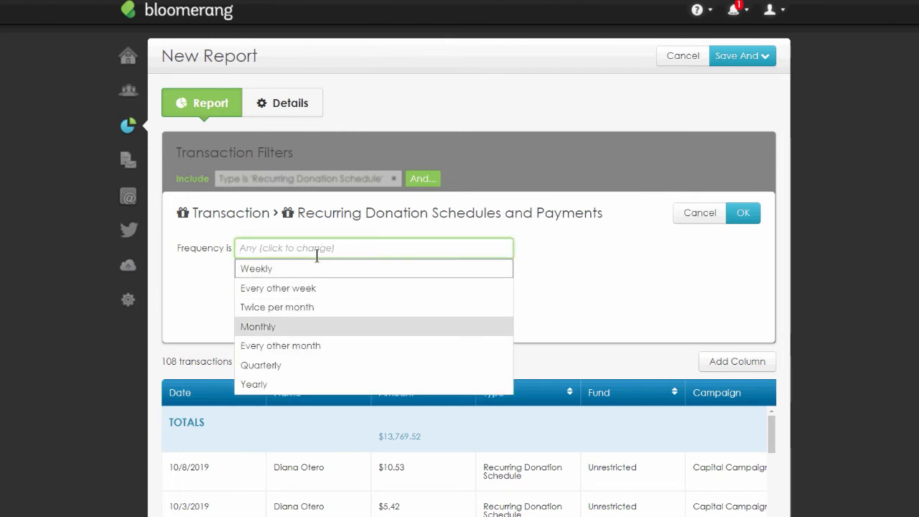
pyautogui.click(316, 324)
pyautogui.click(743, 213)
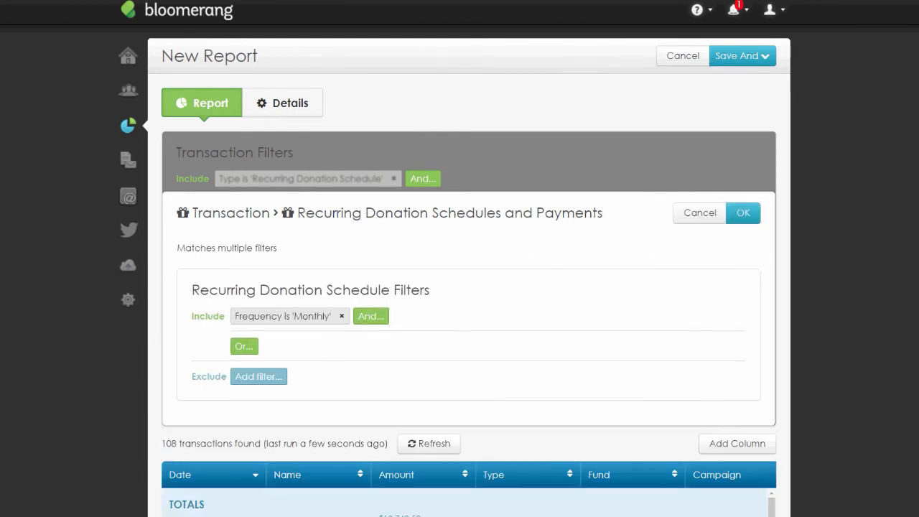
pyautogui.click(755, 215)
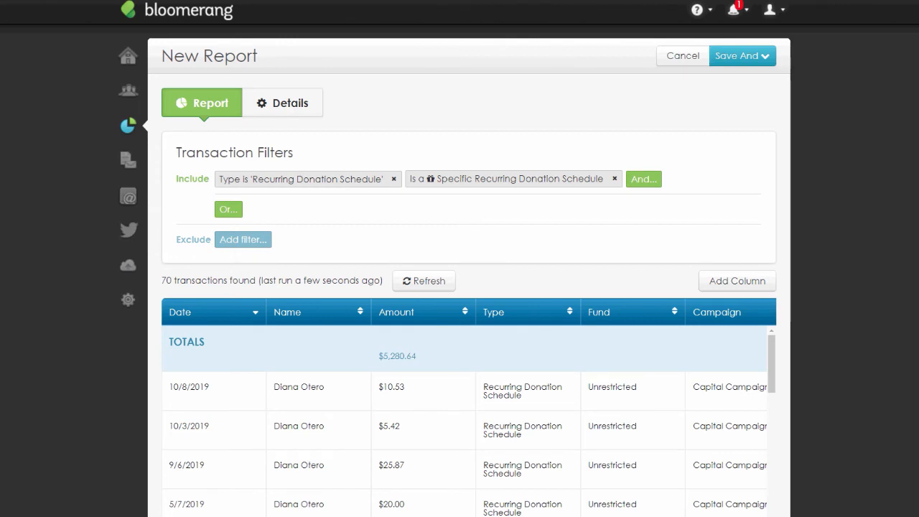
# - Reopen the specific recurring donation schedule filter to review its Frequency condition, then close it
pyautogui.doubleClick(167, 280)
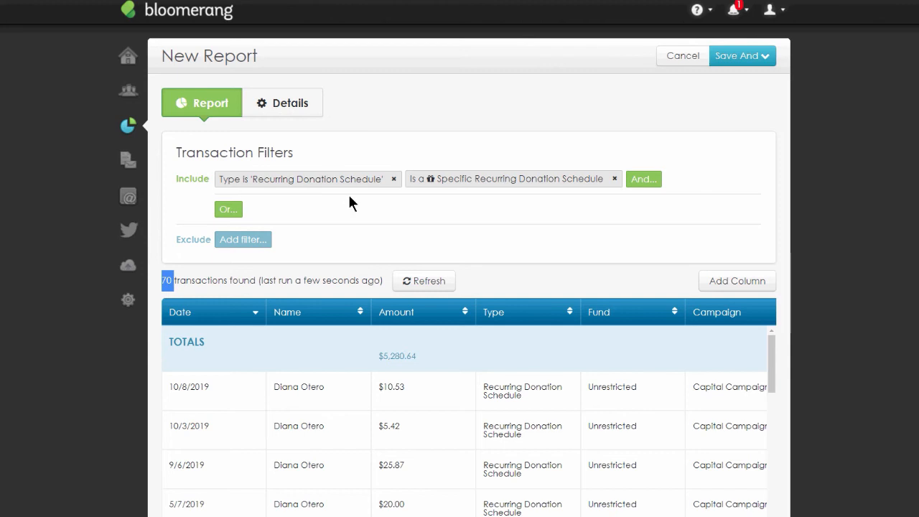
pyautogui.click(511, 180)
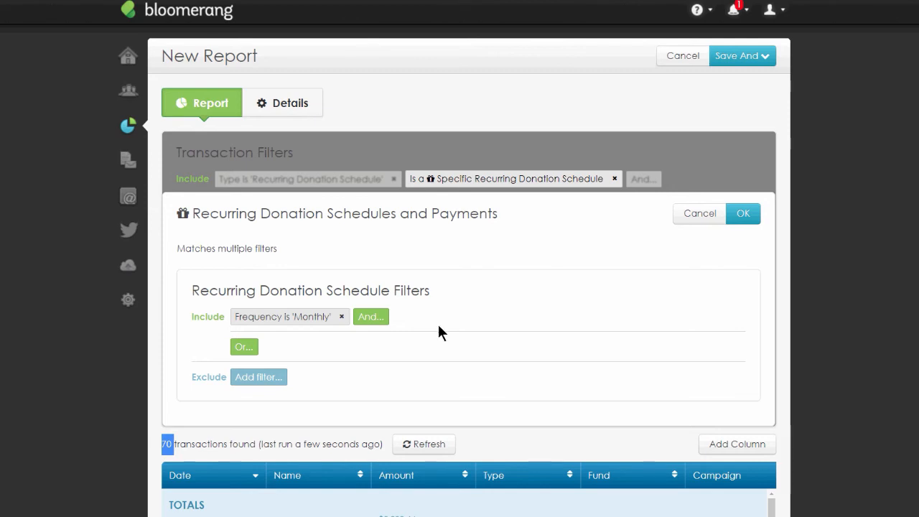
pyautogui.click(697, 216)
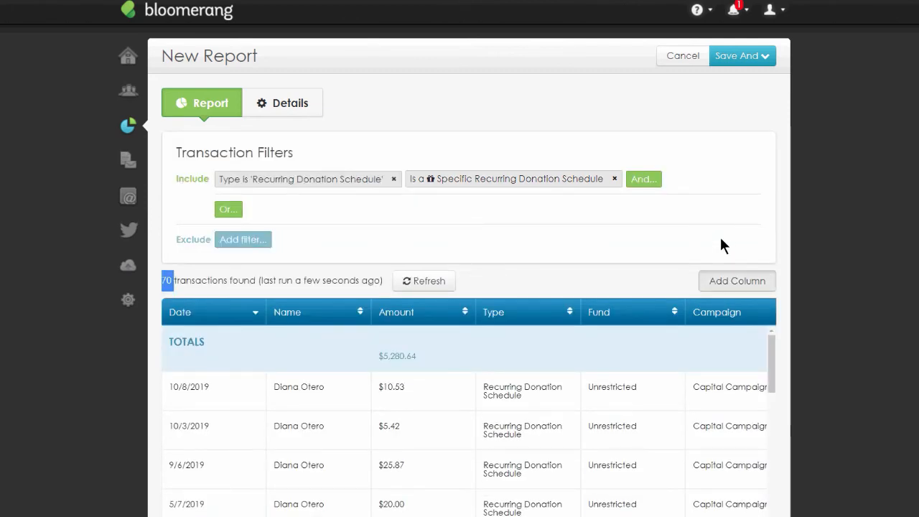
# - Add the recurring donation schedule Frequency column to the report
pyautogui.click(747, 285)
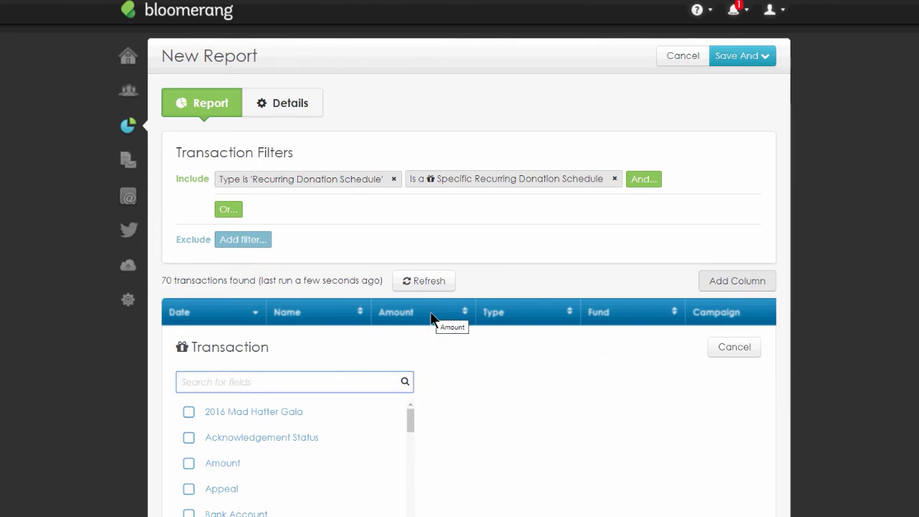
pyautogui.write('rec')
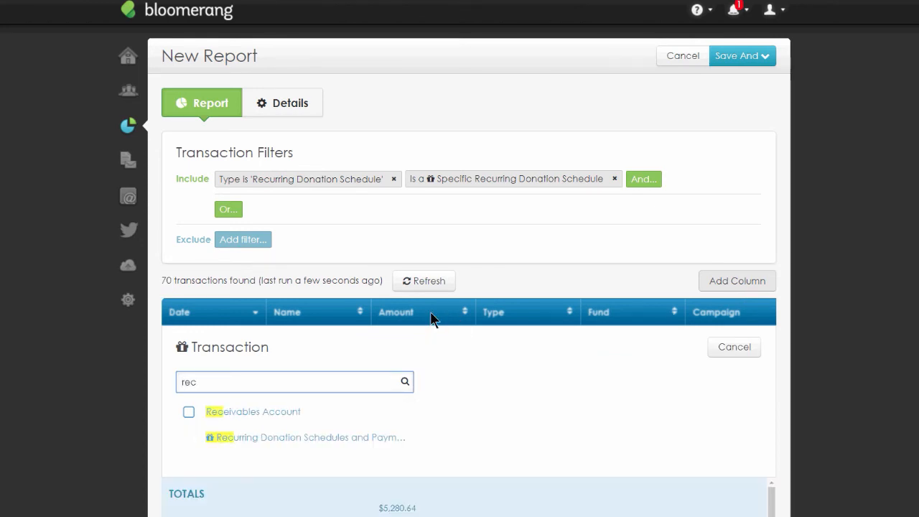
pyautogui.click(312, 438)
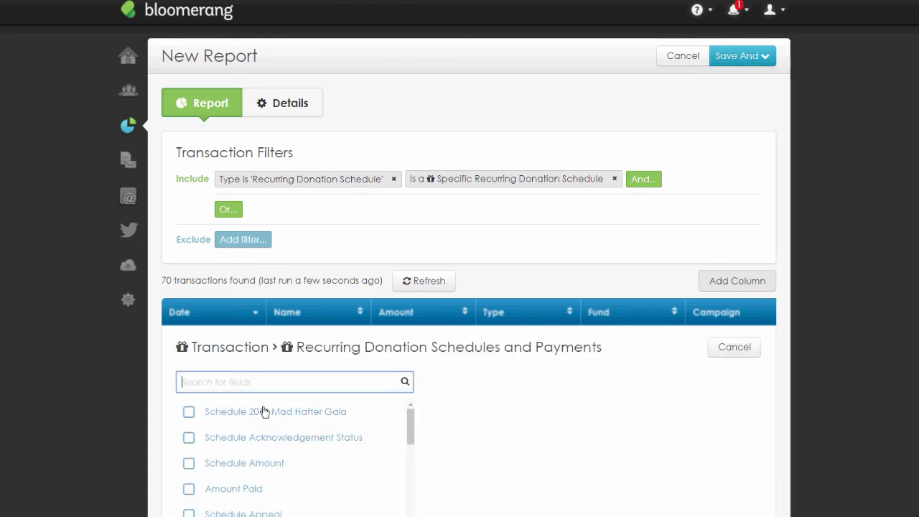
pyautogui.write('fre')
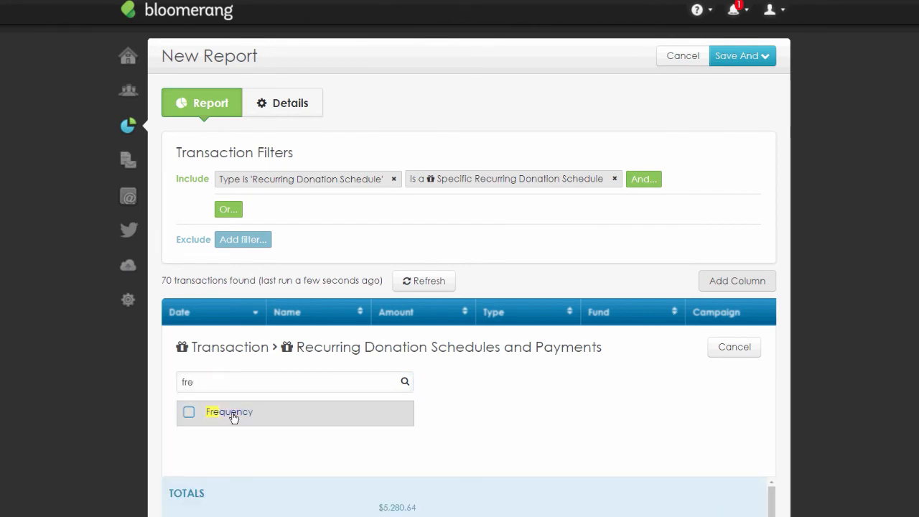
pyautogui.click(232, 414)
pyautogui.click(751, 355)
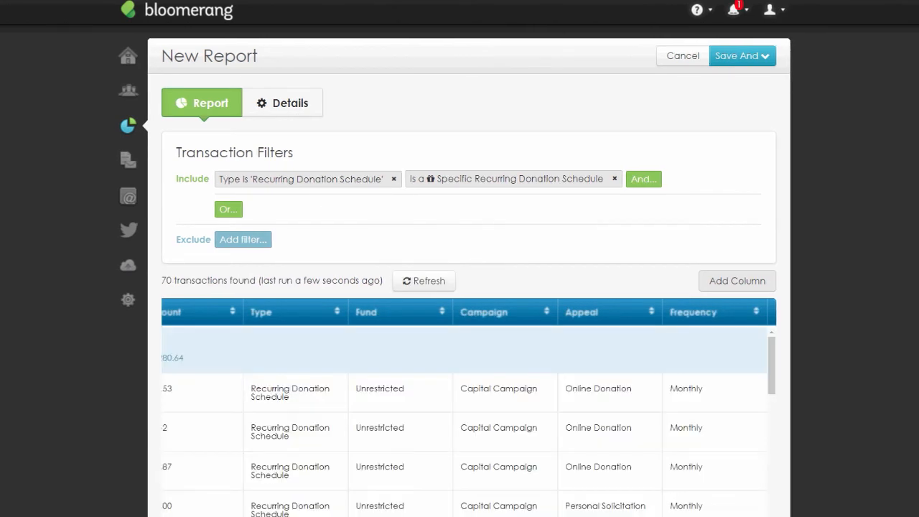
# - Scroll through the report results to review the Frequency column values
pyautogui.scroll(-1, 857, 345)
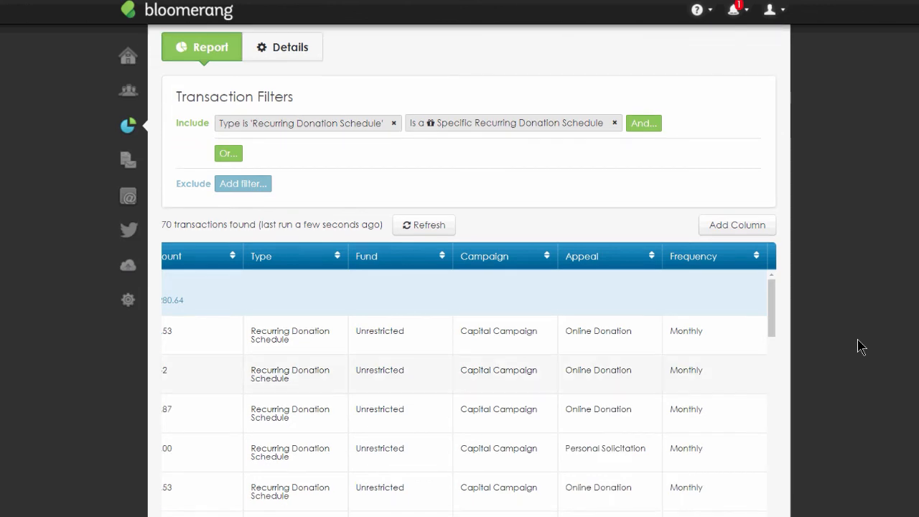
pyautogui.scroll(-3, 678, 368)
pyautogui.scroll(-15, 678, 368)
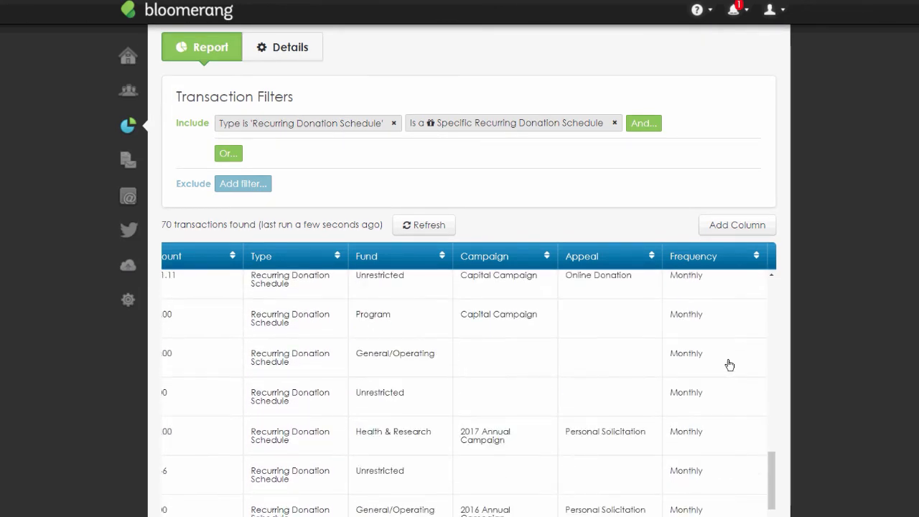
pyautogui.scroll(-7, 730, 365)
pyautogui.scroll(-5, 729, 365)
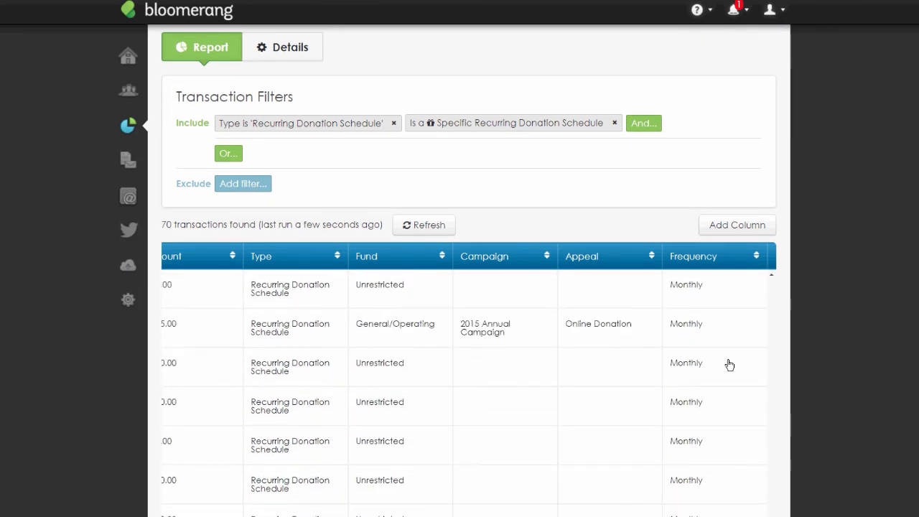
pyautogui.scroll(-3, 829, 390)
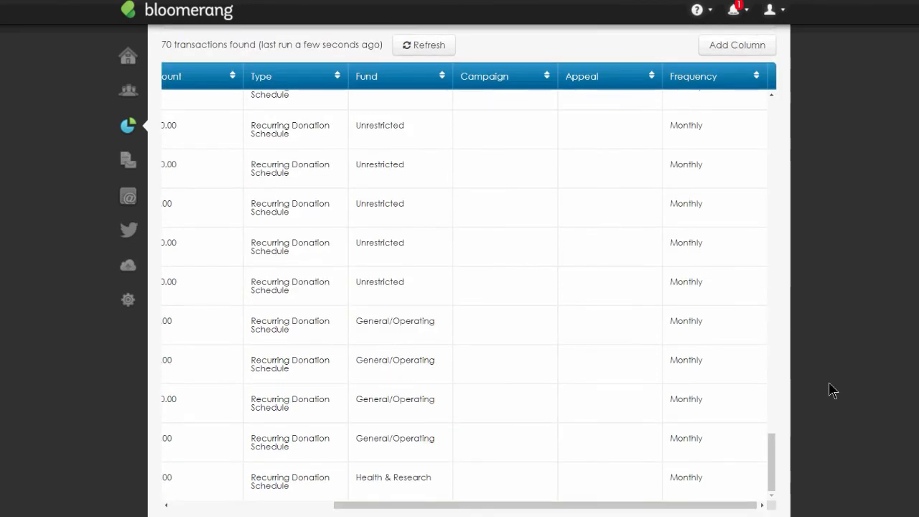
pyautogui.scroll(20, 776, 472)
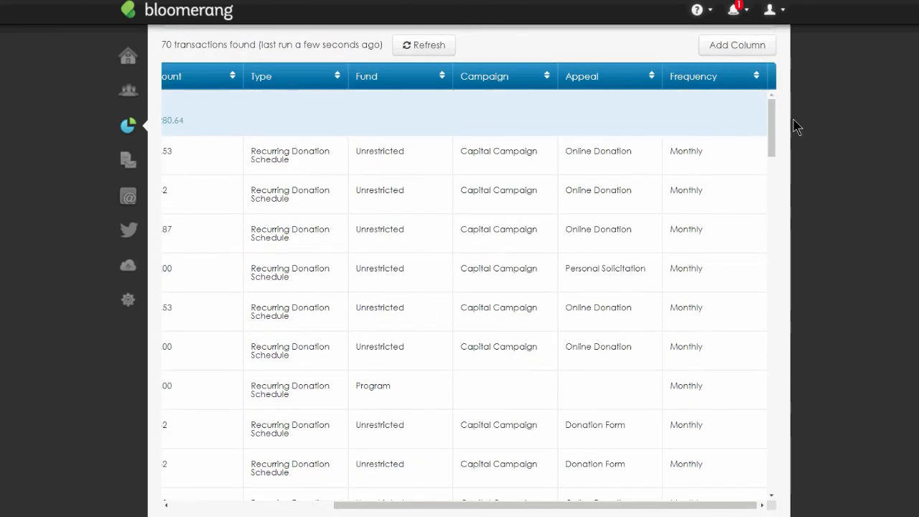
pyautogui.scroll(1, 795, 126)
pyautogui.scroll(3, 796, 126)
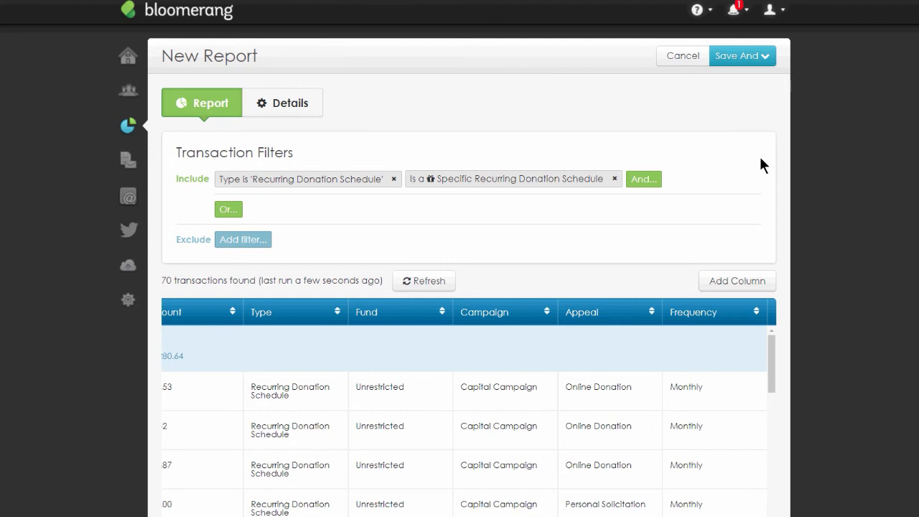
# - Cancel this report and start a new report from the LYBUNT template
pyautogui.click(683, 55)
pyautogui.press('Return')
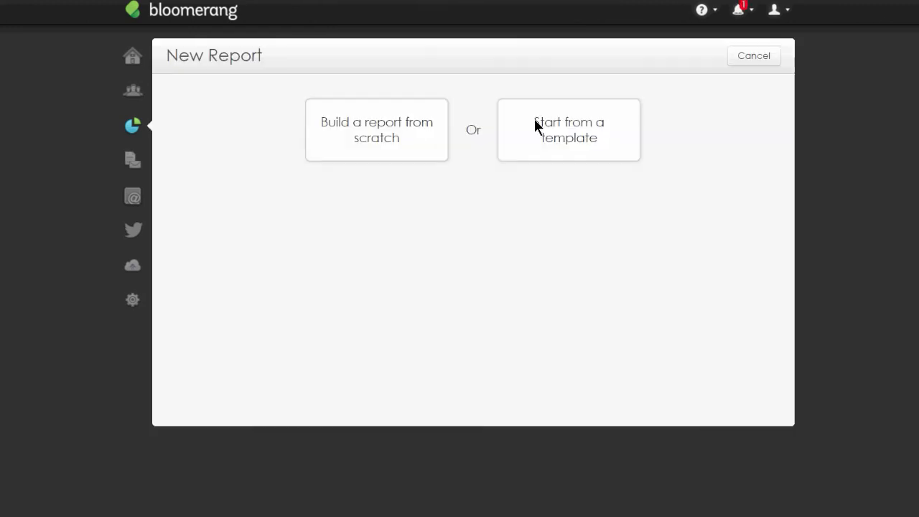
pyautogui.click(593, 148)
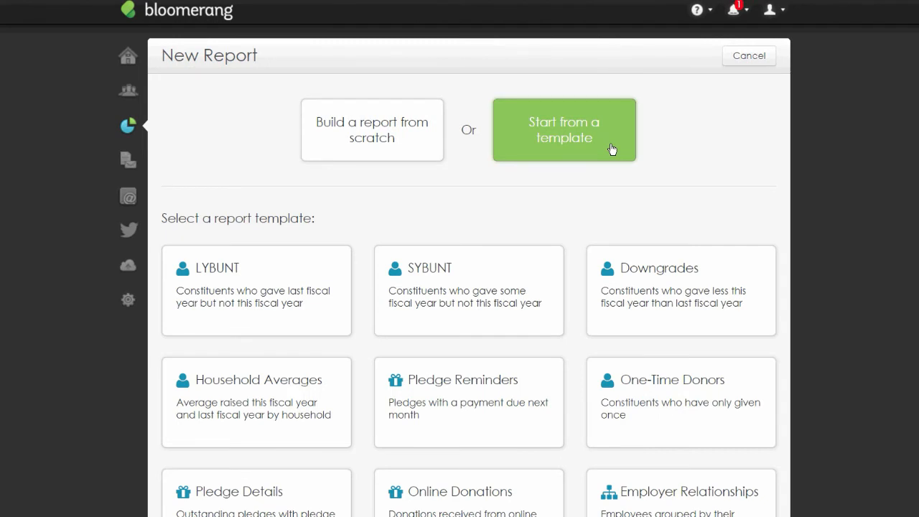
pyautogui.click(318, 323)
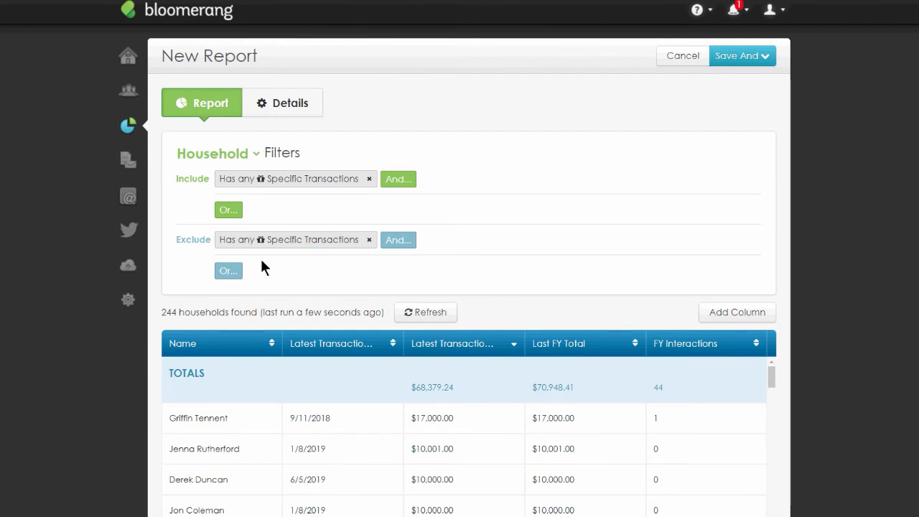
# - In the include transaction filter, add a Type condition for Donation, Pledge Payment, Recurring Donation Payment and Soft Credit, and remove the Revenue Amount condition
pyautogui.click(272, 187)
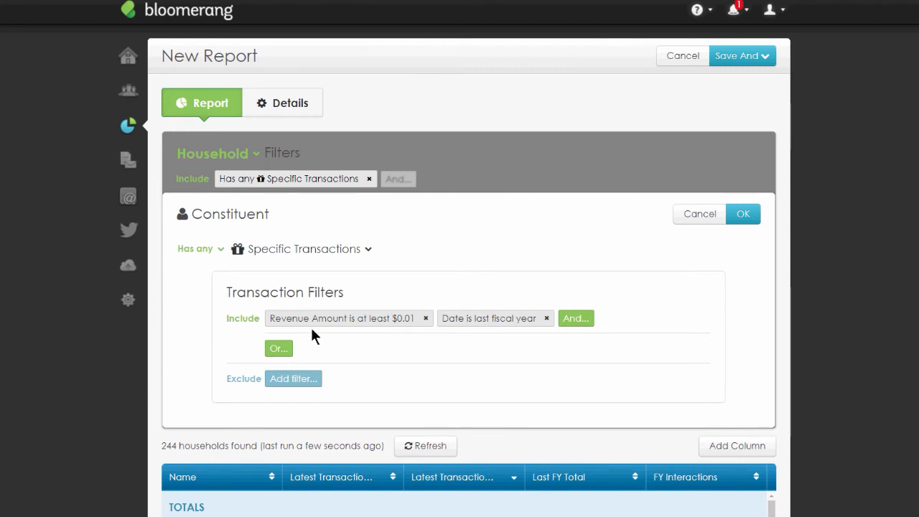
pyautogui.click(575, 318)
pyautogui.write('Typoe')
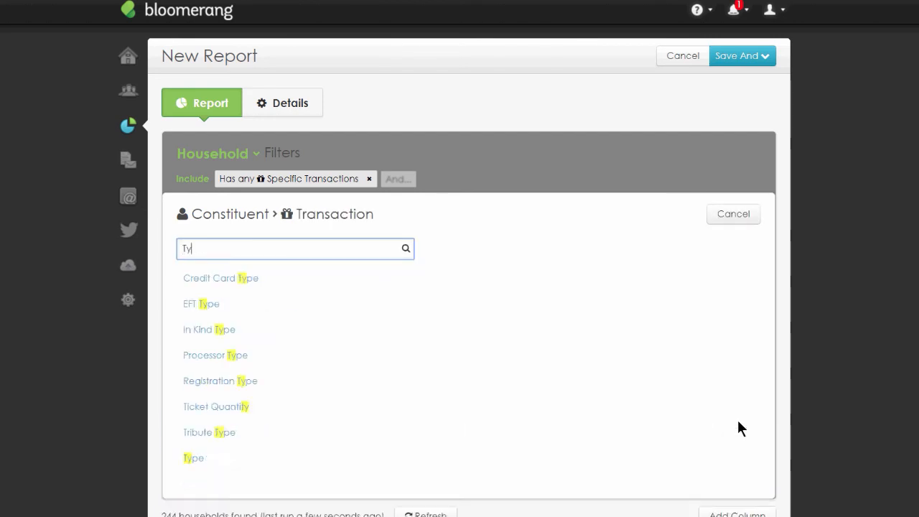
pyautogui.press('BackSpace')
pyautogui.press('BackSpace')
pyautogui.write('e')
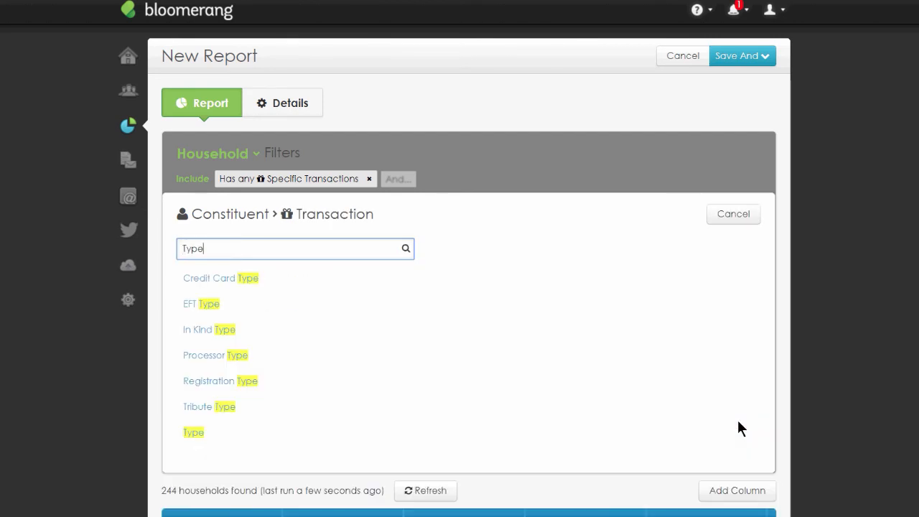
pyautogui.click(195, 431)
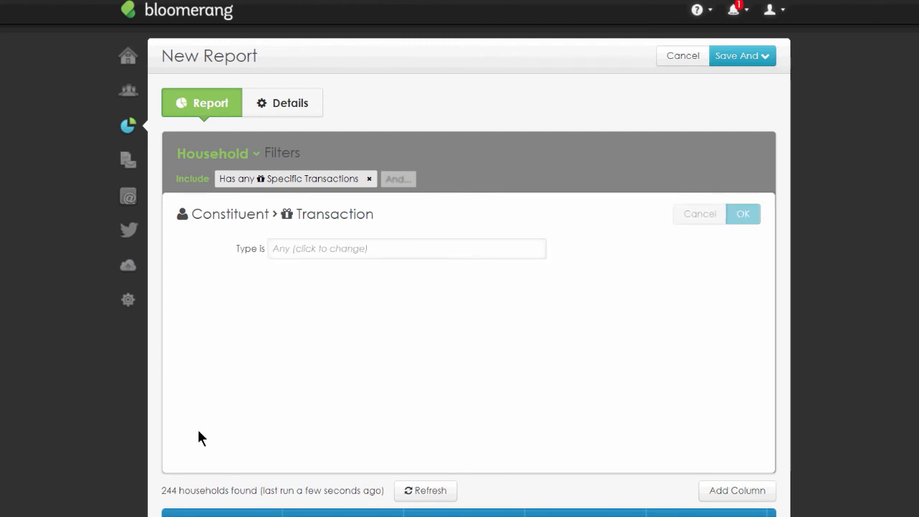
pyautogui.click(277, 249)
pyautogui.press('Return')
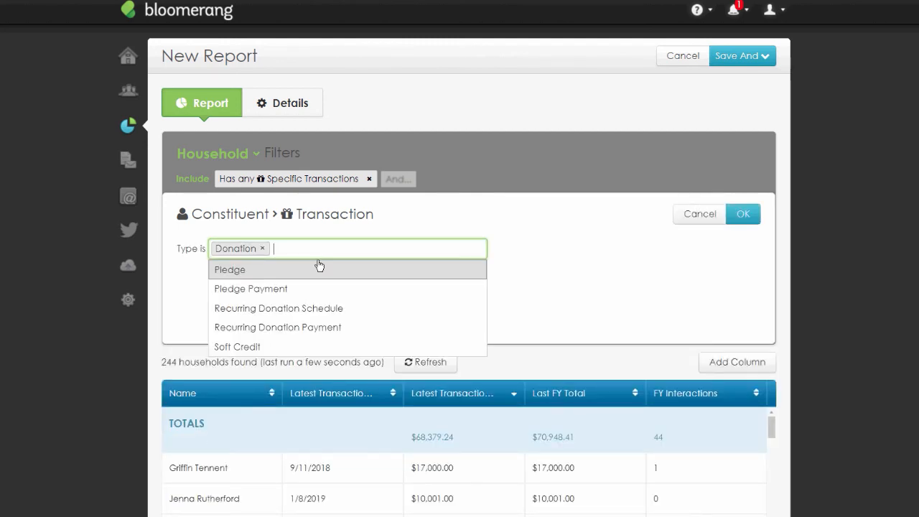
pyautogui.click(319, 289)
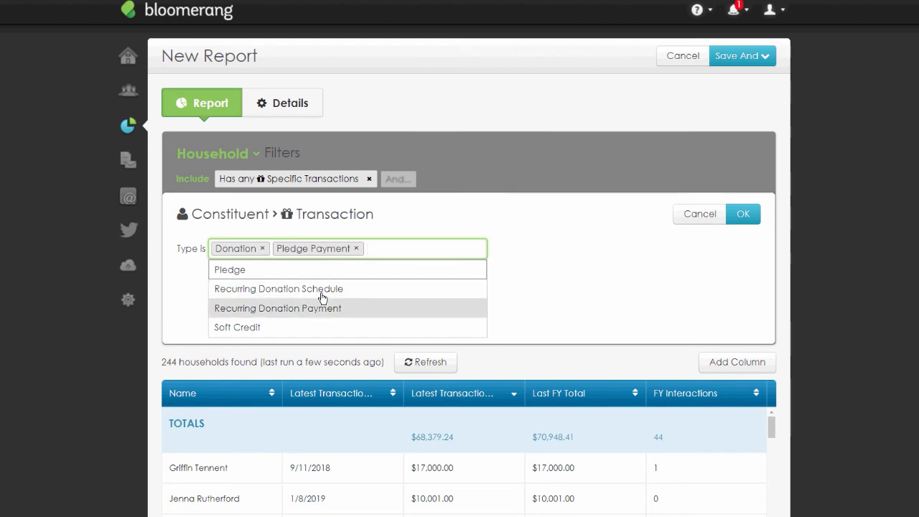
pyautogui.click(354, 310)
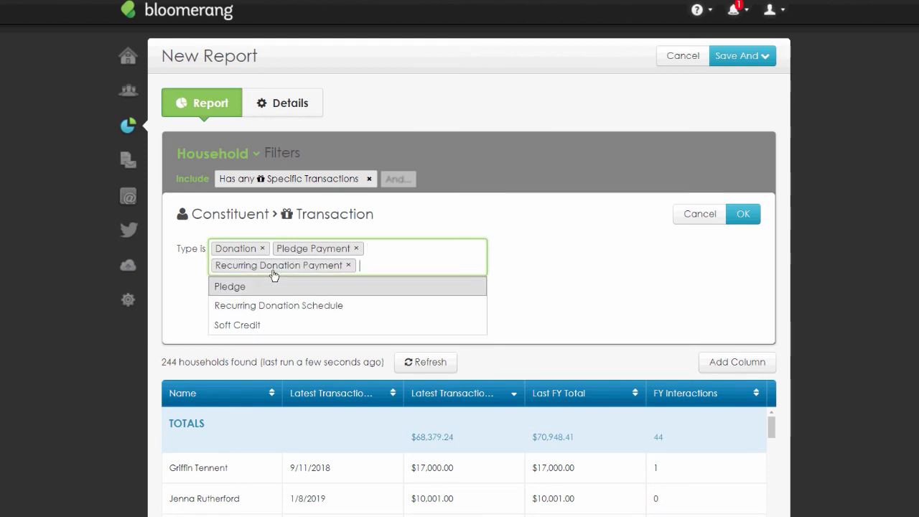
pyautogui.click(268, 325)
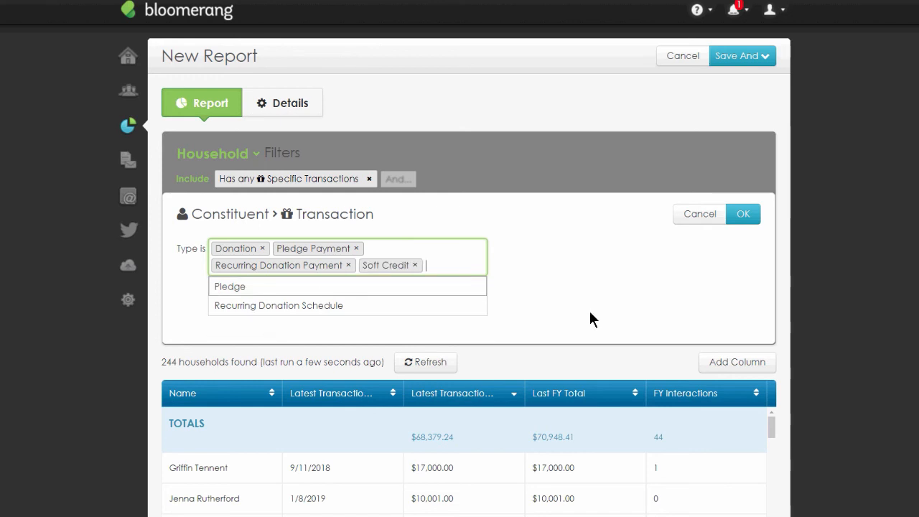
pyautogui.click(731, 224)
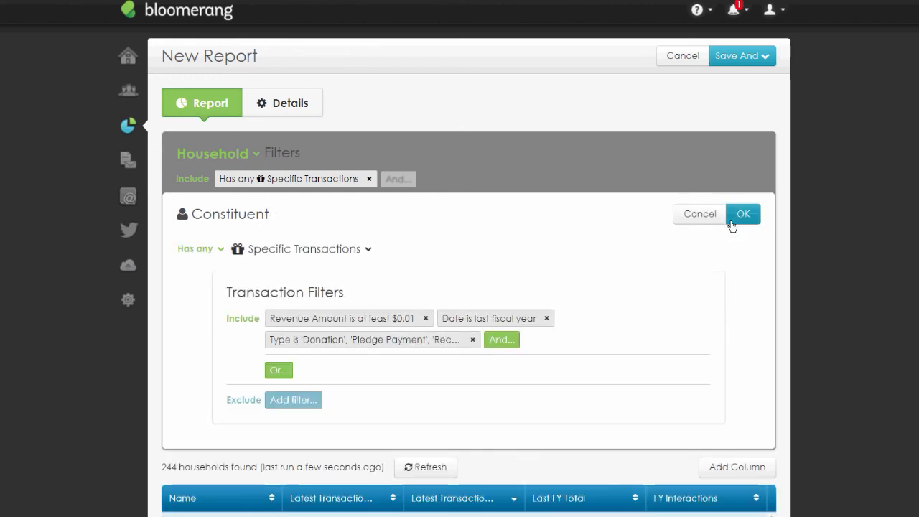
pyautogui.click(425, 319)
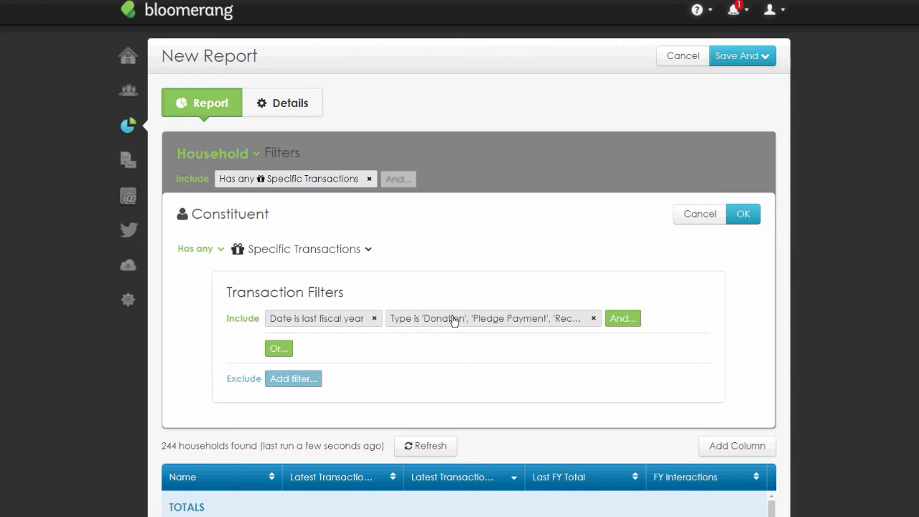
pyautogui.click(746, 214)
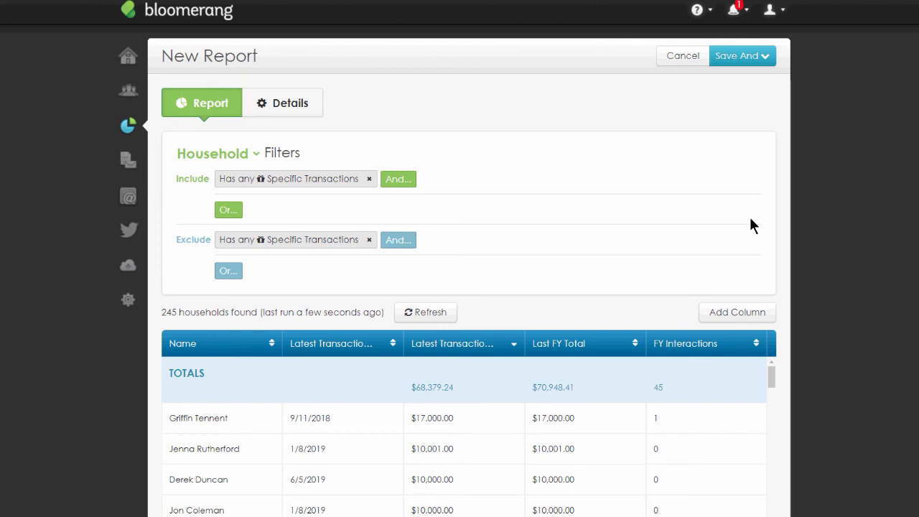
# - In the exclude transaction filter, replace the Revenue Amount condition with Type is Donation, Pledge Payment, Recurring Donation Payment and Soft Credit
pyautogui.click(293, 181)
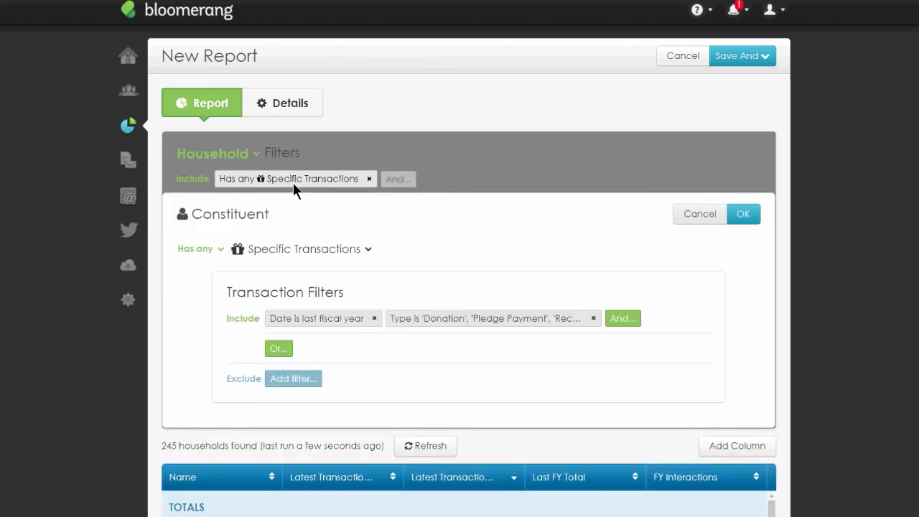
pyautogui.click(711, 214)
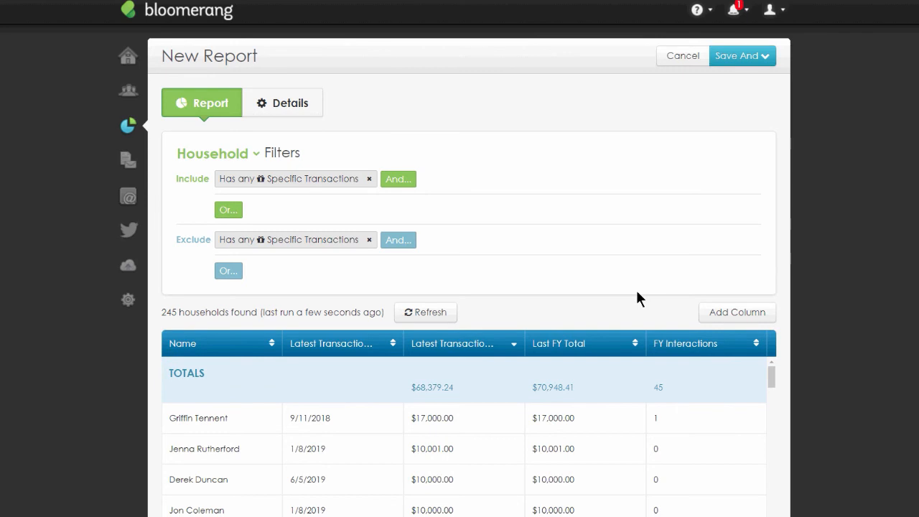
pyautogui.click(331, 241)
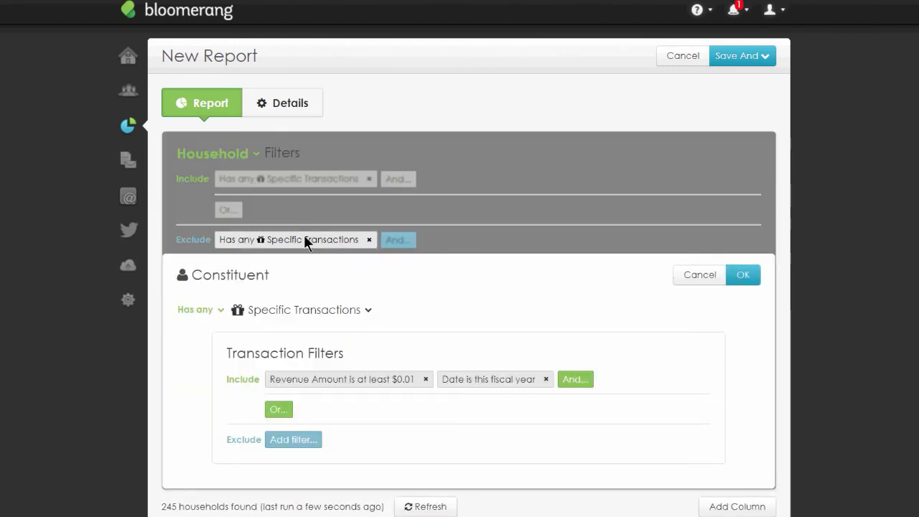
pyautogui.click(425, 379)
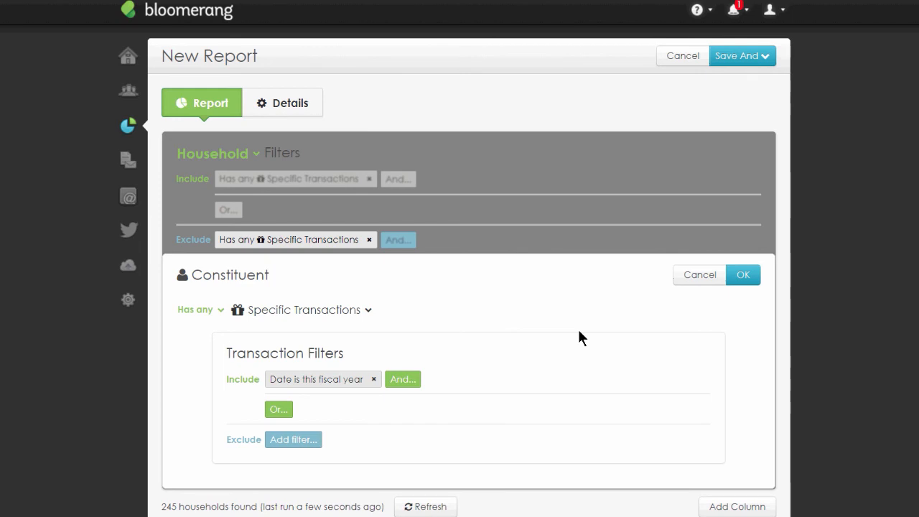
pyautogui.click(412, 382)
pyautogui.write('type')
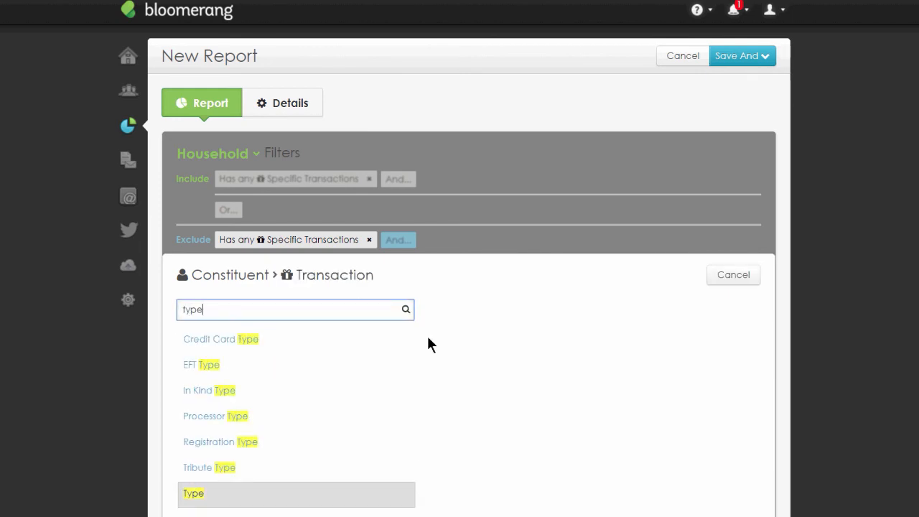
pyautogui.click(188, 493)
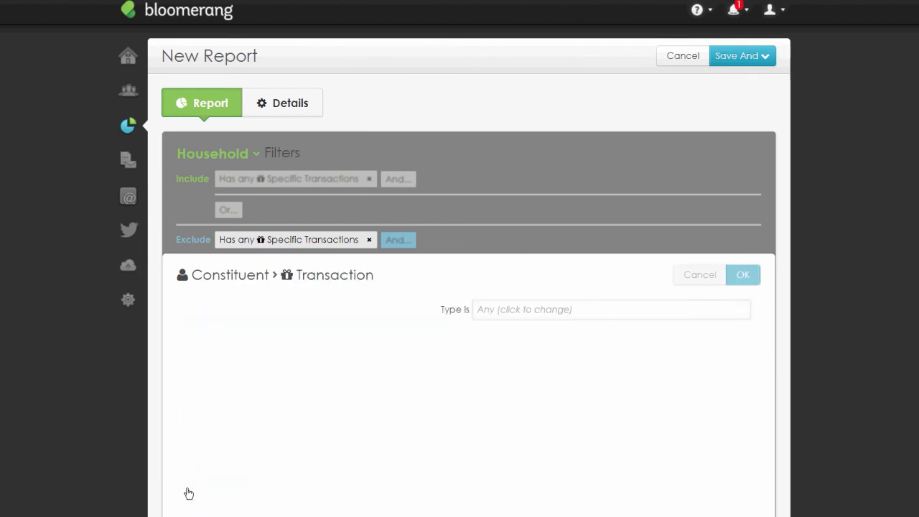
pyautogui.click(318, 310)
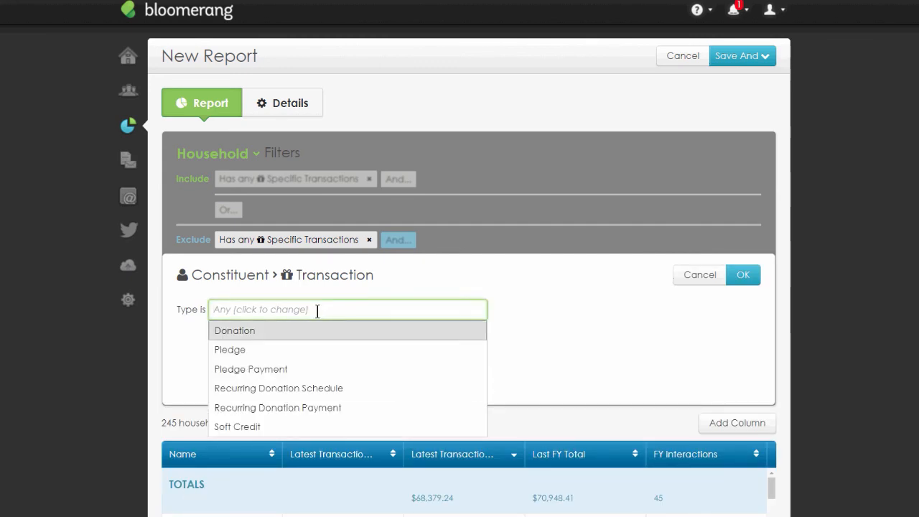
pyautogui.click(320, 329)
pyautogui.click(324, 349)
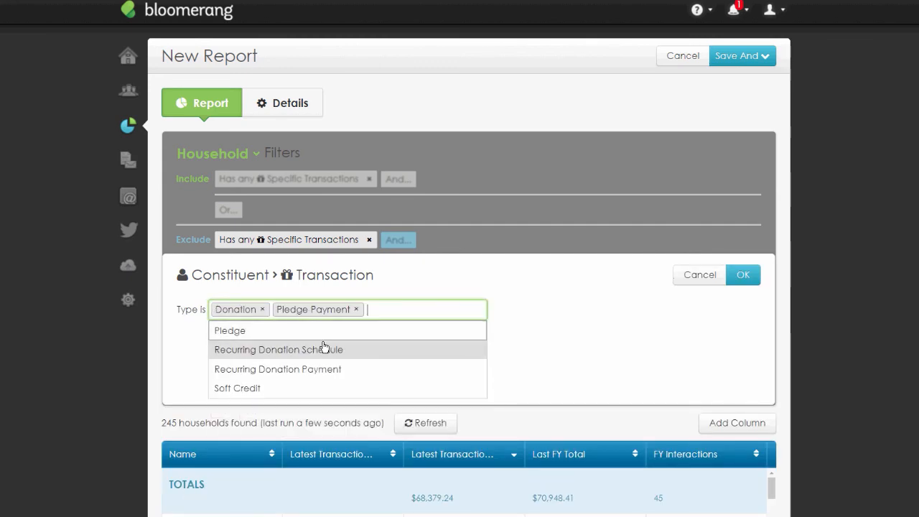
pyautogui.click(329, 368)
pyautogui.click(315, 392)
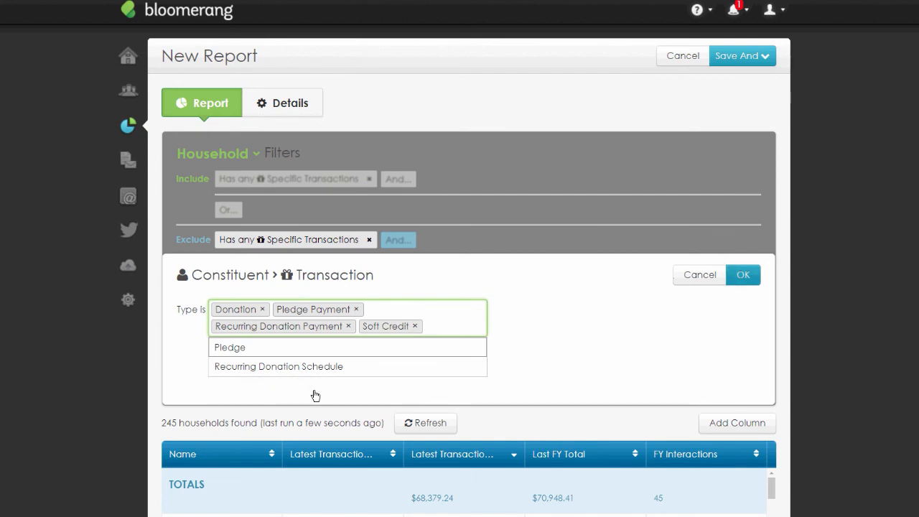
pyautogui.click(744, 280)
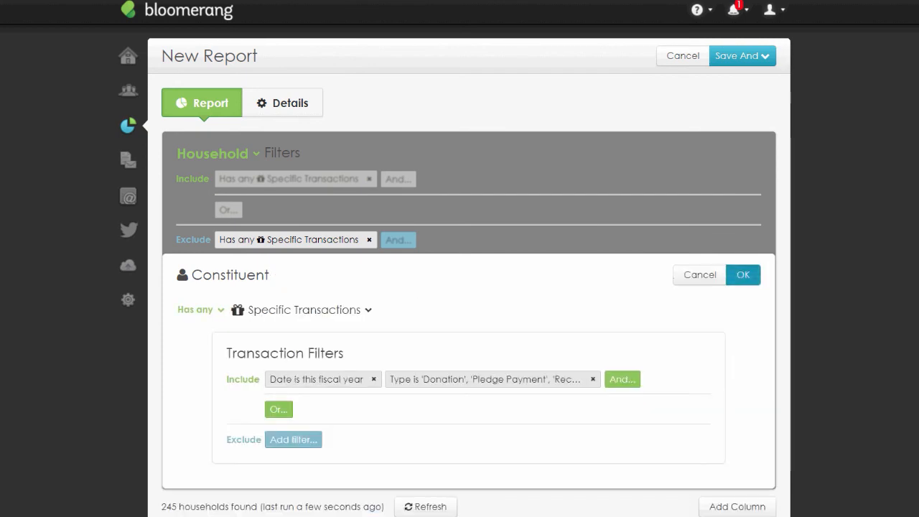
pyautogui.click(747, 274)
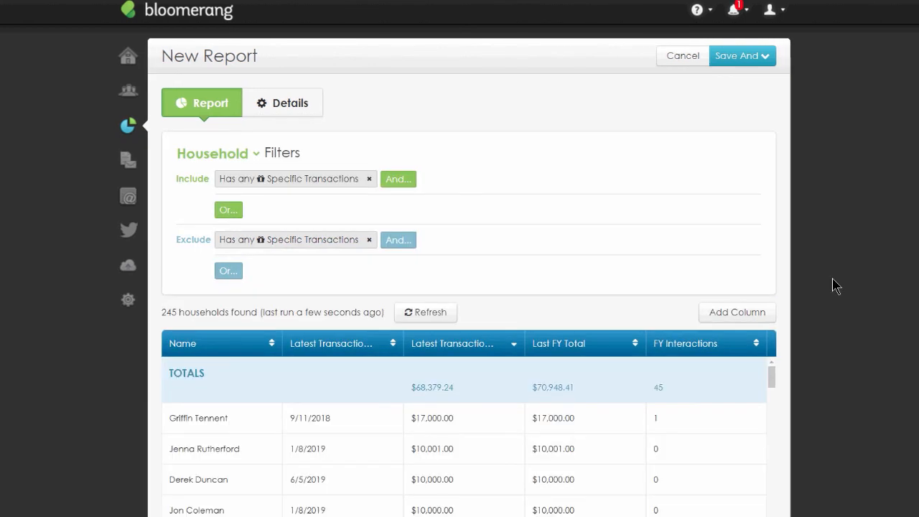
# - Open the Latest Transaction Date column's settings to review them, then close them
pyautogui.scroll(-3, 849, 269)
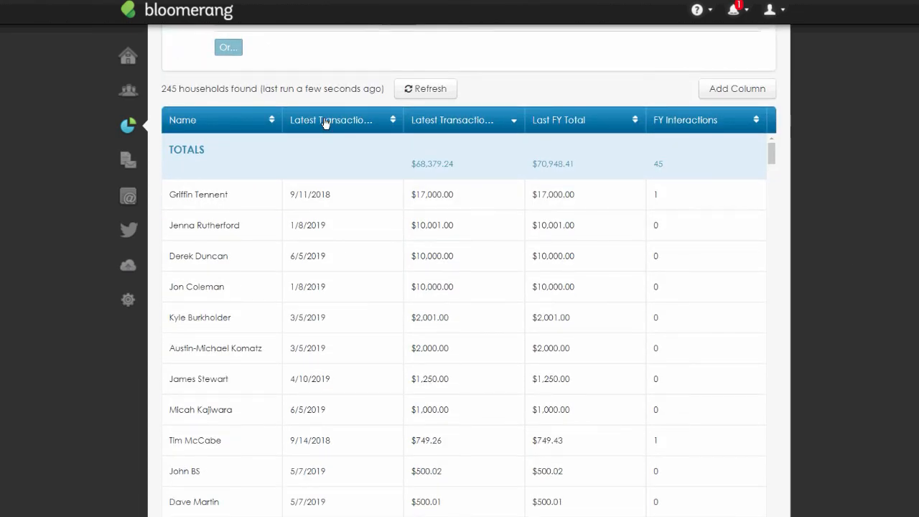
pyautogui.click(388, 122)
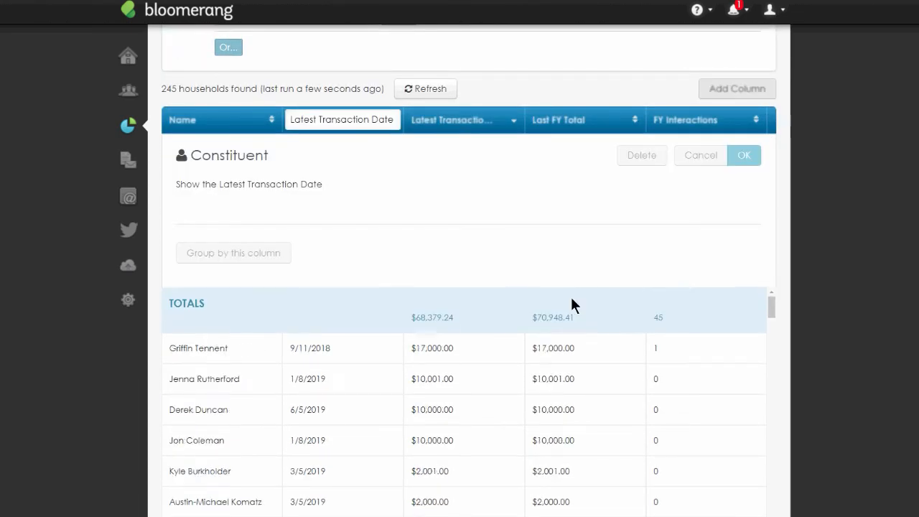
pyautogui.click(695, 161)
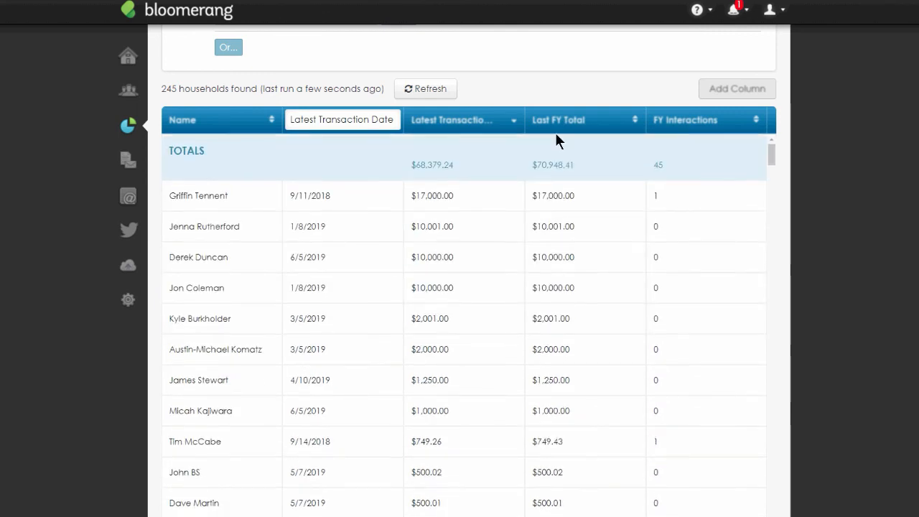
# - Change the Last FY Total column to sum Amount and filter it to Type Donation, Pledge Payment, Recurring Donation Payment and Soft Credit
pyautogui.click(555, 129)
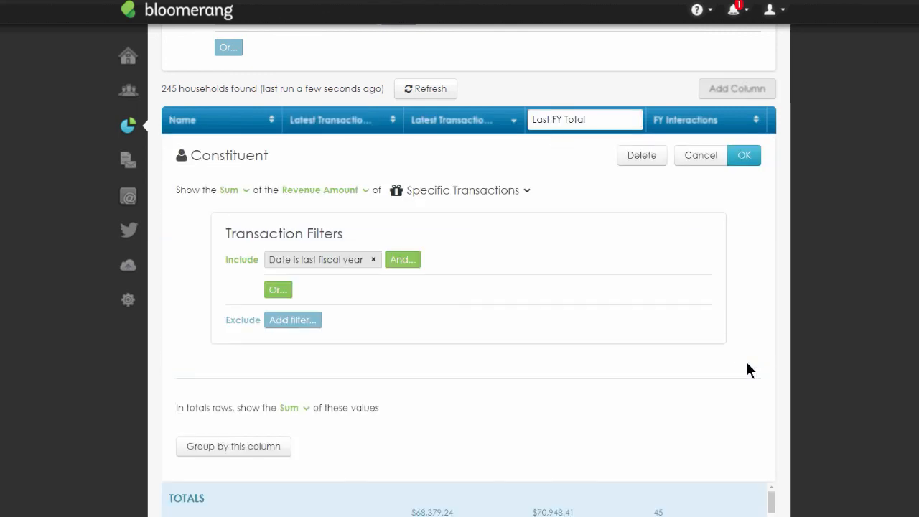
pyautogui.click(367, 191)
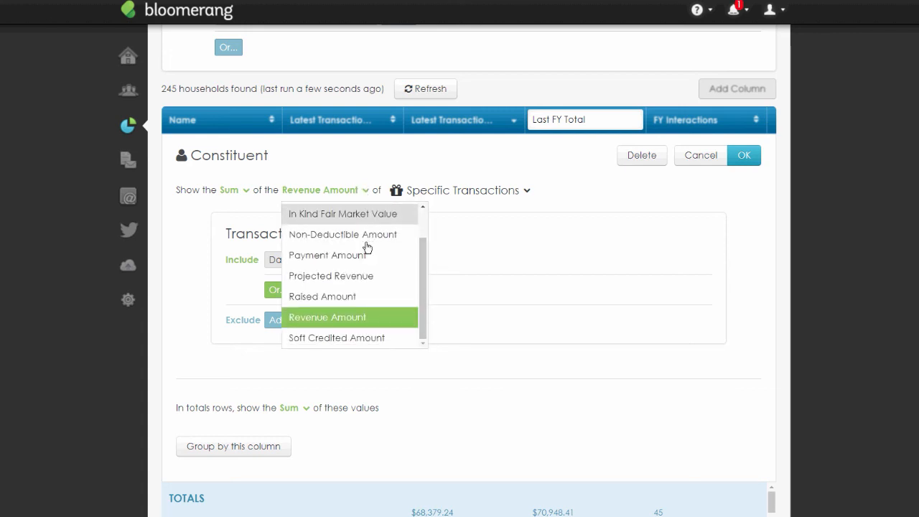
pyautogui.scroll(-1, 367, 247)
pyautogui.scroll(1, 367, 247)
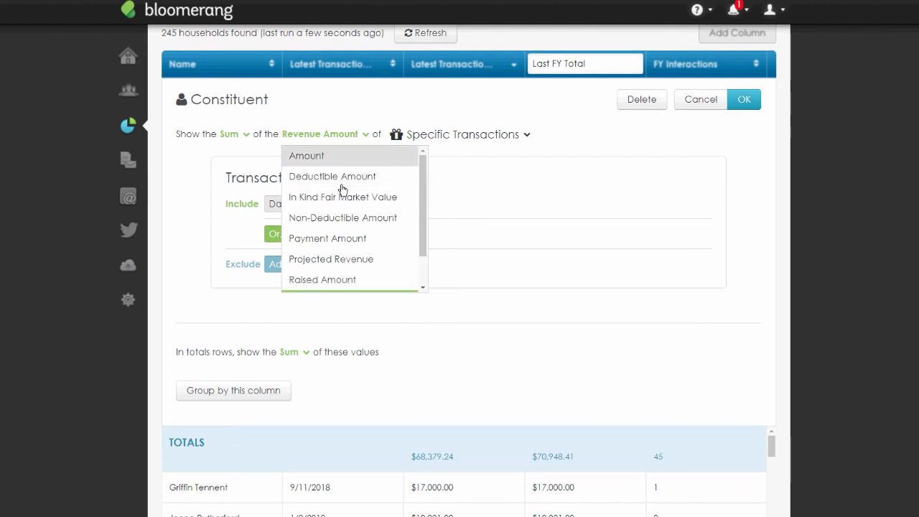
pyautogui.click(341, 157)
pyautogui.click(403, 204)
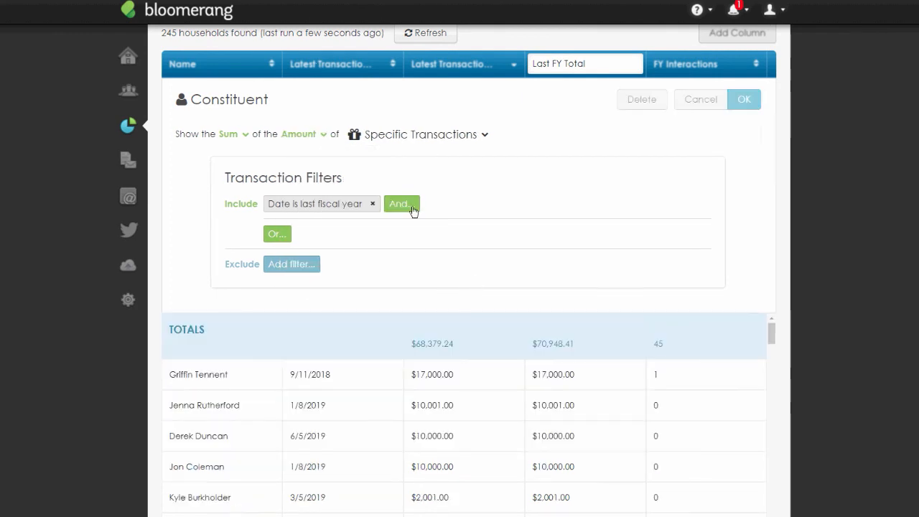
pyautogui.write('Type')
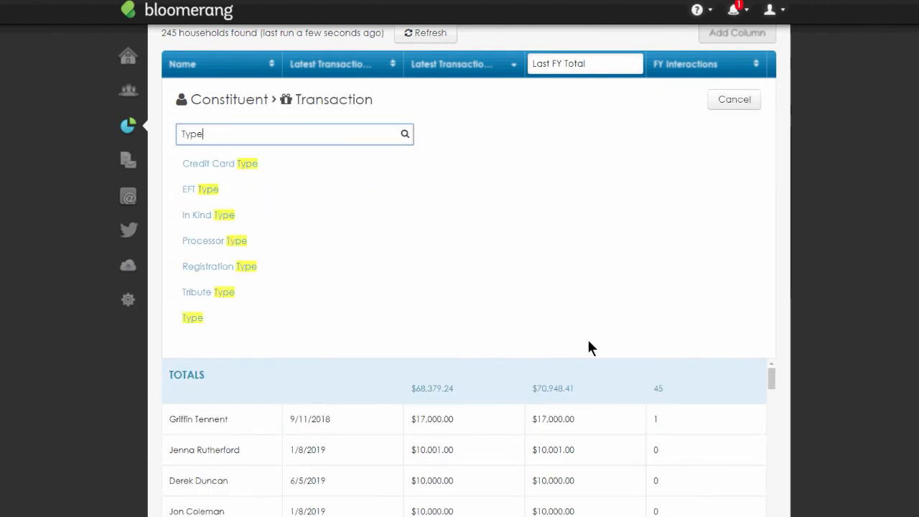
pyautogui.click(199, 324)
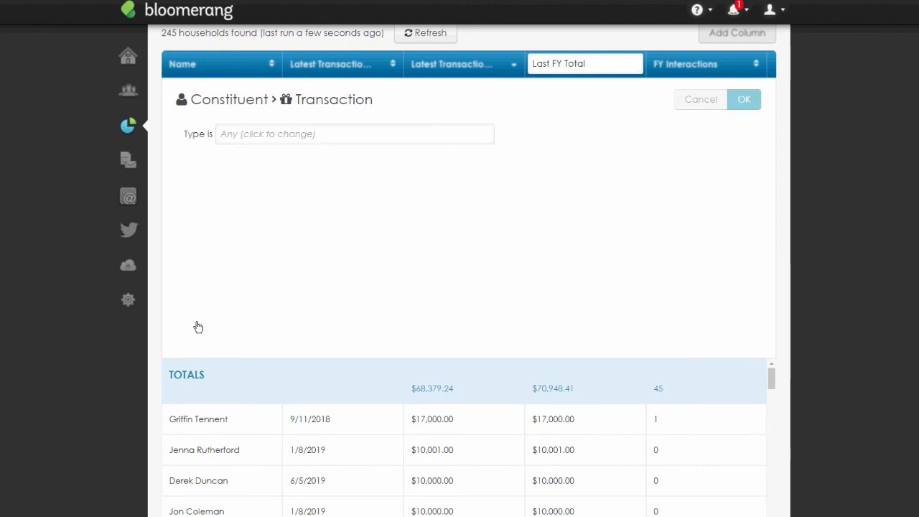
pyautogui.click(263, 136)
pyautogui.click(269, 155)
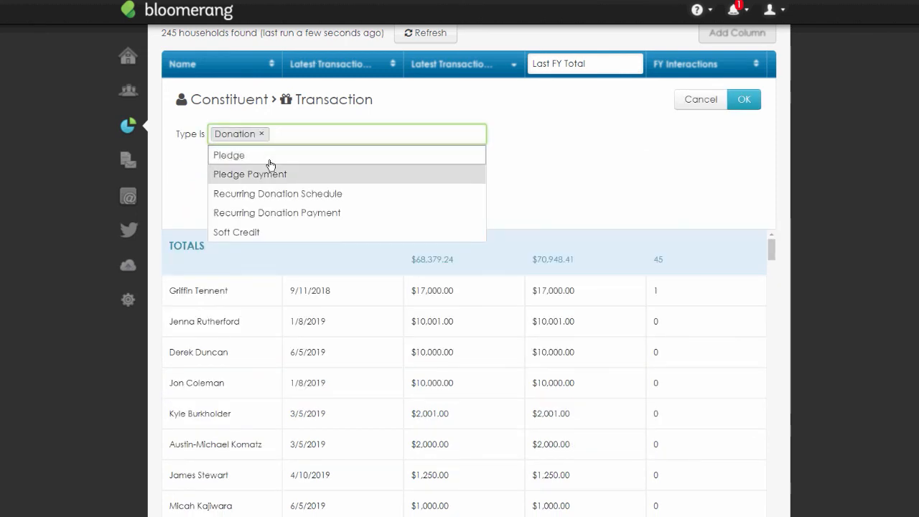
pyautogui.click(271, 174)
pyautogui.click(277, 193)
pyautogui.press('Return')
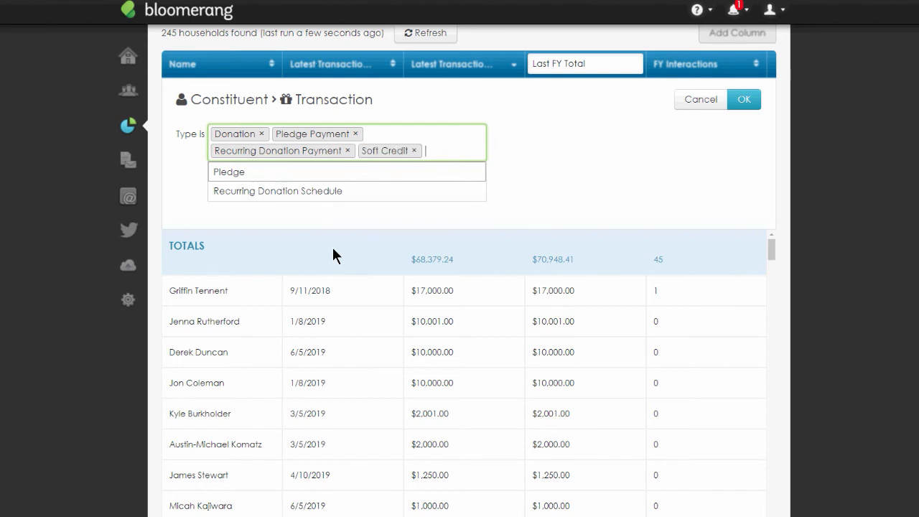
pyautogui.click(593, 188)
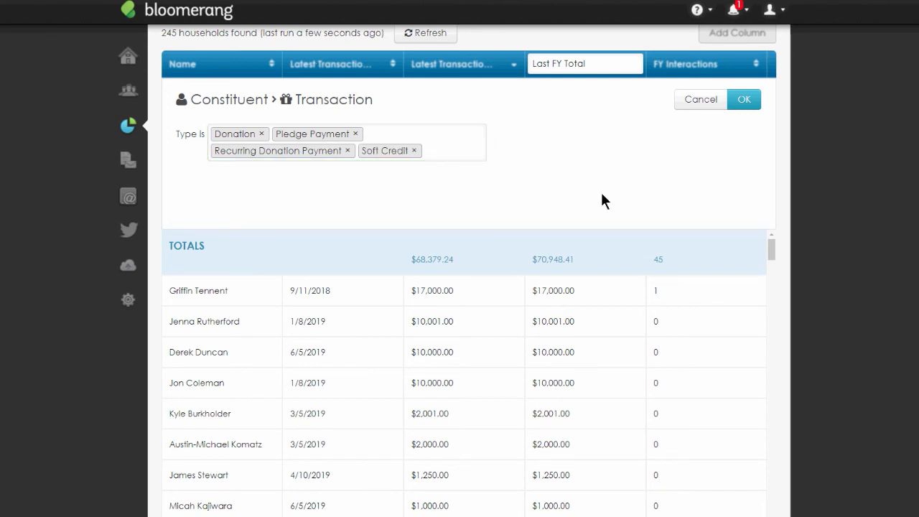
pyautogui.click(744, 99)
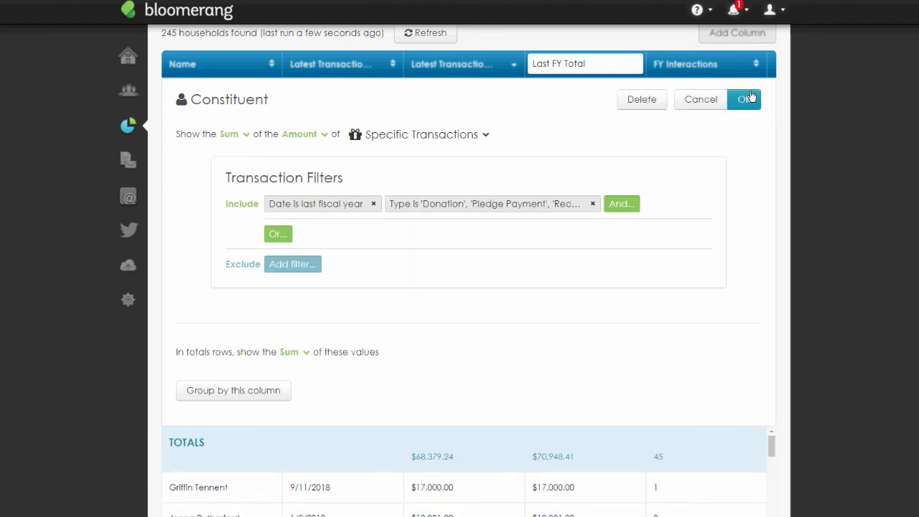
pyautogui.click(749, 98)
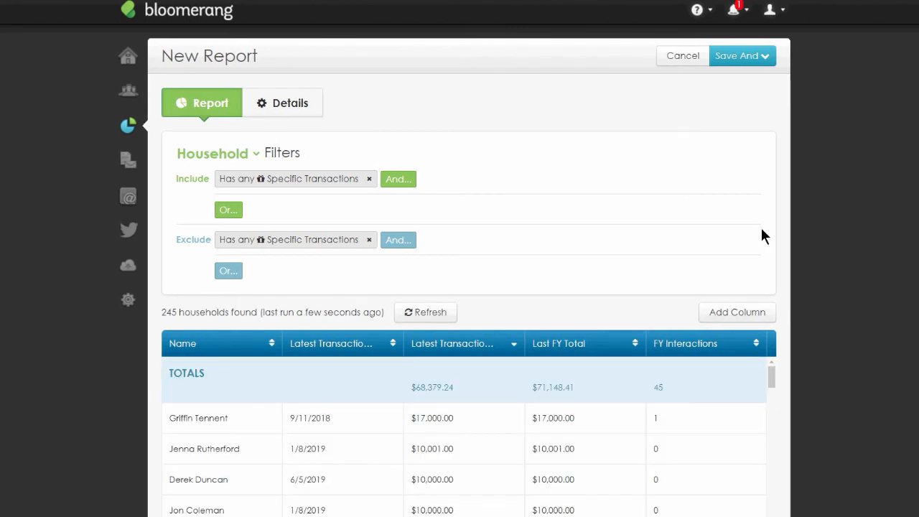
# - Reopen the include transaction filter to review its conditions, then close it
pyautogui.click(295, 183)
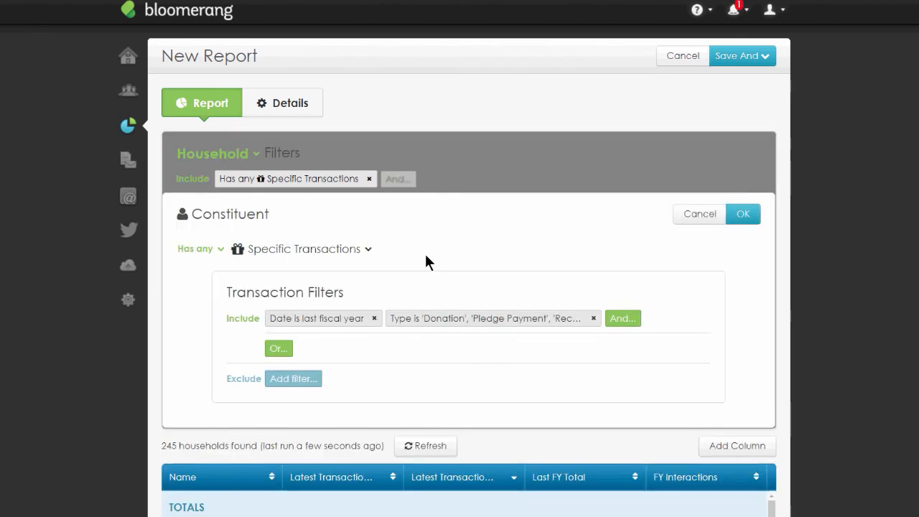
pyautogui.click(691, 216)
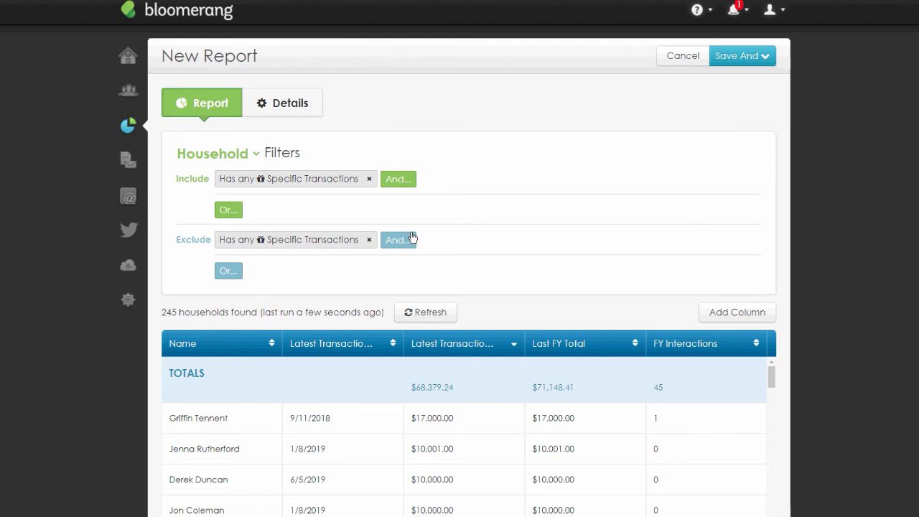